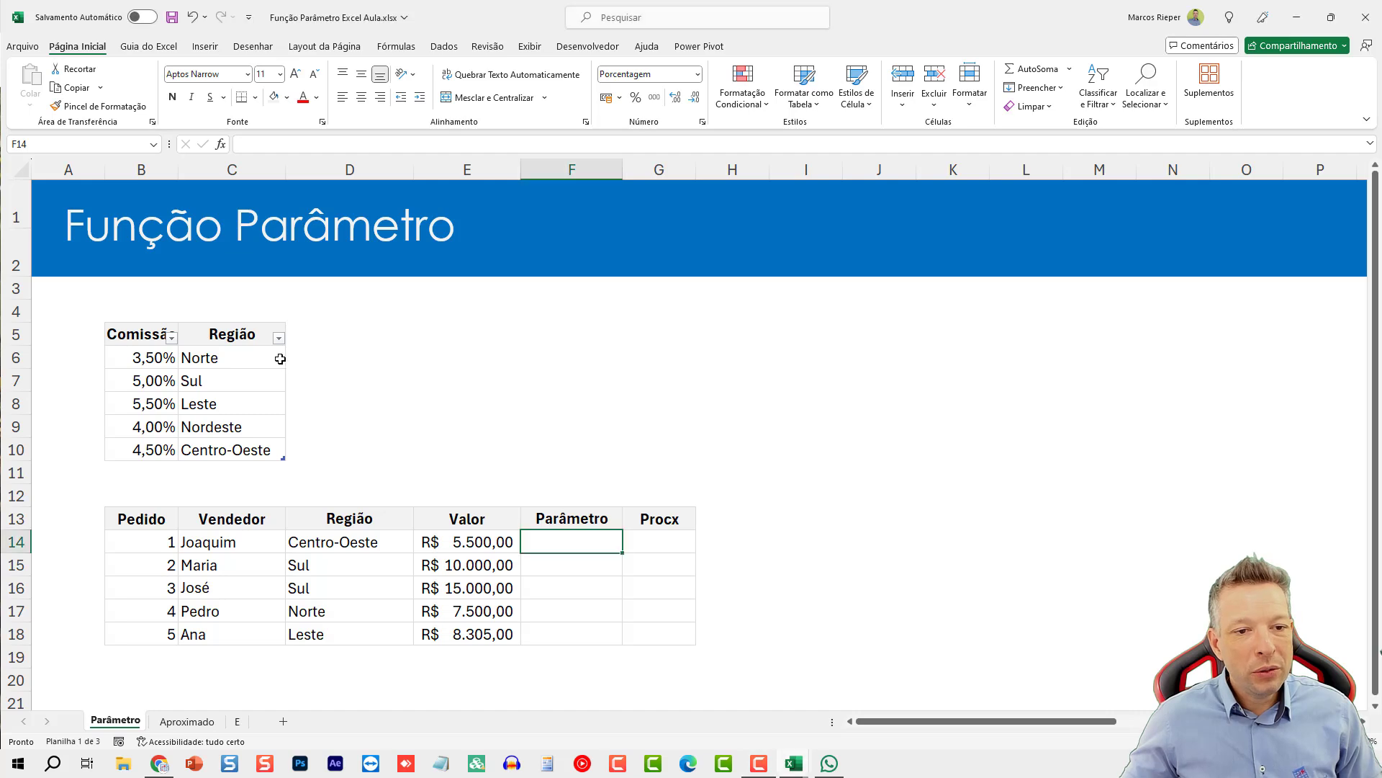
# Step: Compare the orders' regions in D14, D15 and D17 with the regions and rates in the commission table
pyautogui.moveTo(238, 358); pyautogui.dragTo(222, 458)
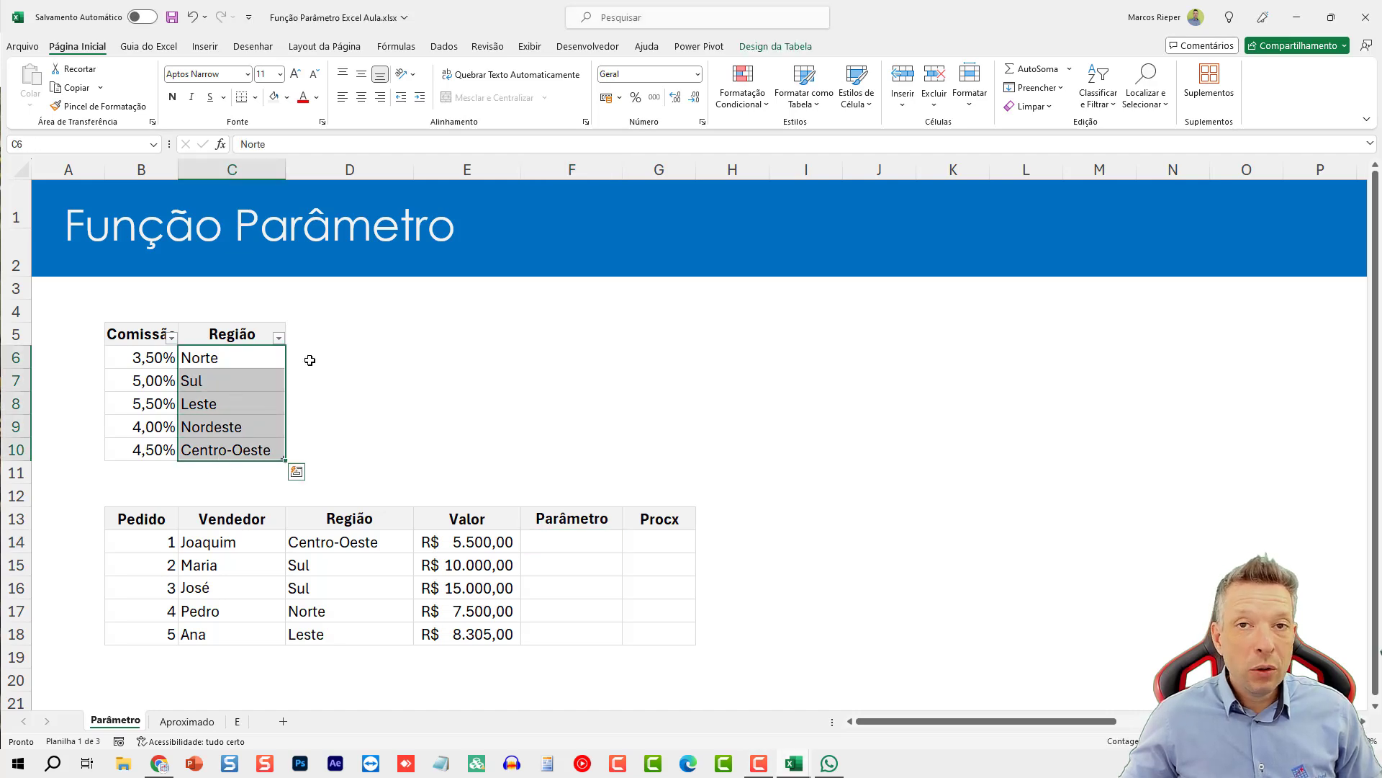
pyautogui.click(339, 546)
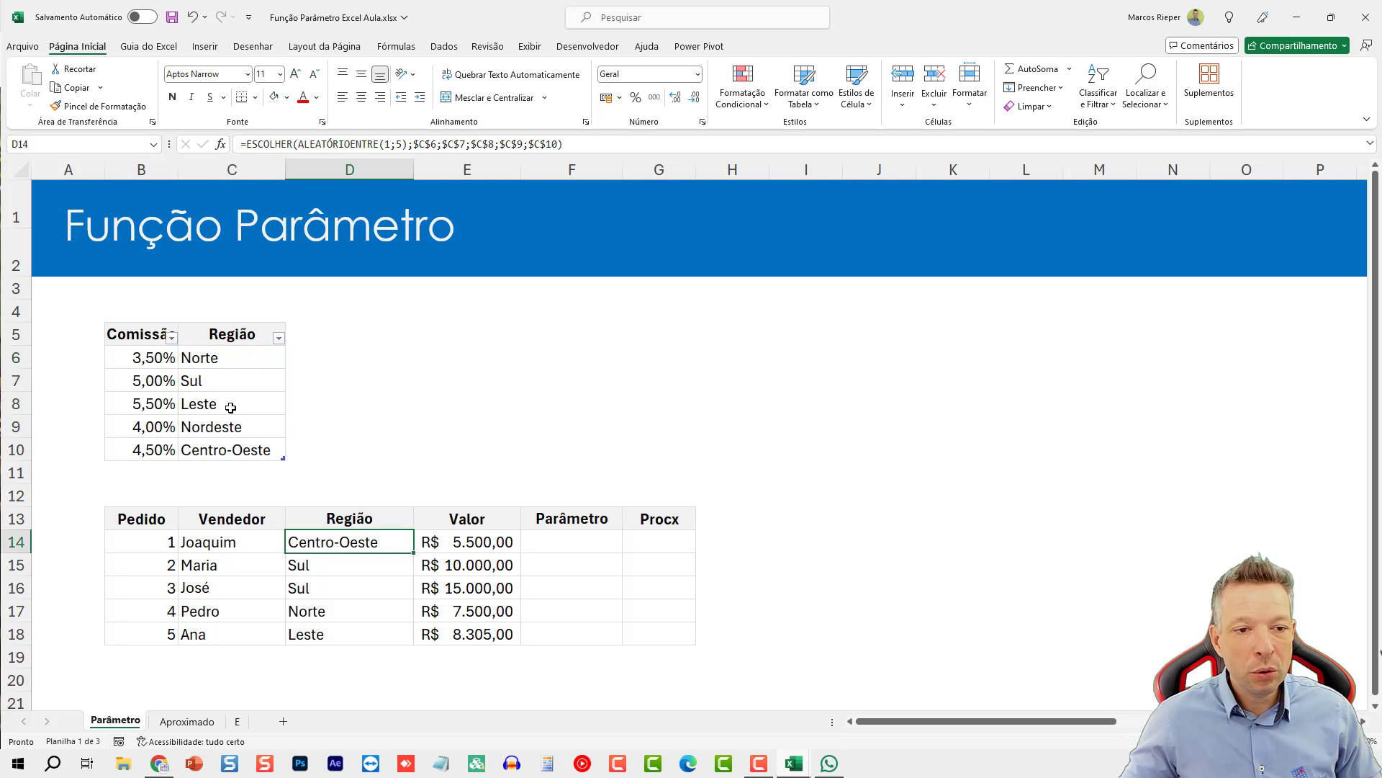
pyautogui.click(157, 448)
pyautogui.click(314, 570)
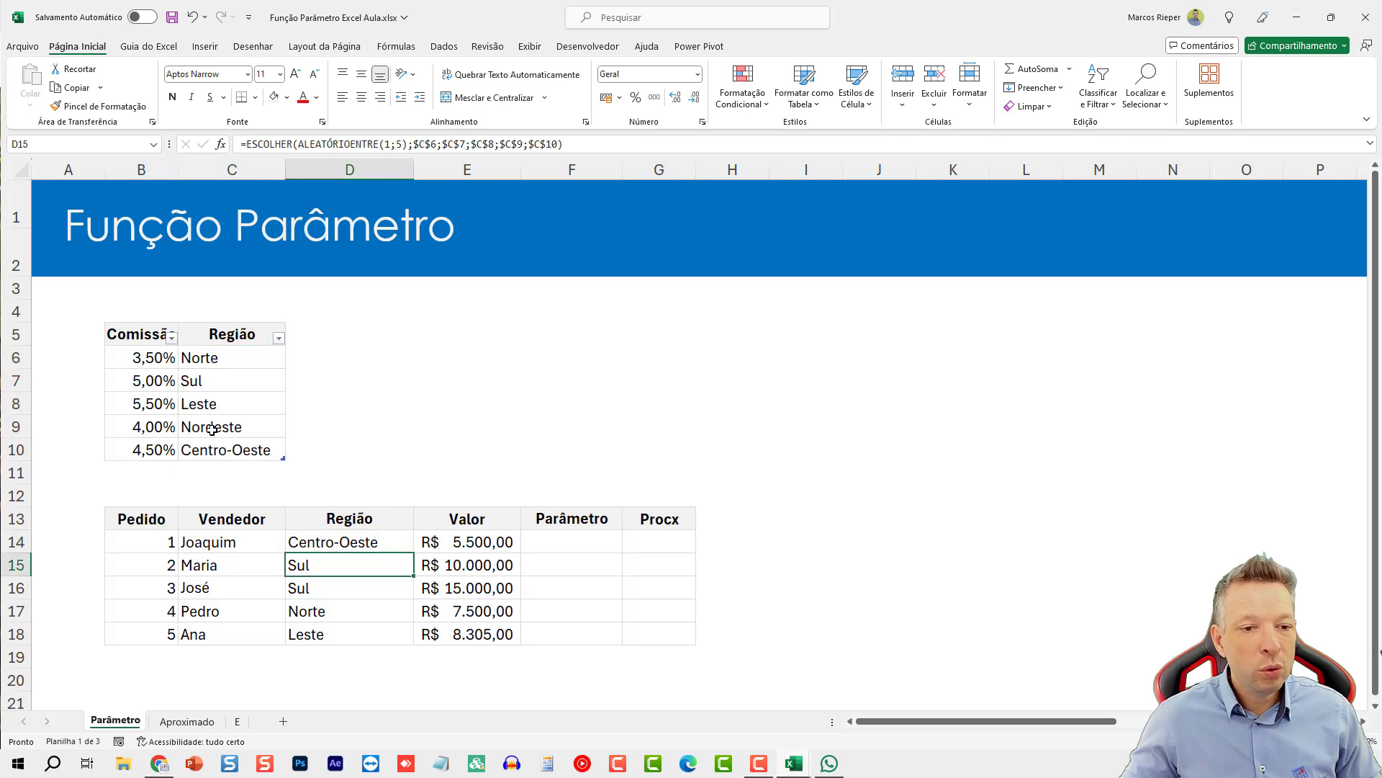
pyautogui.click(139, 383)
pyautogui.click(326, 609)
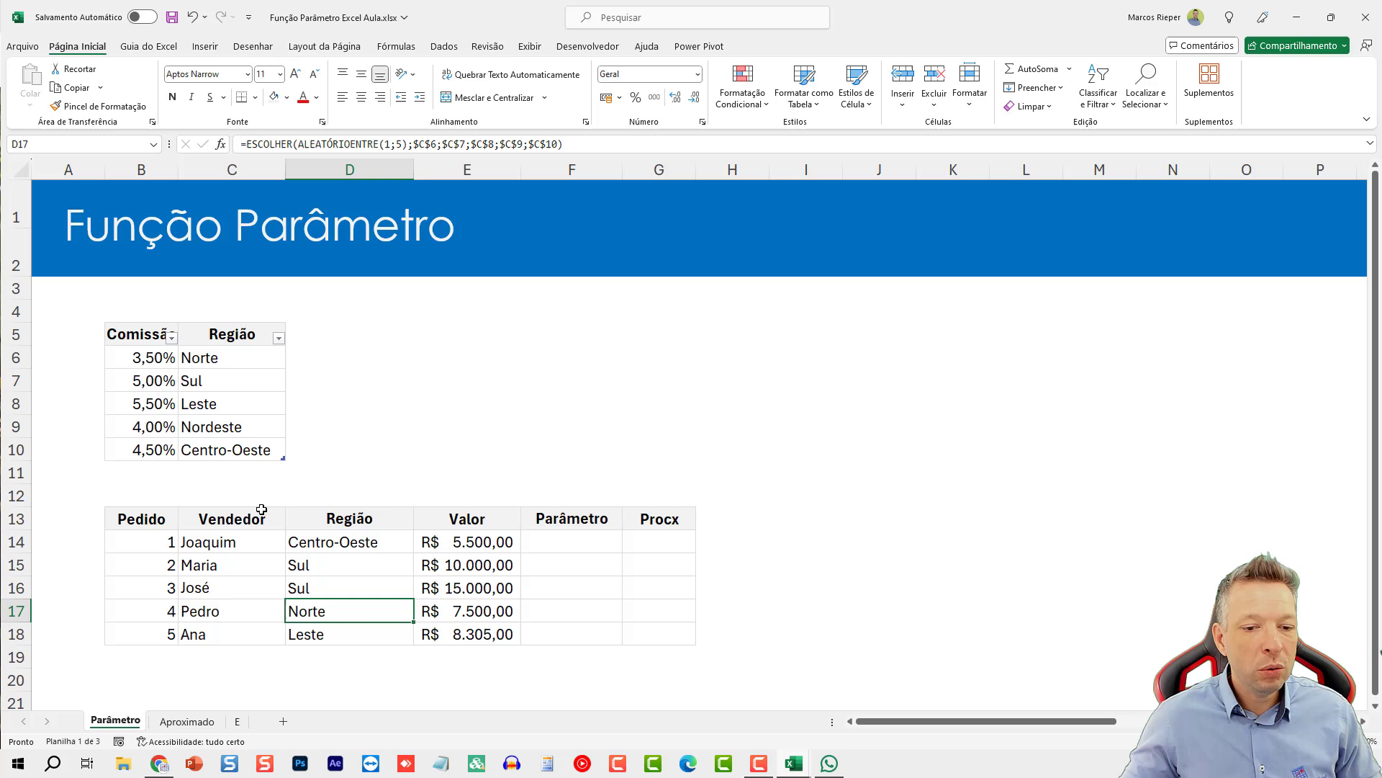
pyautogui.click(154, 358)
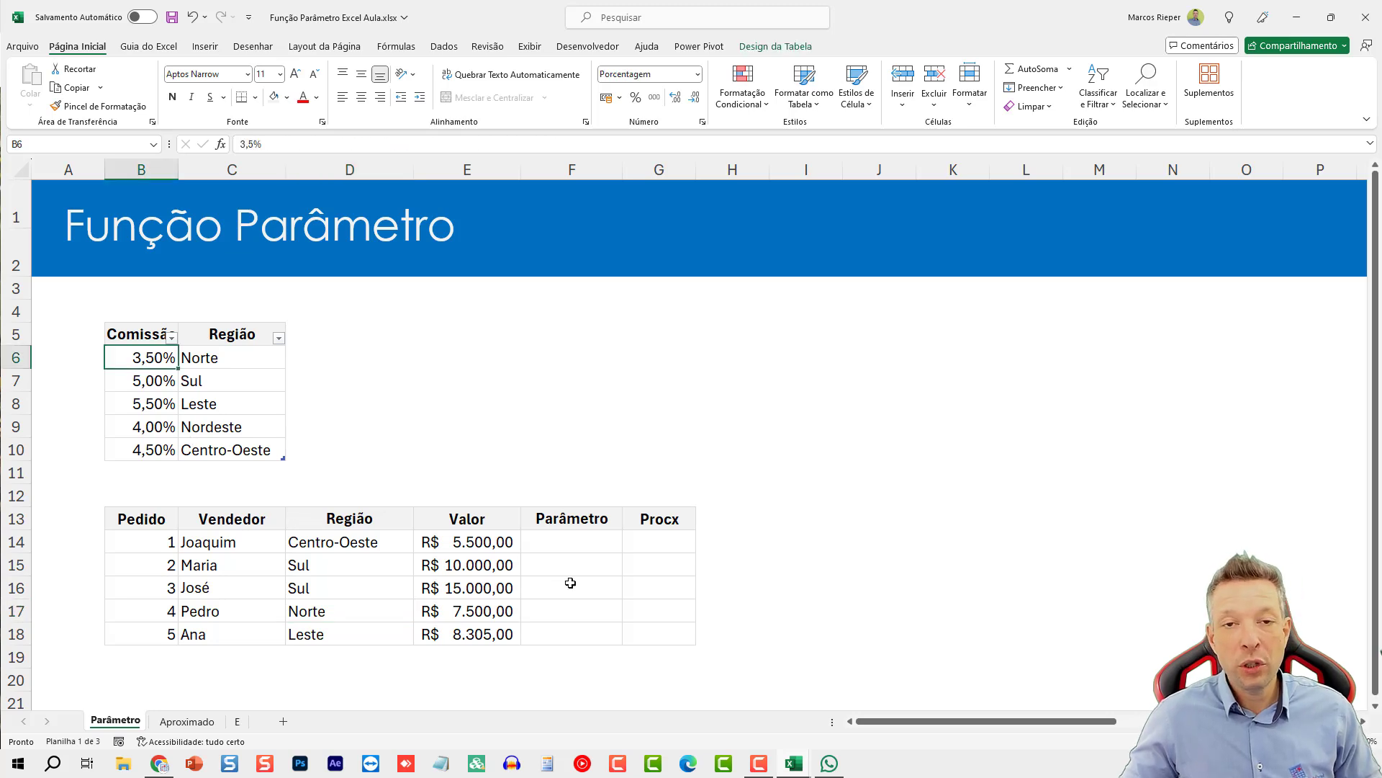
# Step: Widen column F, the Parâmetro column of the orders table, to make room for the formula
pyautogui.click(584, 544)
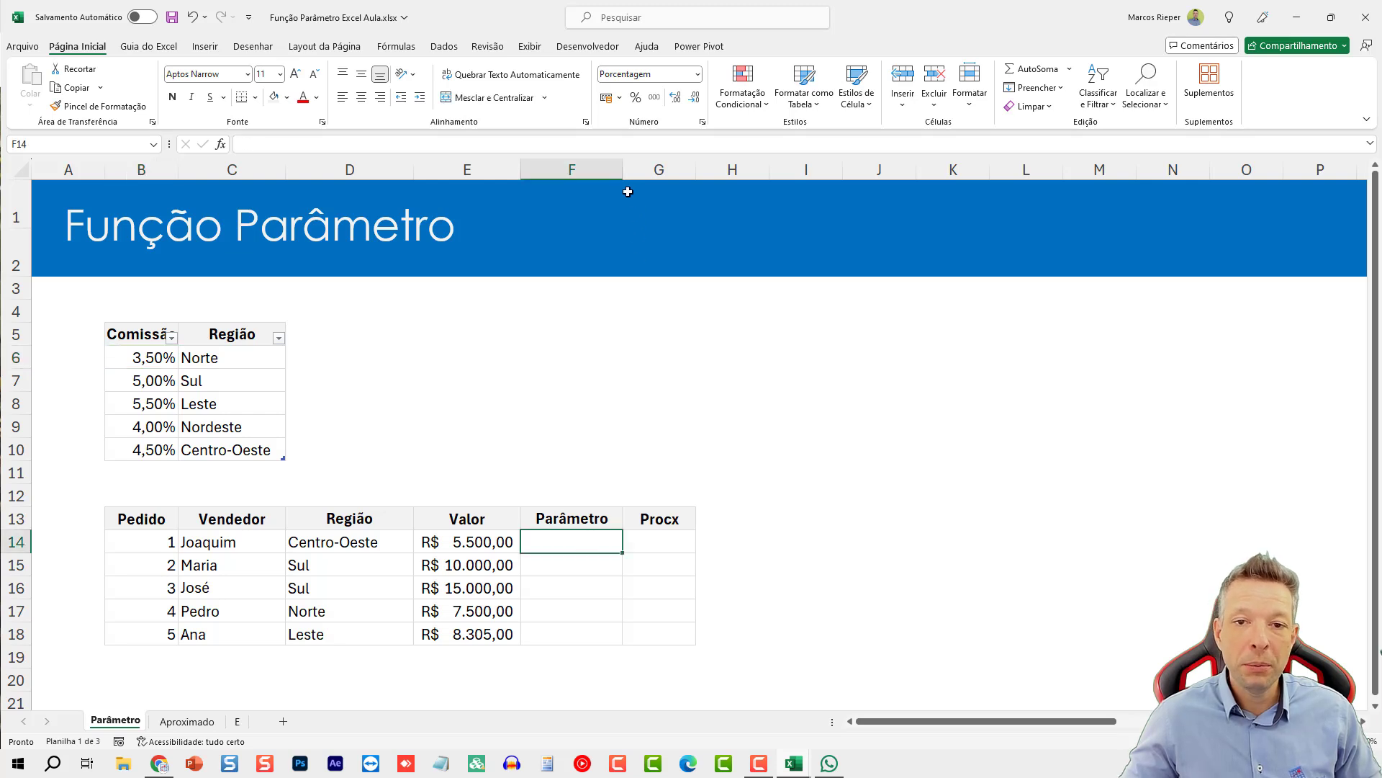
pyautogui.moveTo(620, 168); pyautogui.dragTo(692, 168)
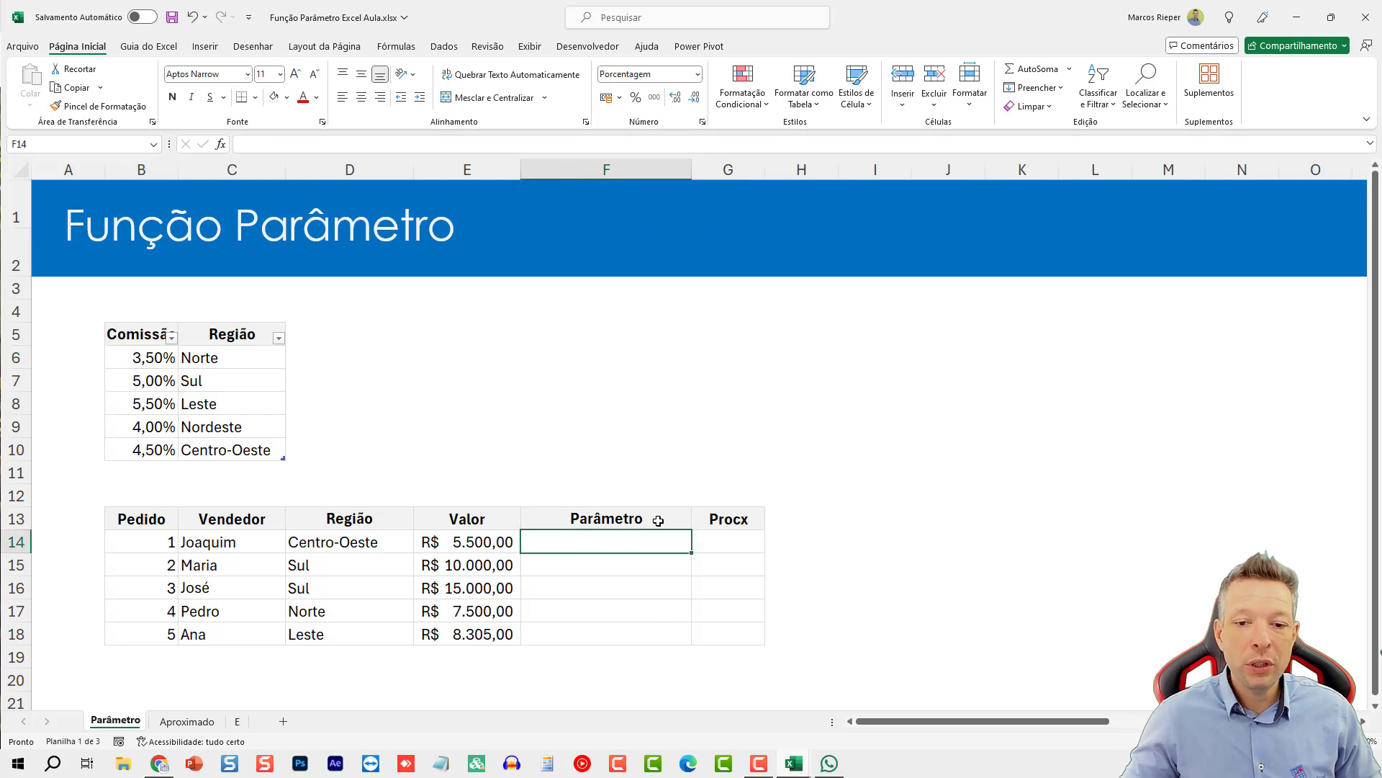
pyautogui.moveTo(594, 547); pyautogui.dragTo(574, 635)
# Step: Start a PARÂMETRO formula in F14 with the order's region, D14, as the expression
pyautogui.click(611, 543)
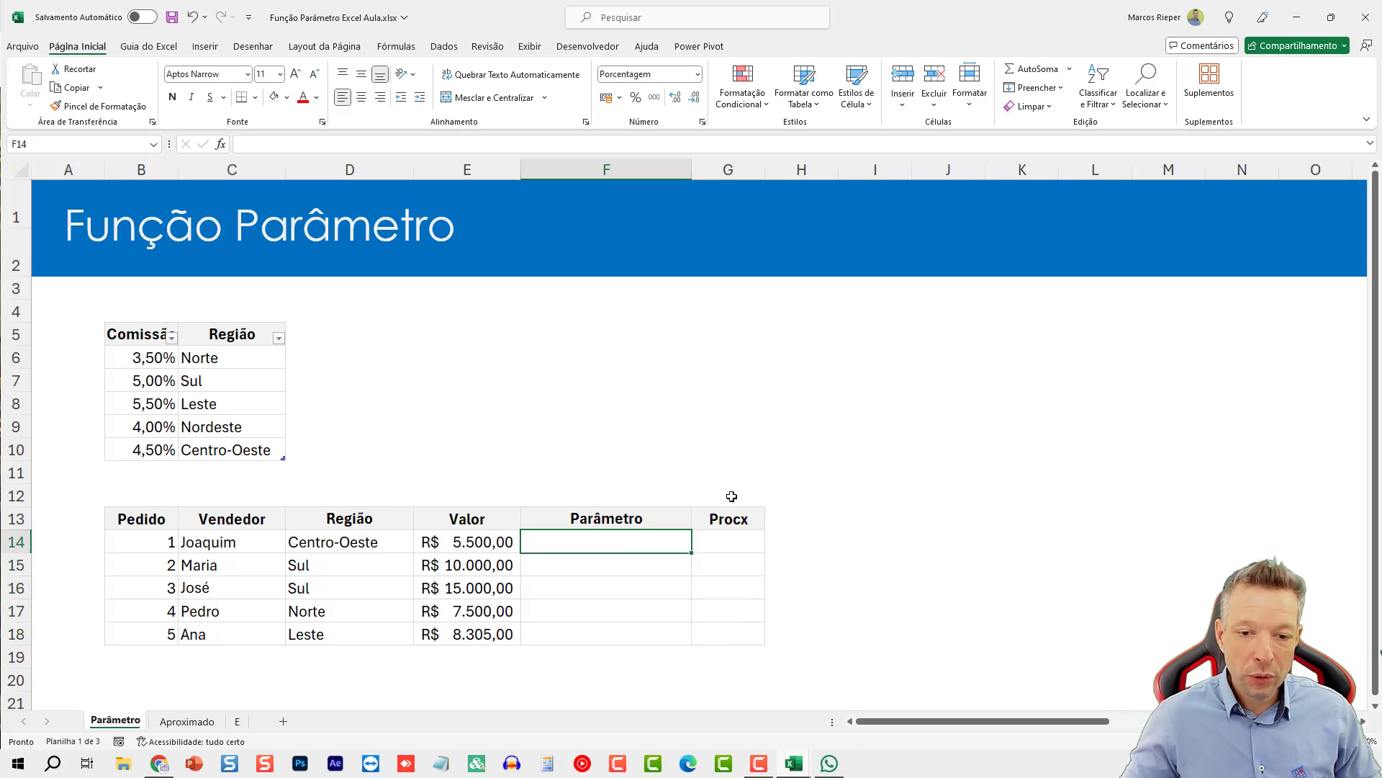
pyautogui.write('=PAR')
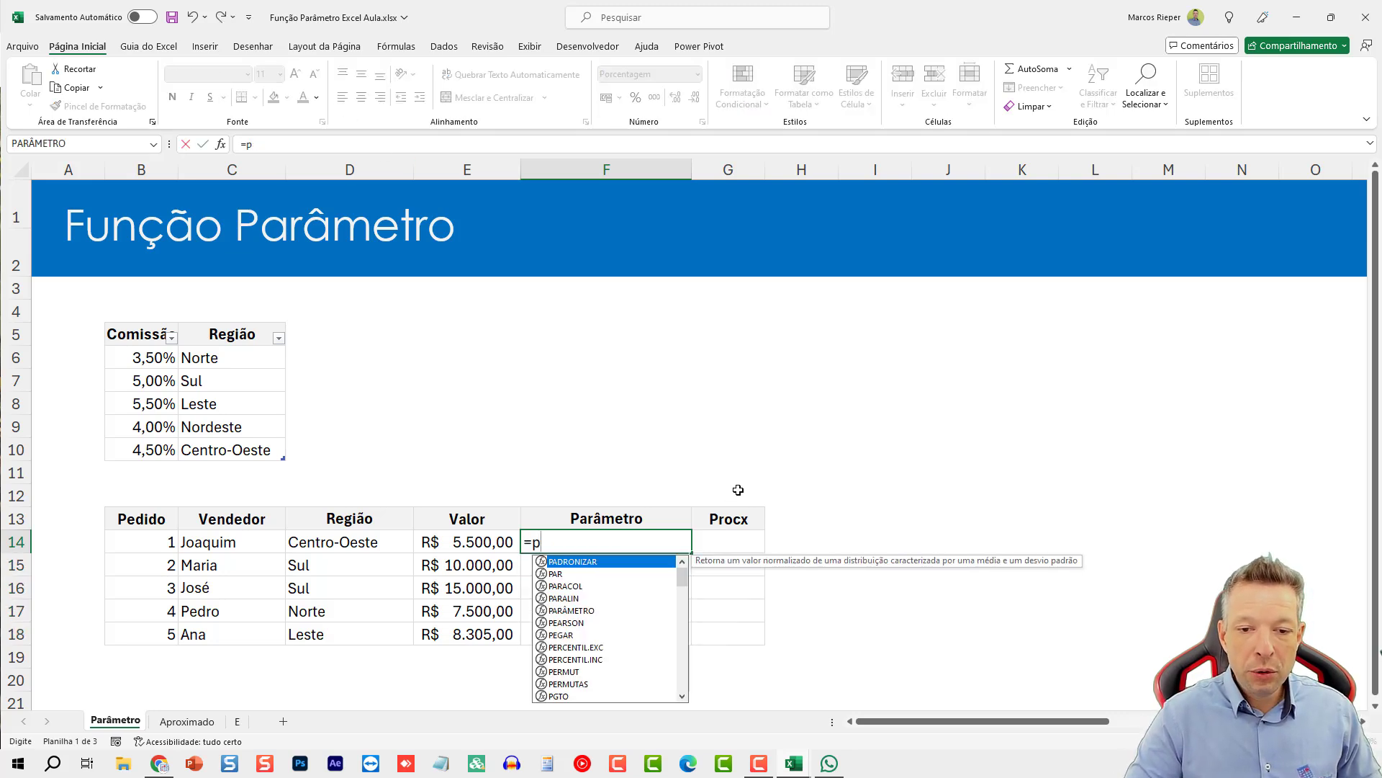
pyautogui.write('ÂME')
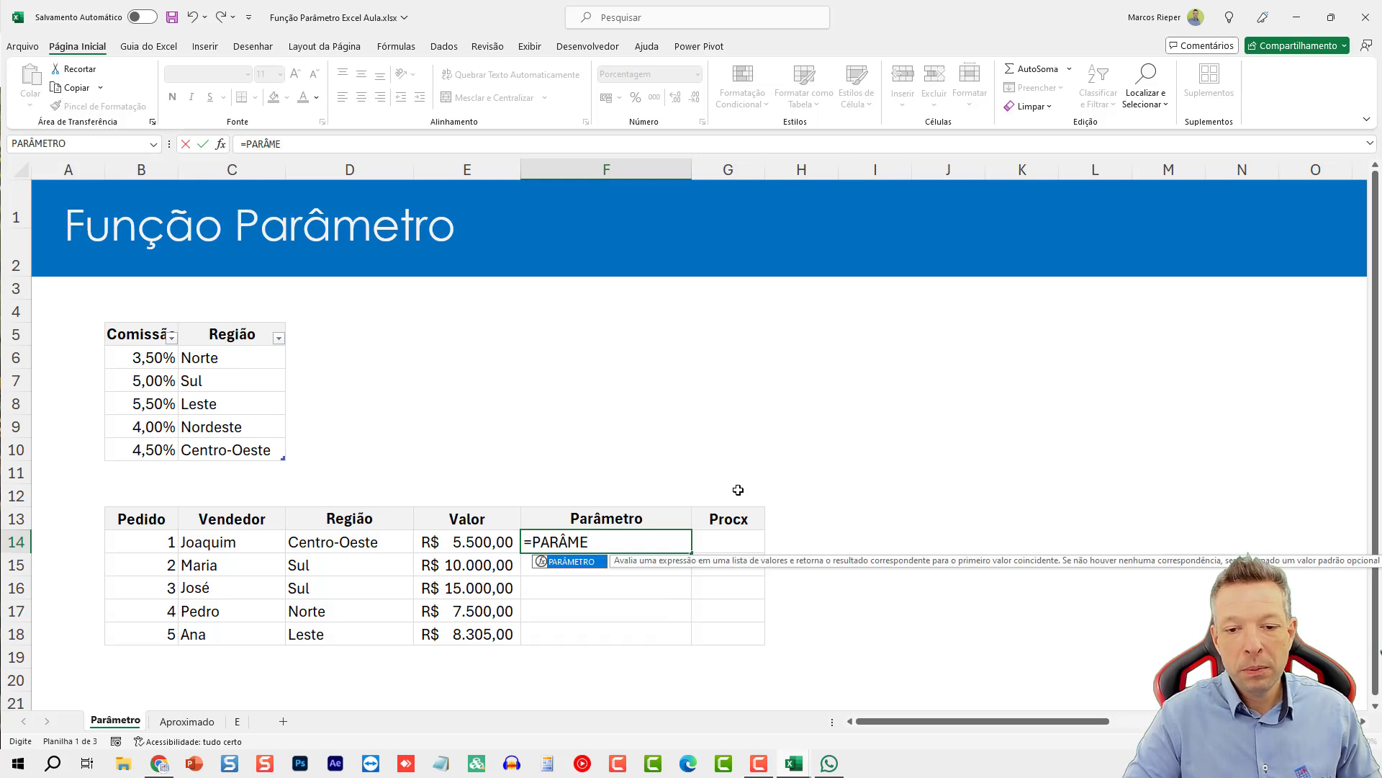
pyautogui.press('Tab')
pyautogui.press('BackSpace')
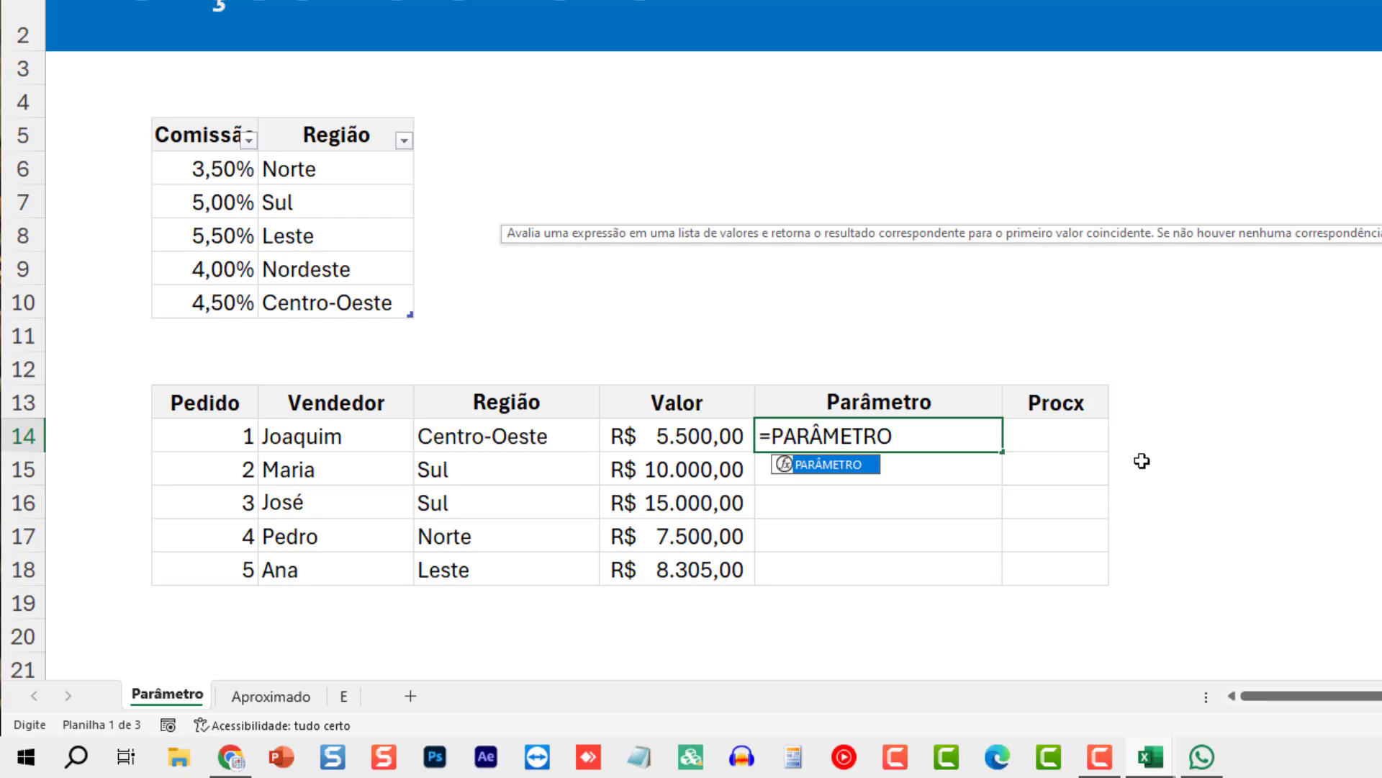
pyautogui.write('(')
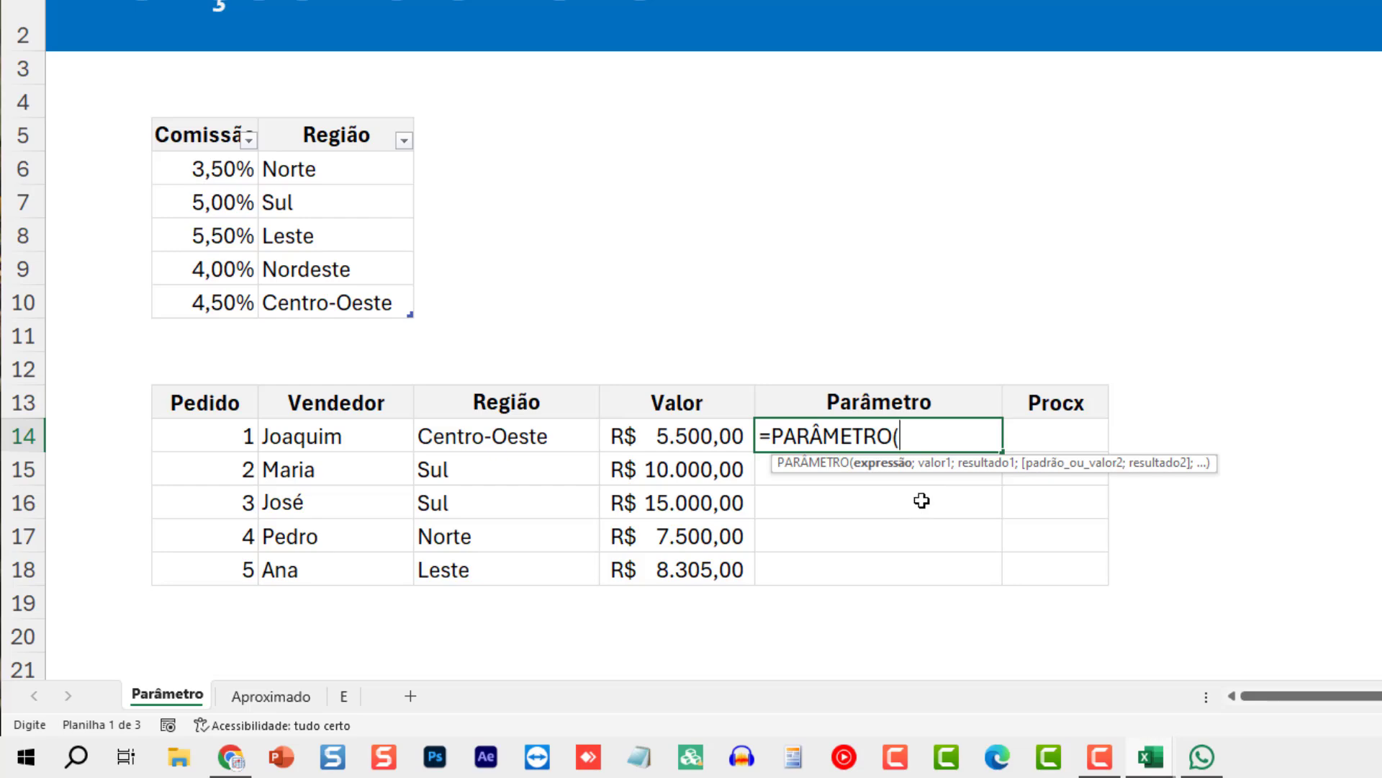
pyautogui.click(499, 440)
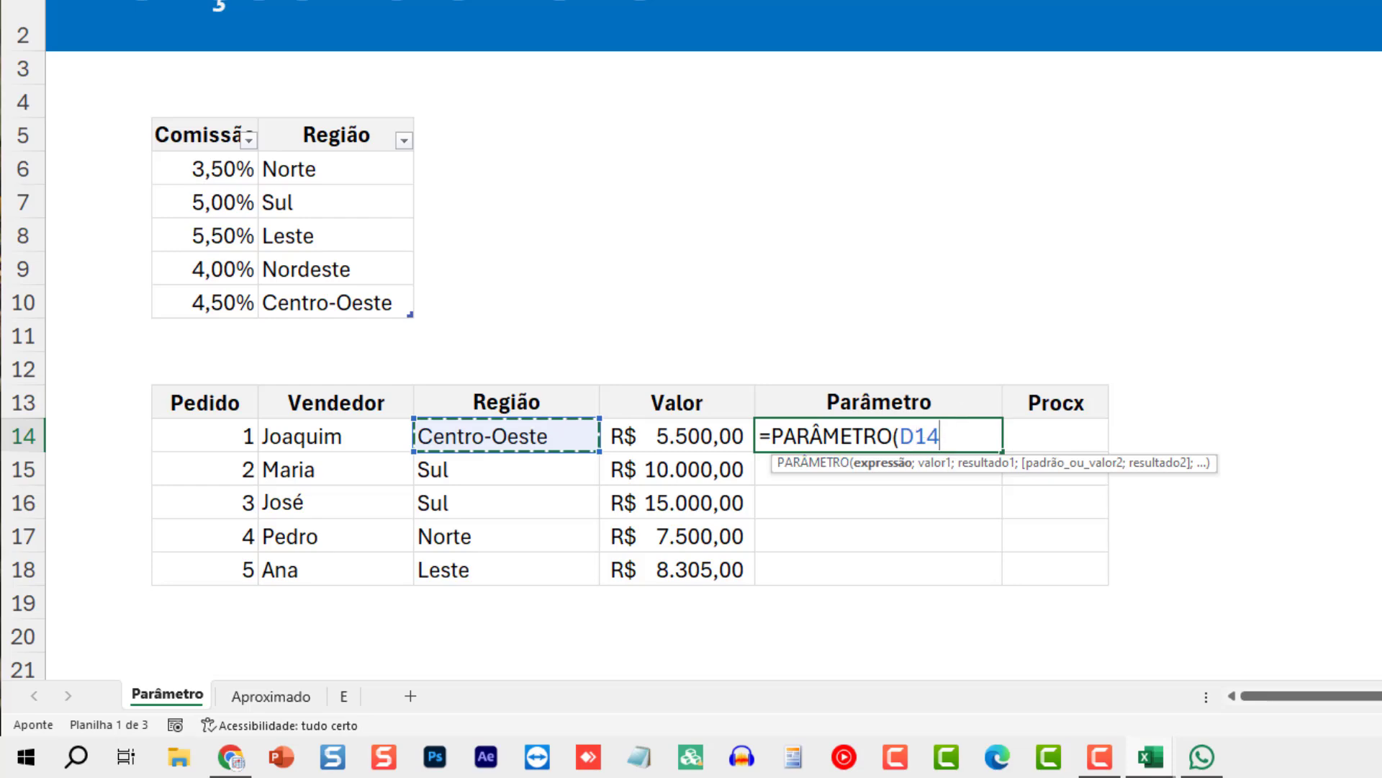
pyautogui.write(';')
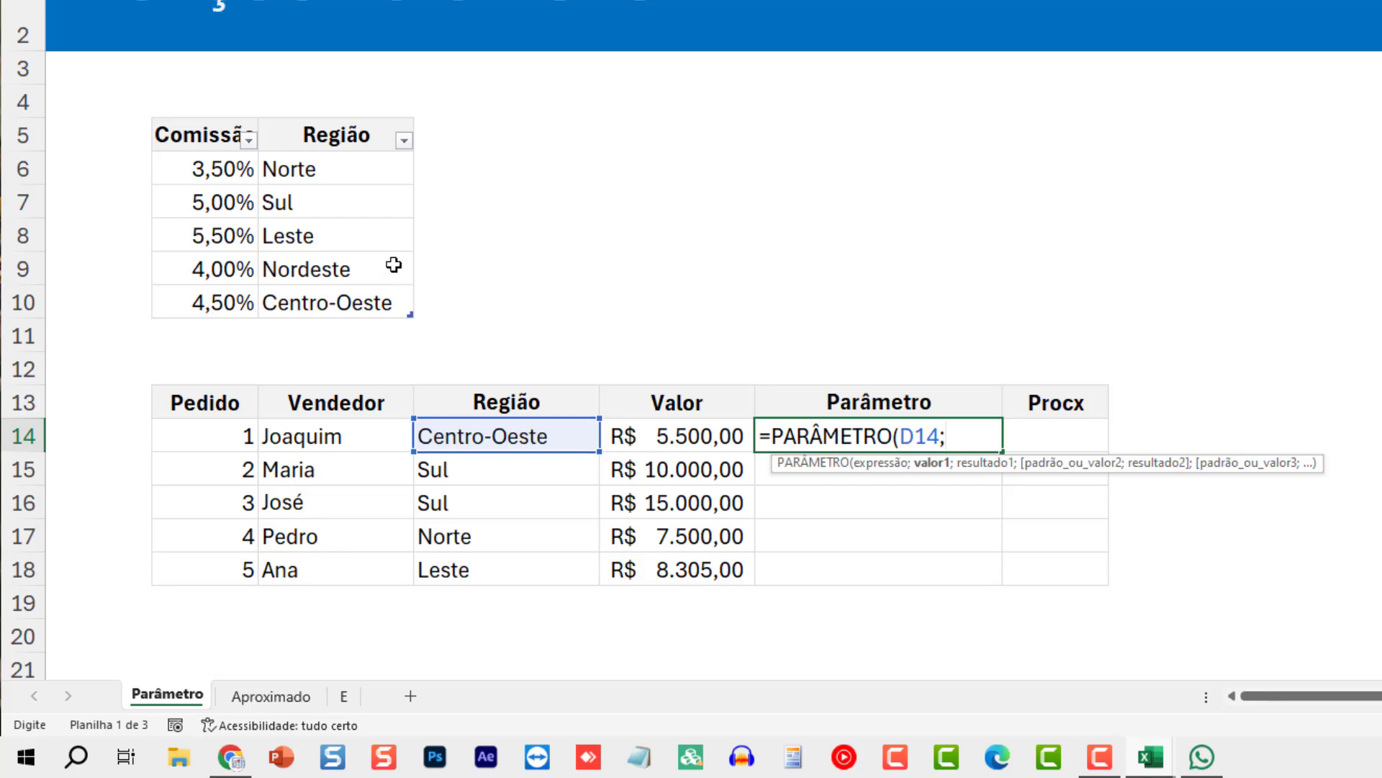
# Step: Add C6 as the formula's first value and B6 as its first result
pyautogui.click(308, 175)
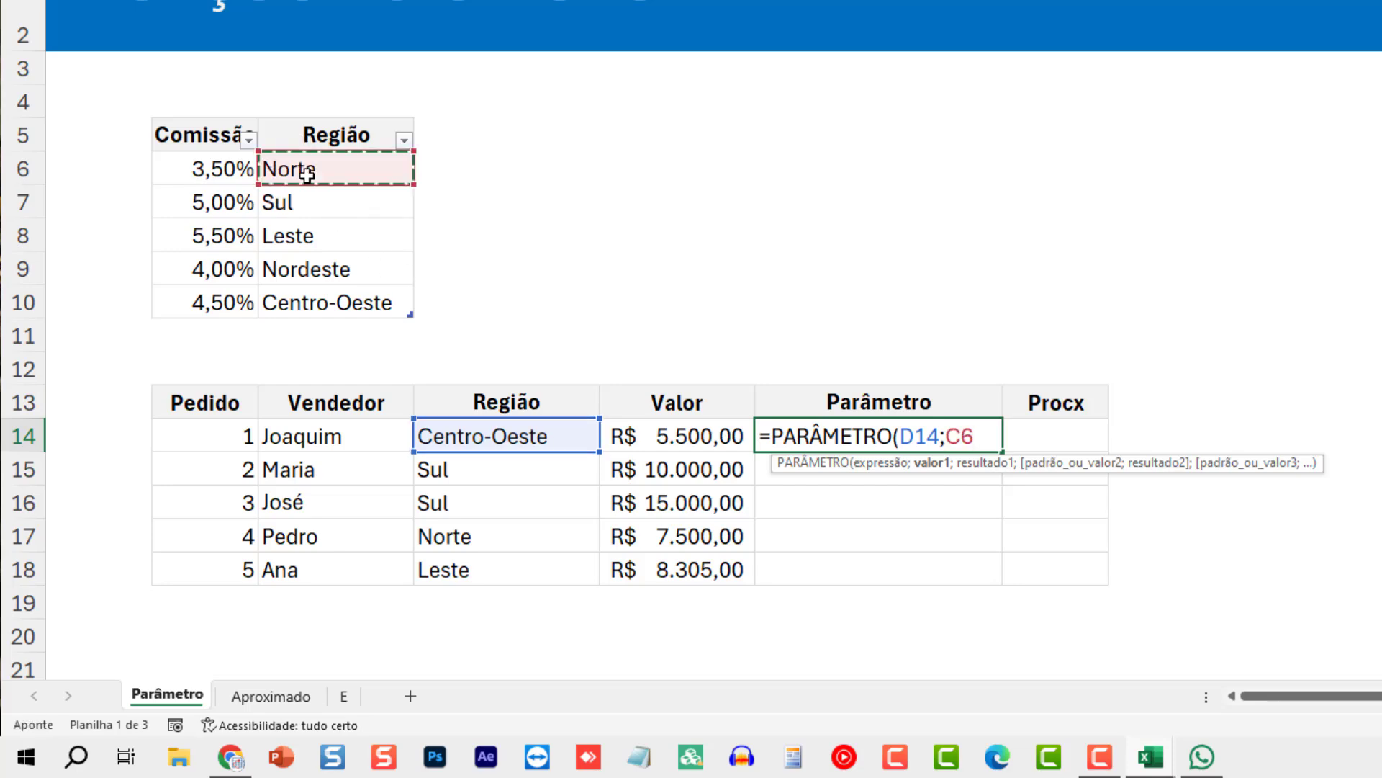
pyautogui.write(';')
pyautogui.click(203, 168)
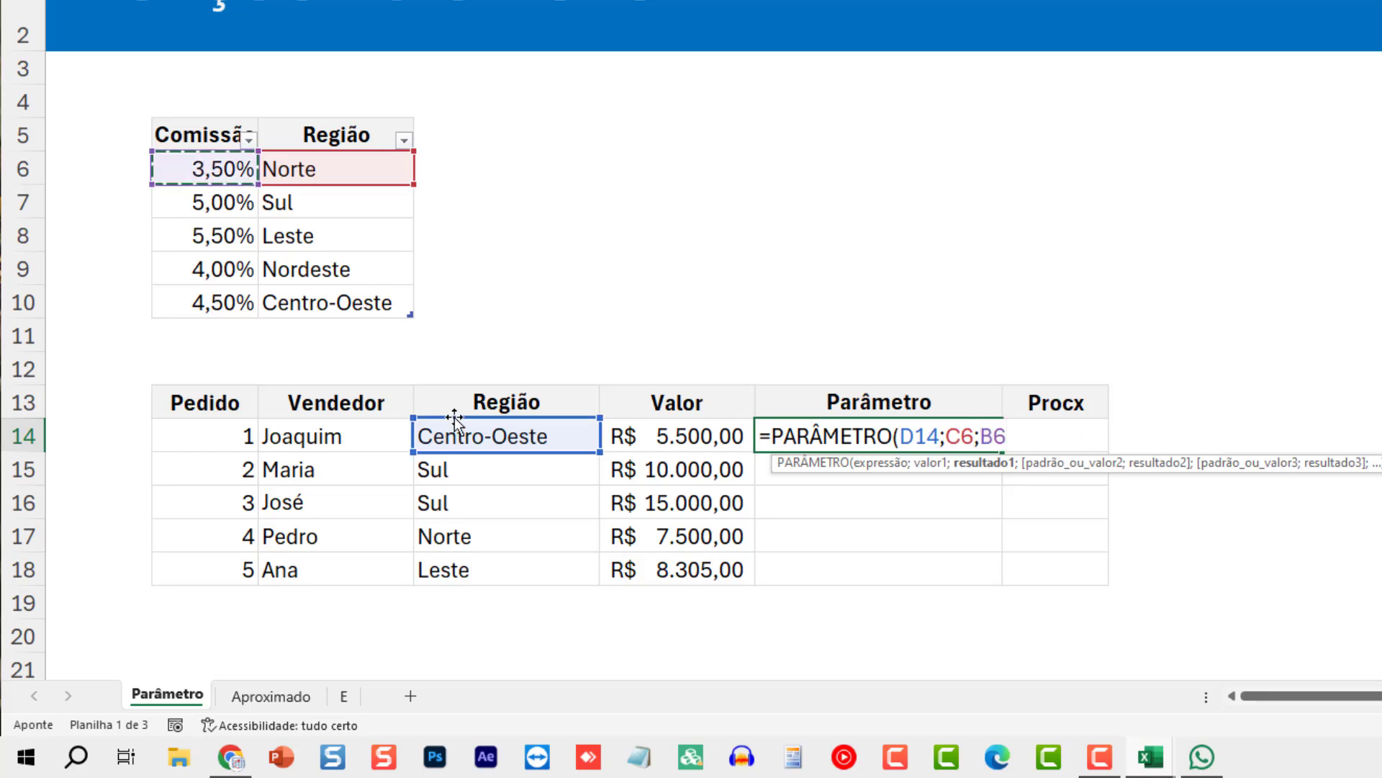
# Step: Convert the C6 and B6 references in the F14 formula to the constants "Norte" and 0,035
pyautogui.click(963, 436)
pyautogui.press('F4')
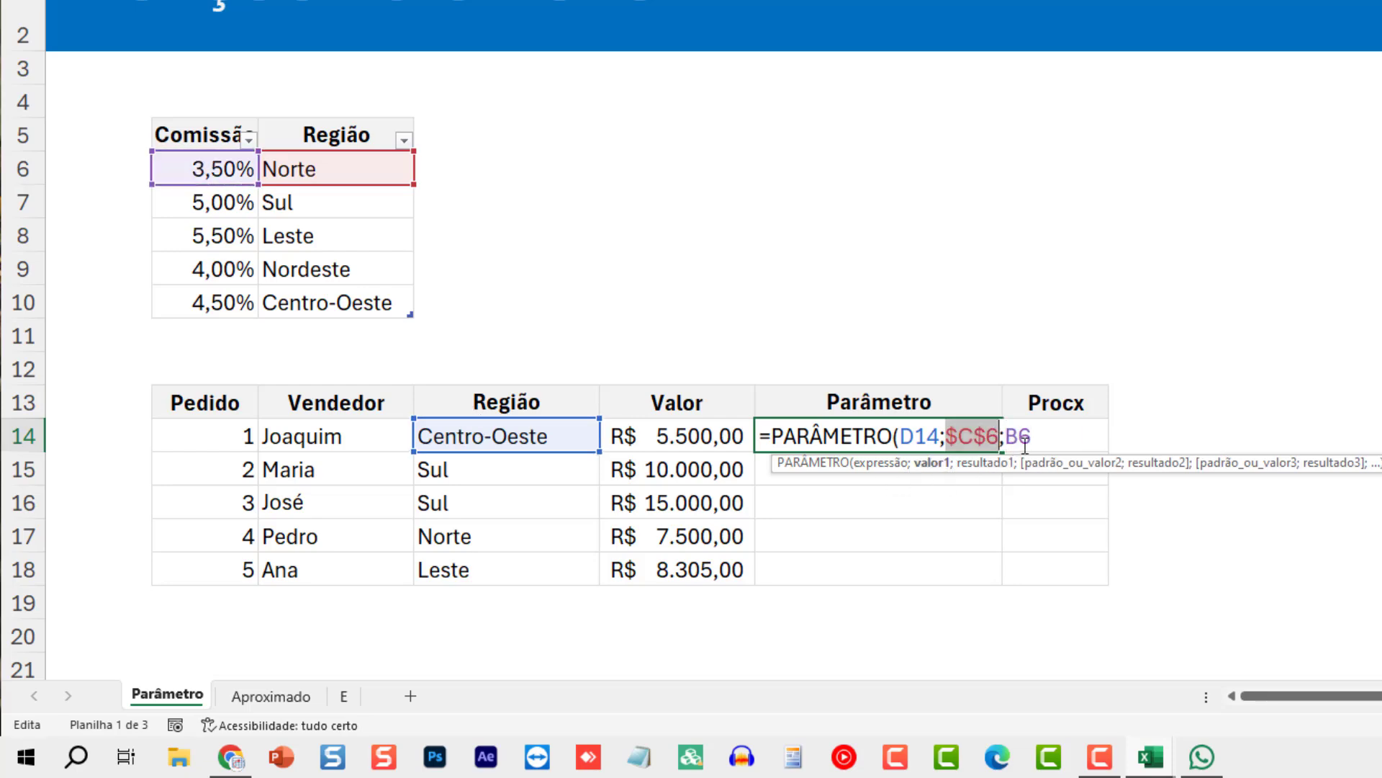
pyautogui.press('F4')
pyautogui.press('F4')
pyautogui.press('F4')
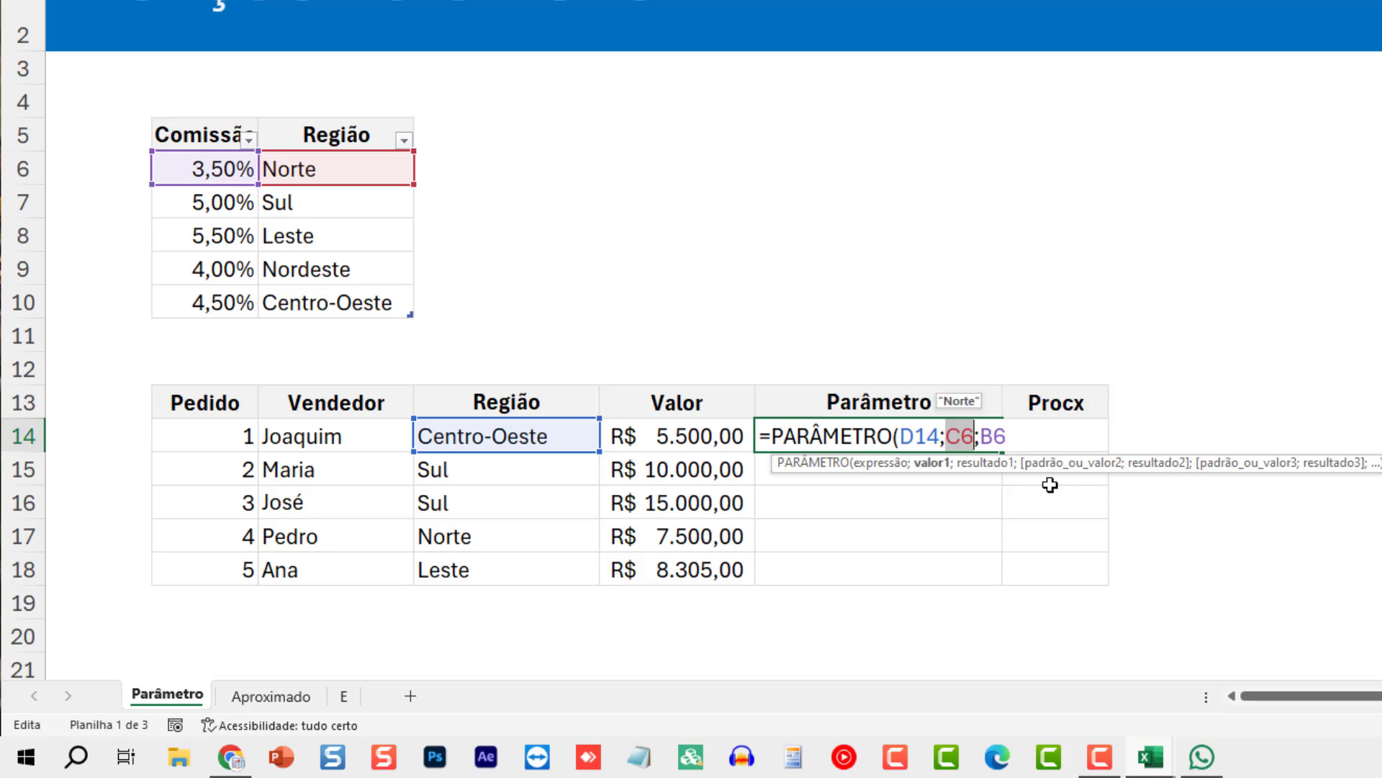
pyautogui.press('F9')
pyautogui.press('Right')
pyautogui.press('Right')
pyautogui.hotkey('shift', 'Right')
pyautogui.hotkey('shift', 'Right')
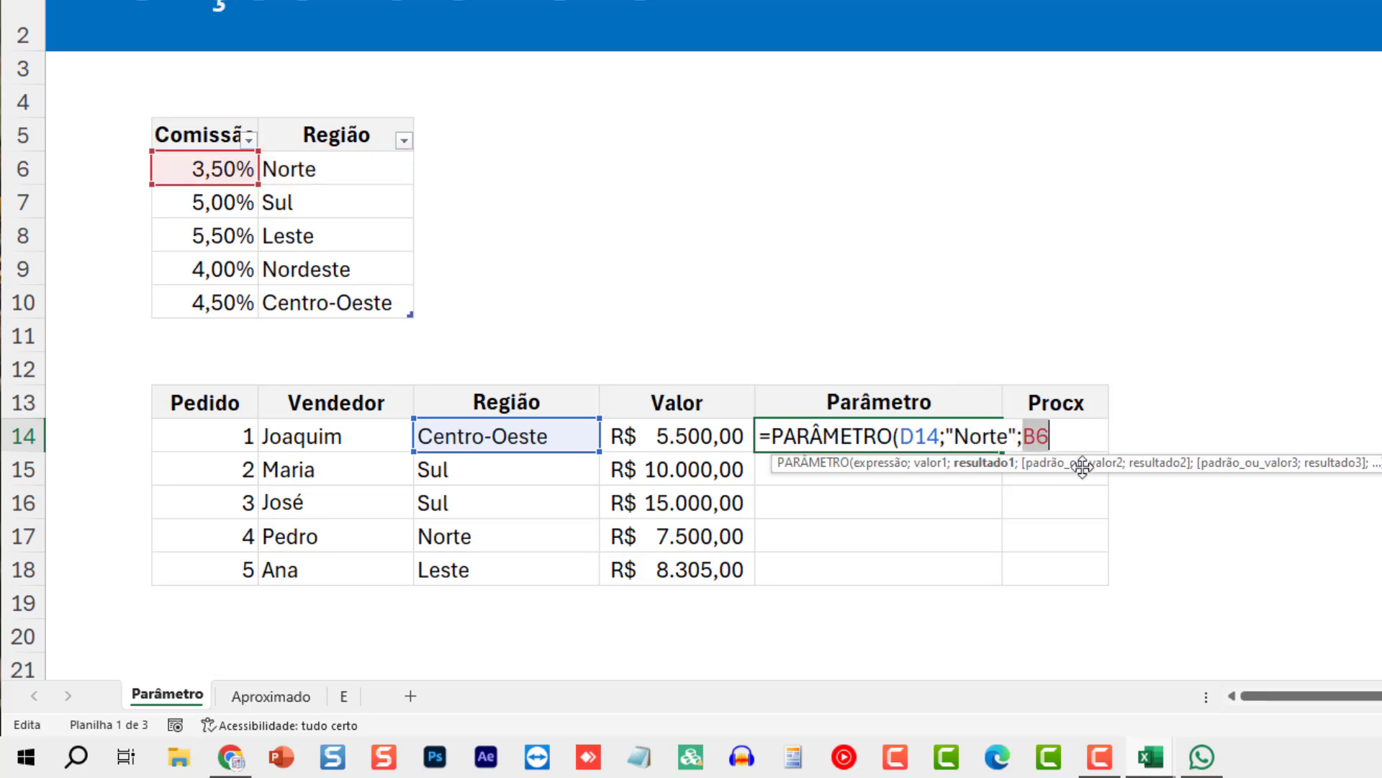
pyautogui.press('F9')
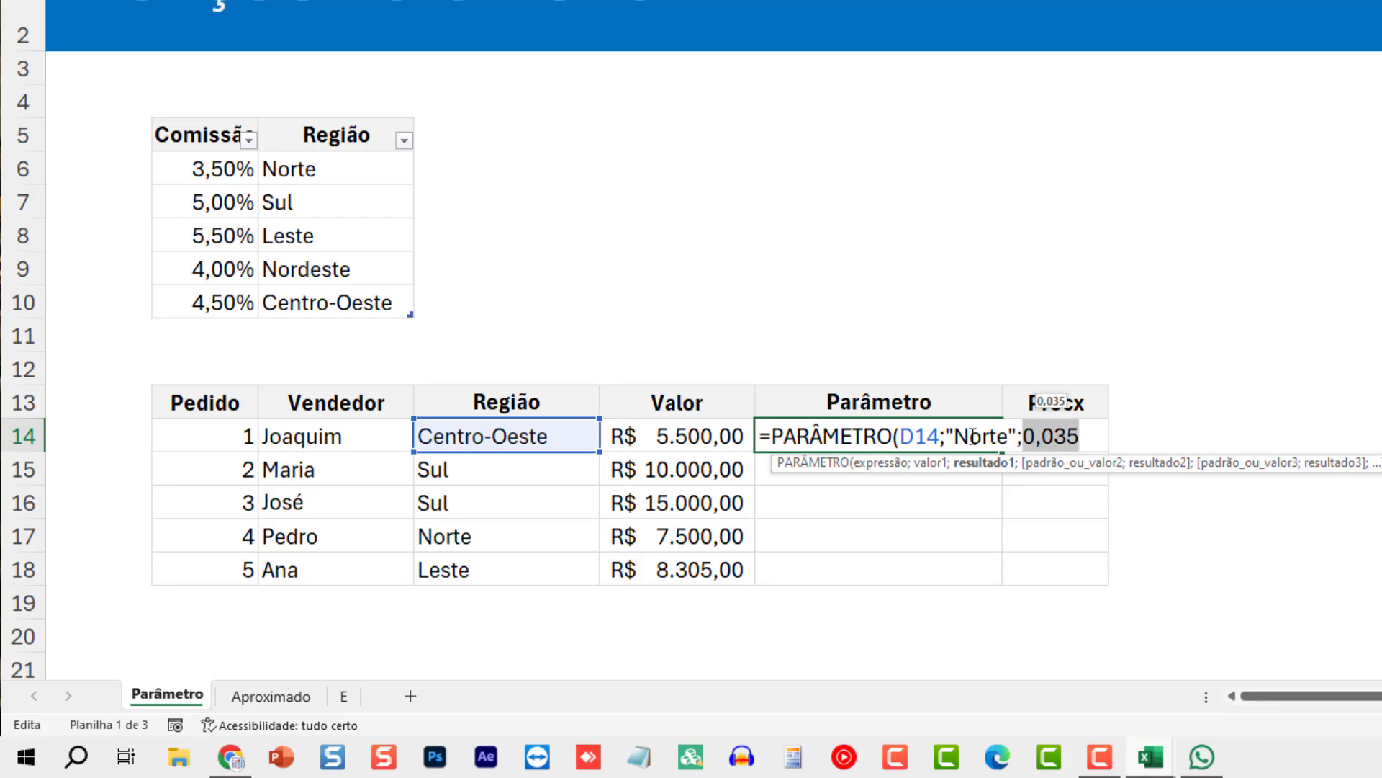
# Step: Continue the formula on a new line with C7 as the second value and B7 as its result
pyautogui.click(1036, 437)
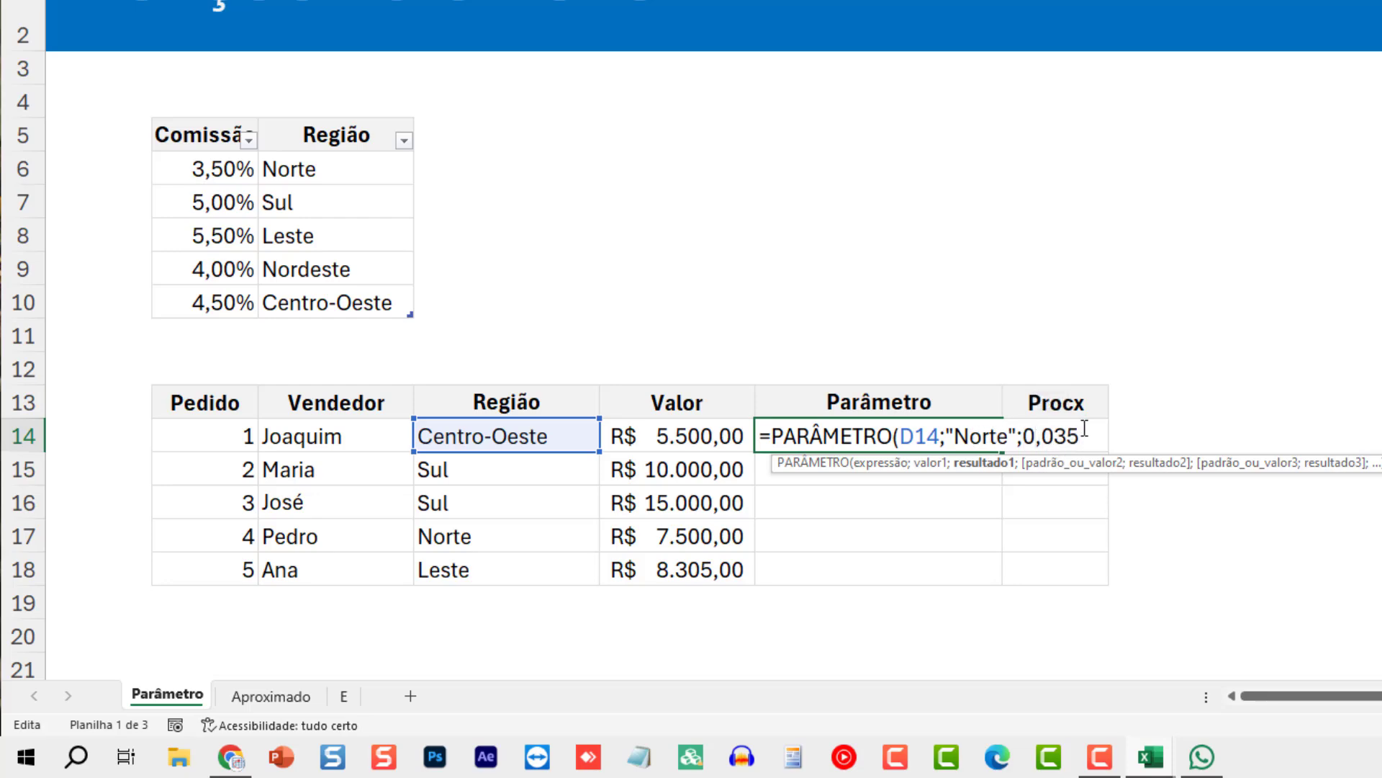
pyautogui.moveTo(1088, 442); pyautogui.dragTo(1028, 437)
pyautogui.click(1035, 438)
pyautogui.write(';')
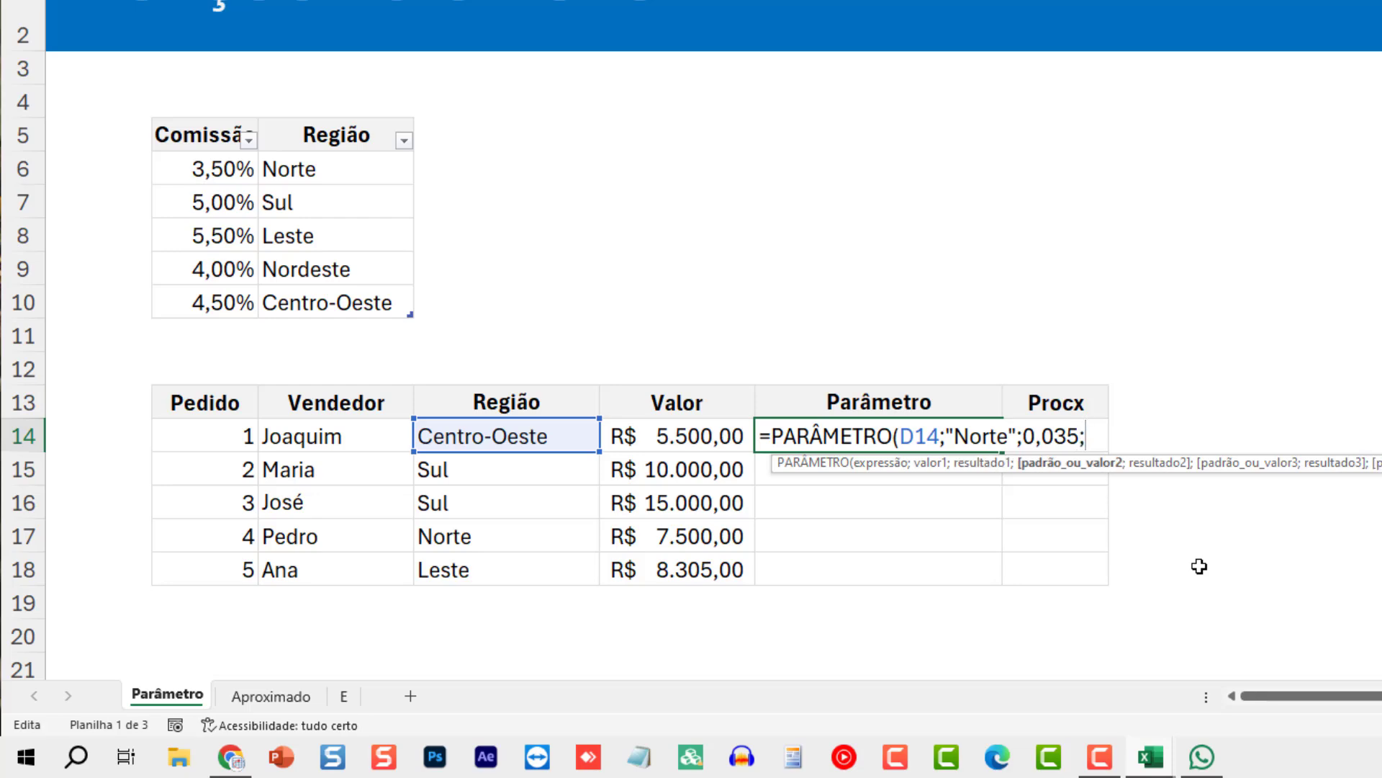
pyautogui.hotkey('alt', 'Return')
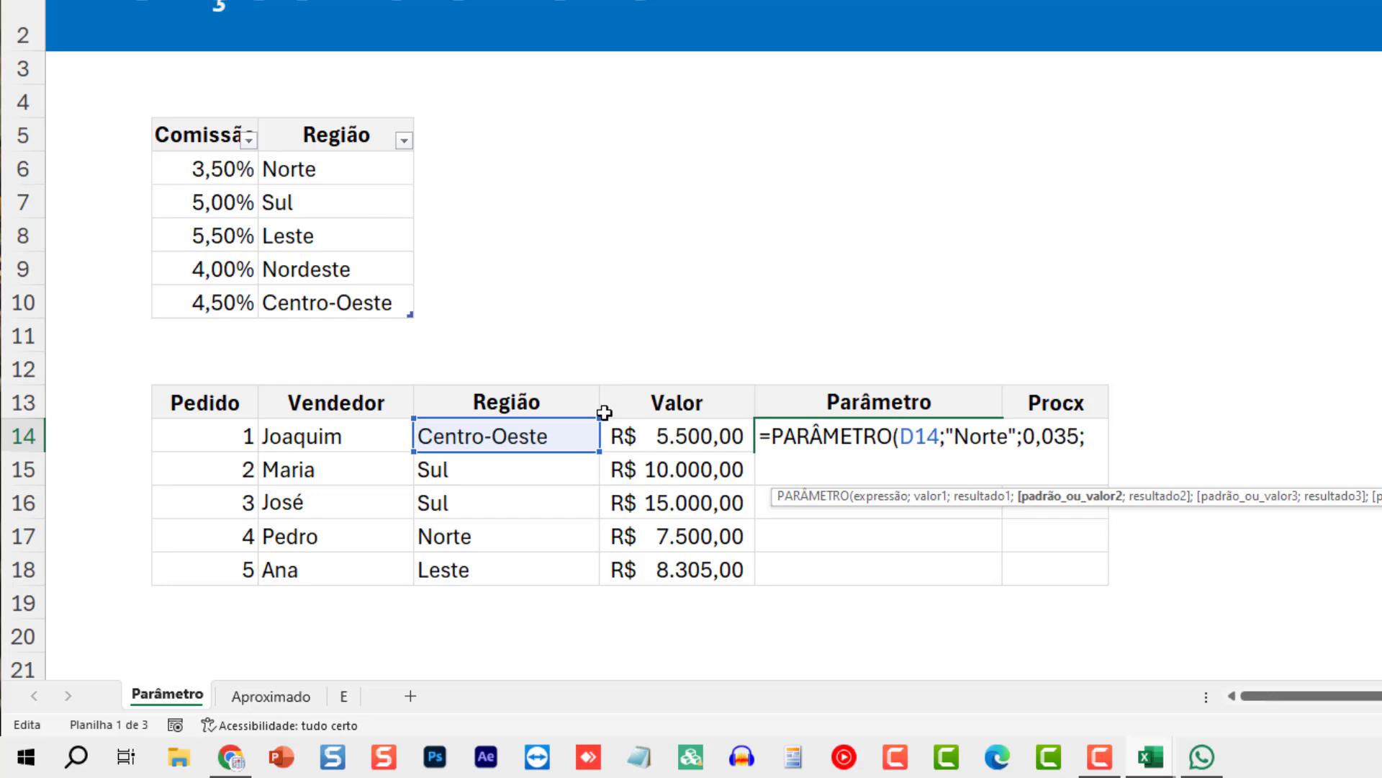
pyautogui.click(315, 200)
pyautogui.write(';')
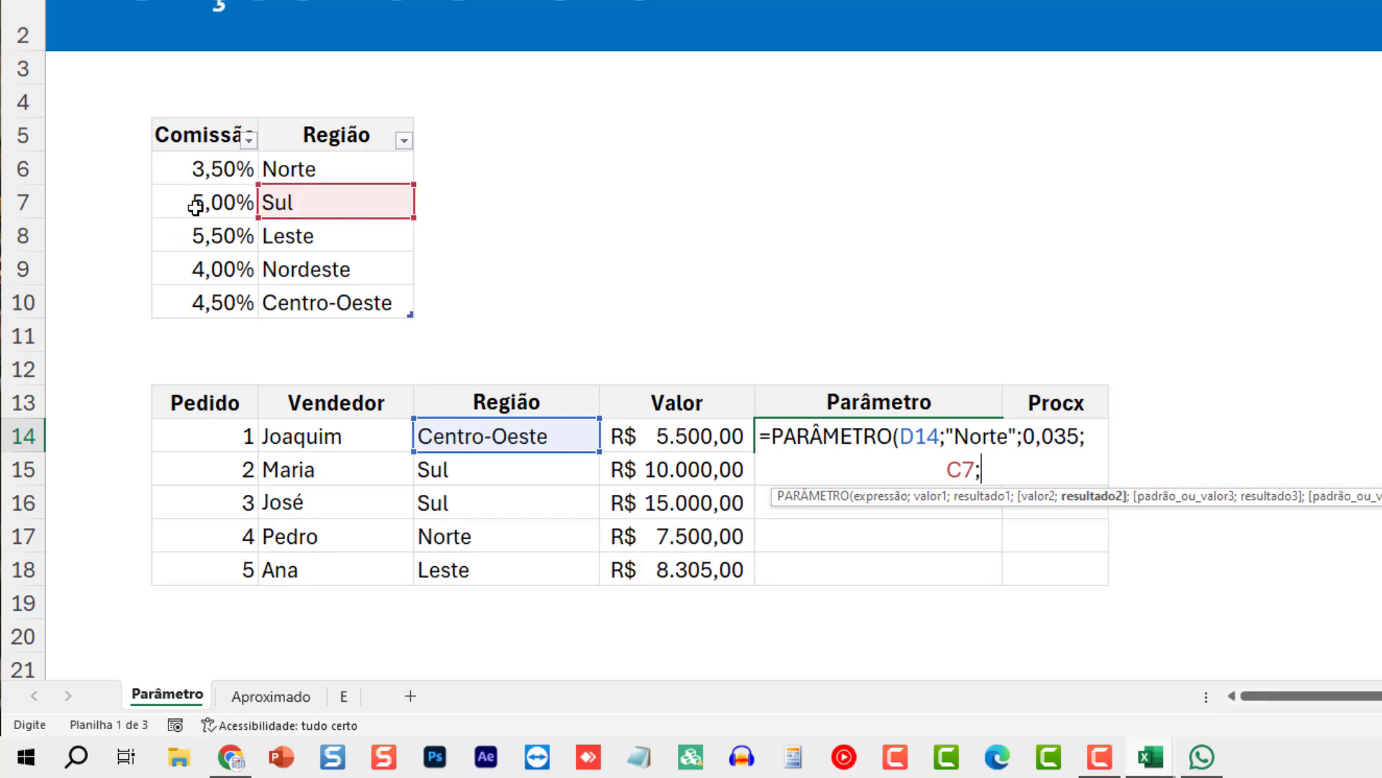
pyautogui.click(205, 203)
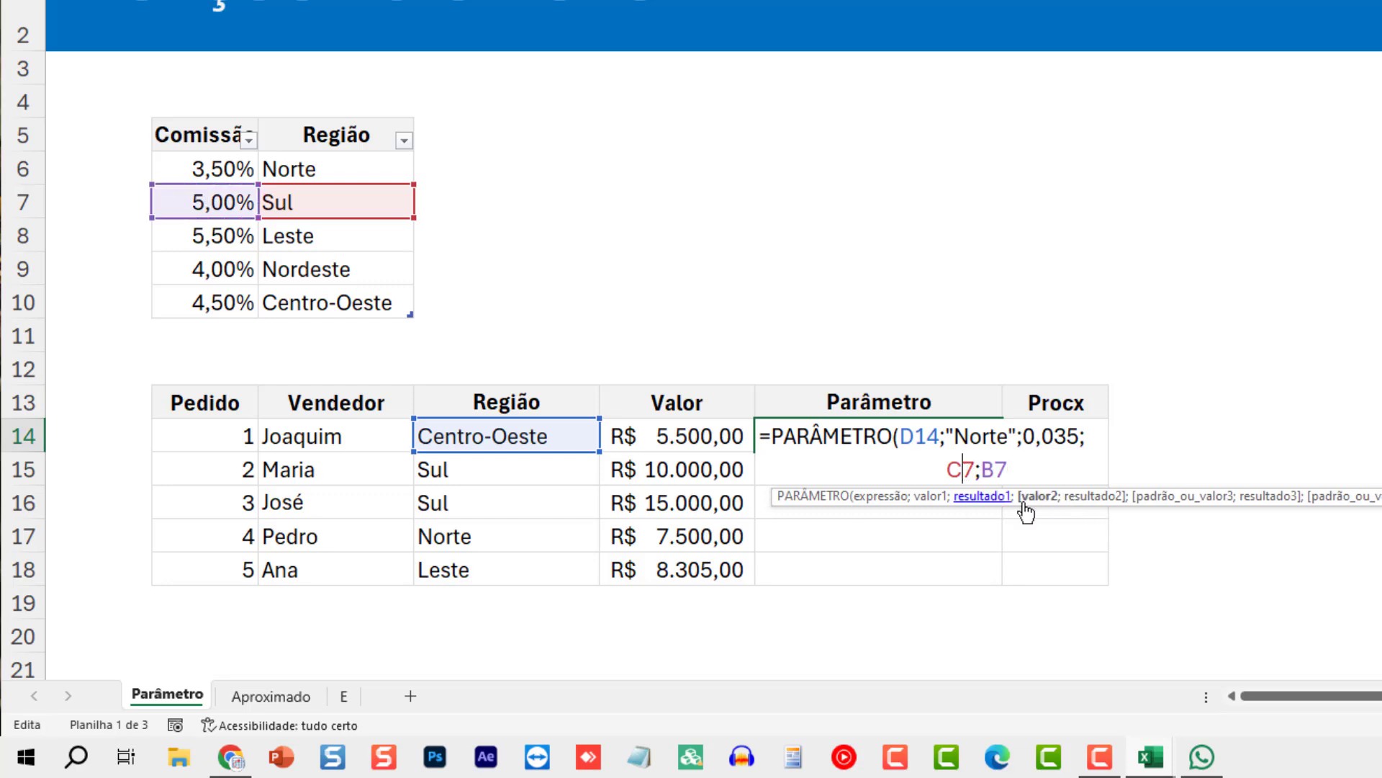
# Step: Convert the C7 and B7 references in the formula to the constants "Sul" and 0,05
pyautogui.press('F9')
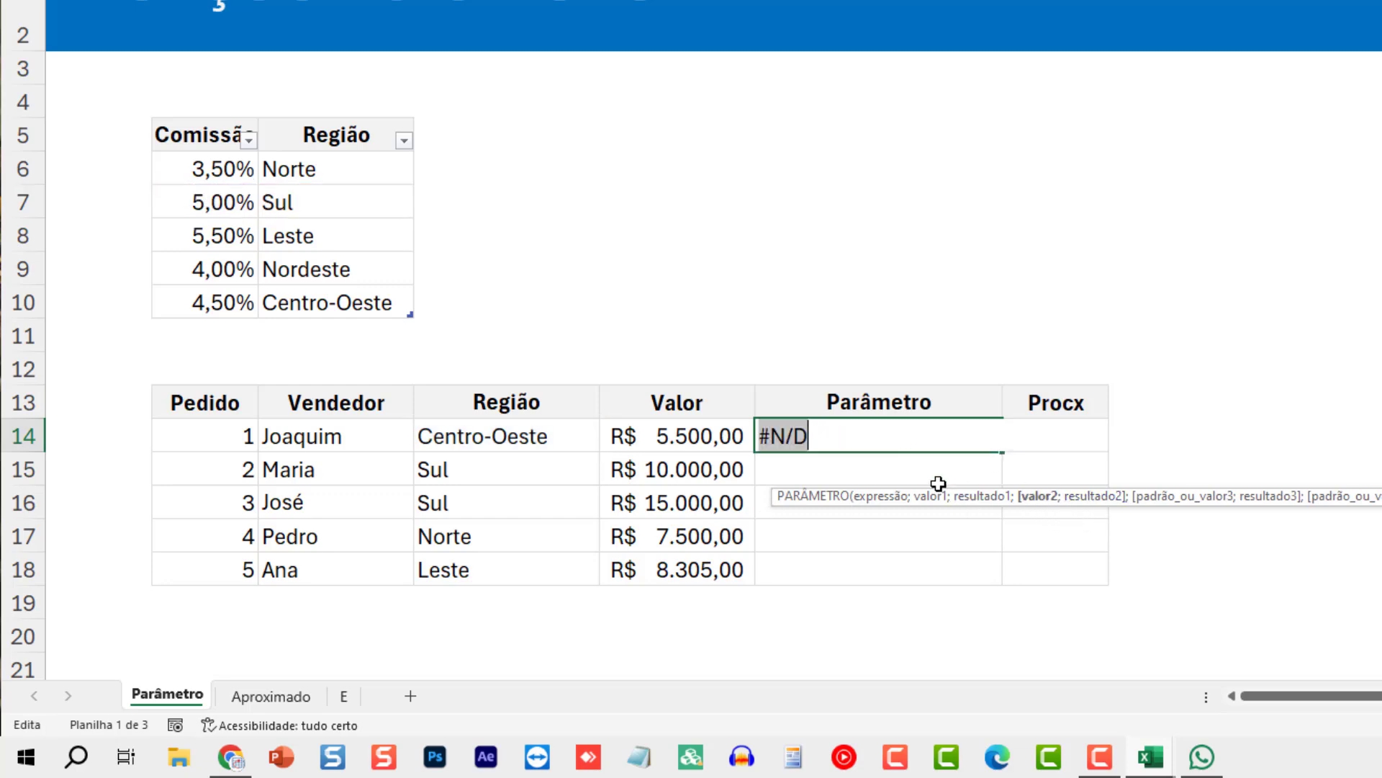
pyautogui.hotkey('ctrl', 'z')
pyautogui.doubleClick(971, 470)
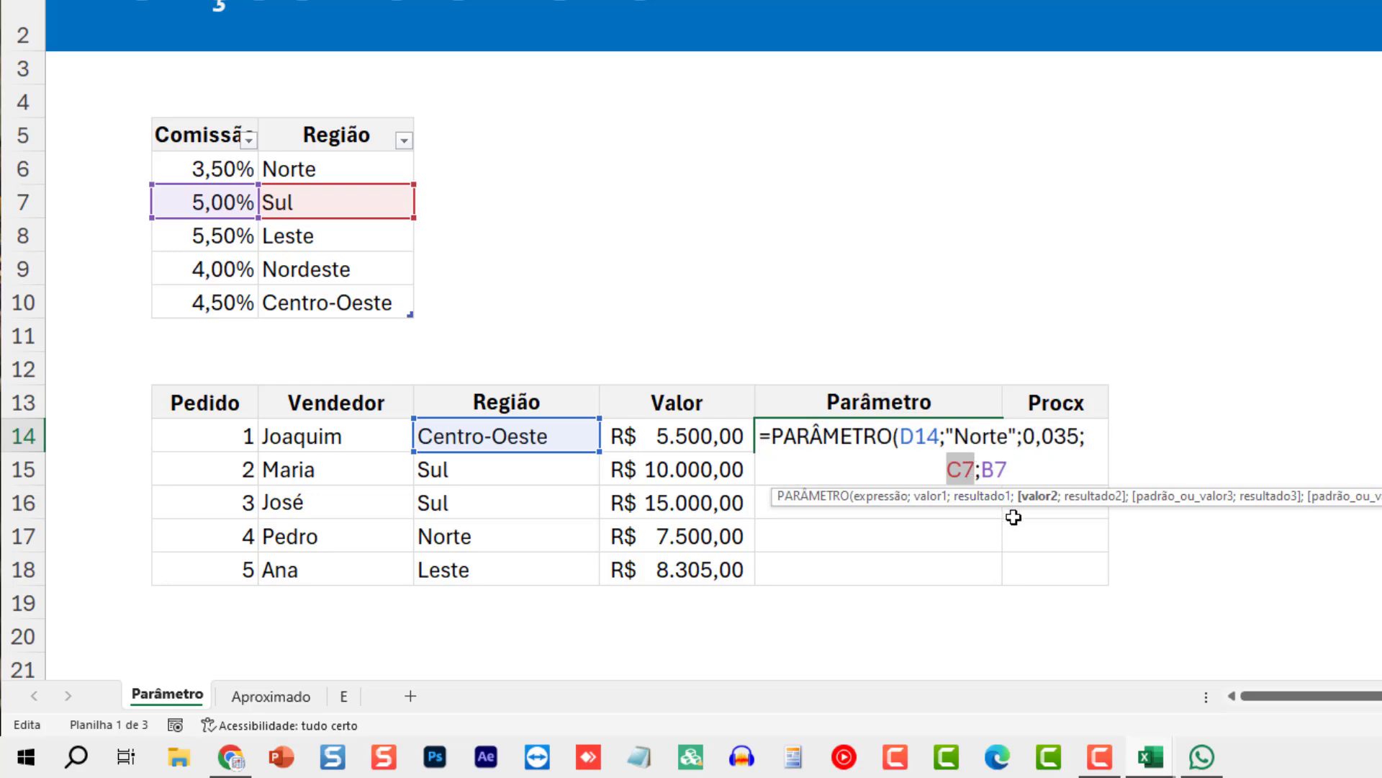
pyautogui.press('F9')
pyautogui.doubleClick(1015, 471)
pyautogui.press('F9')
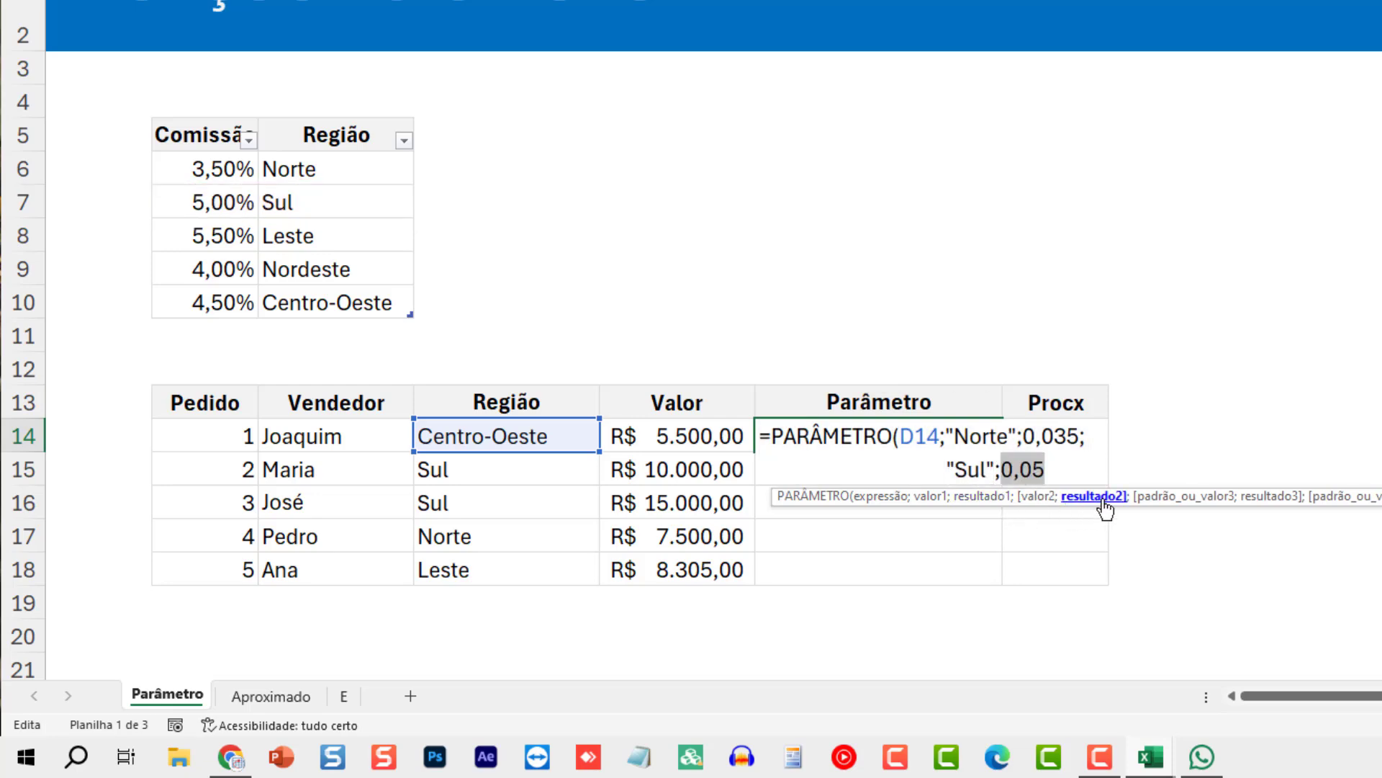
pyautogui.press('Right')
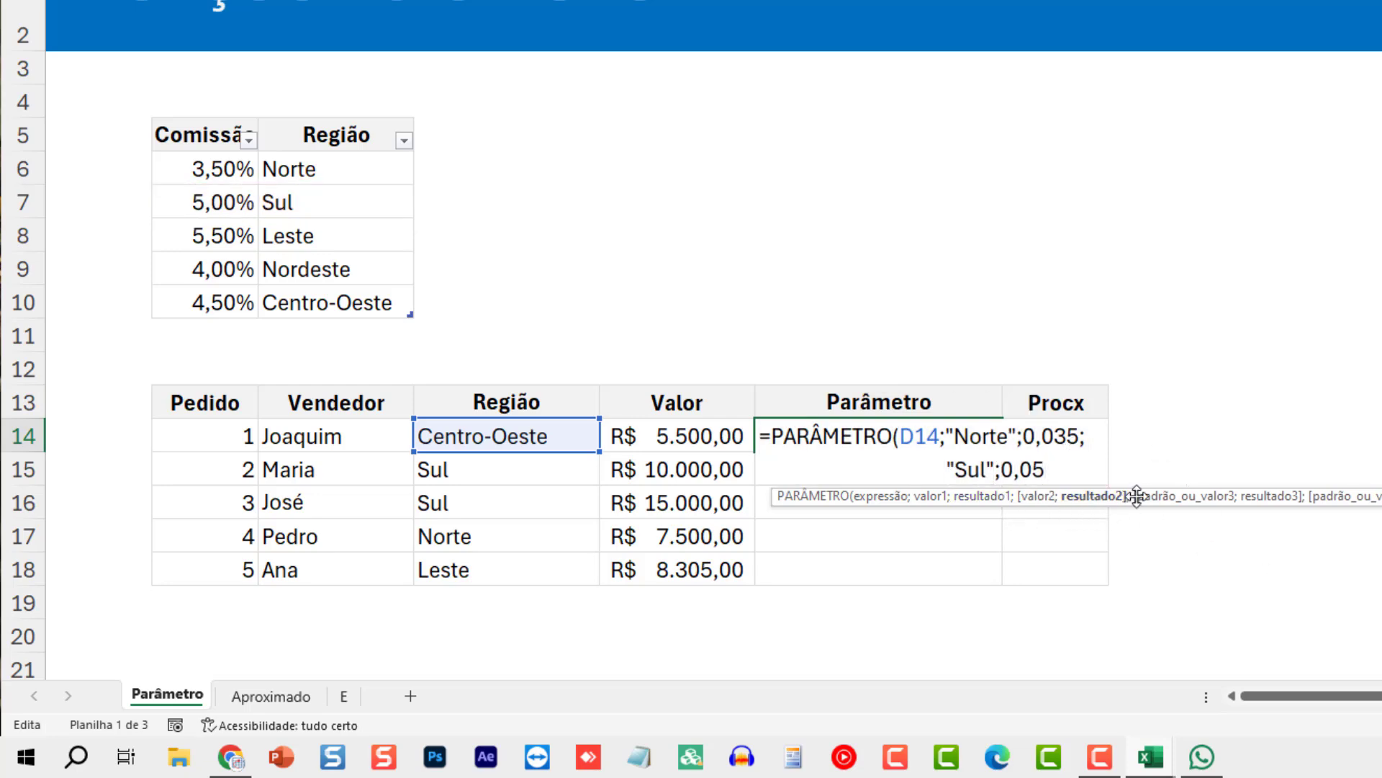
# Step: Add the region from C8 on a new formula line as the third value, converted to the constant "Leste"
pyautogui.write(';')
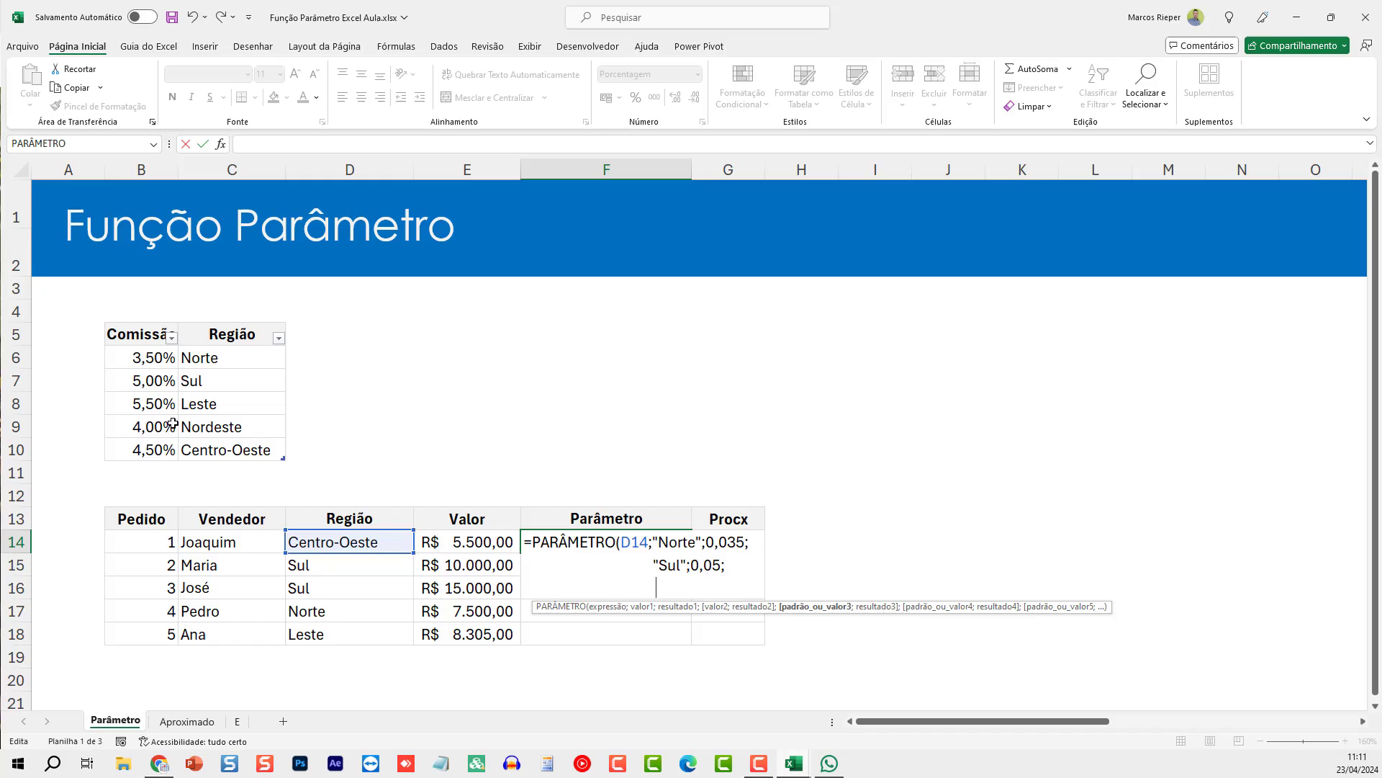
pyautogui.click(306, 238)
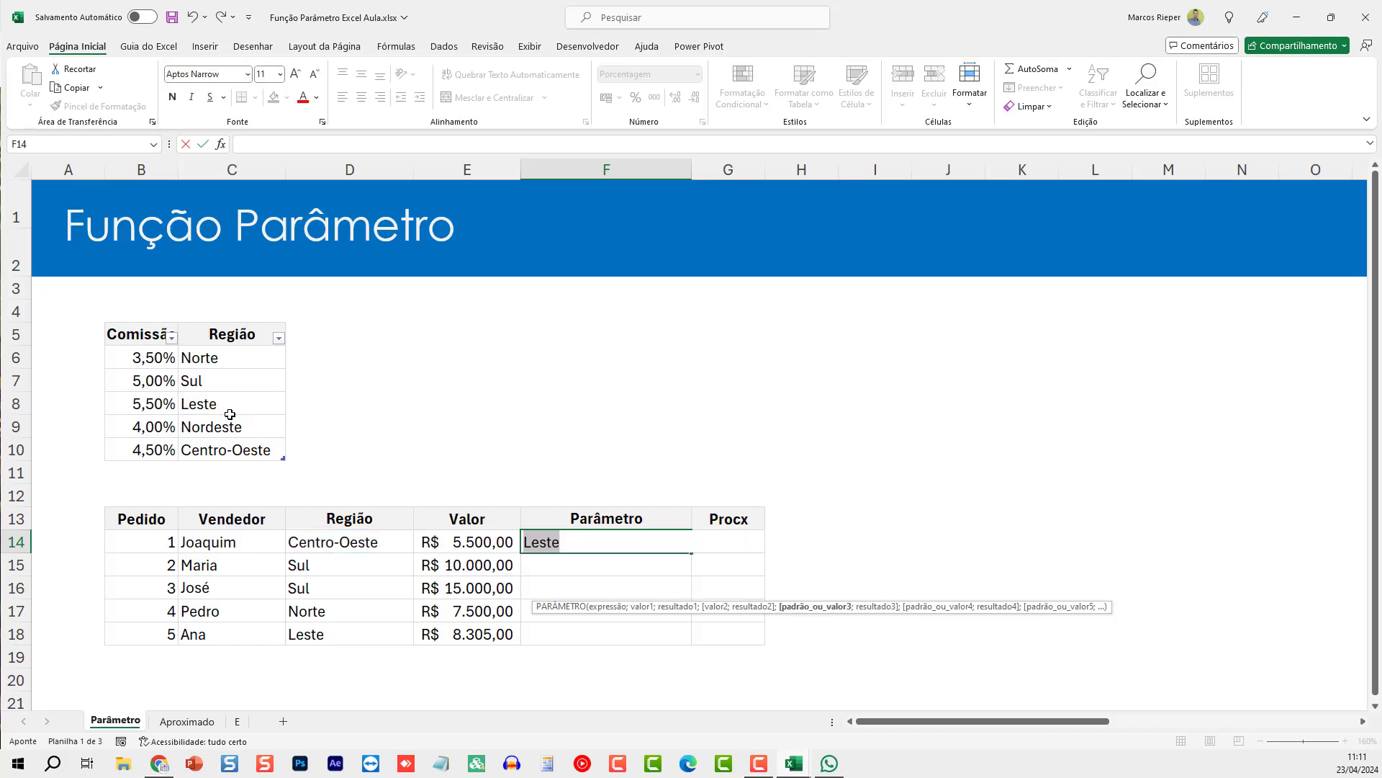
pyautogui.hotkey('shift', 'Left')
pyautogui.hotkey('shift', 'Left')
pyautogui.press('F9')
pyautogui.press('Right')
pyautogui.write(';')
# Step: Add the rate from B8 as the third result, converted to 0,055, and begin a new formula line
pyautogui.click(186, 405)
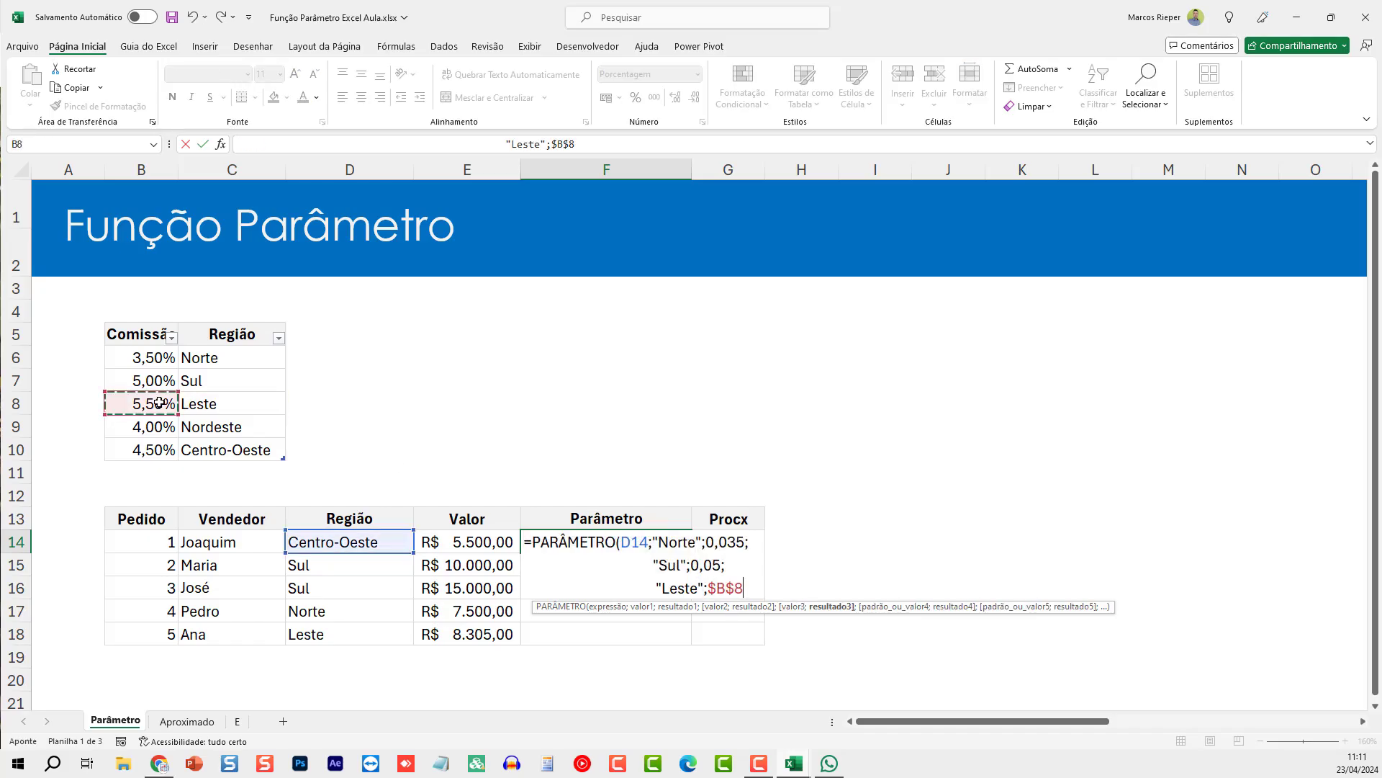
pyautogui.hotkey('shift', 'Left')
pyautogui.hotkey('shift', 'Left')
pyautogui.press('F9')
pyautogui.press('Right')
pyautogui.write(';')
pyautogui.hotkey('alt', 'Return')
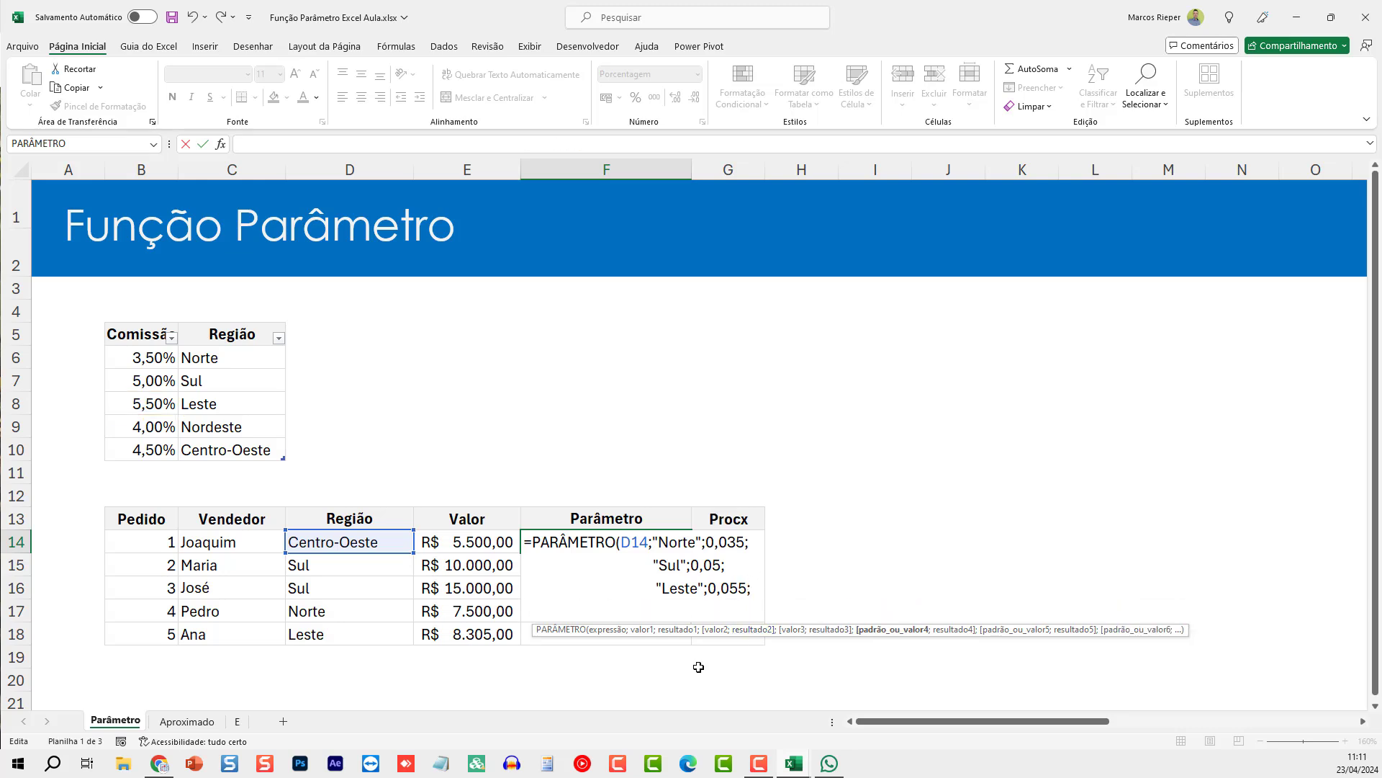
# Step: Add the pairs "Nordeste";0,04 and "Centro-Oeste";0,045 to the F14 formula on separate lines
pyautogui.write('"Nordeste";0,04; ')
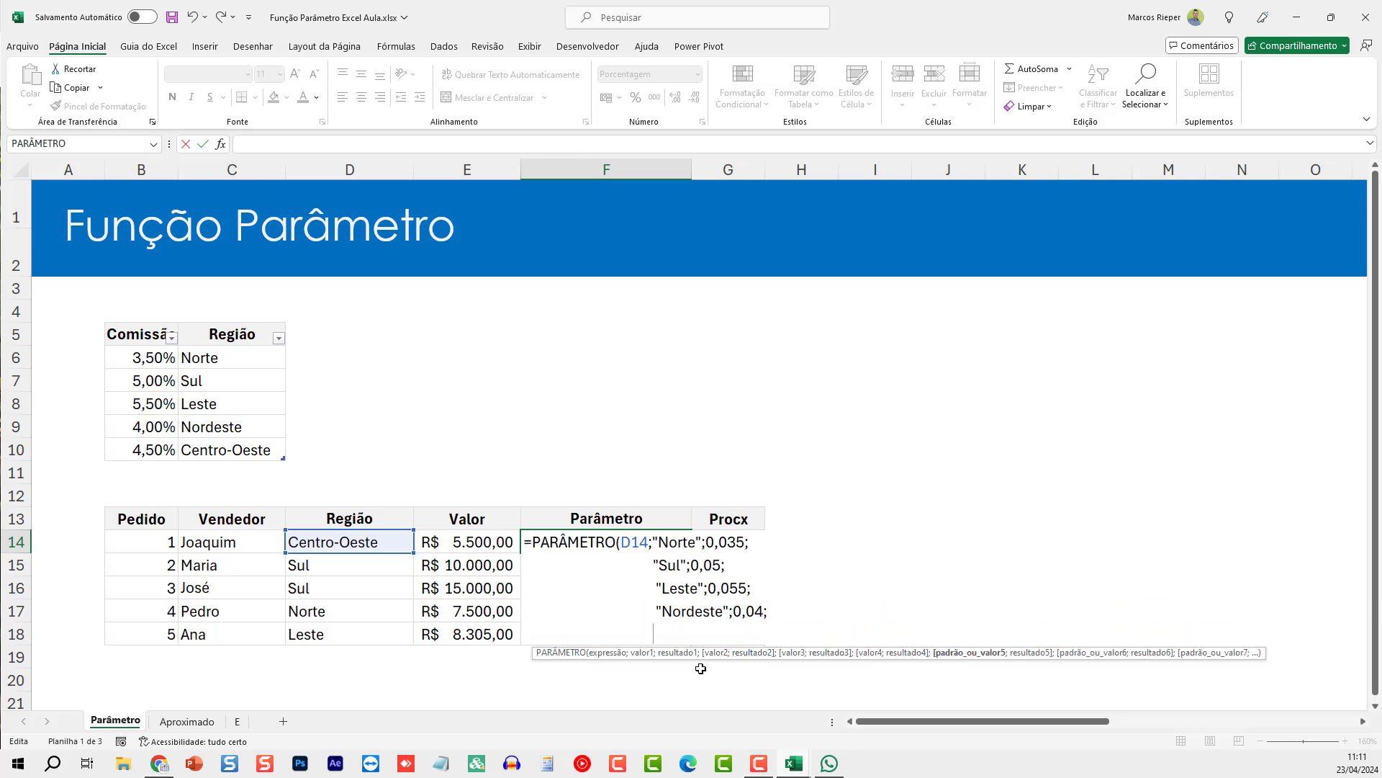
pyautogui.write('"Centro-Oeste";0,045')
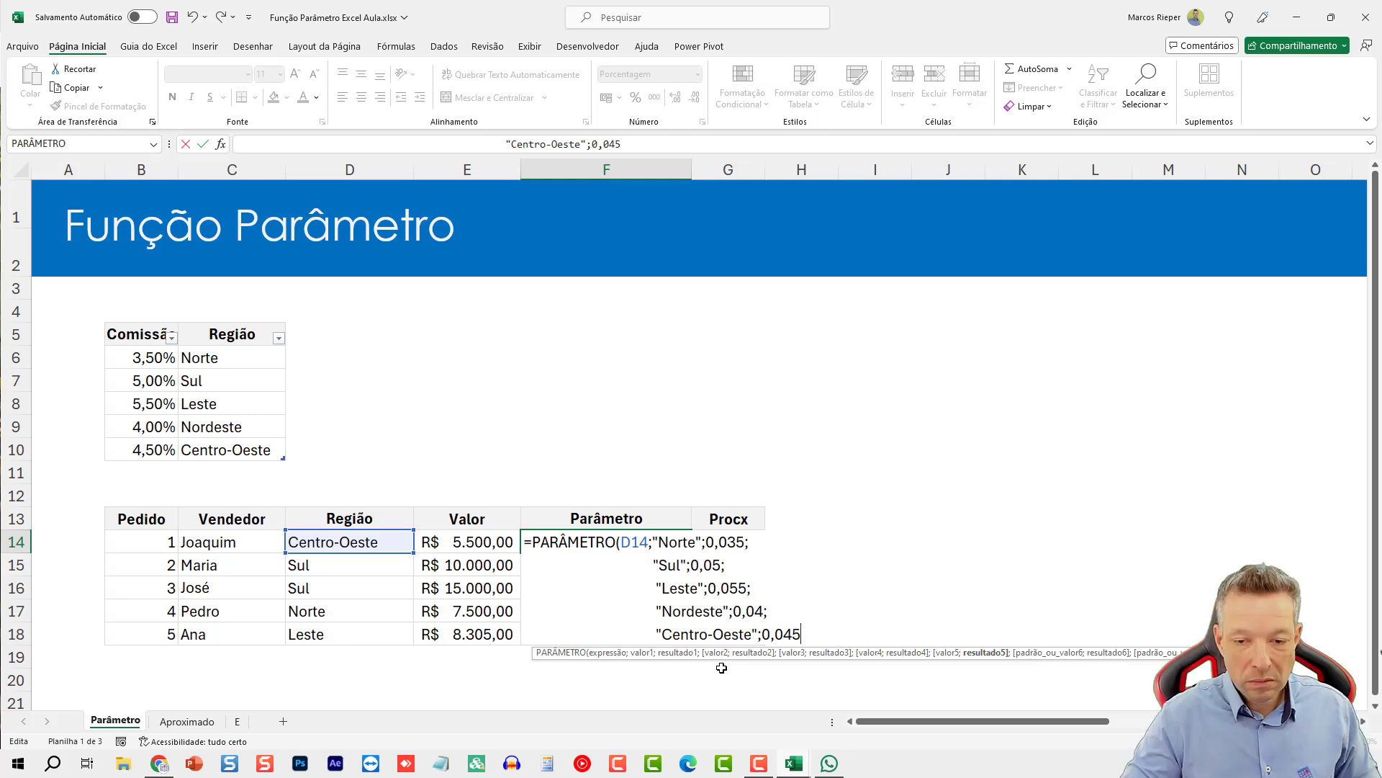
# Step: Add the default result "Região não cadastrada" on a new last line of the F14 formula, close the parenthesis and enter it
pyautogui.write(')')
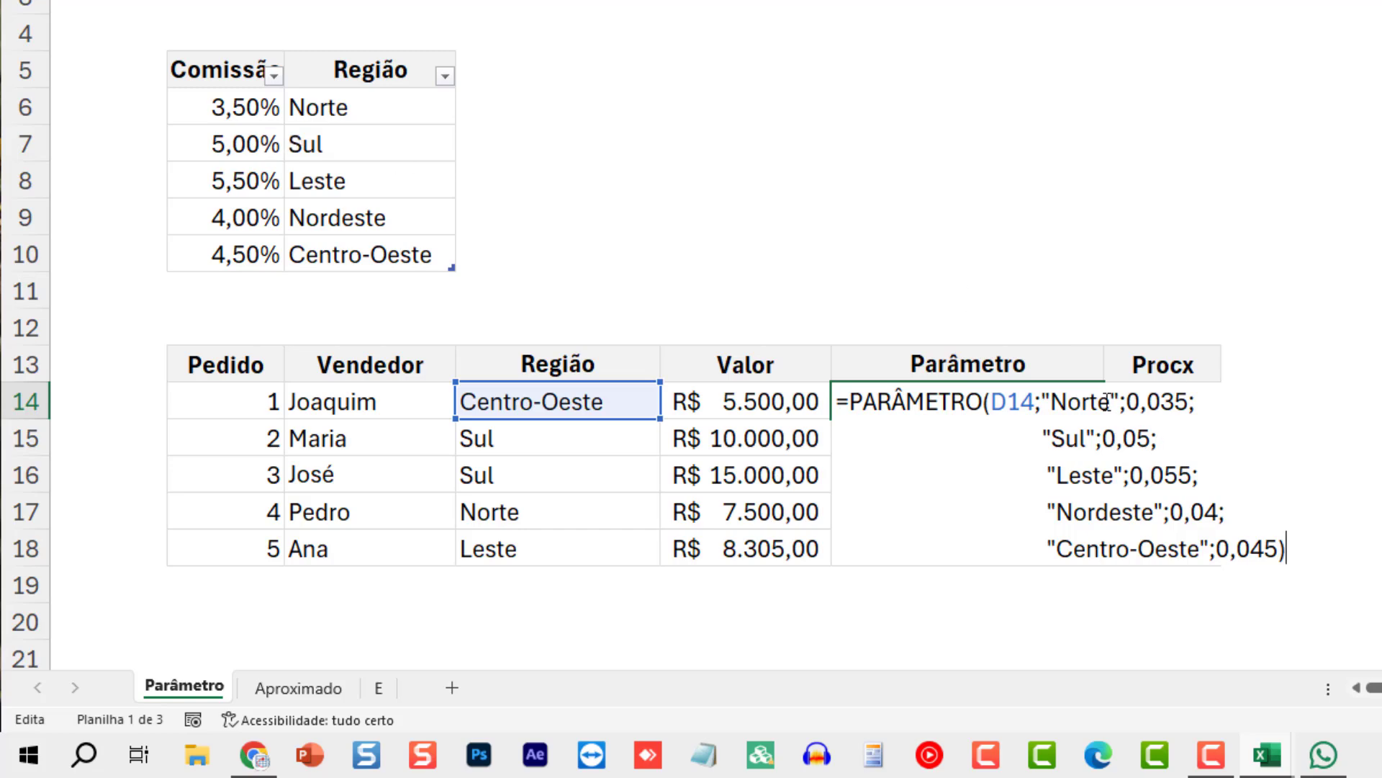
pyautogui.click(1282, 552)
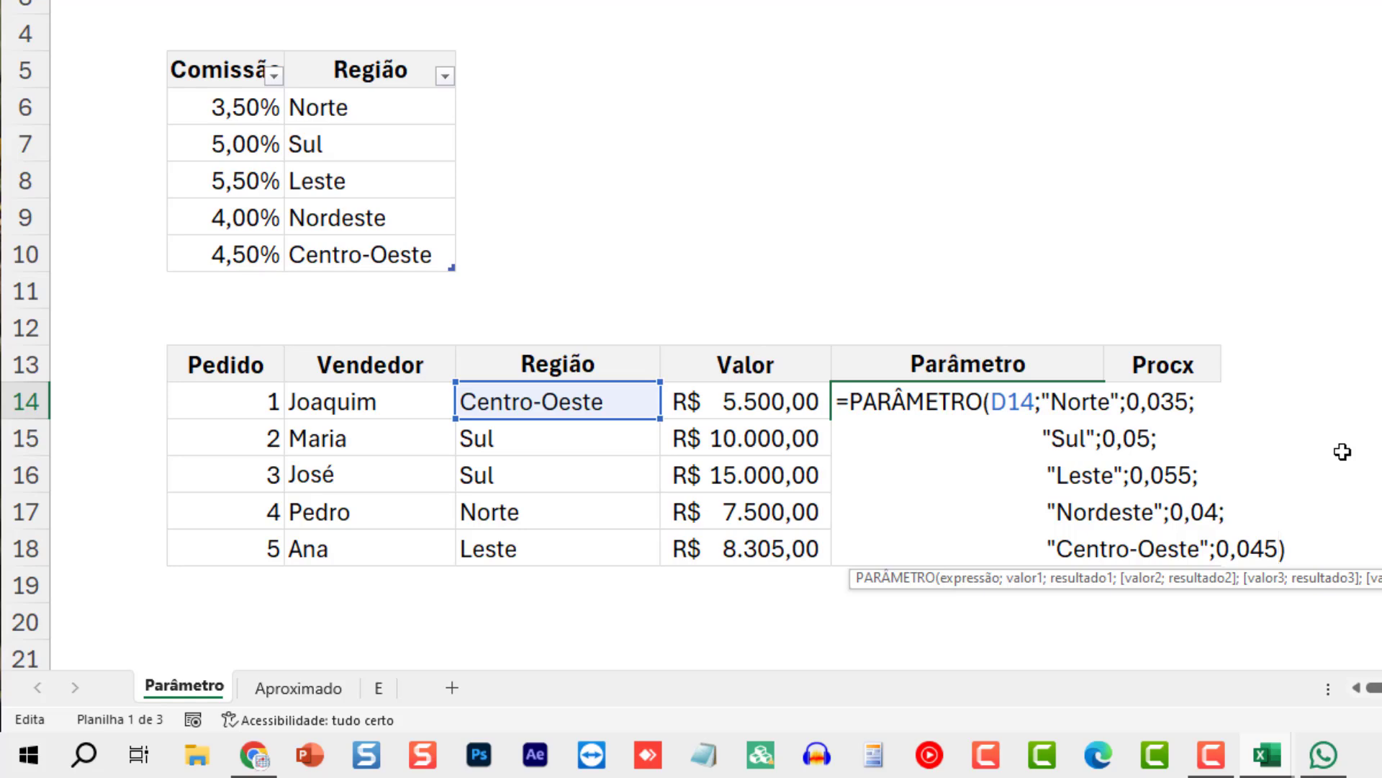
pyautogui.write(';')
pyautogui.hotkey('alt', 'Return')
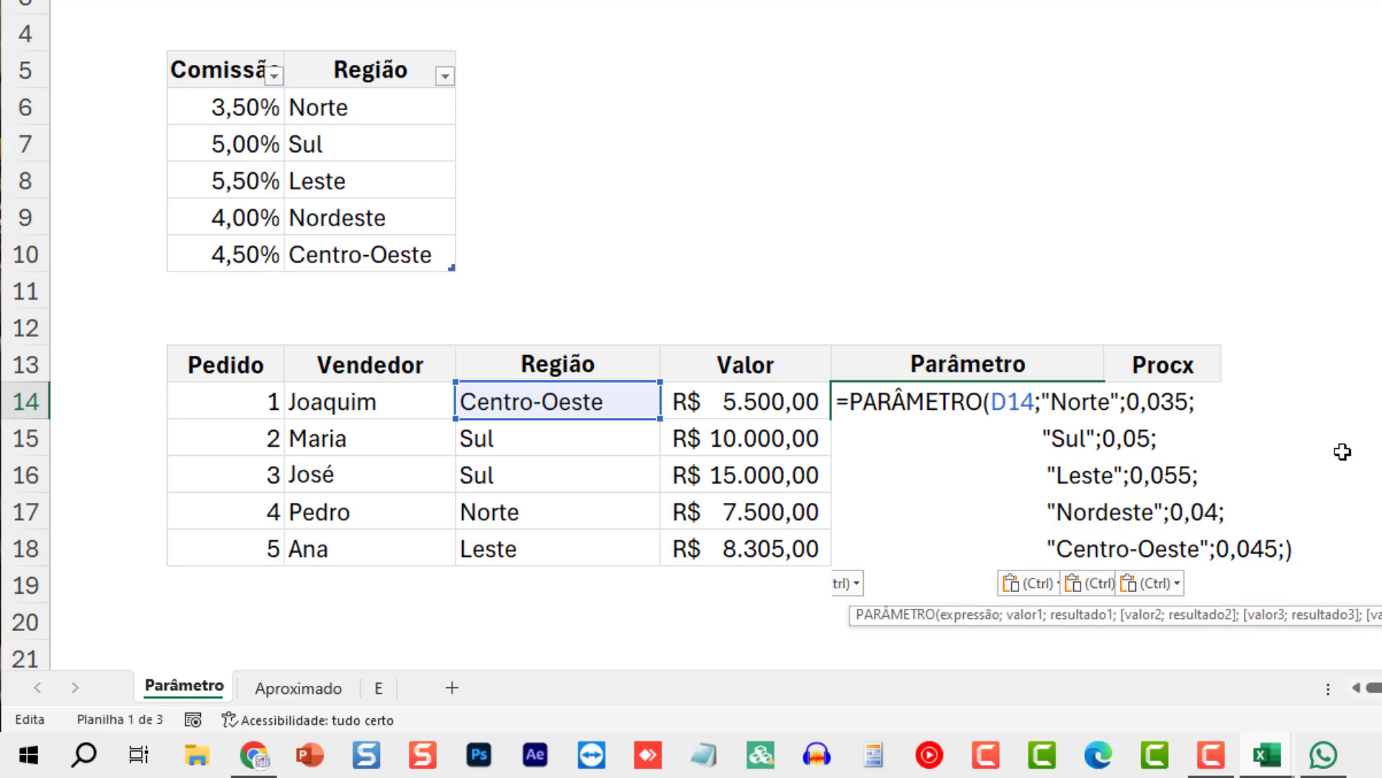
pyautogui.write('"R')
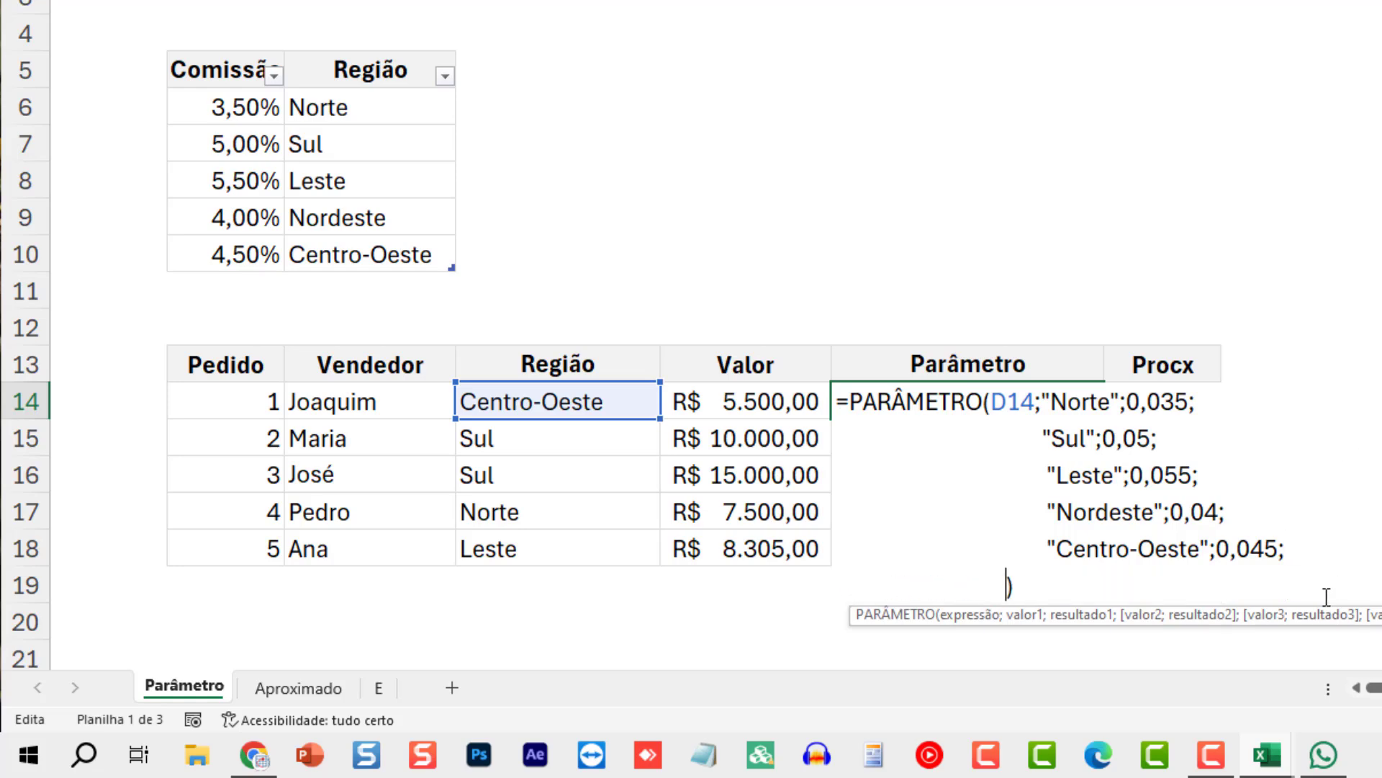
pyautogui.write('egião')
pyautogui.press('BackSpace')
pyautogui.press('BackSpace')
pyautogui.press('BackSpace')
pyautogui.write('ião não cadast')
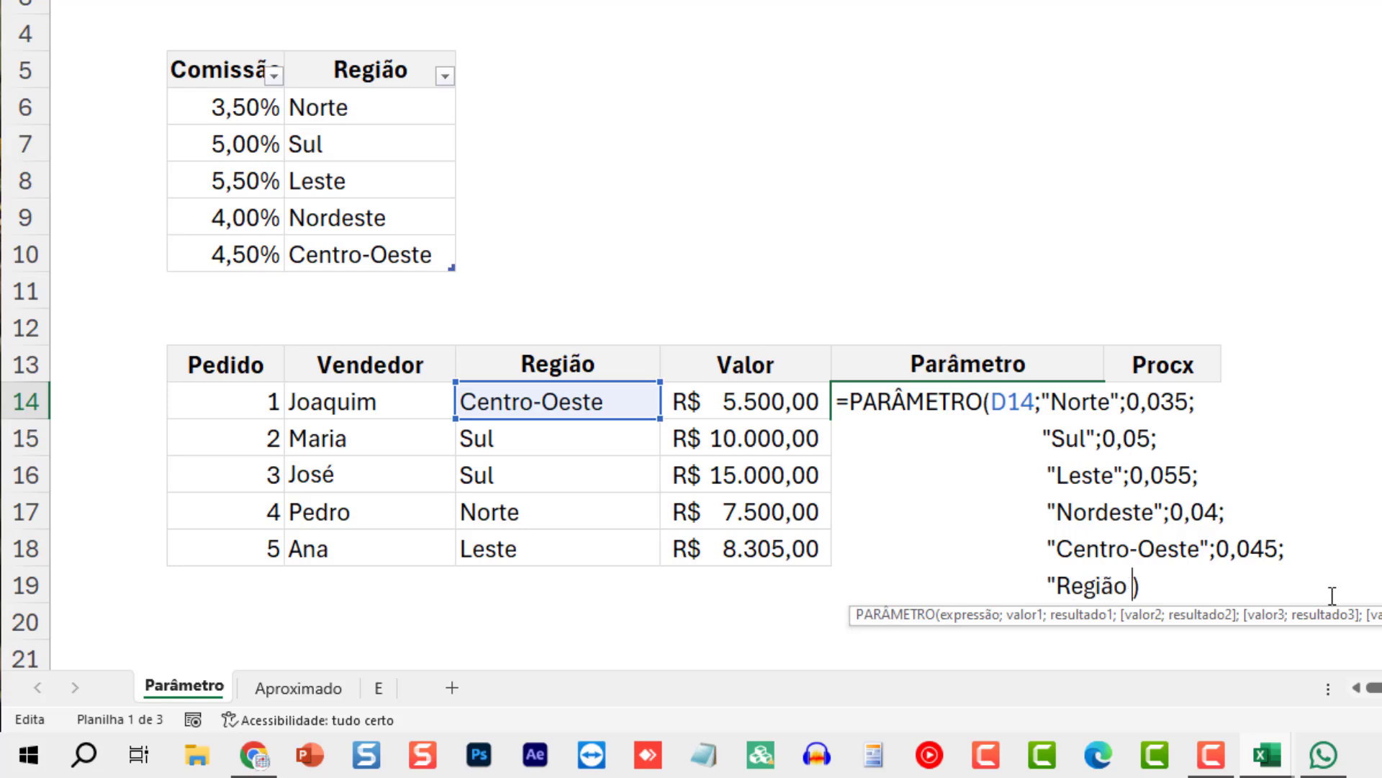
pyautogui.write('rada"')
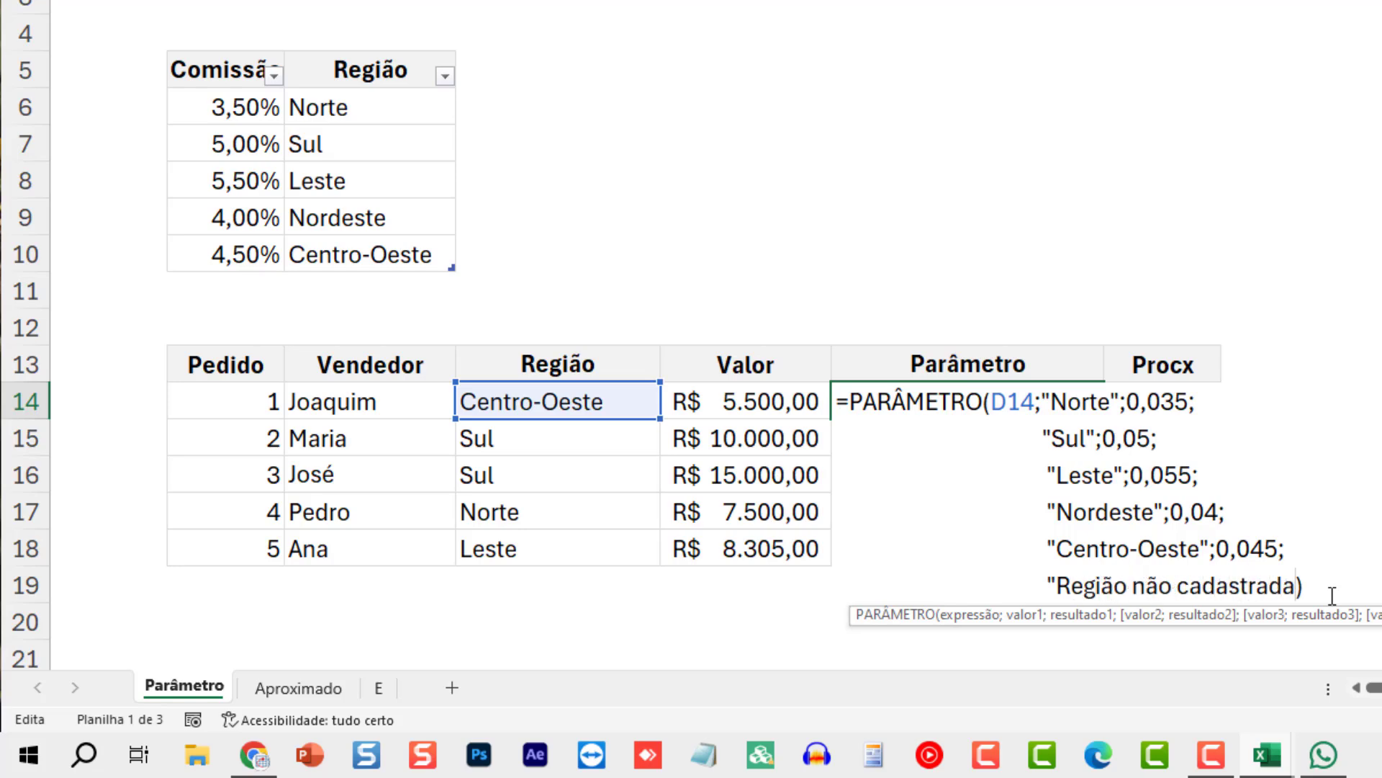
pyautogui.press('Return')
pyautogui.press('Up')
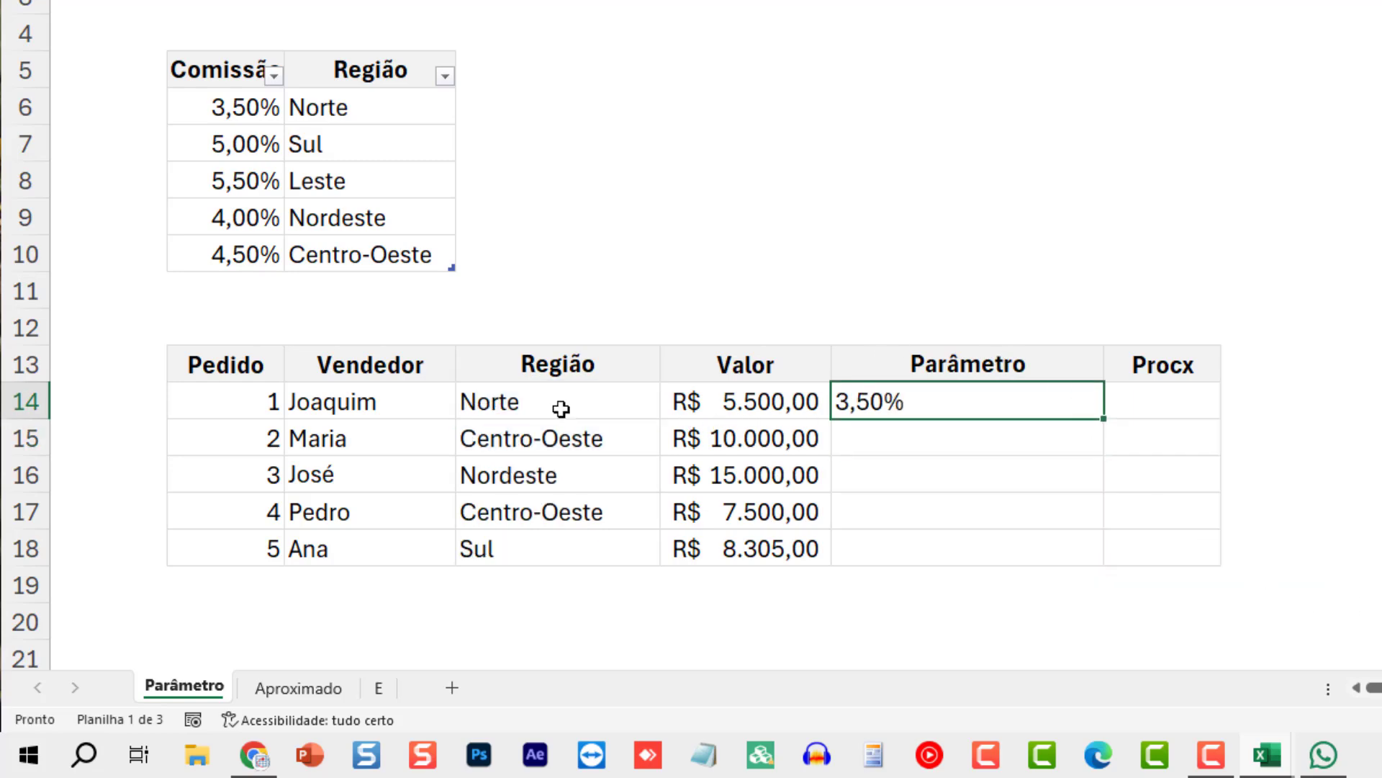
# Step: Review the PARÂMETRO formula in F14 against the region in D14
pyautogui.click(538, 407)
pyautogui.click(885, 401)
pyautogui.hotkey('ctrl', 'c')
pyautogui.press('Escape')
pyautogui.doubleClick(947, 405)
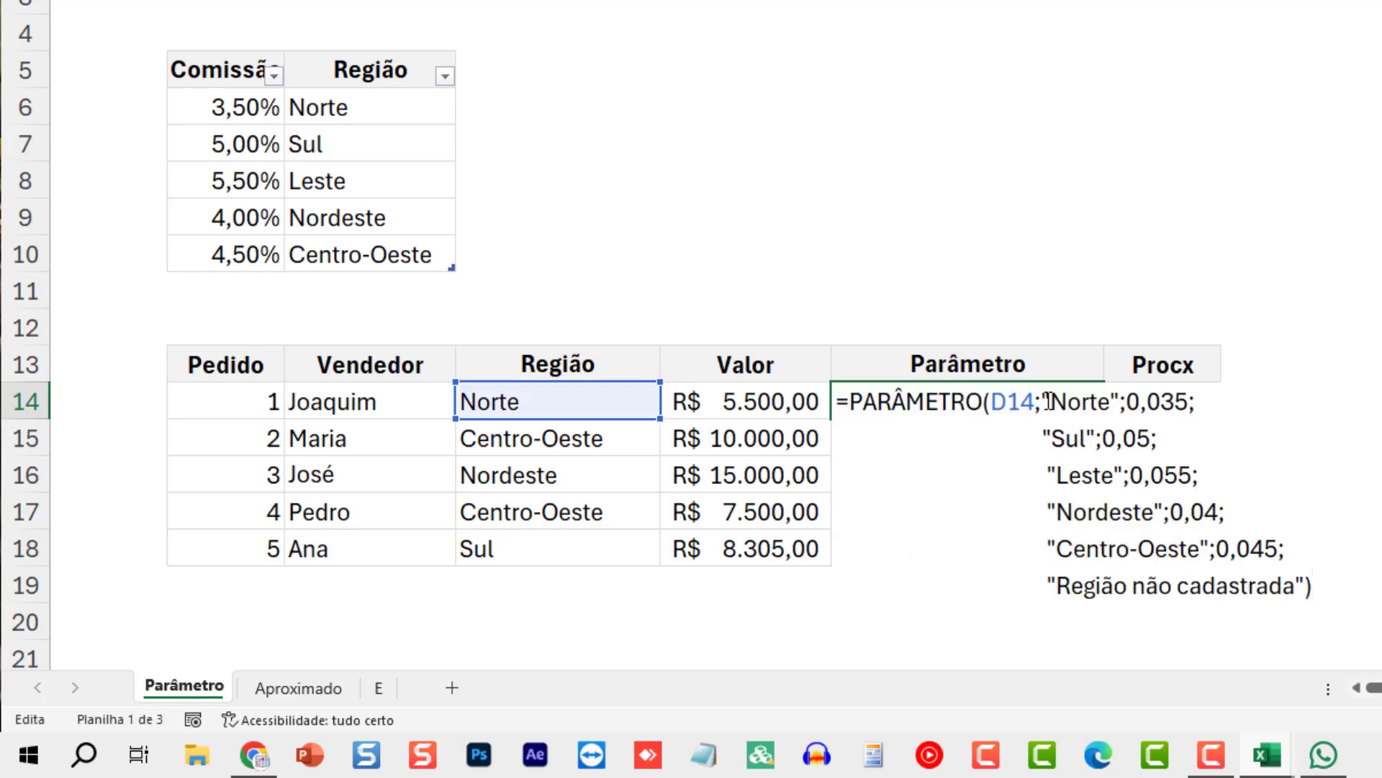
pyautogui.press('Escape')
# Step: Copy the F14 formula down to the remaining orders through F18
pyautogui.hotkey('ctrl', 'c')
pyautogui.hotkey('shift', 'Down')
pyautogui.hotkey('shift', 'Down')
pyautogui.hotkey('shift', 'Down')
pyautogui.hotkey('shift', 'Down')
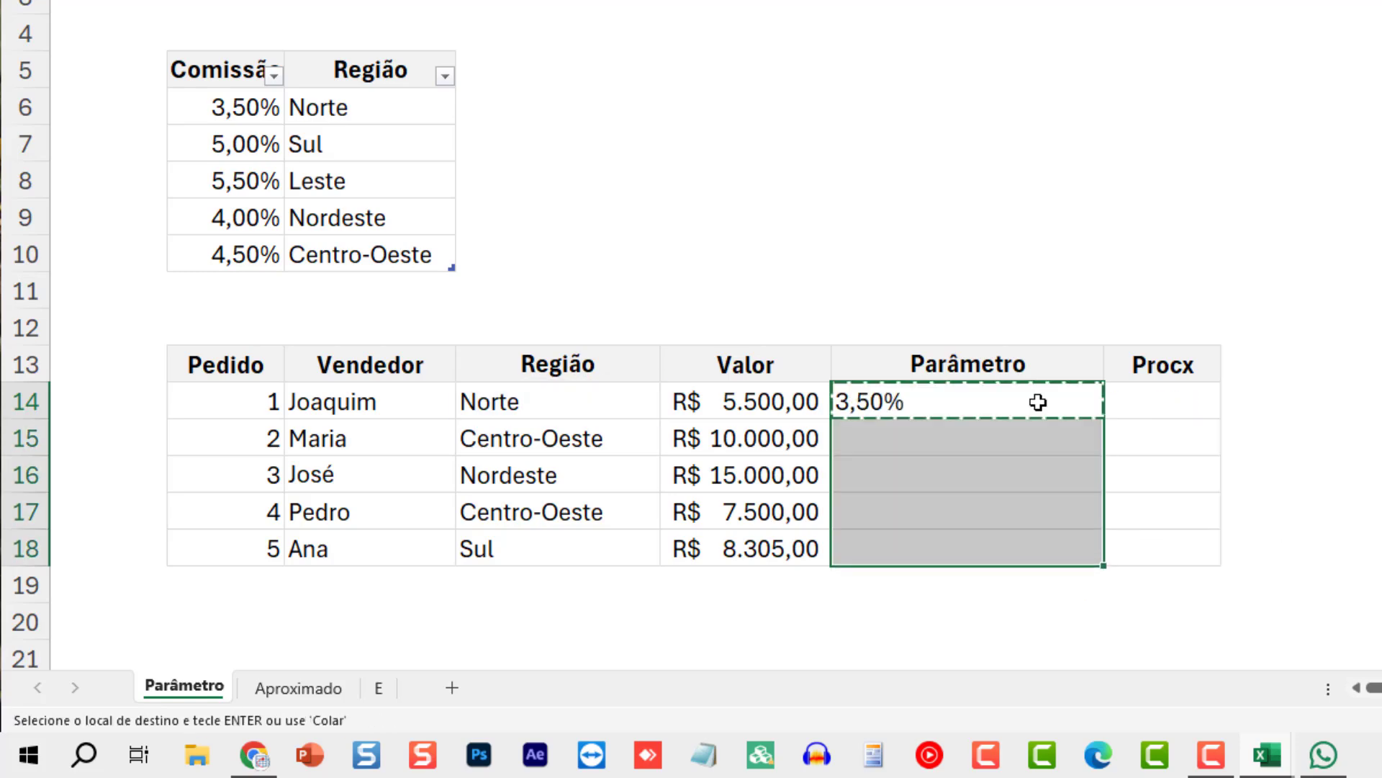
pyautogui.hotkey('ctrl', 'v')
pyautogui.press('Escape')
# Step: Inspect the copied formulas in F16 and F17 and the formula that generates the region in D16
pyautogui.doubleClick(932, 468)
pyautogui.press('Escape')
pyautogui.click(957, 515)
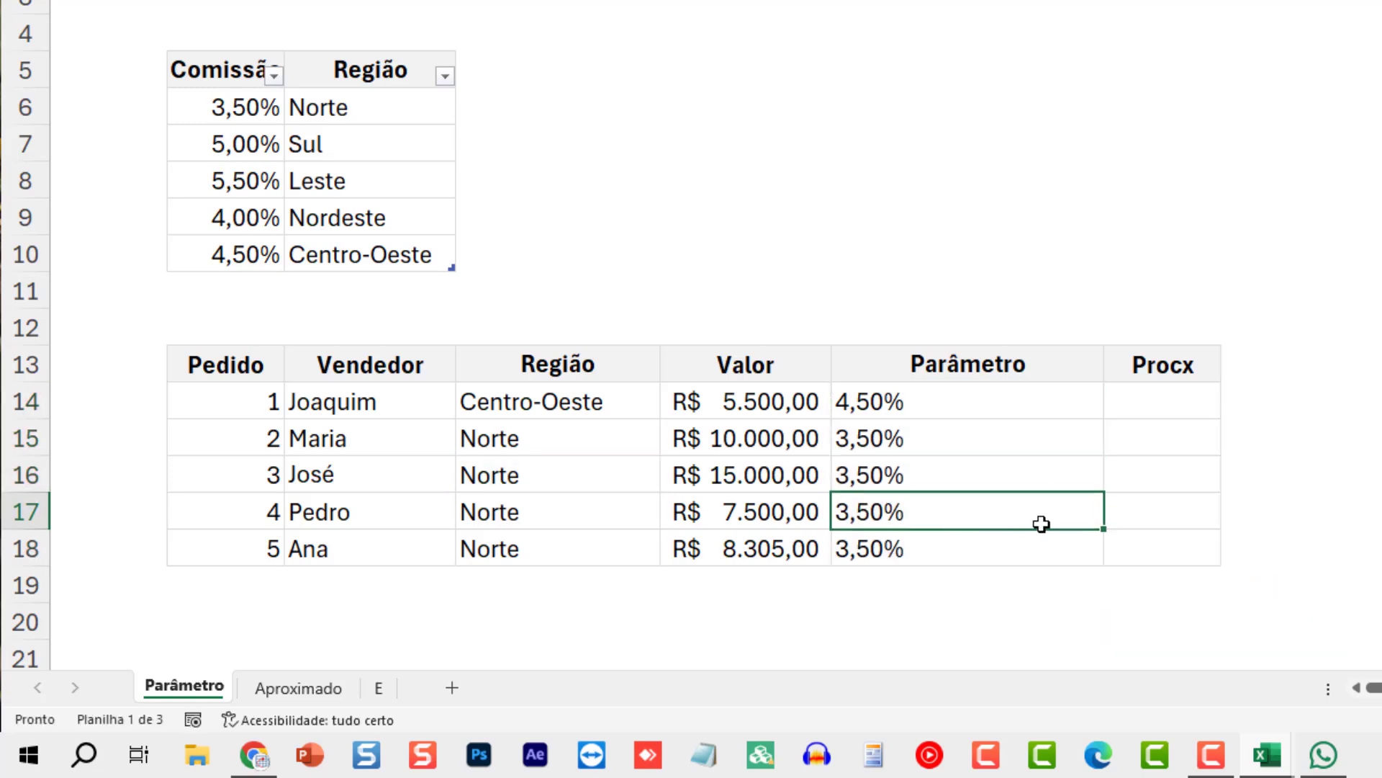
pyautogui.doubleClick(957, 514)
pyautogui.press('Escape')
pyautogui.click(996, 447)
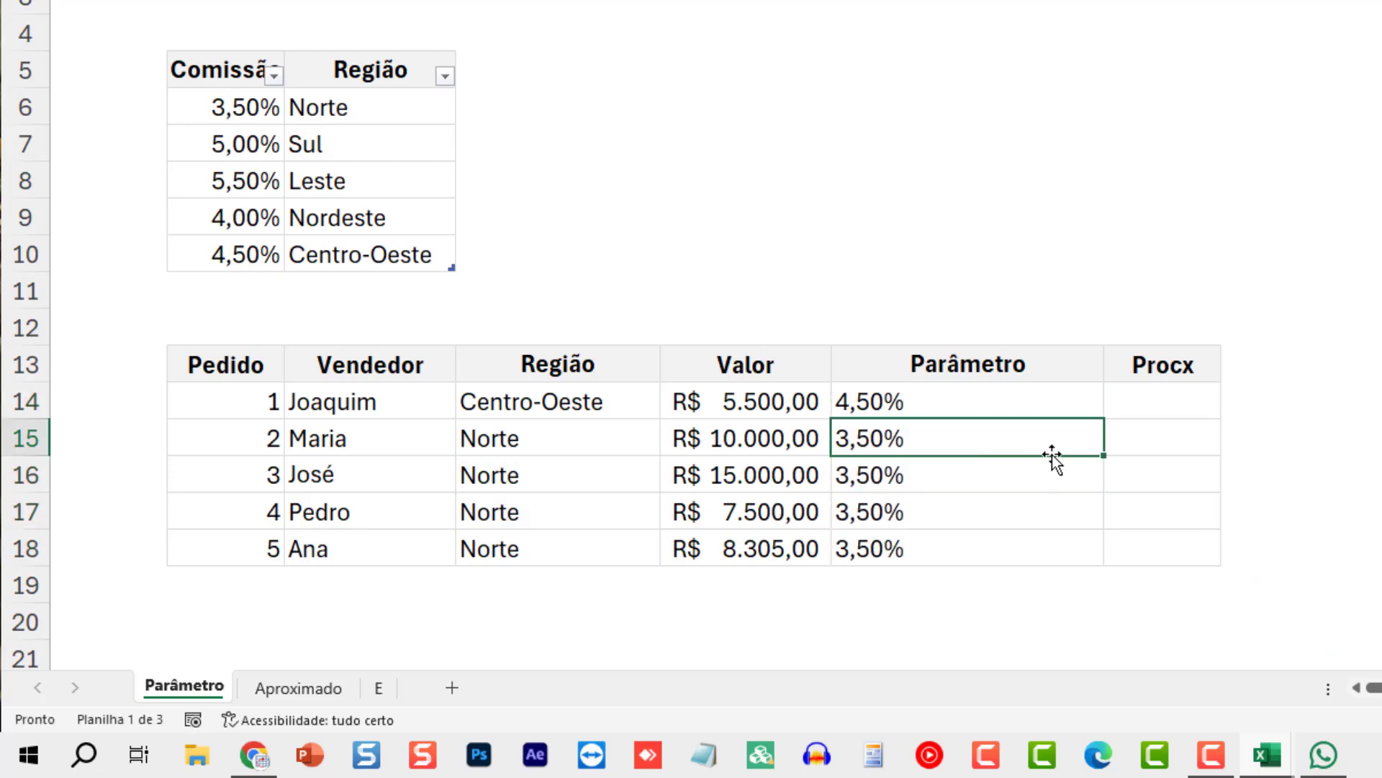
pyautogui.click(479, 468)
pyautogui.press('F2')
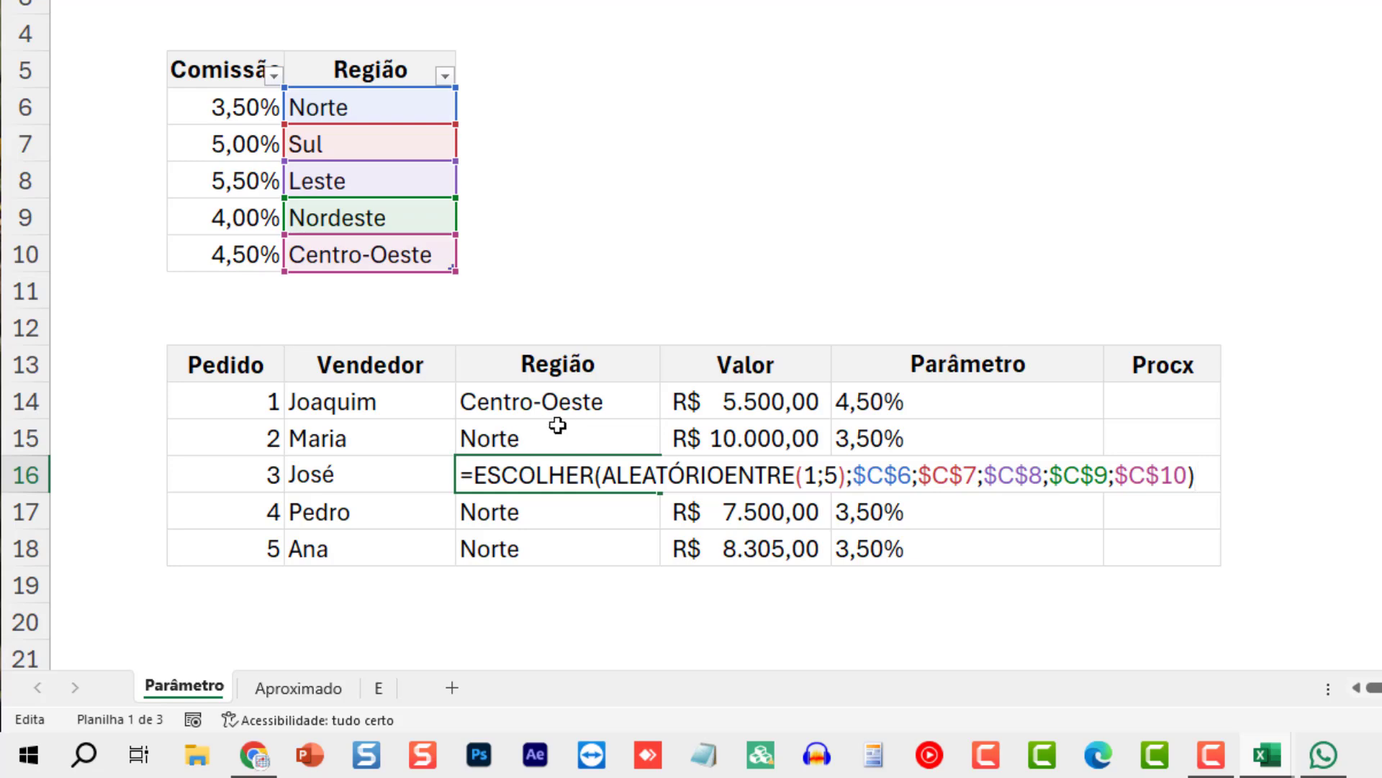
pyautogui.press('Escape')
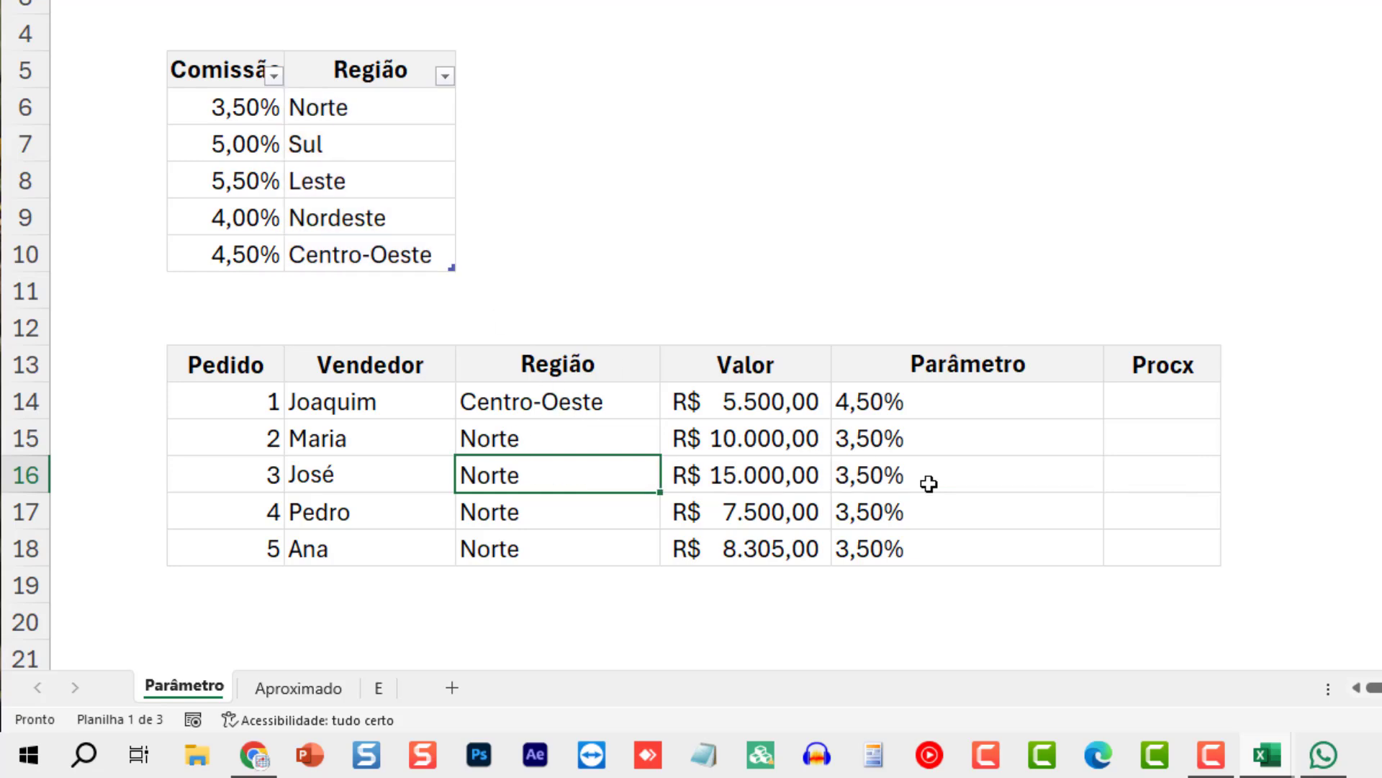
# Step: Recalculate the sheet several times to check the commission rates against newly generated regions
pyautogui.press('F9')
pyautogui.press('F9')
pyautogui.press('F9')
pyautogui.press('F9')
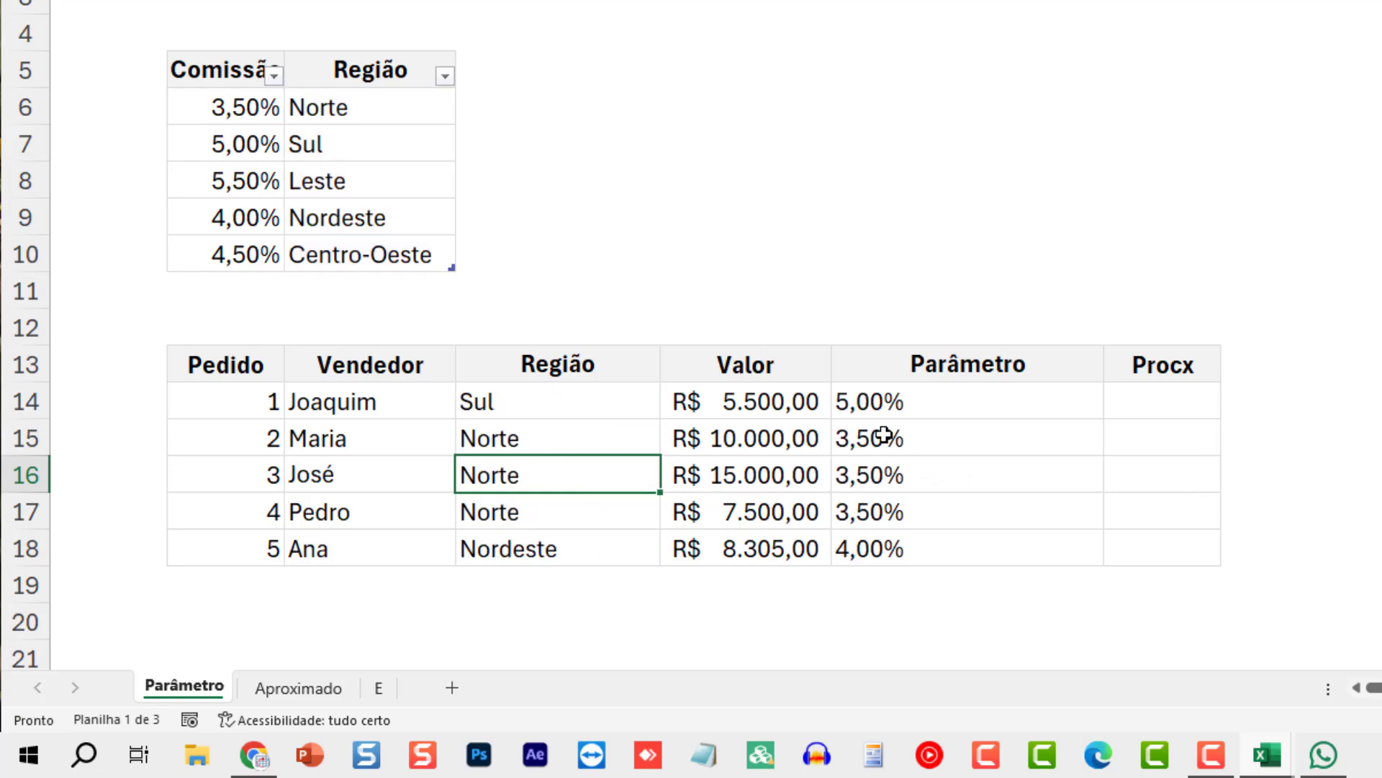
pyautogui.press('F9')
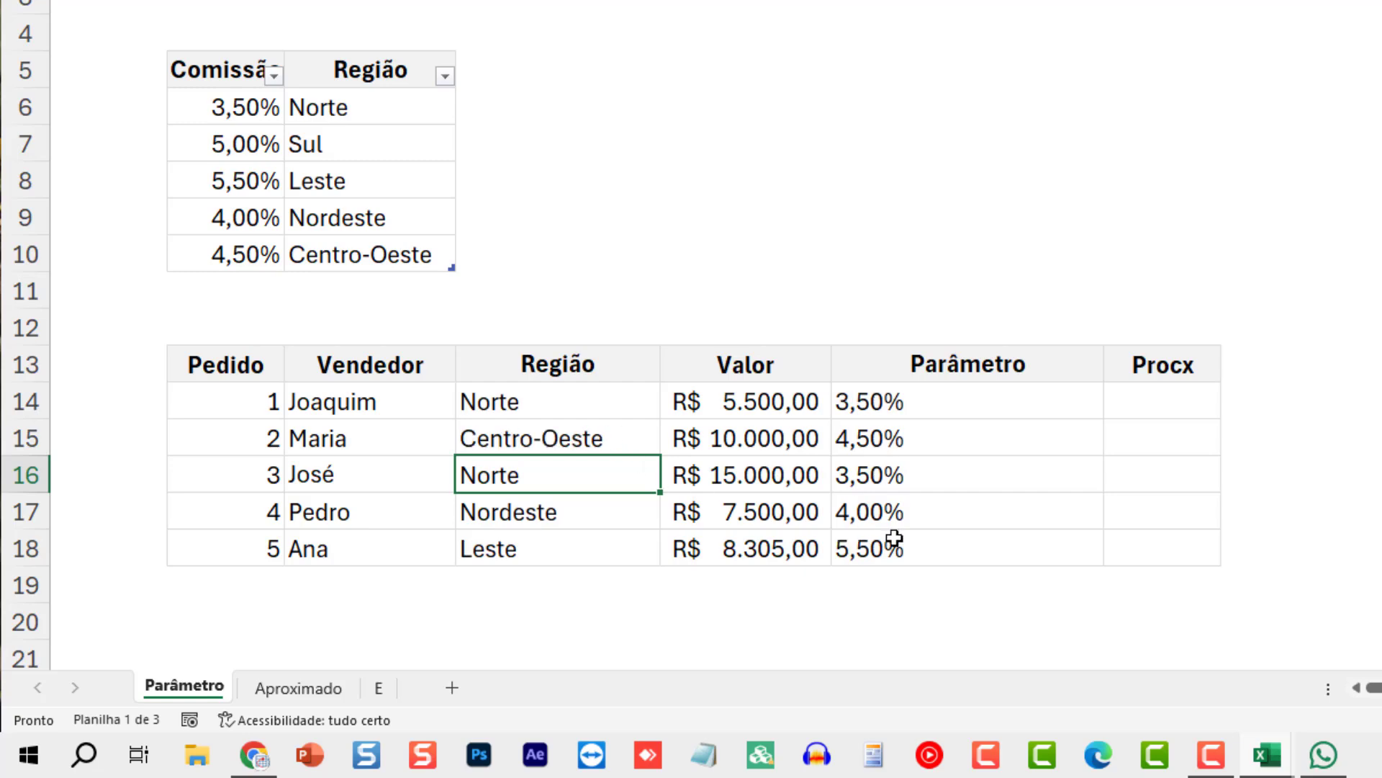
# Step: Center the commission rates in F14:F18 and review the PARÂMETRO formula in F14
pyautogui.click(885, 403)
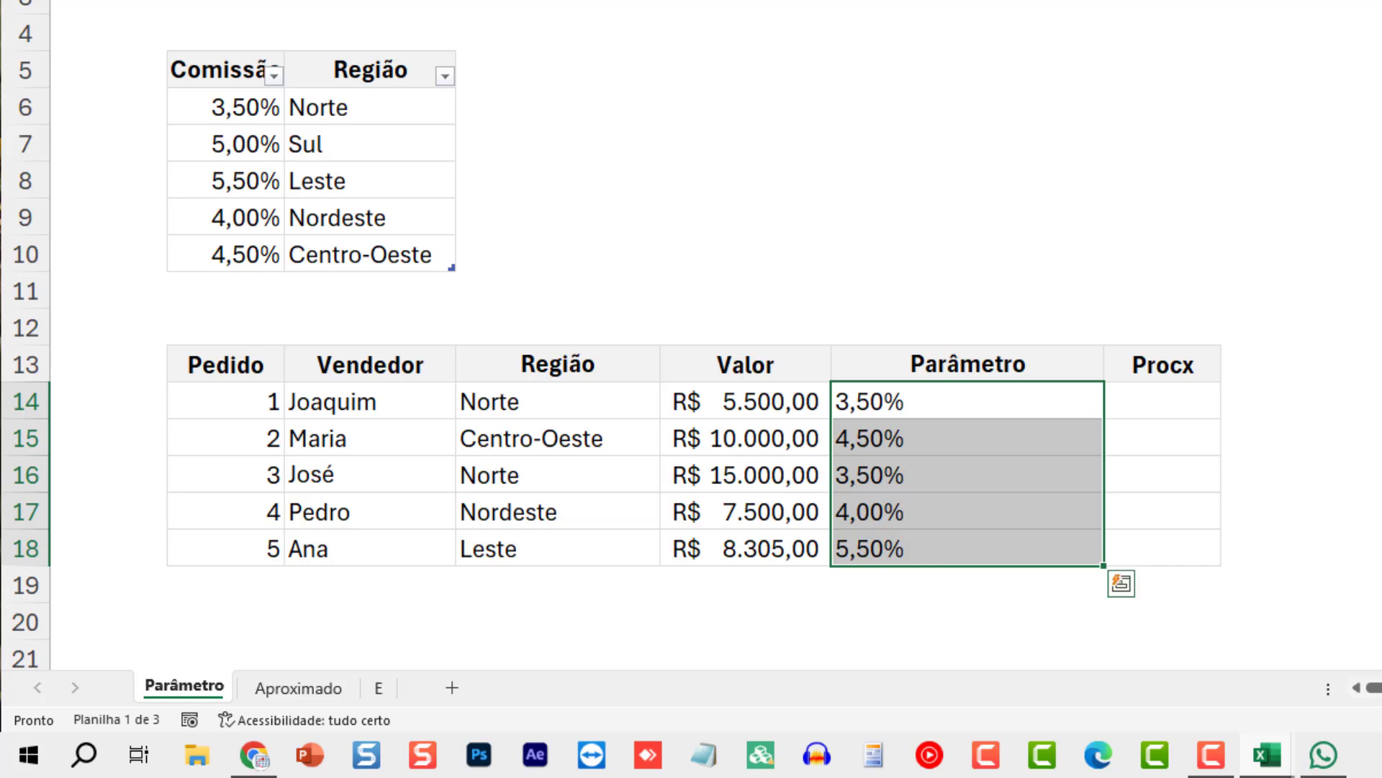
pyautogui.click(931, 394)
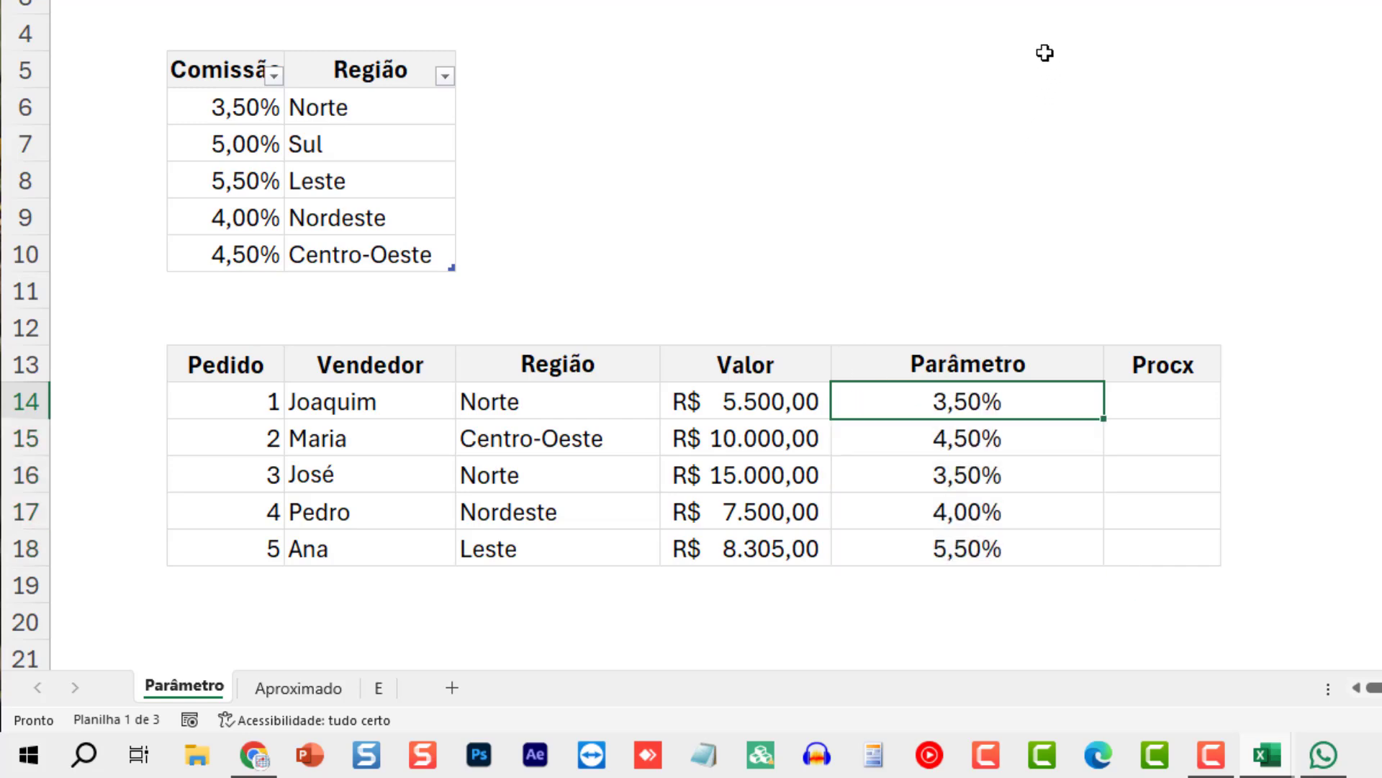
pyautogui.doubleClick(1018, 414)
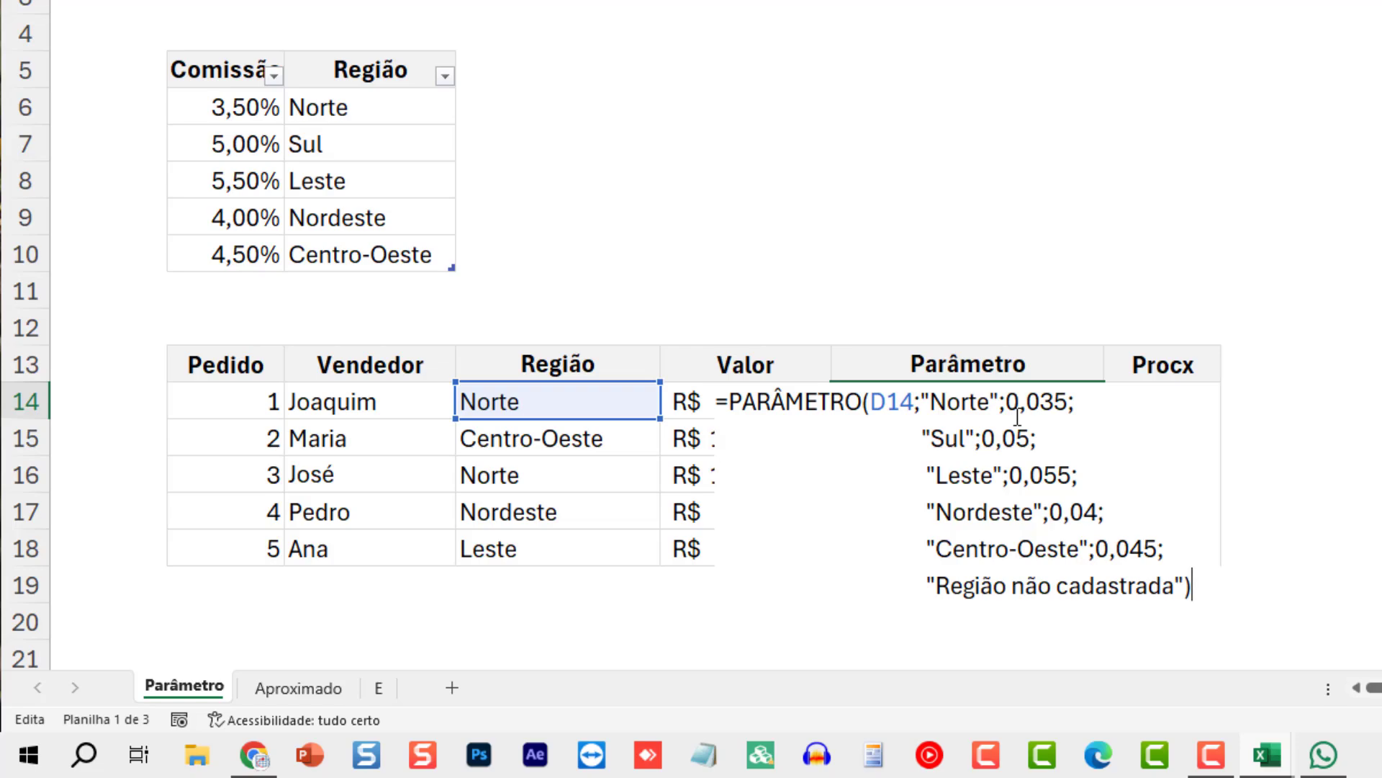
pyautogui.press('Escape')
# Step: Start a PROCX formula in G14 with D14 as the lookup value
pyautogui.click(1174, 398)
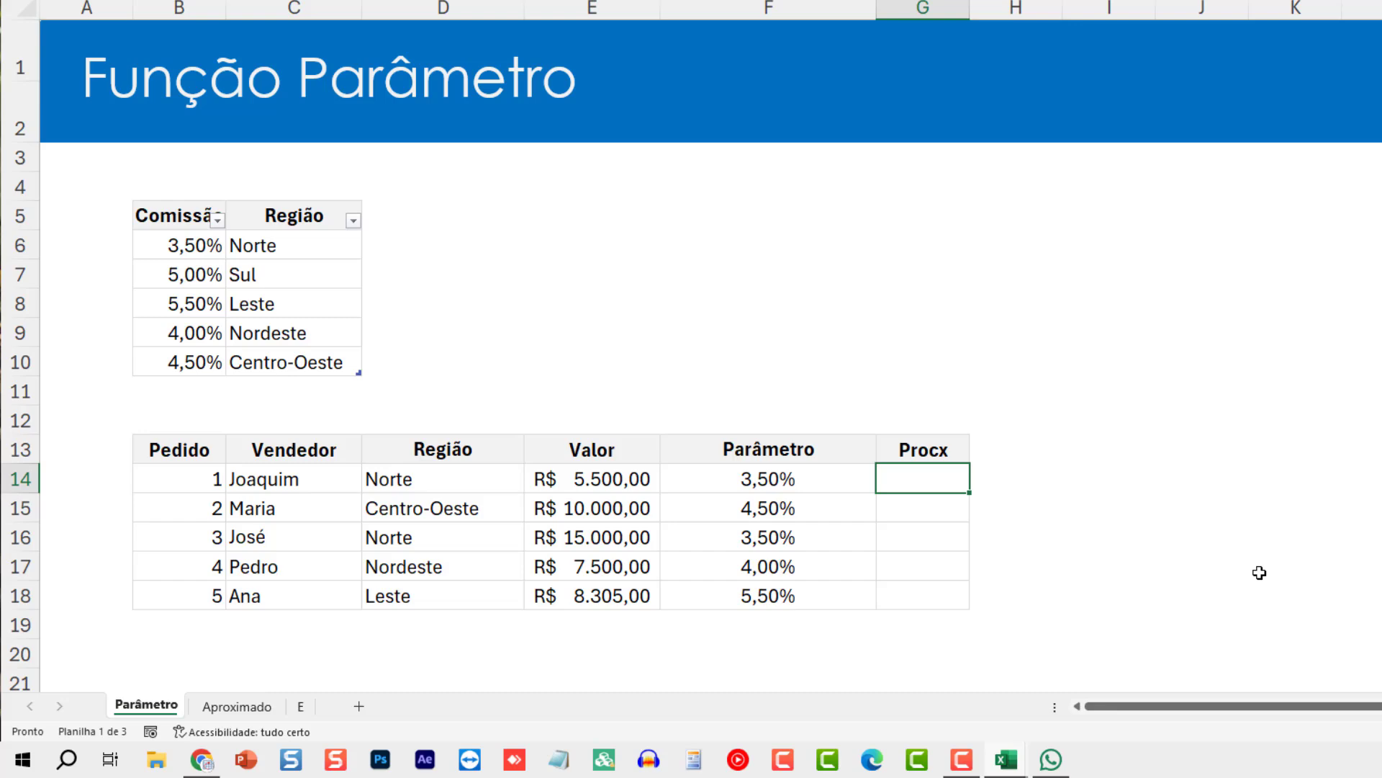
pyautogui.write('=pro')
pyautogui.press('BackSpace')
pyautogui.press('BackSpace')
pyautogui.press('BackSpace')
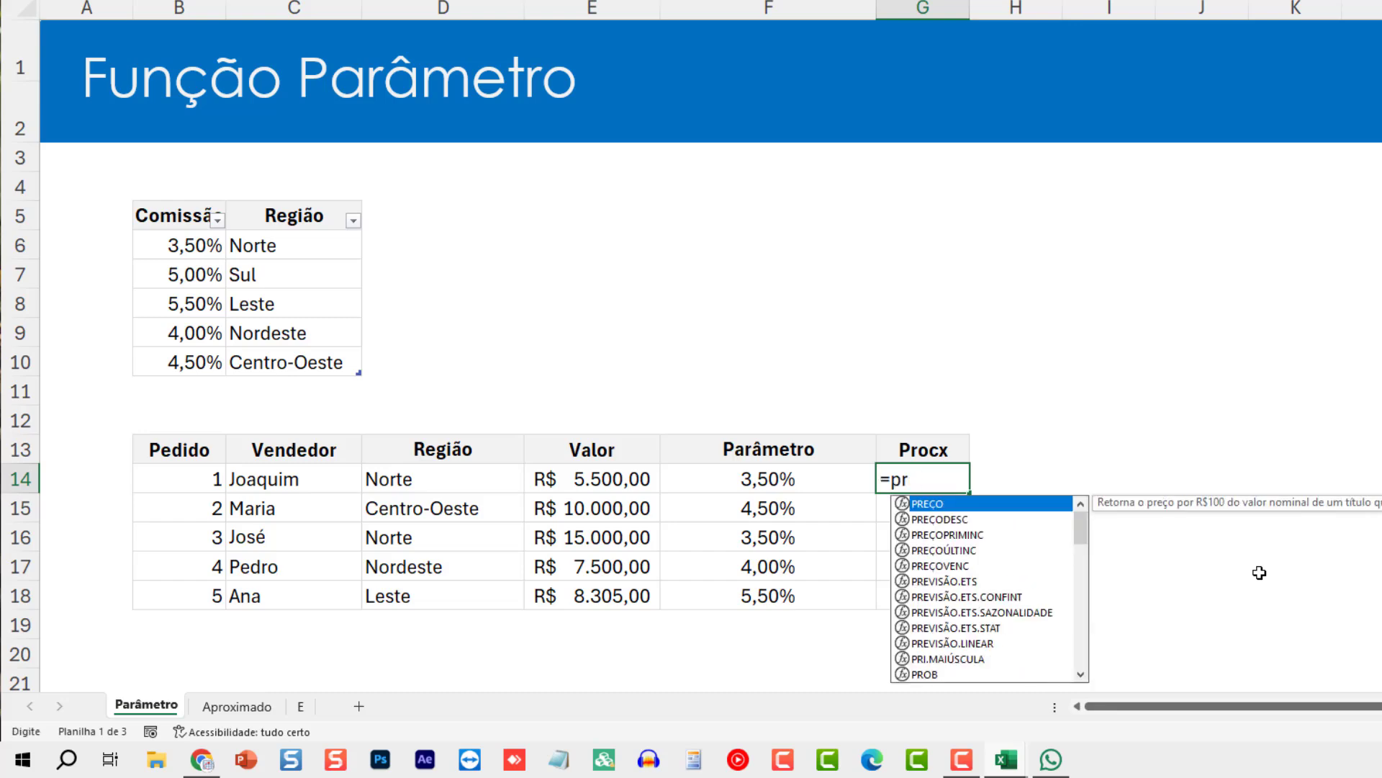
pyautogui.write('PROCX(')
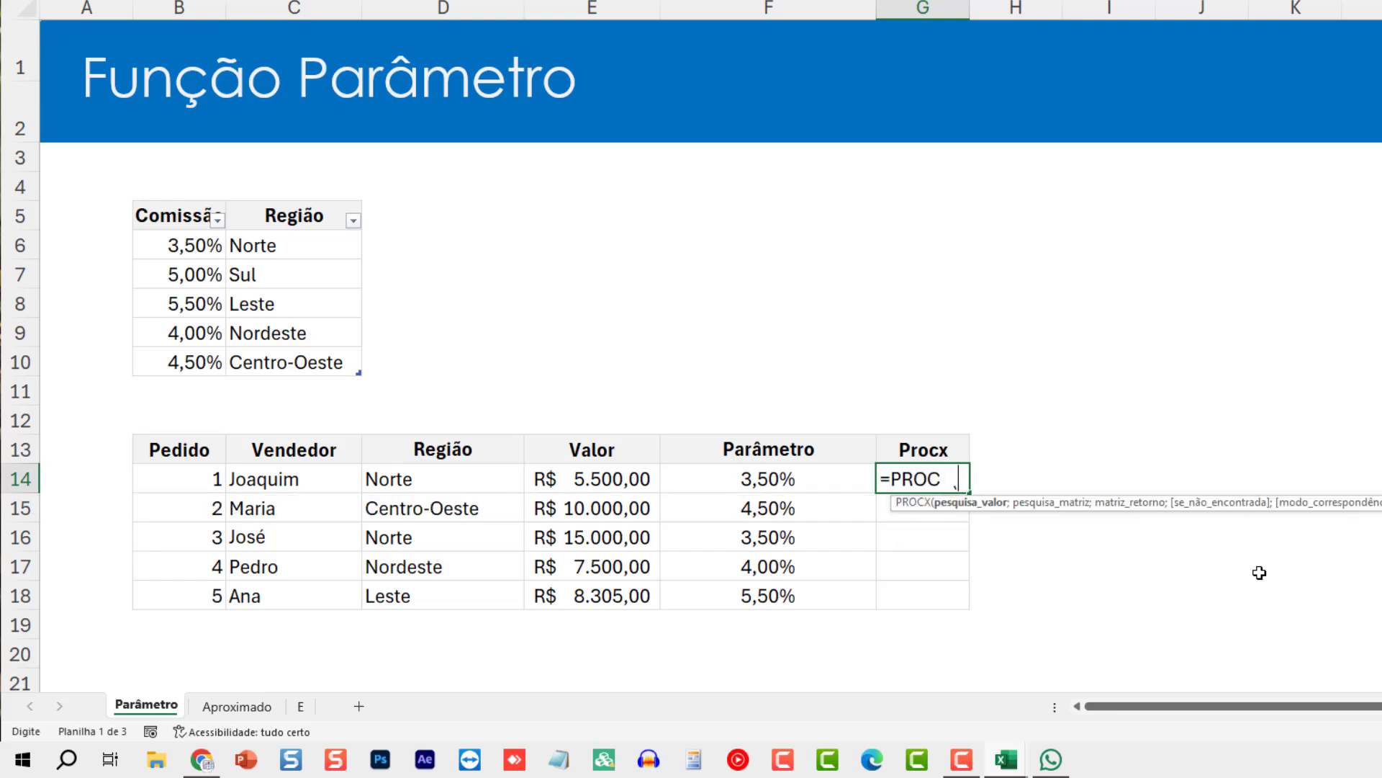
pyautogui.click(453, 484)
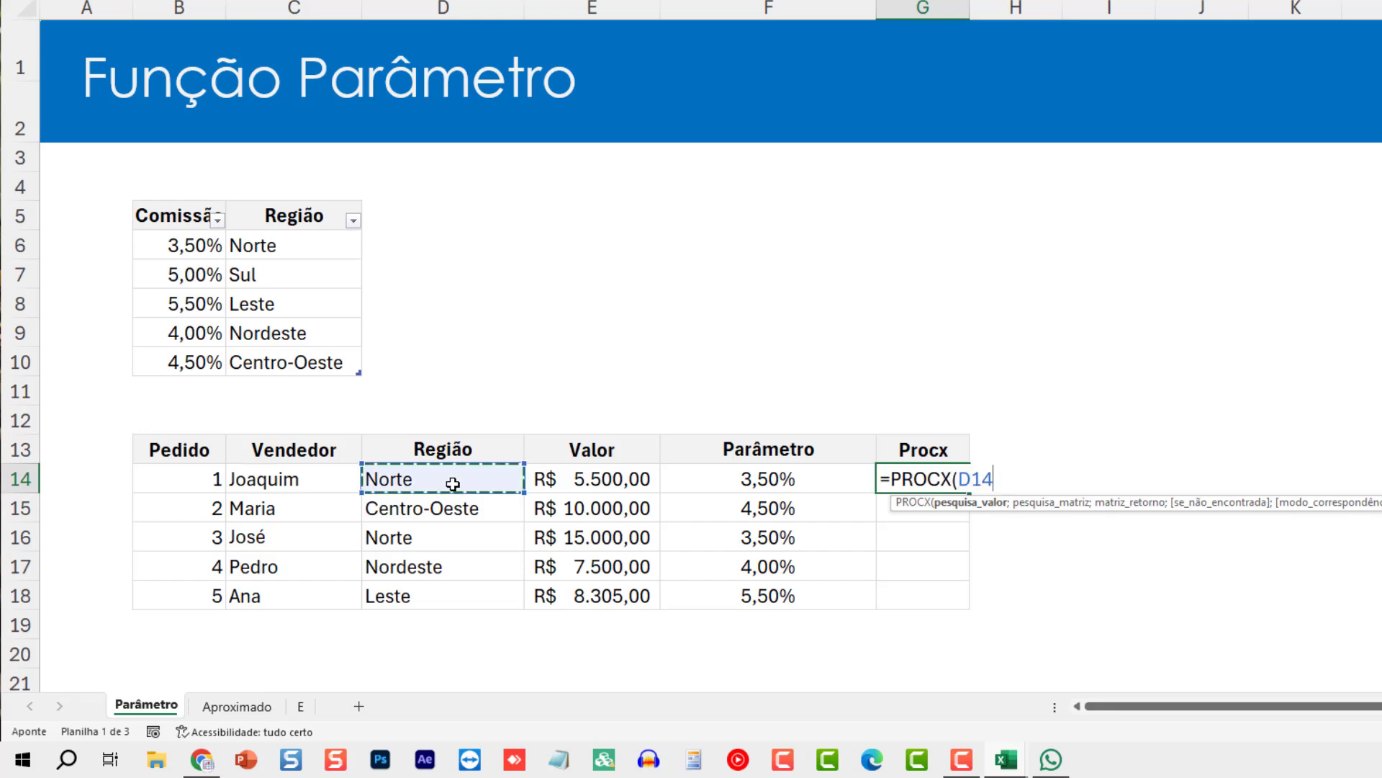
pyautogui.write(';')
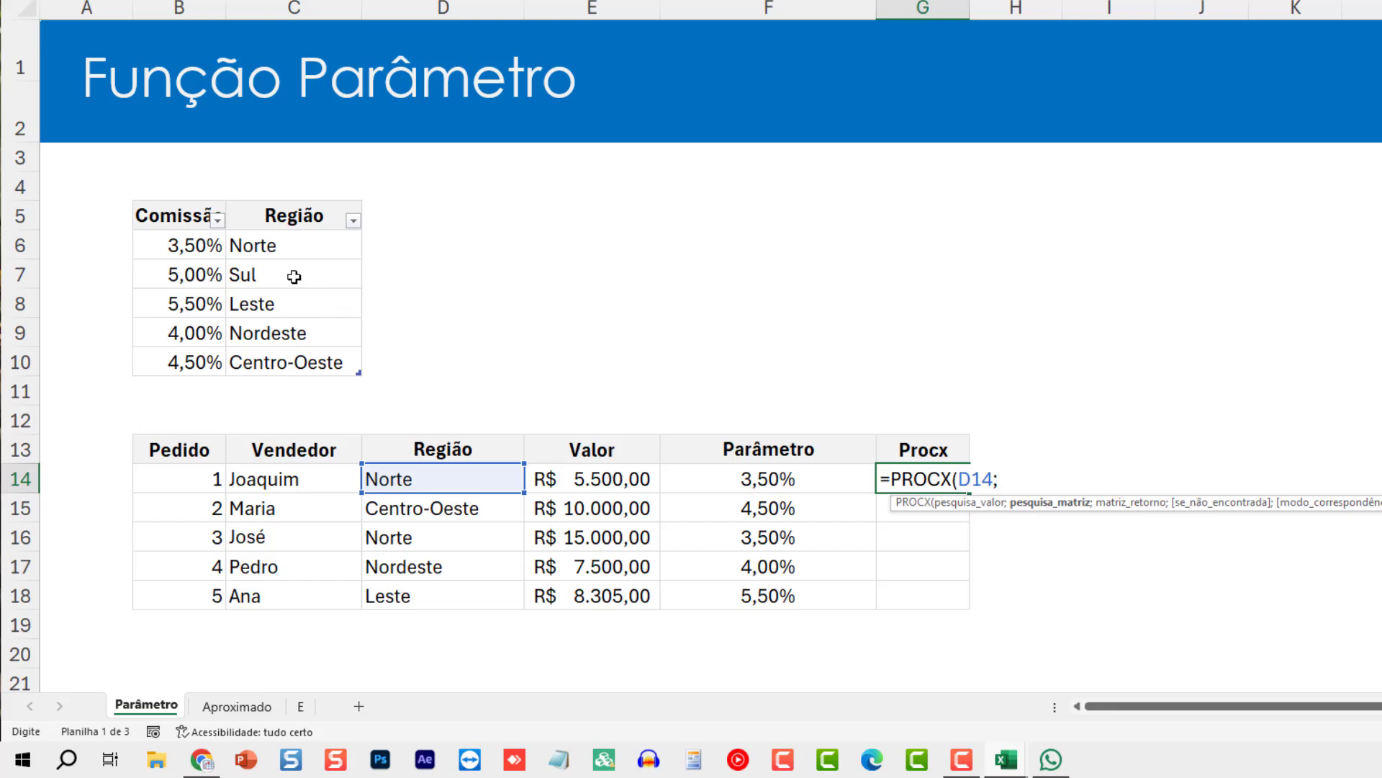
# Step: Complete the G14 formula with Tabela1[Região] as the lookup array and Tabela1[Comissão] as the return array
pyautogui.moveTo(278, 247); pyautogui.dragTo(320, 363)
pyautogui.write(';')
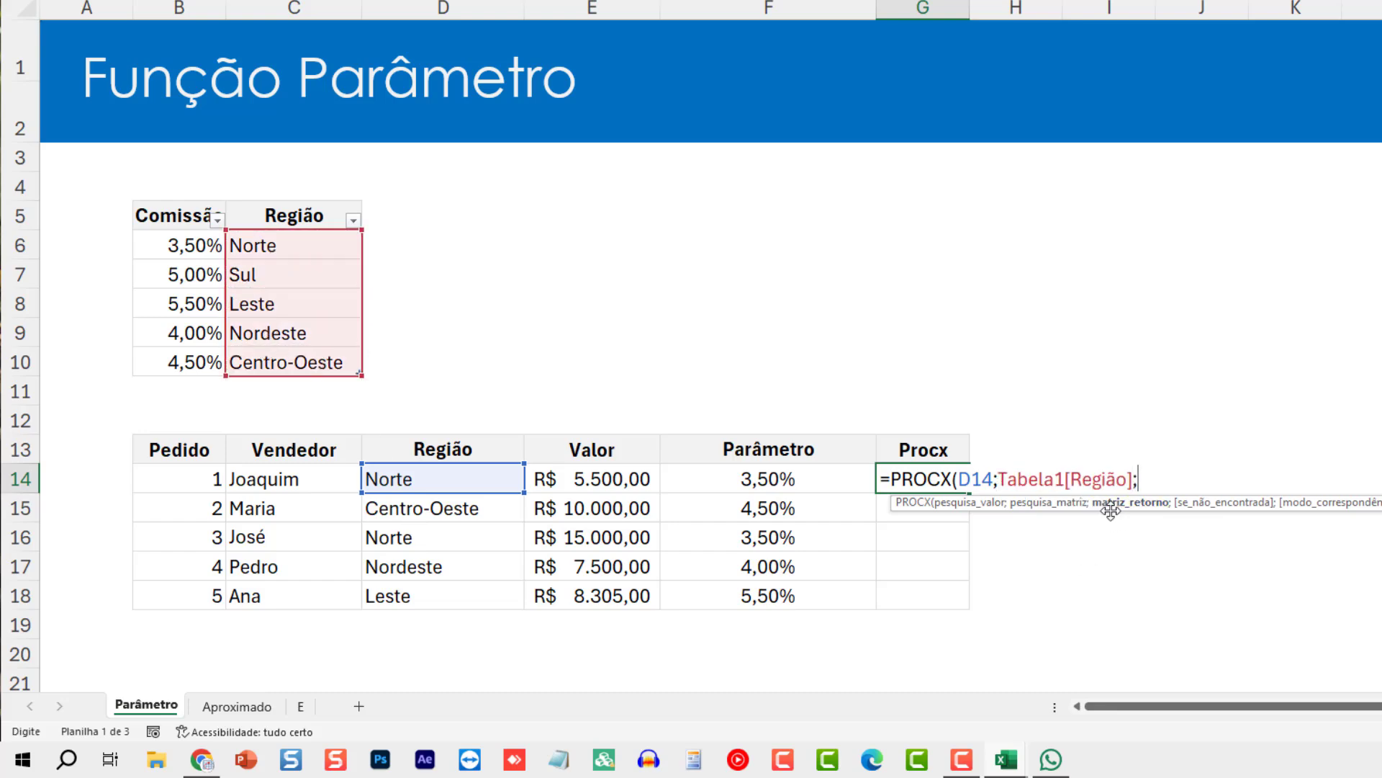
pyautogui.moveTo(177, 258); pyautogui.dragTo(164, 358)
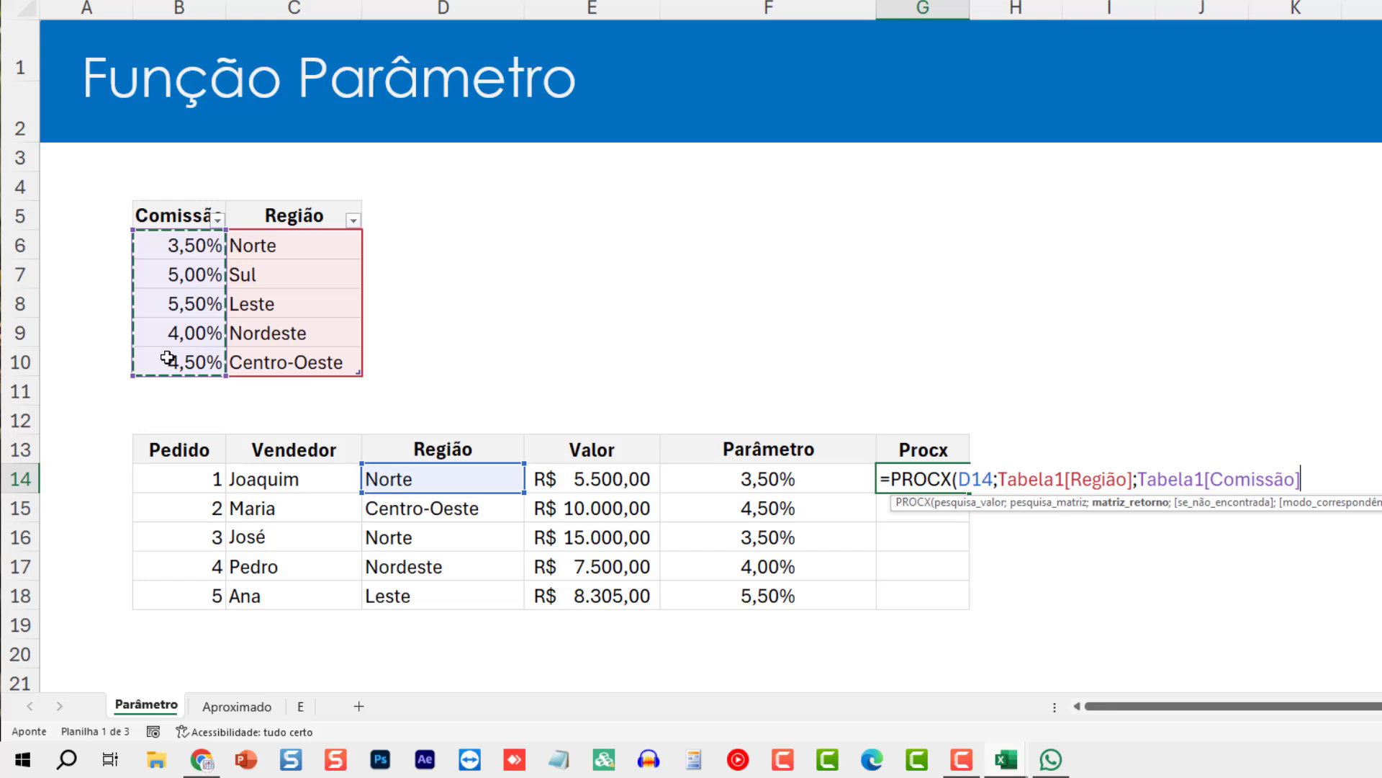
pyautogui.press('Return')
# Step: Copy the PROCX formula from G14 down through G18
pyautogui.press('Up')
pyautogui.hotkey('ctrl', 'c')
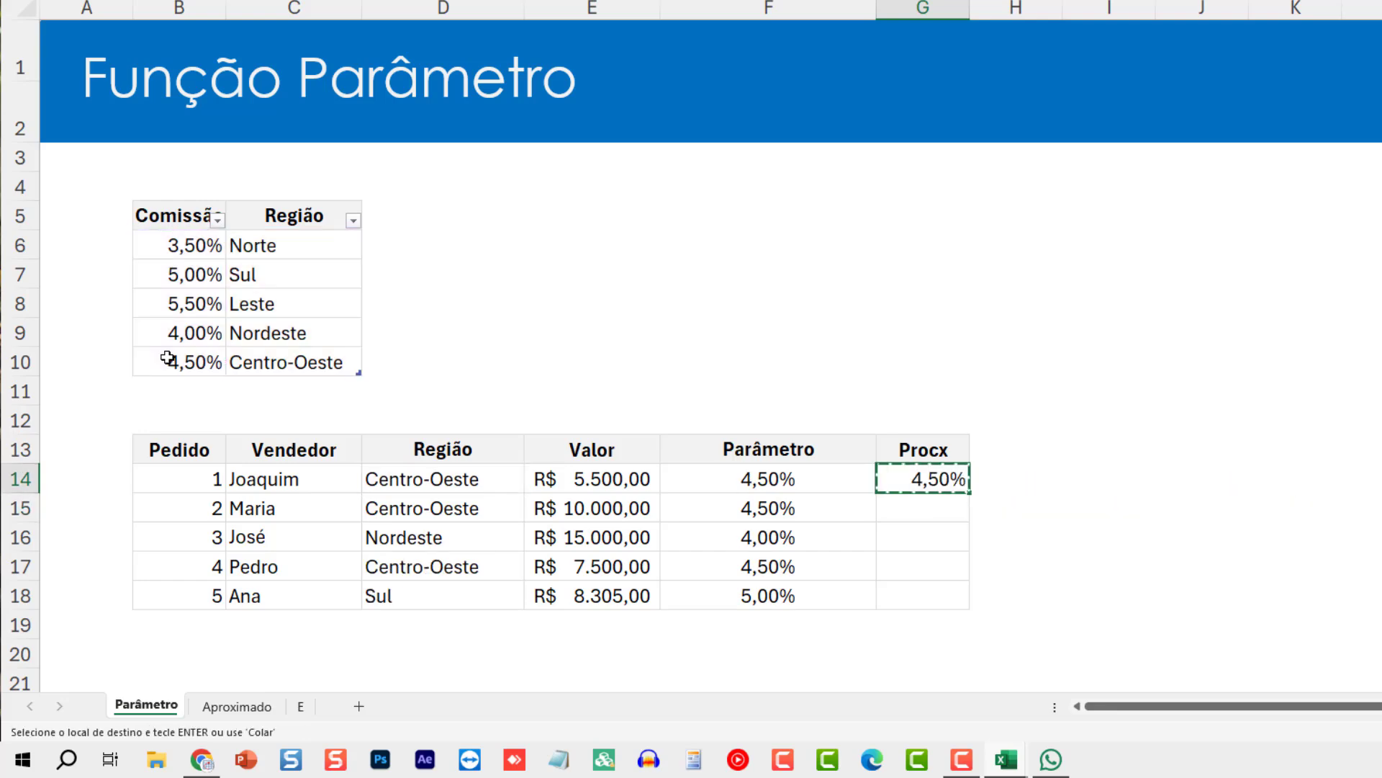
pyautogui.hotkey('shift', 'Down')
pyautogui.hotkey('shift', 'Down')
pyautogui.hotkey('shift', 'Down')
pyautogui.hotkey('shift', 'Down')
pyautogui.hotkey('ctrl', 'v')
pyautogui.press('Escape')
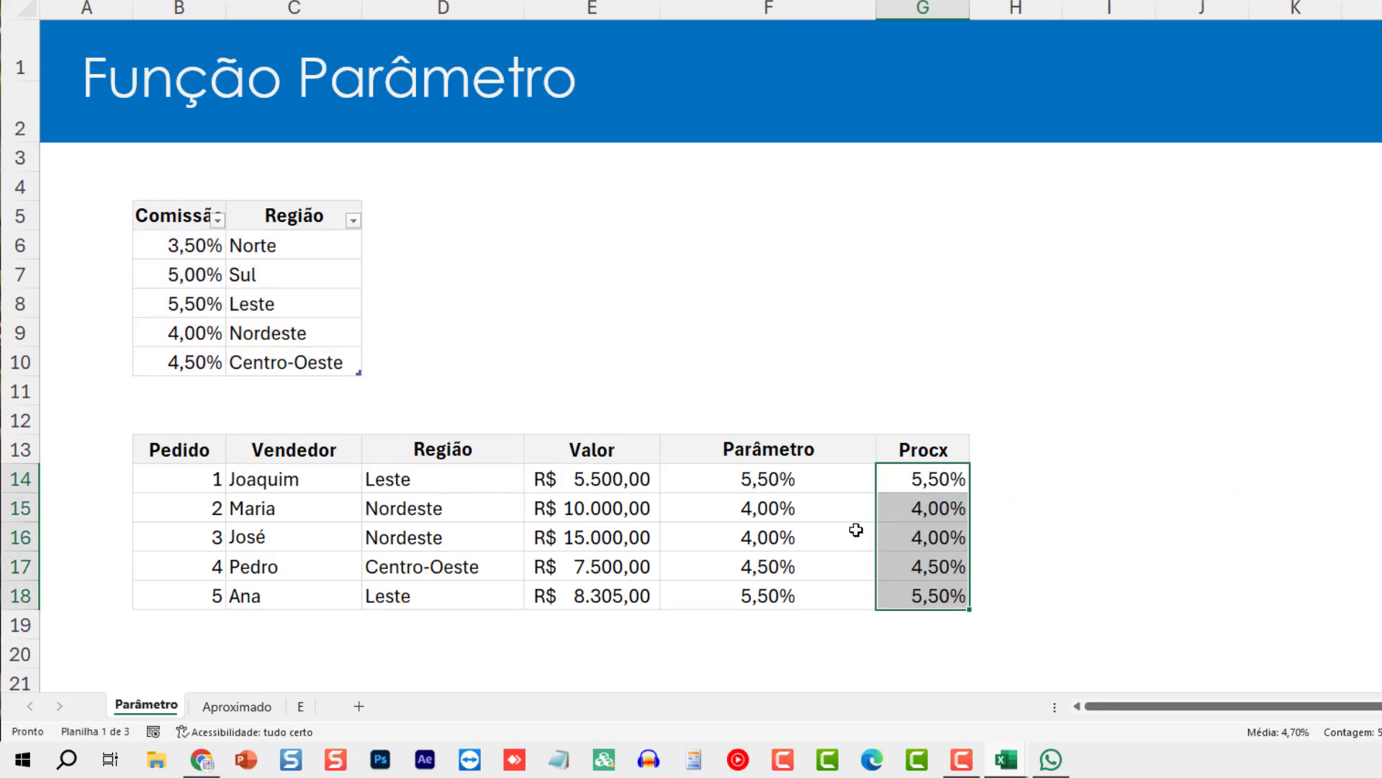
# Step: Examine the region and rate pairs written in the F14 formula
pyautogui.click(787, 477)
pyautogui.press('F2')
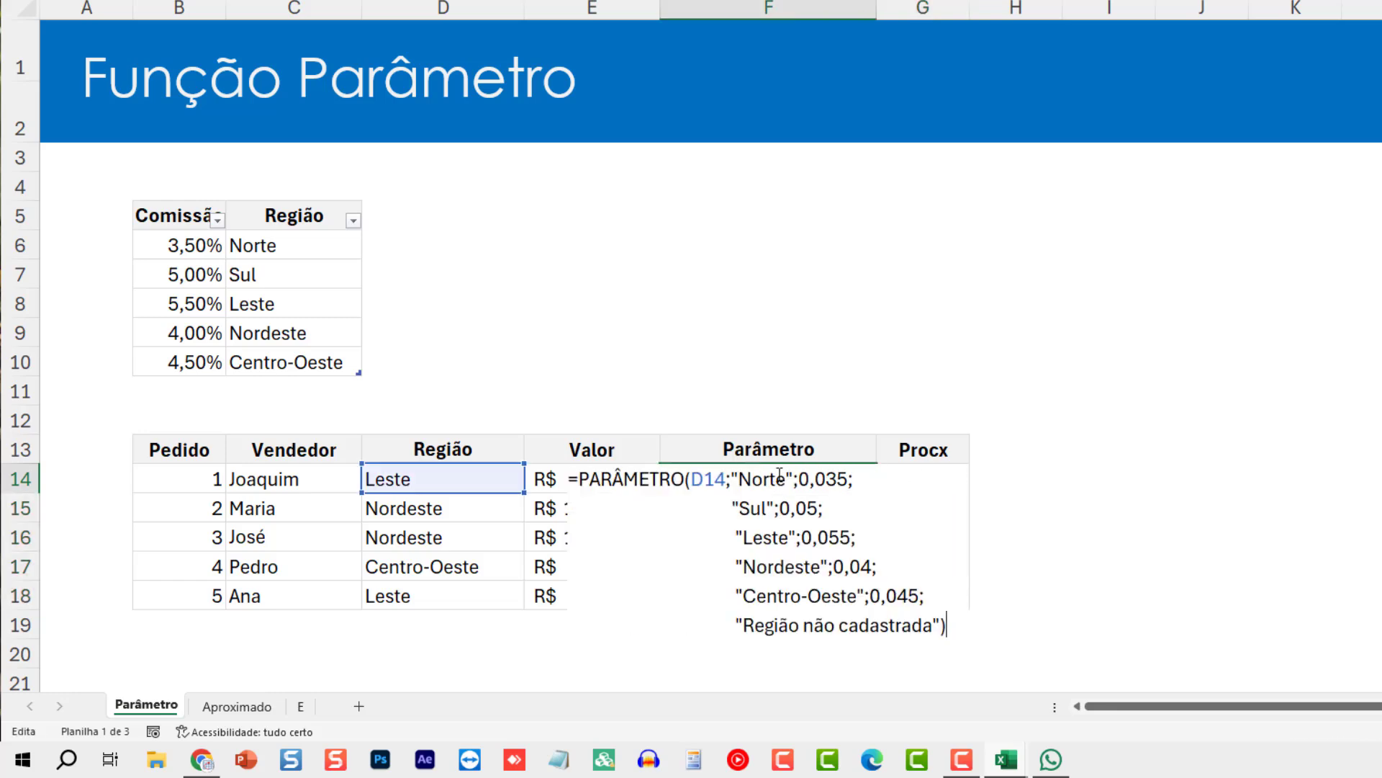
pyautogui.press('Escape')
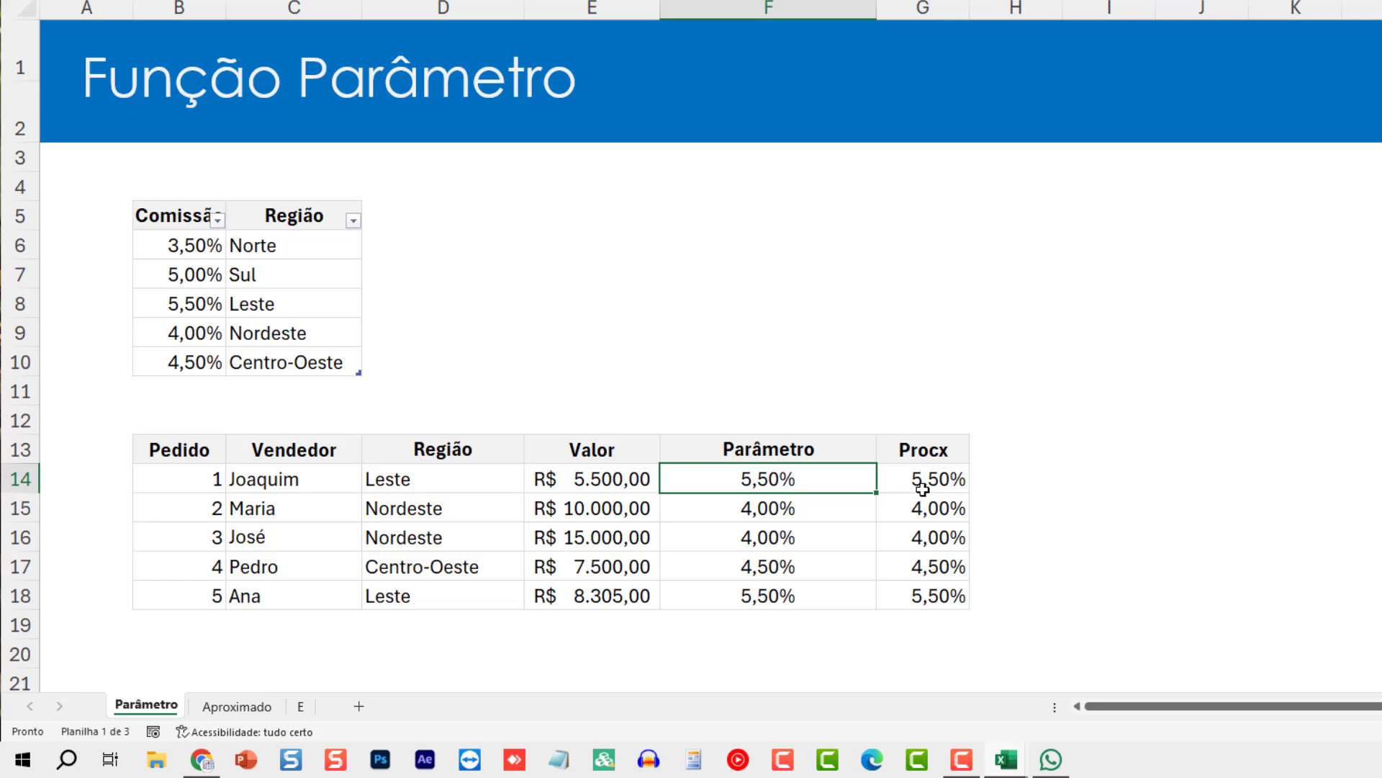
# Step: Widen the Procx column G and show the formula in G14
pyautogui.click(923, 489)
pyautogui.moveTo(966, 5); pyautogui.dragTo(1050, 5)
pyautogui.press('F2')
# Step: Compare the table references in the G14 PROCX formula with the constants in the F14 PARÂMETRO formula
pyautogui.click(783, 478)
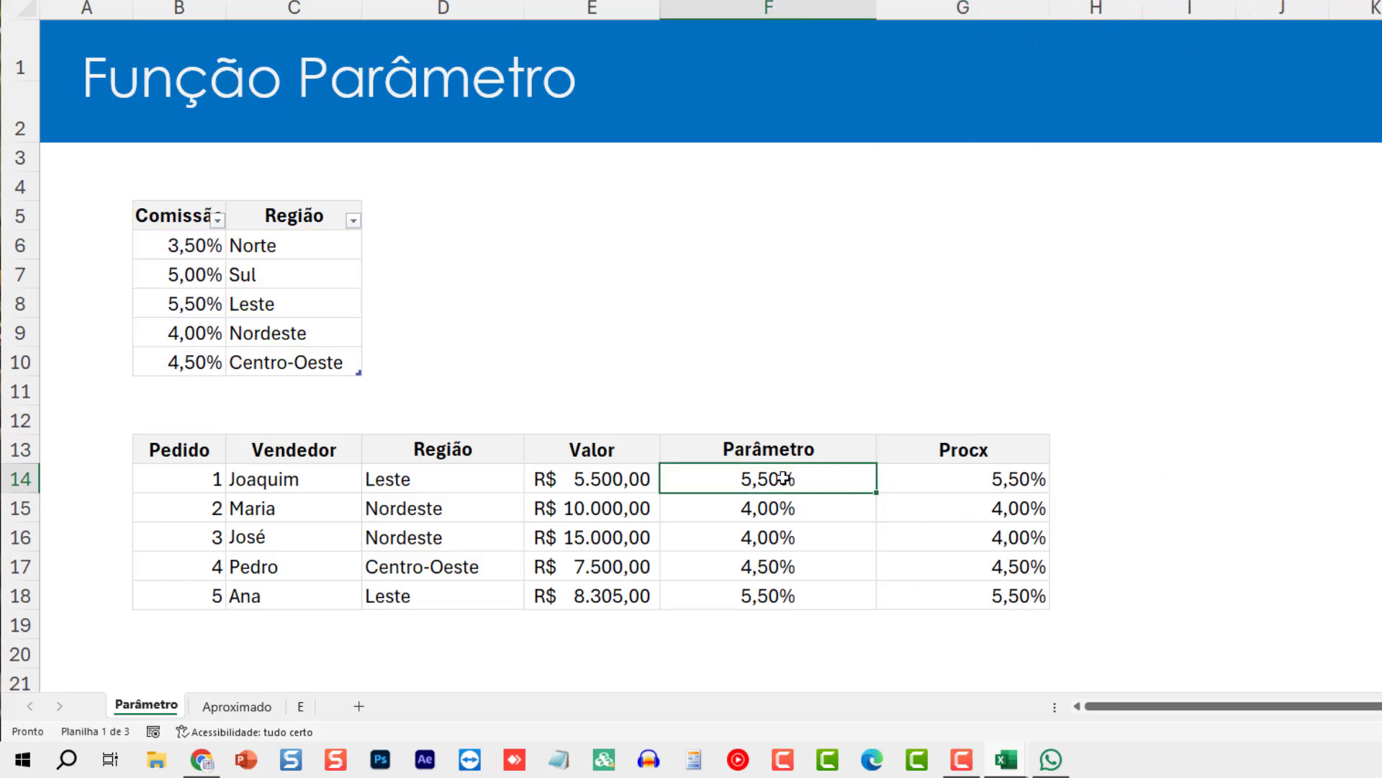
pyautogui.press('F2')
pyautogui.click(948, 482)
pyautogui.press('F2')
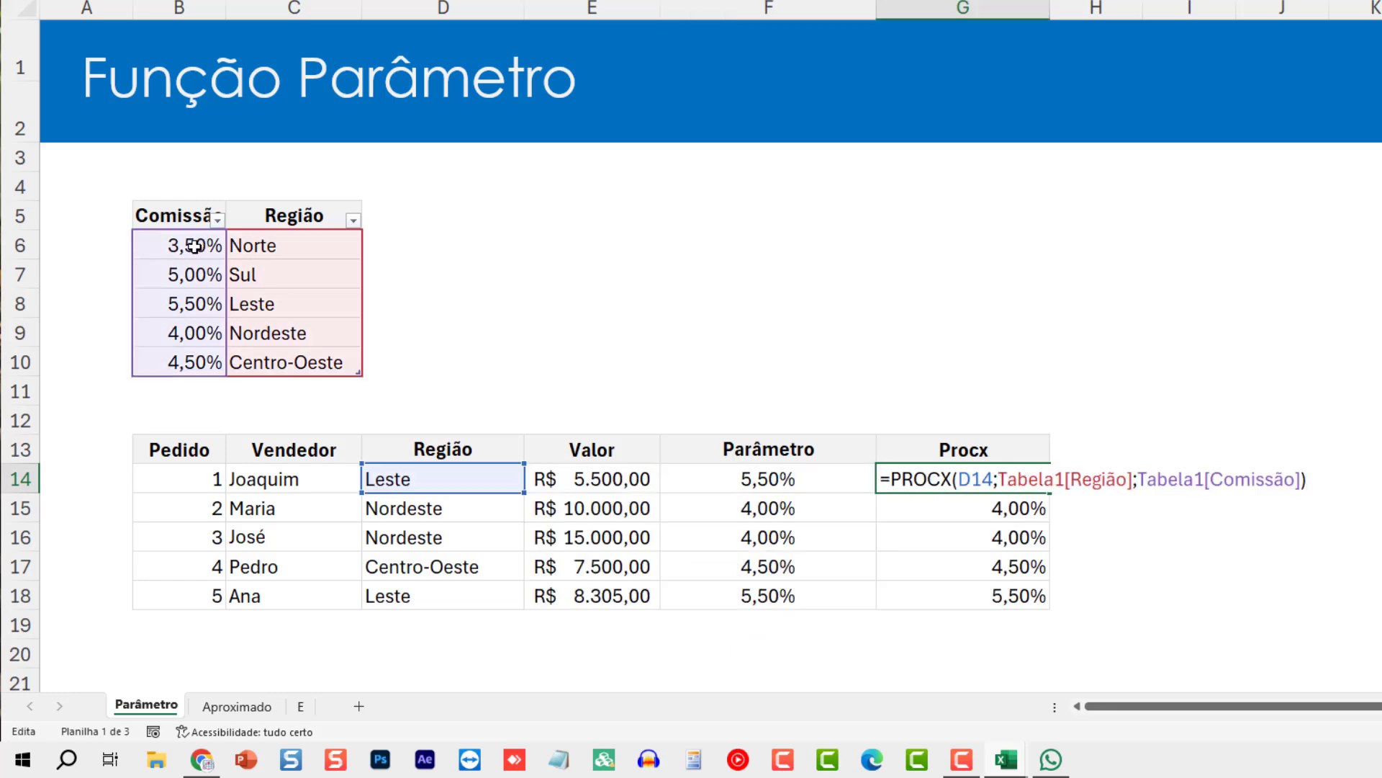
pyautogui.press('Escape')
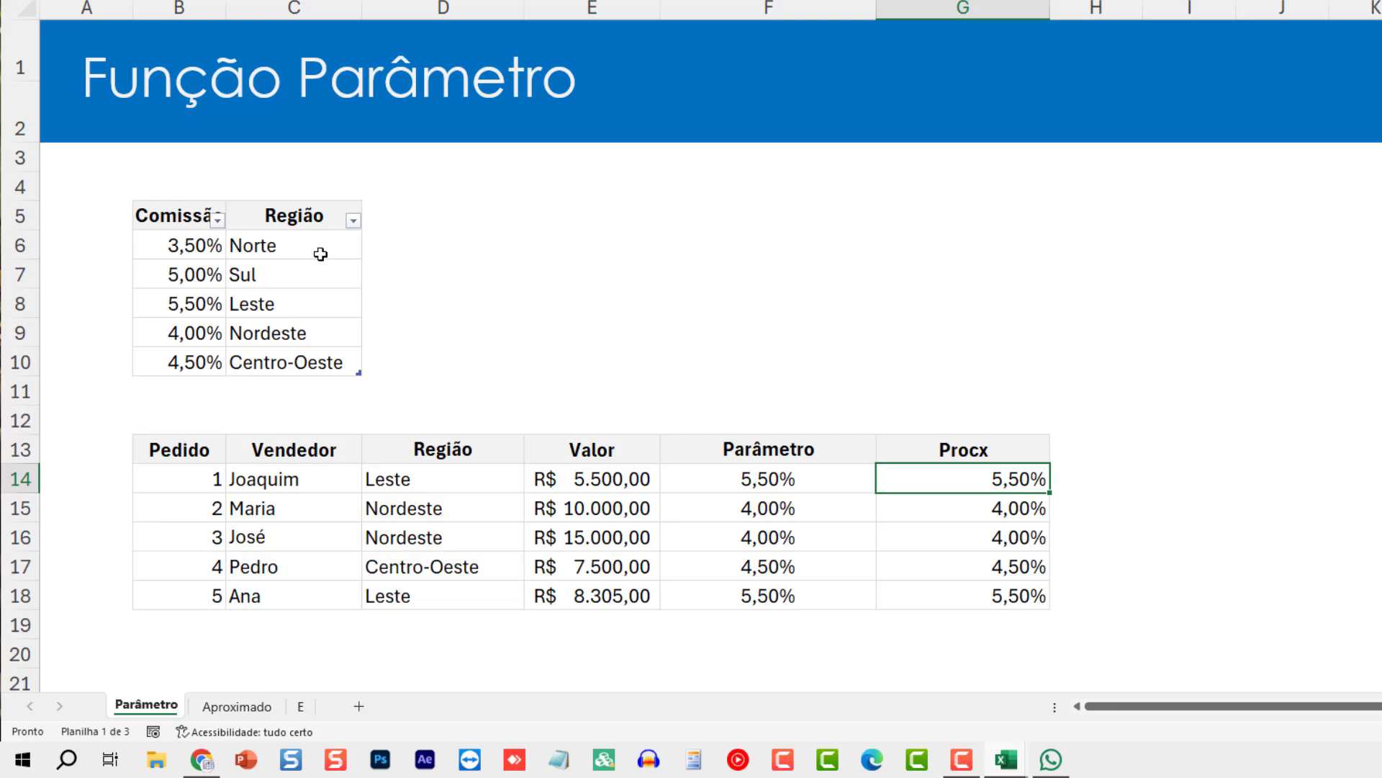
pyautogui.click(783, 482)
pyautogui.doubleClick(784, 482)
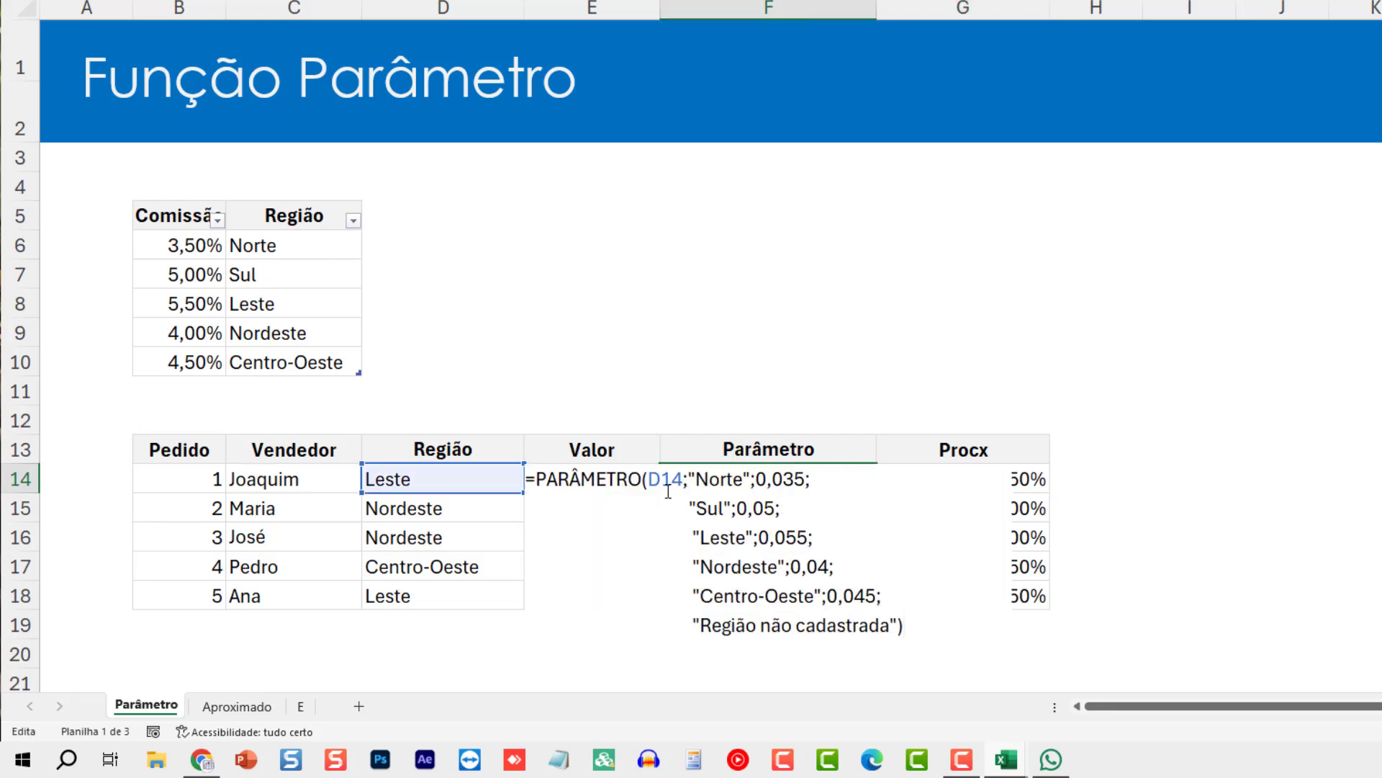
pyautogui.moveTo(907, 625); pyautogui.dragTo(521, 471)
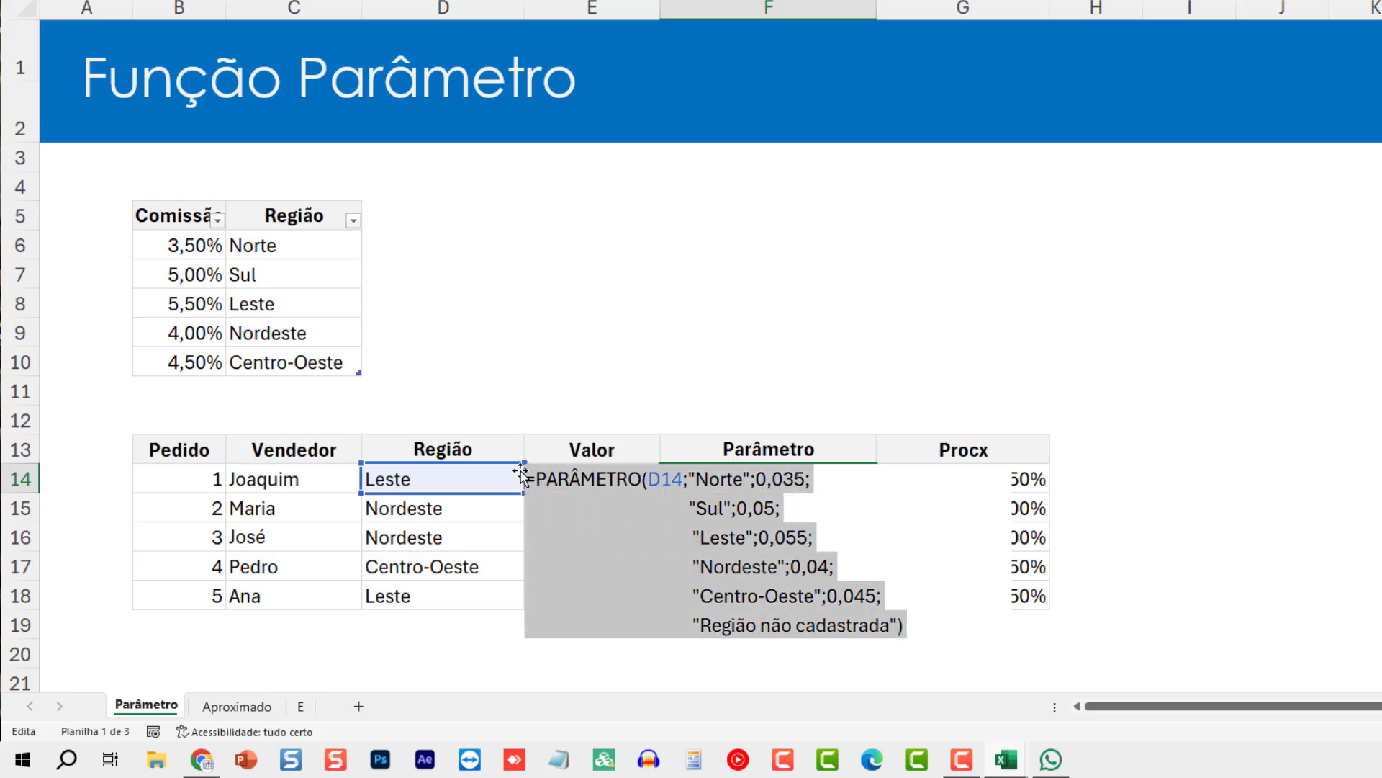
pyautogui.press('Escape')
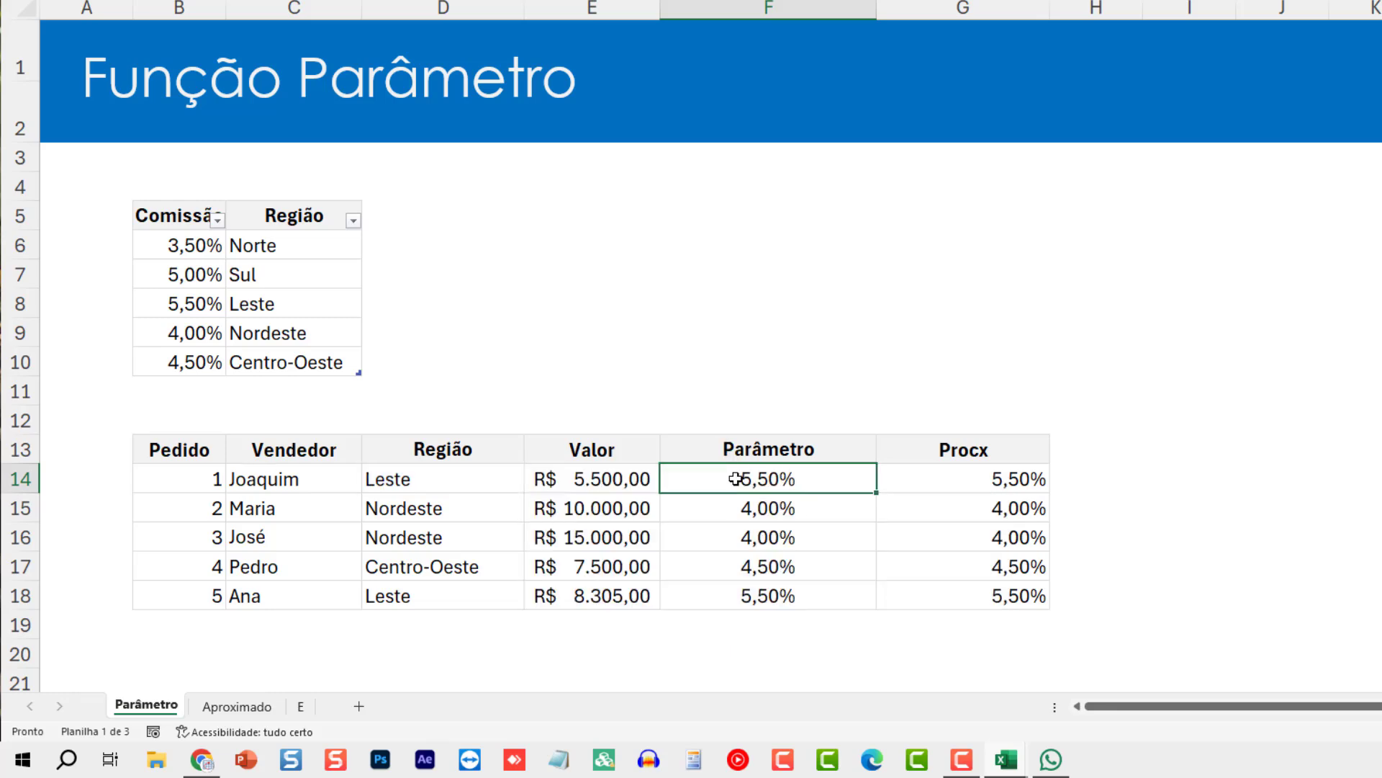
# Step: Open the Aproximado sheet and clear the Parâmetro results in E12:E16
pyautogui.click(236, 707)
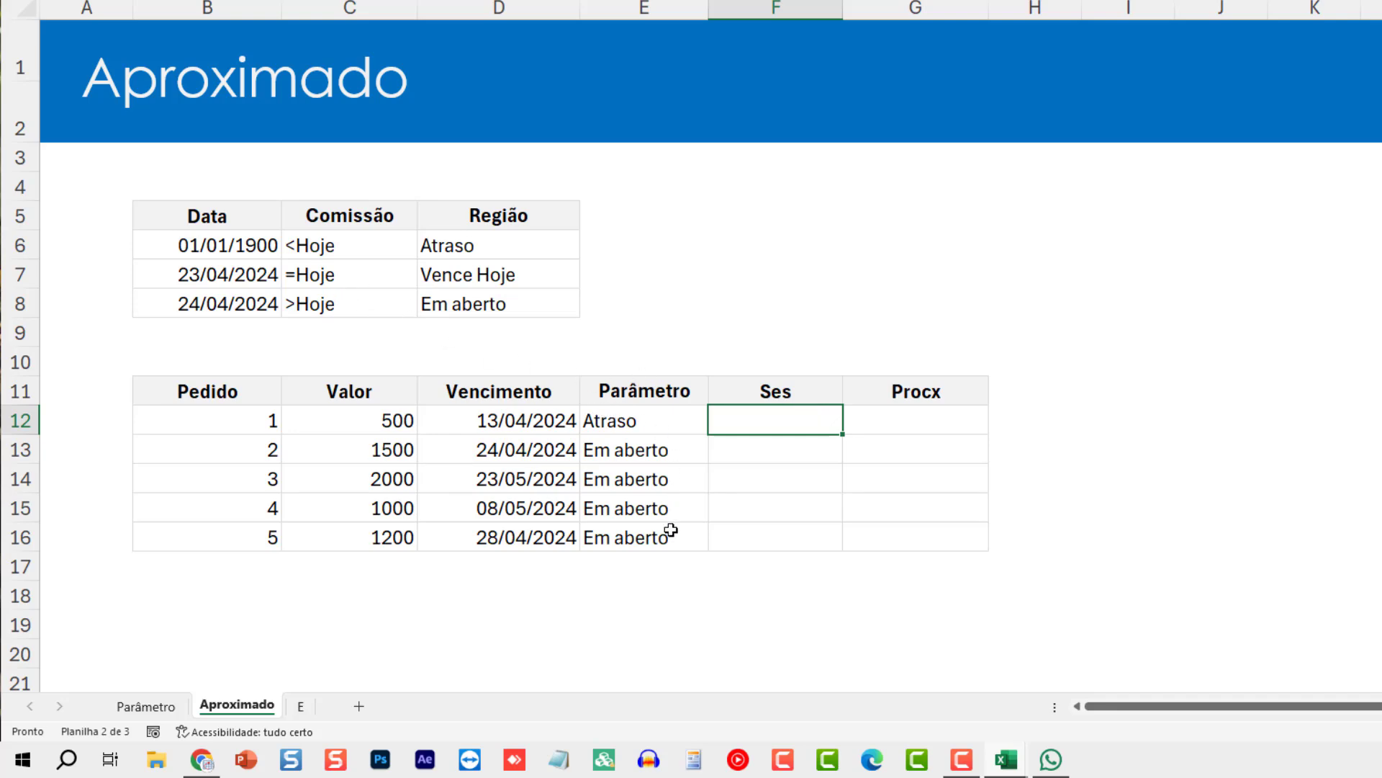
pyautogui.moveTo(668, 586); pyautogui.dragTo(642, 417)
pyautogui.press('Delete')
pyautogui.click(663, 429)
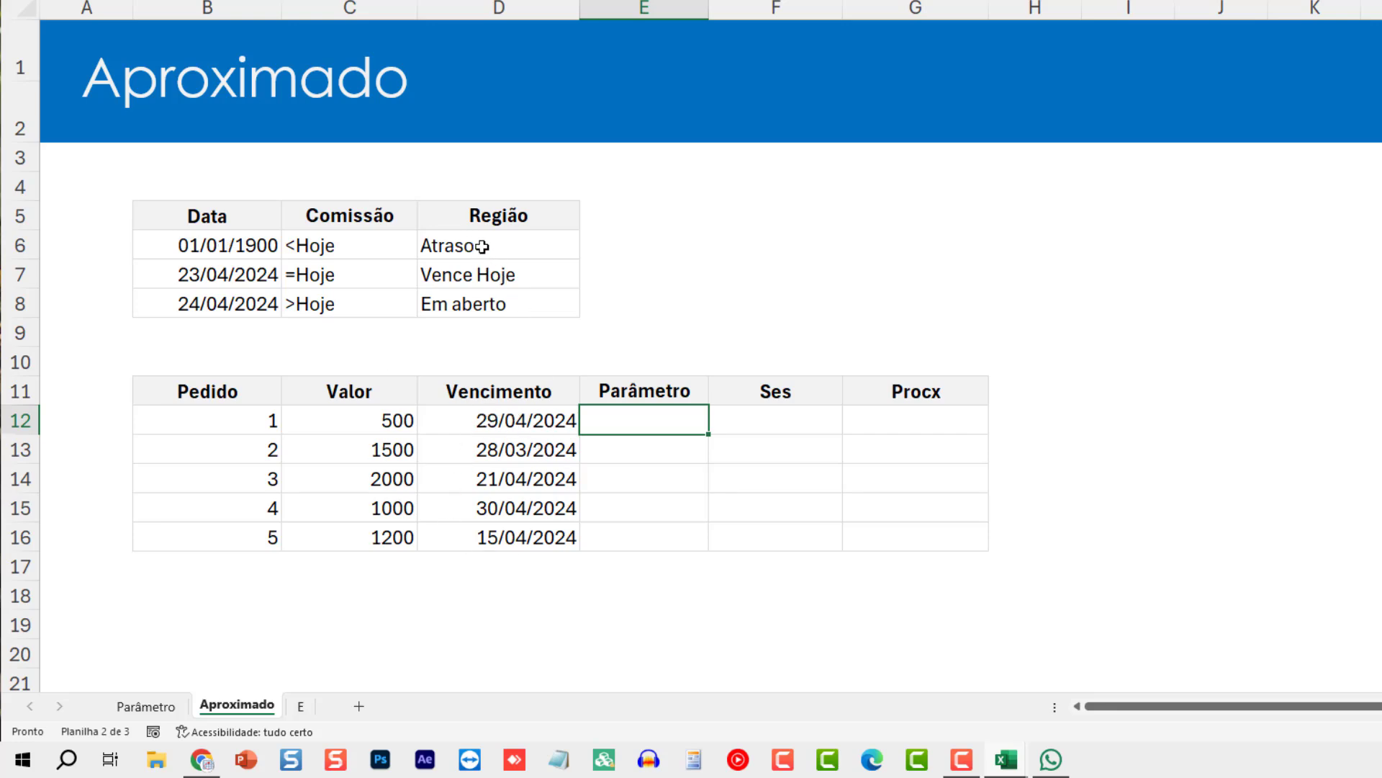
# Step: Examine the due-date status rules in rows 6 to 8 and the formula behind the Vencimento date in D12
pyautogui.moveTo(481, 245); pyautogui.dragTo(208, 243)
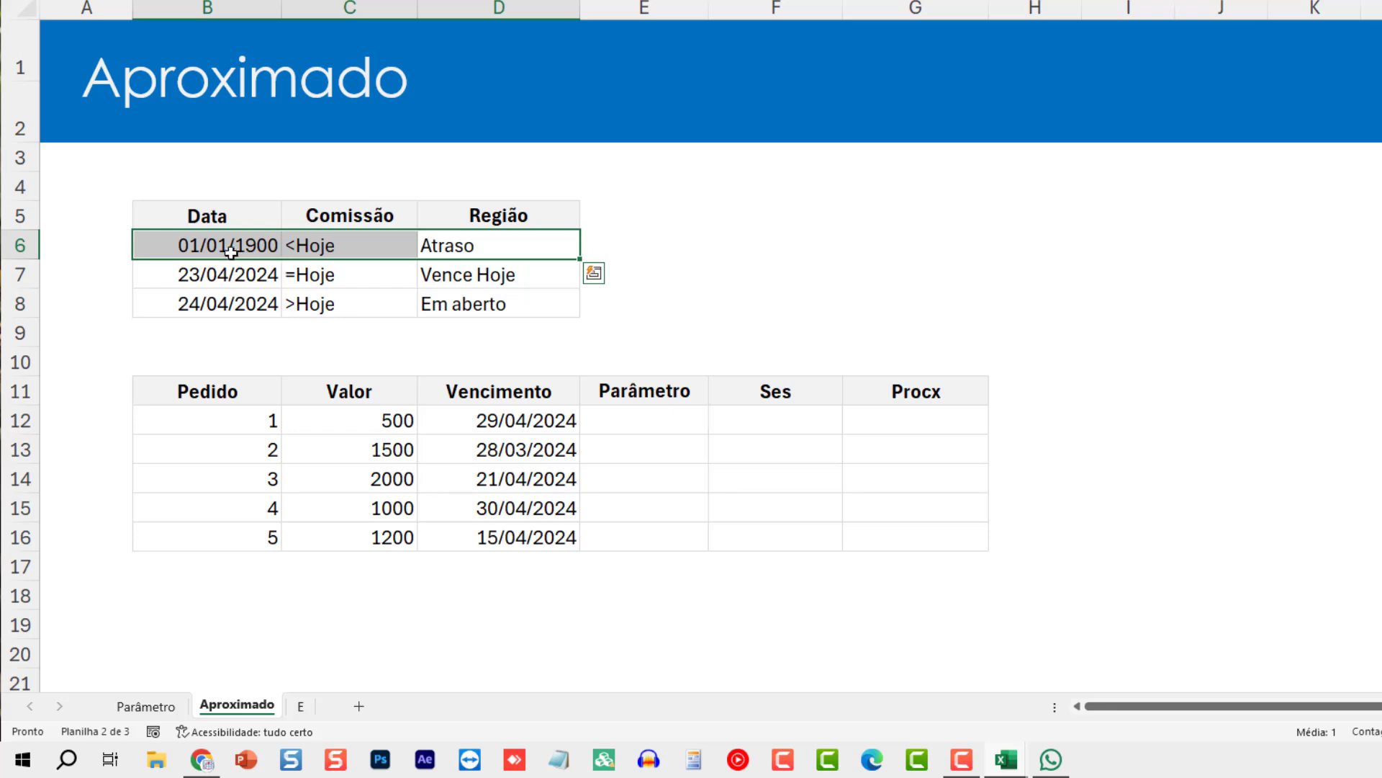
pyautogui.click(306, 246)
pyautogui.click(456, 278)
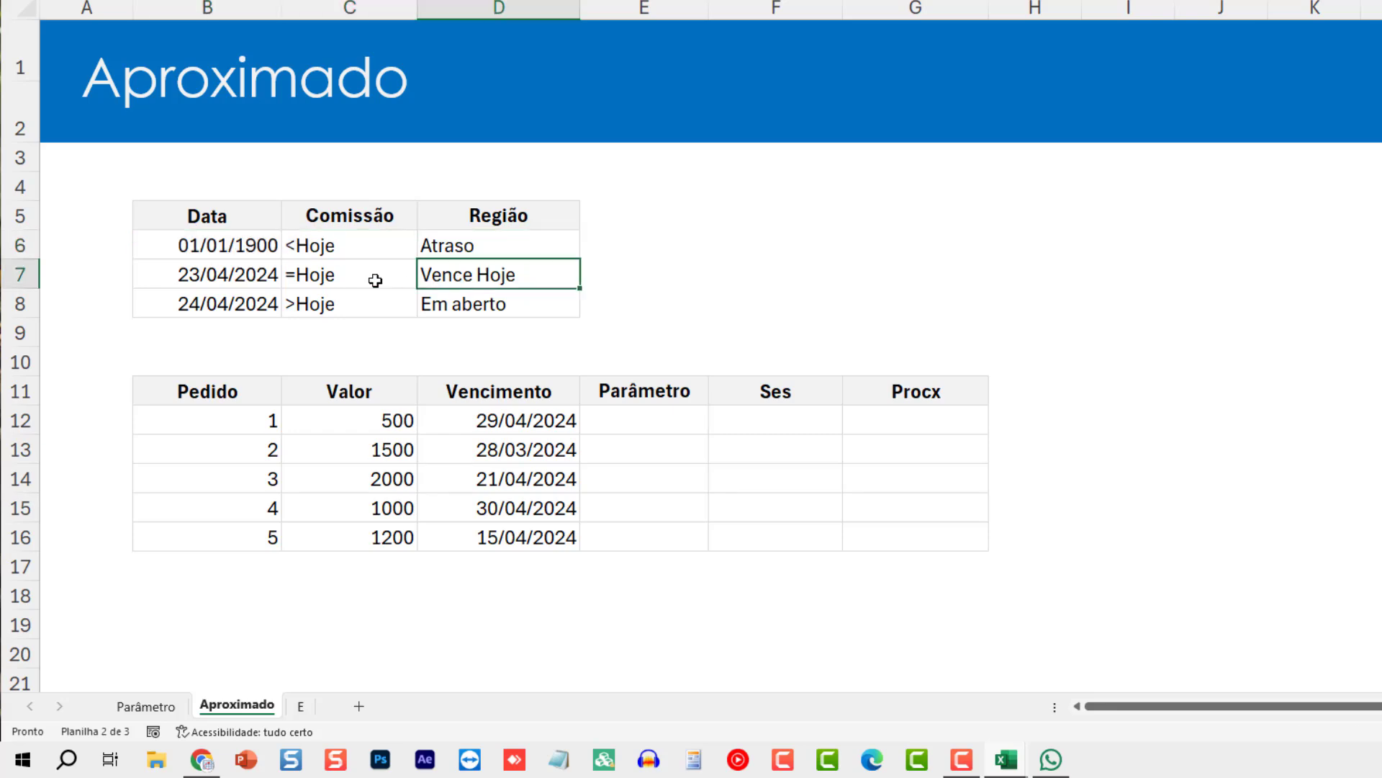
pyautogui.click(452, 301)
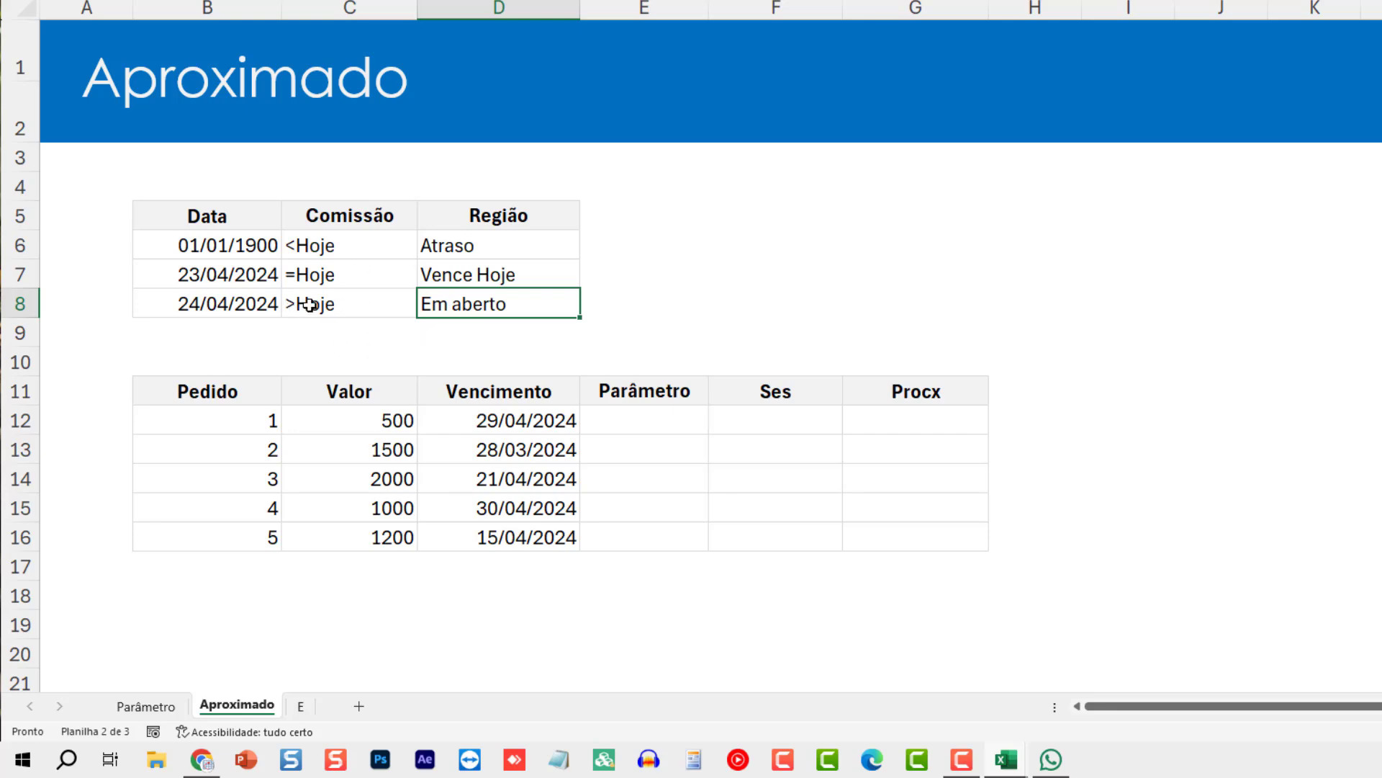
pyautogui.moveTo(513, 424); pyautogui.dragTo(493, 538)
pyautogui.doubleClick(544, 431)
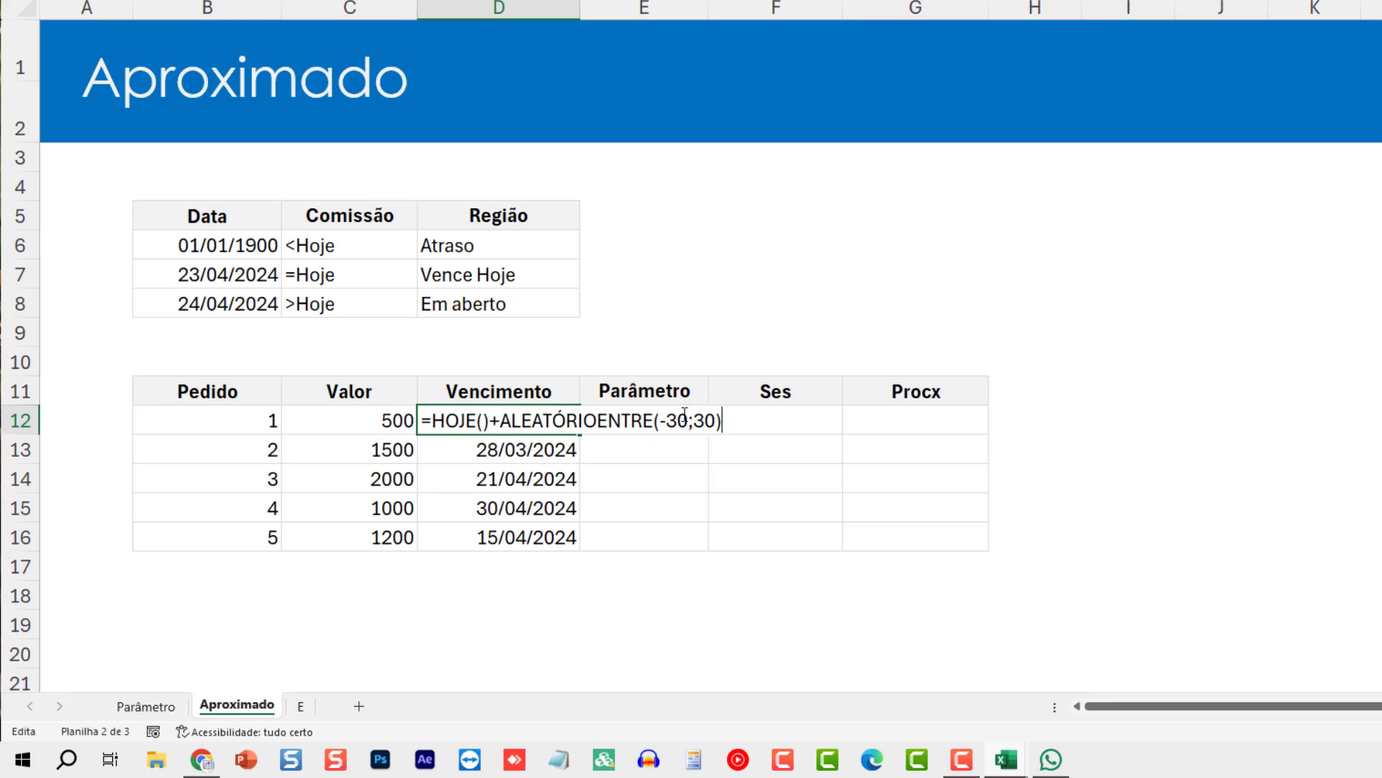
pyautogui.click(650, 429)
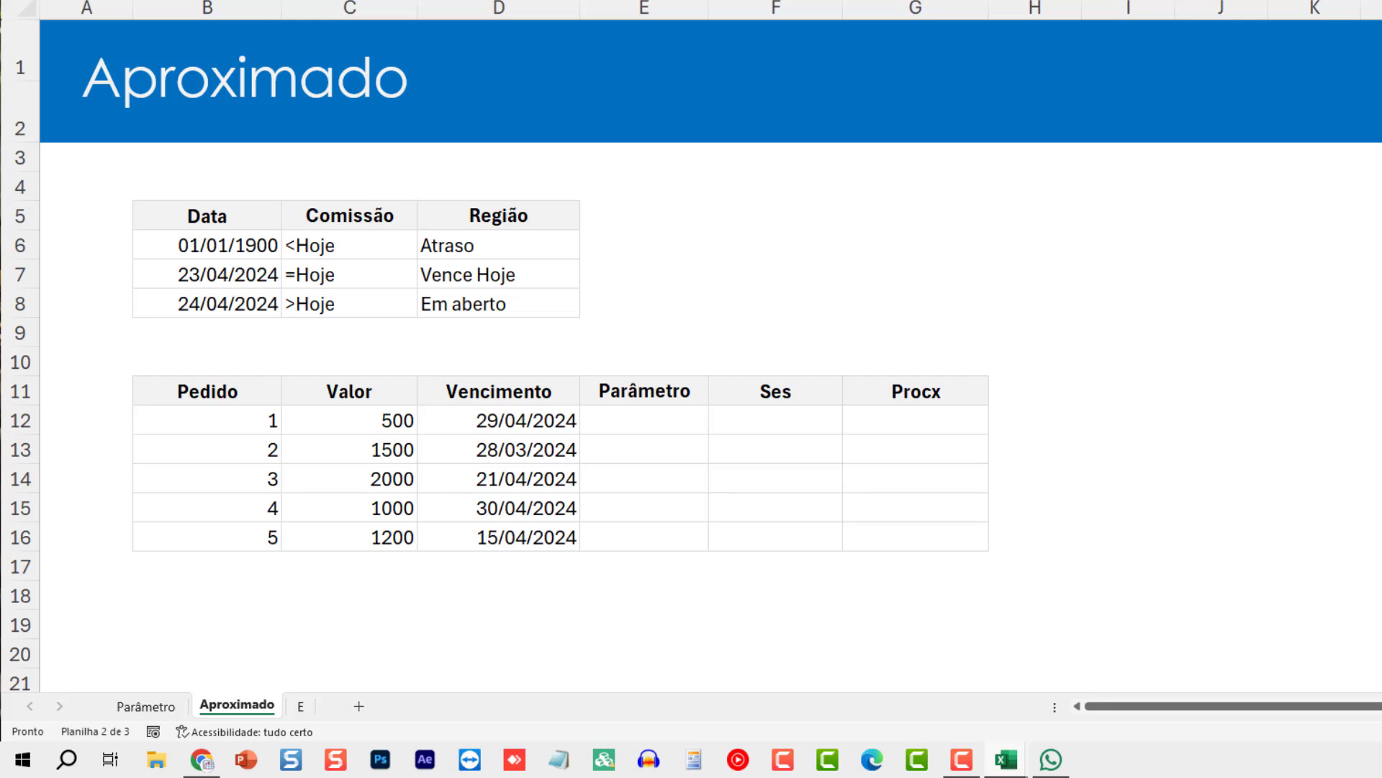
# Step: Start a PARÂMETRO formula in E12 with VERDADEIRO as the expression
pyautogui.click(685, 427)
pyautogui.write('=')
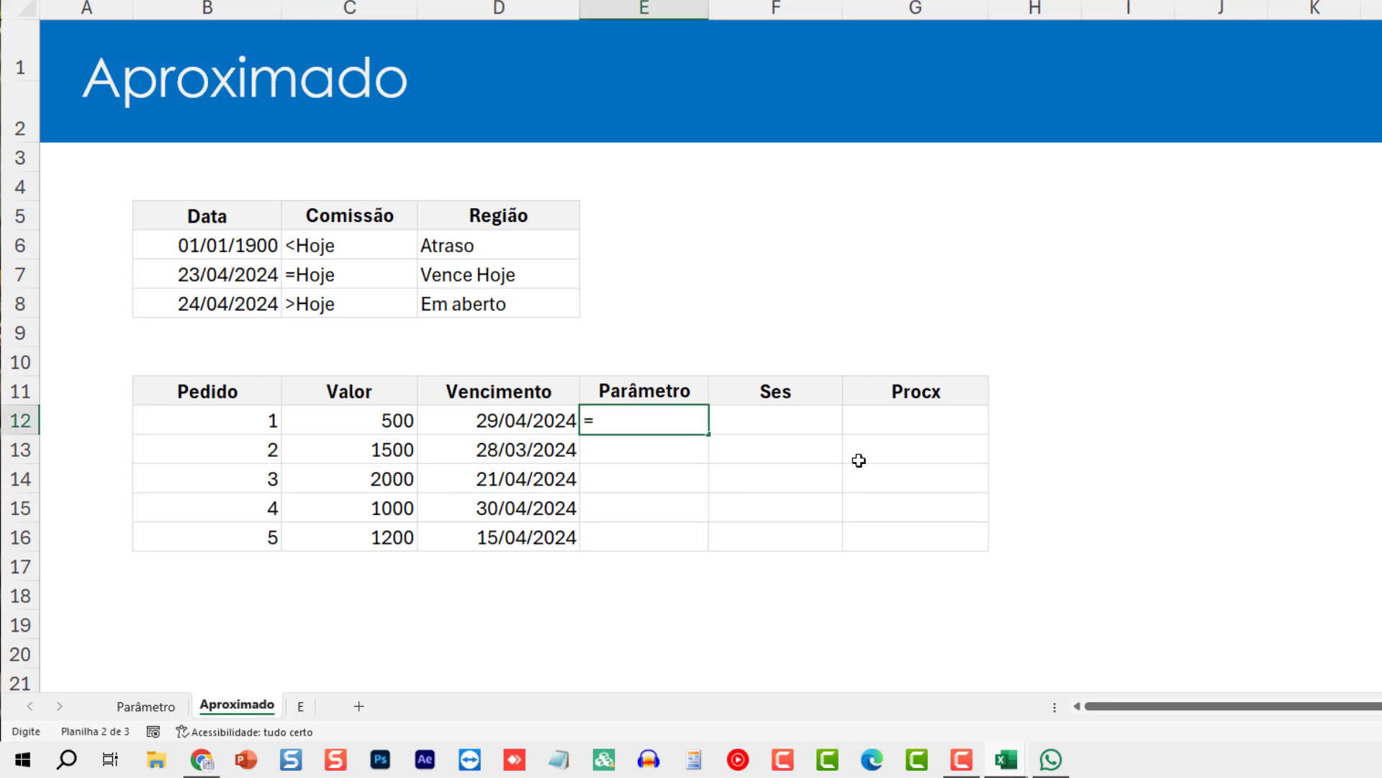
pyautogui.write('PARÃ')
pyautogui.press('BackSpace')
pyautogui.write('Â')
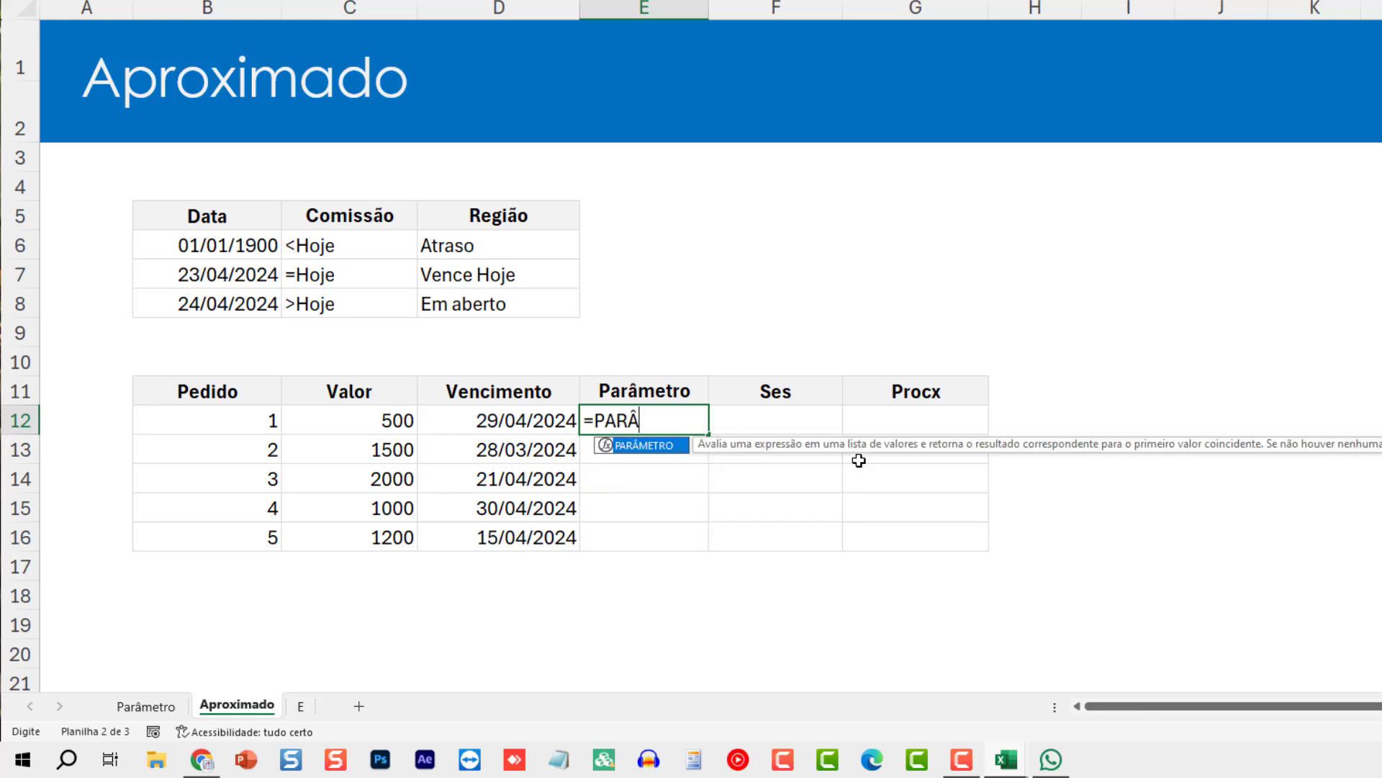
pyautogui.press('Tab')
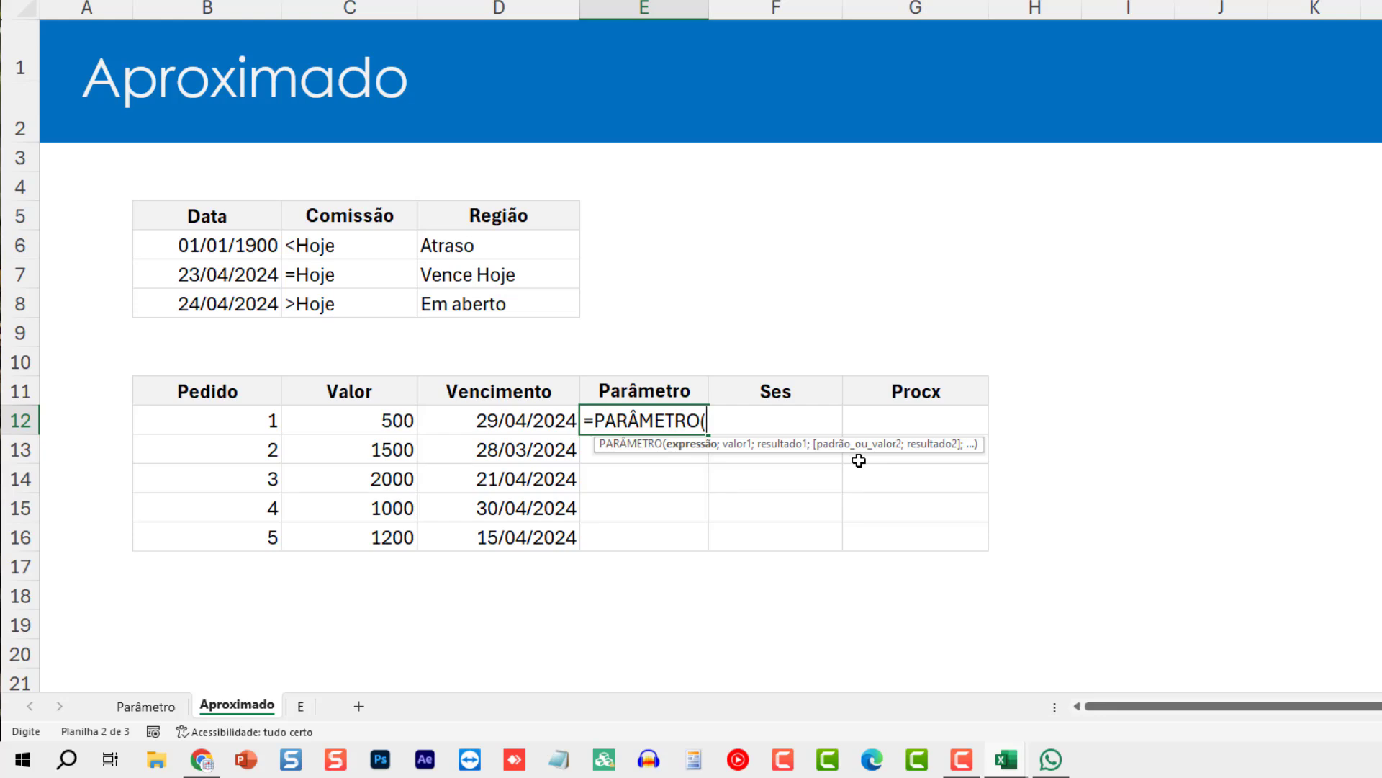
pyautogui.write('VERDADEIRO')
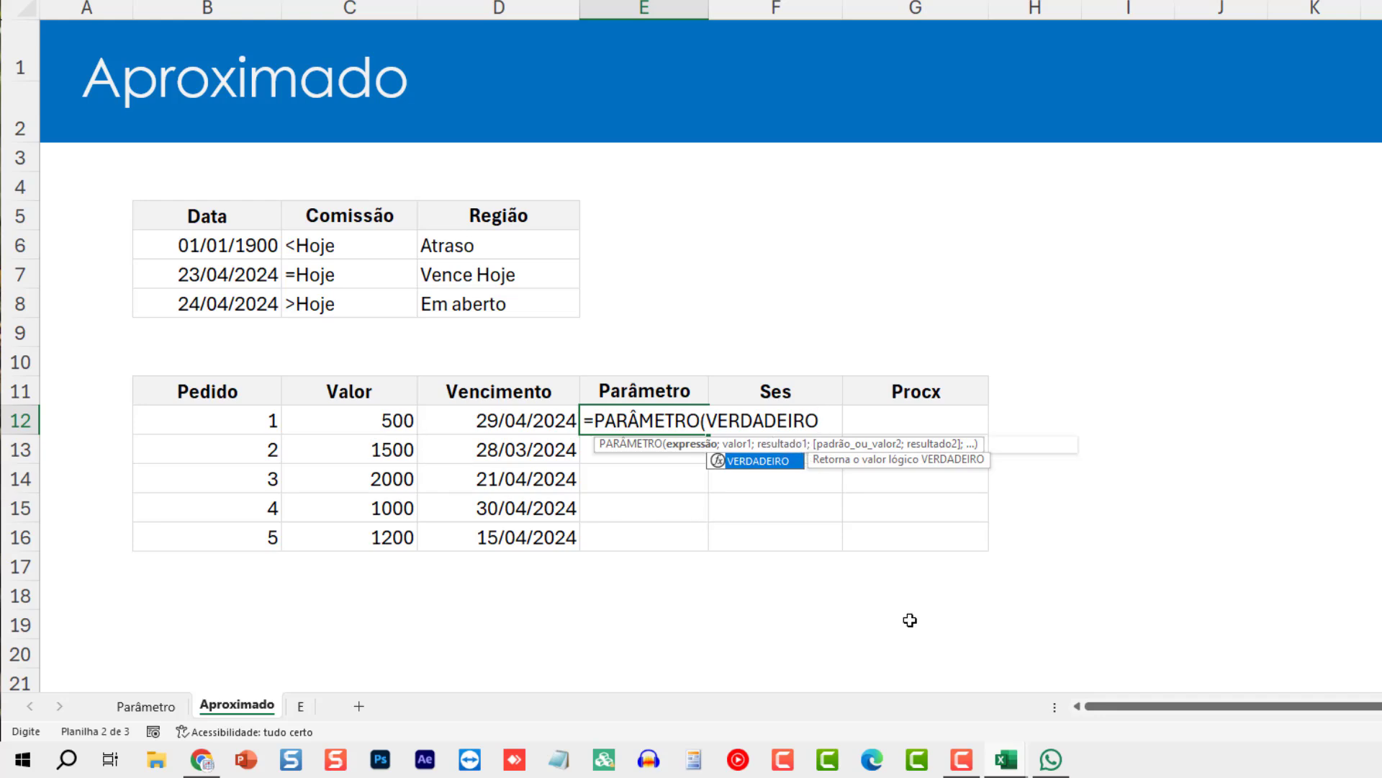
pyautogui.write(';')
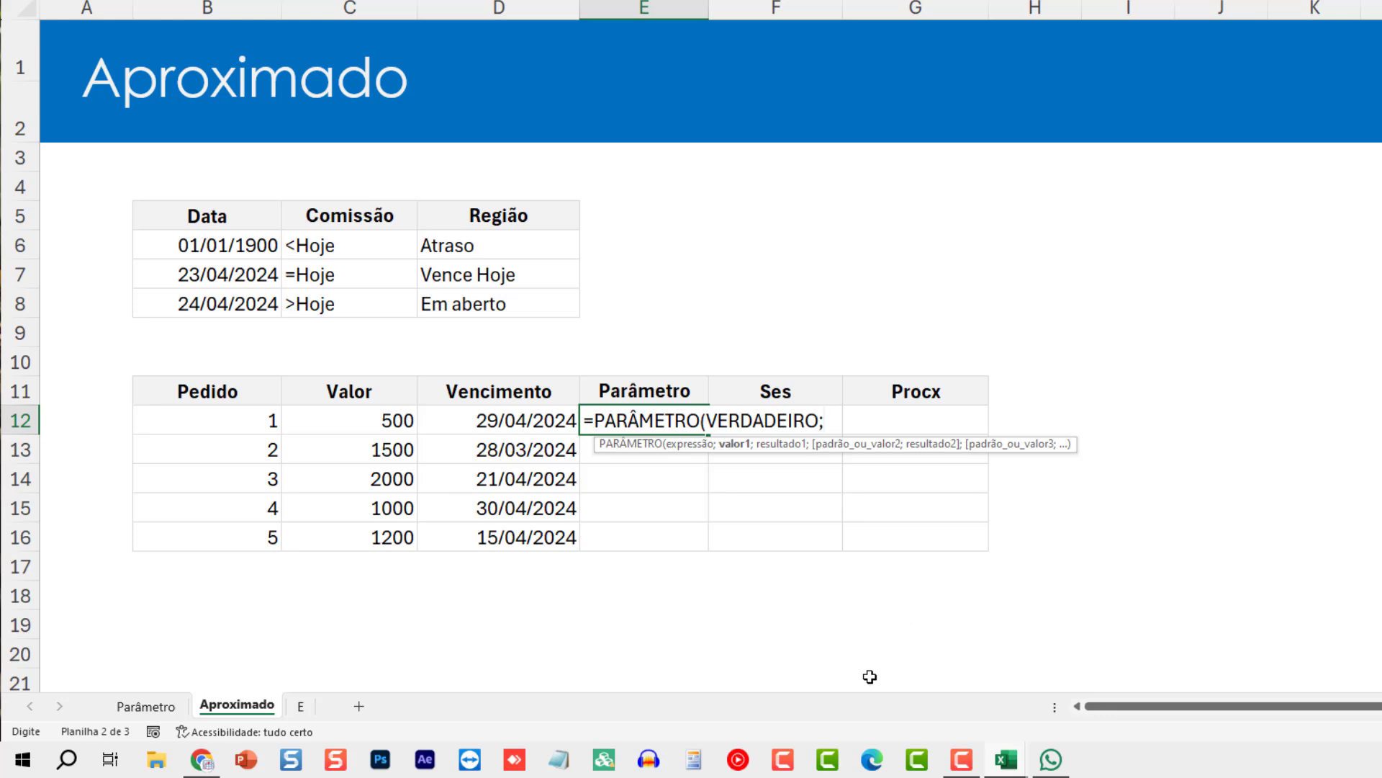
# Step: Add the first condition D12<HOJE() with the result "Atraso" to the E12 formula
pyautogui.click(497, 423)
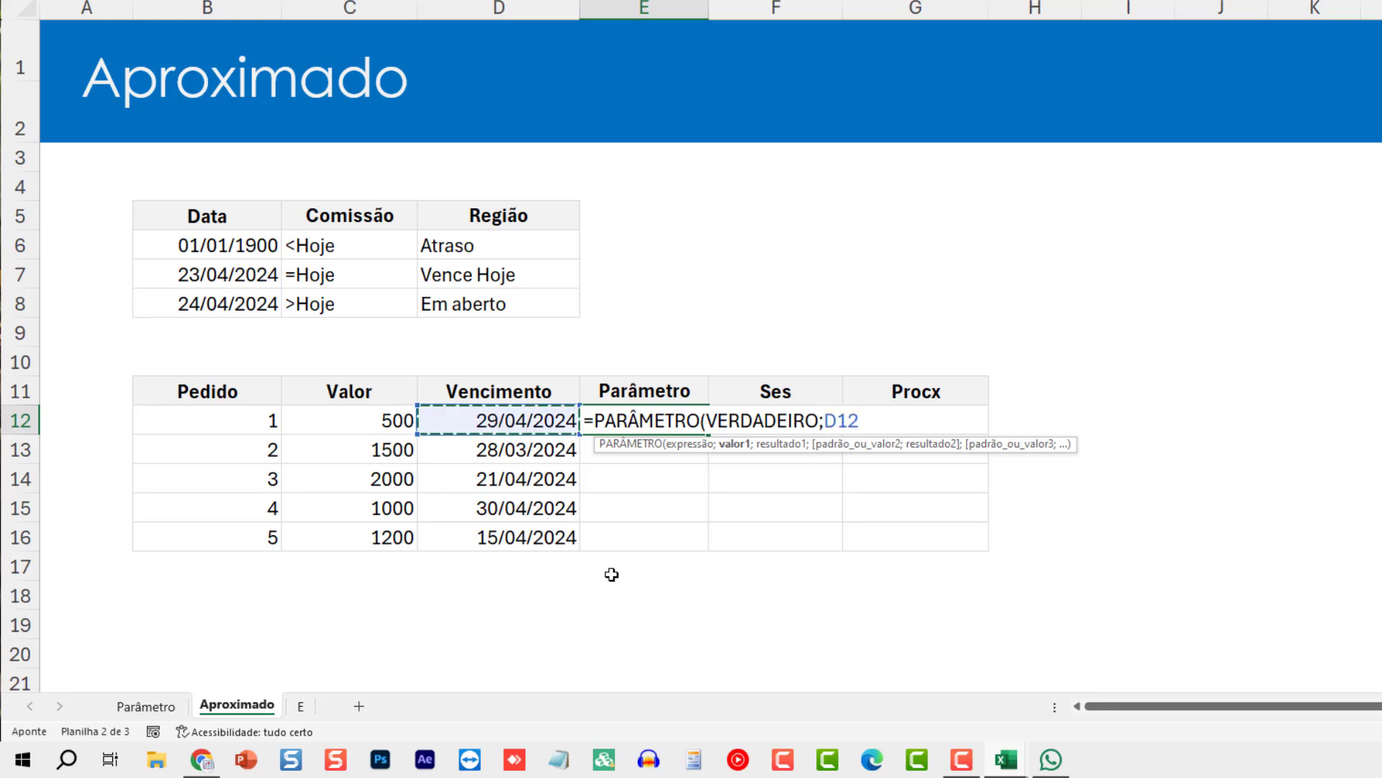
pyautogui.write('<')
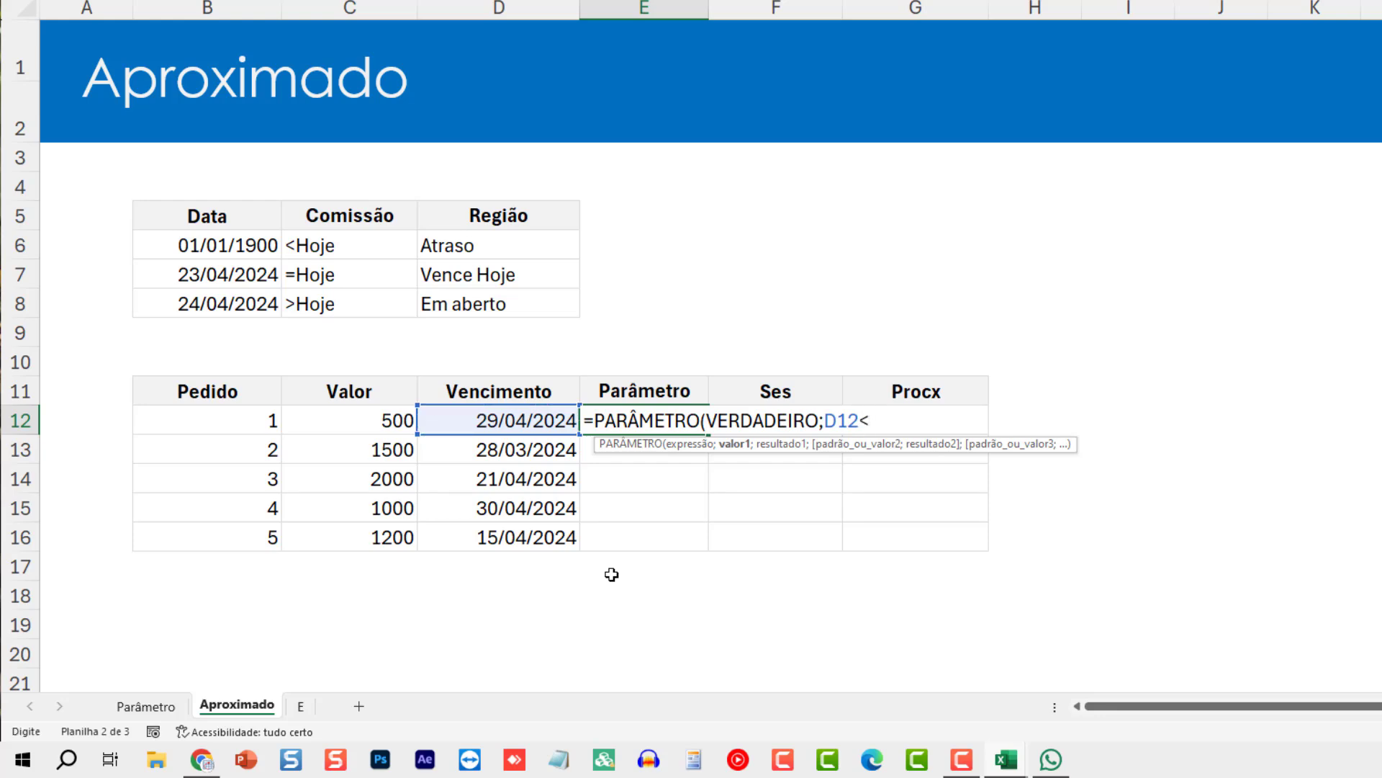
pyautogui.write('HOJE')
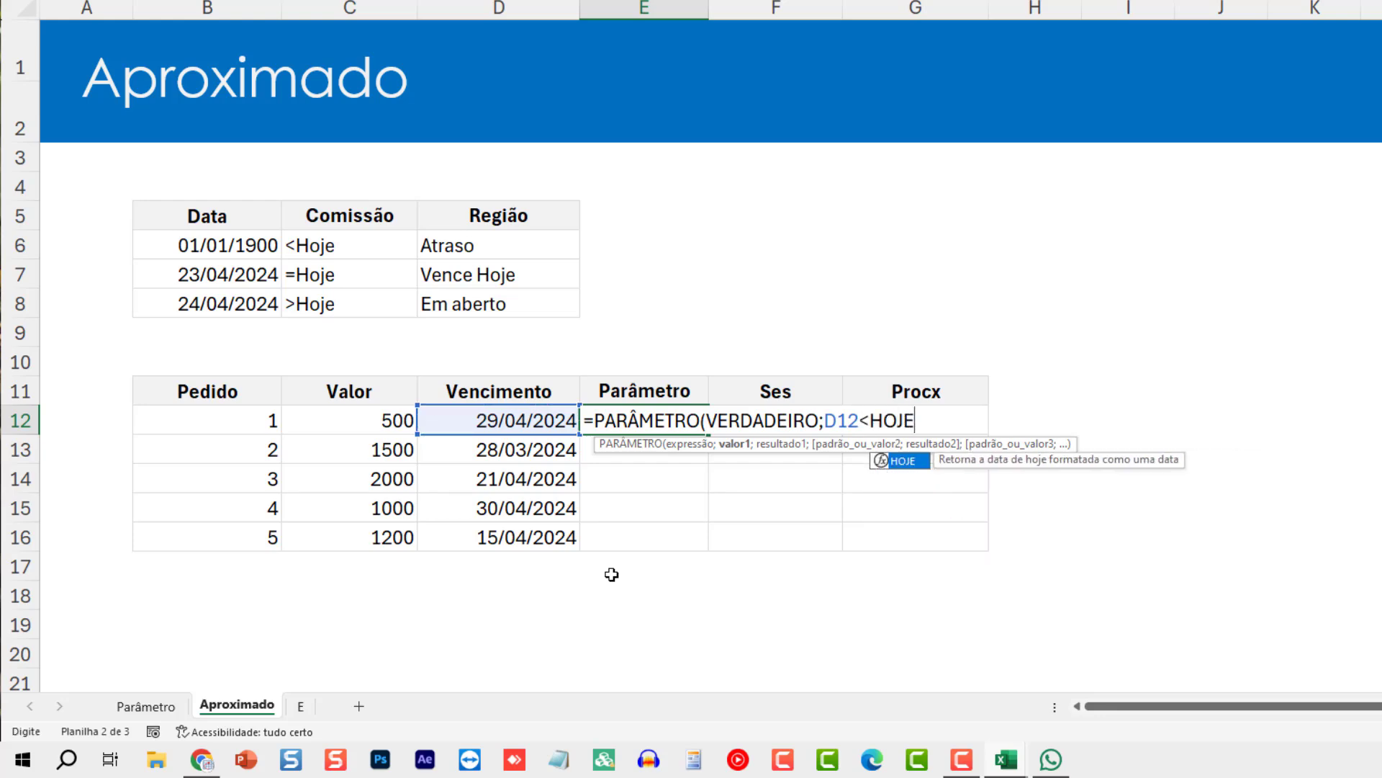
pyautogui.write('()')
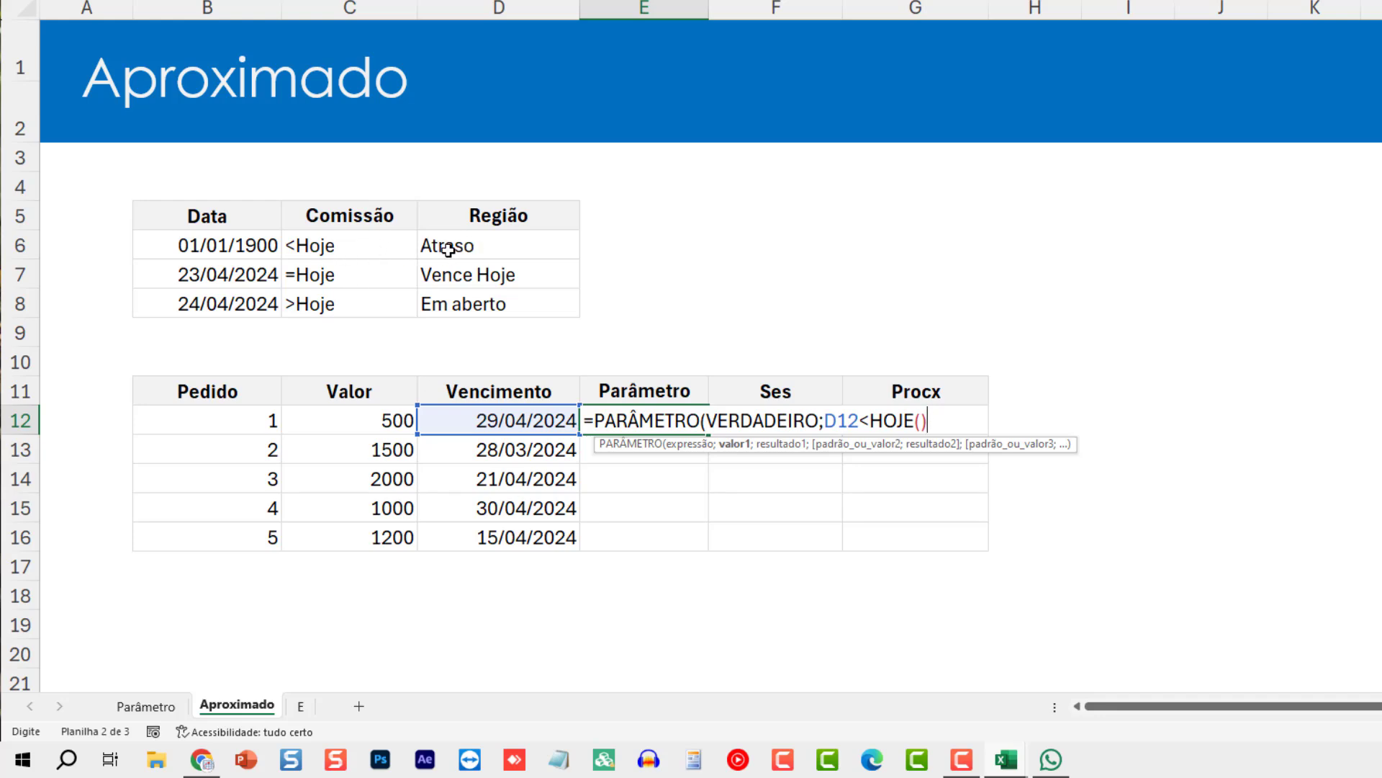
pyautogui.write(';"a')
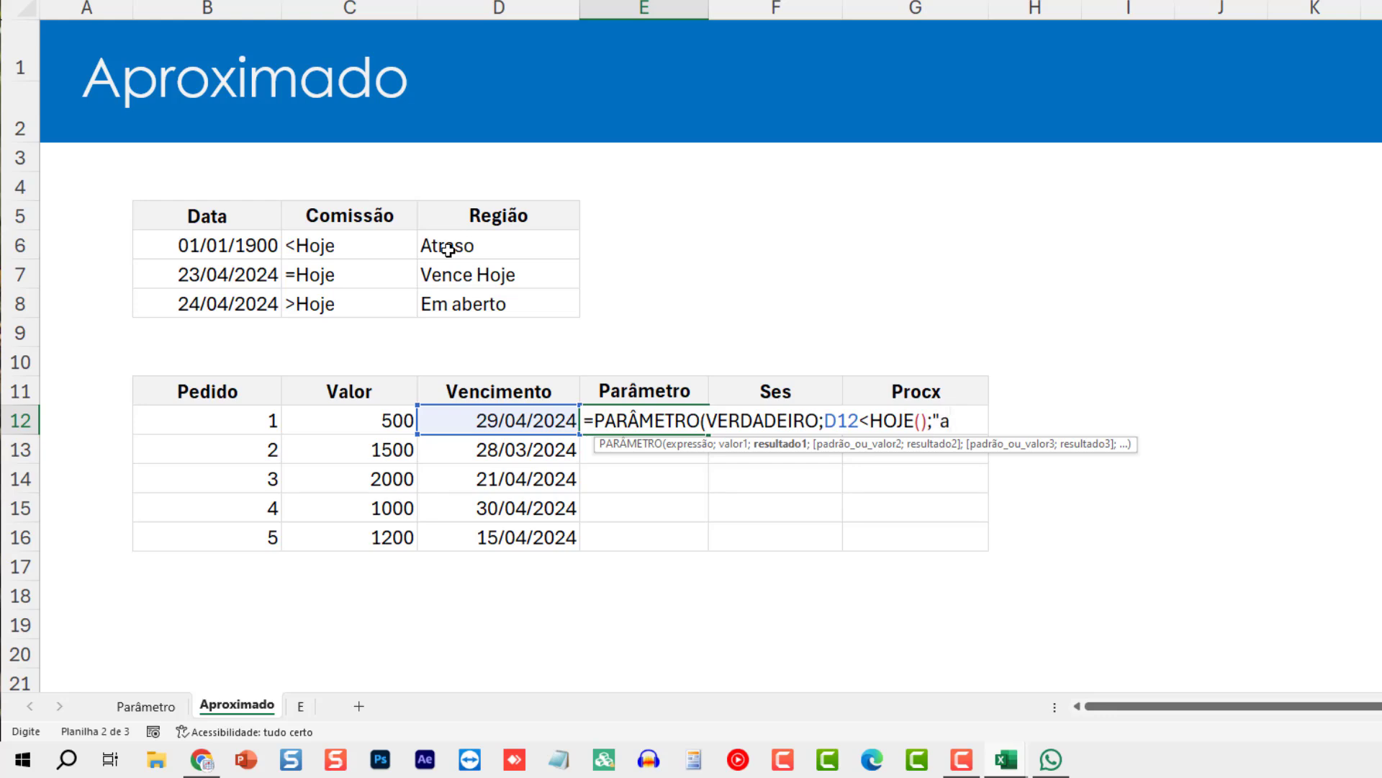
pyautogui.press('BackSpace')
pyautogui.write('Atraso";')
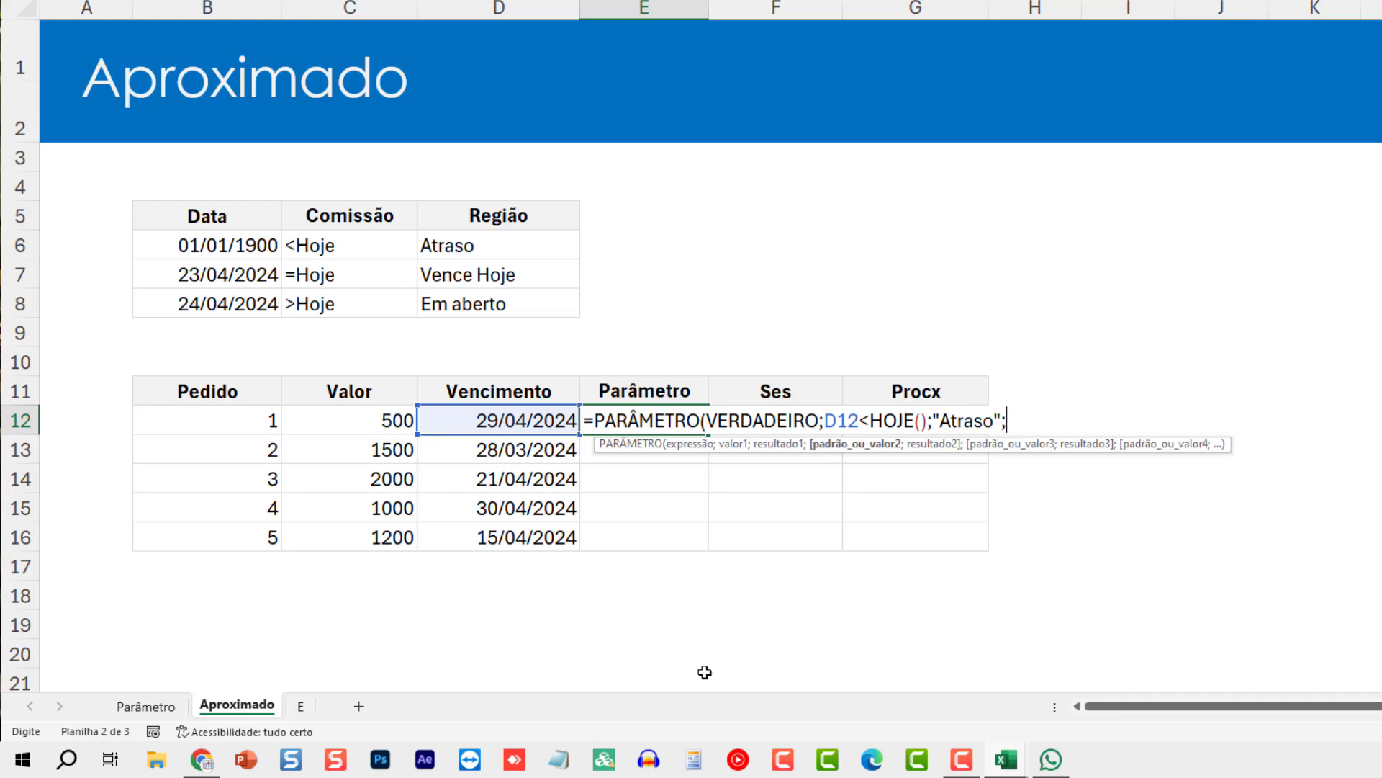
# Step: Add the condition D12=HOJE() with the result "Vence Hoje" on a new line of the E12 formula
pyautogui.hotkey('alt', 'Return')
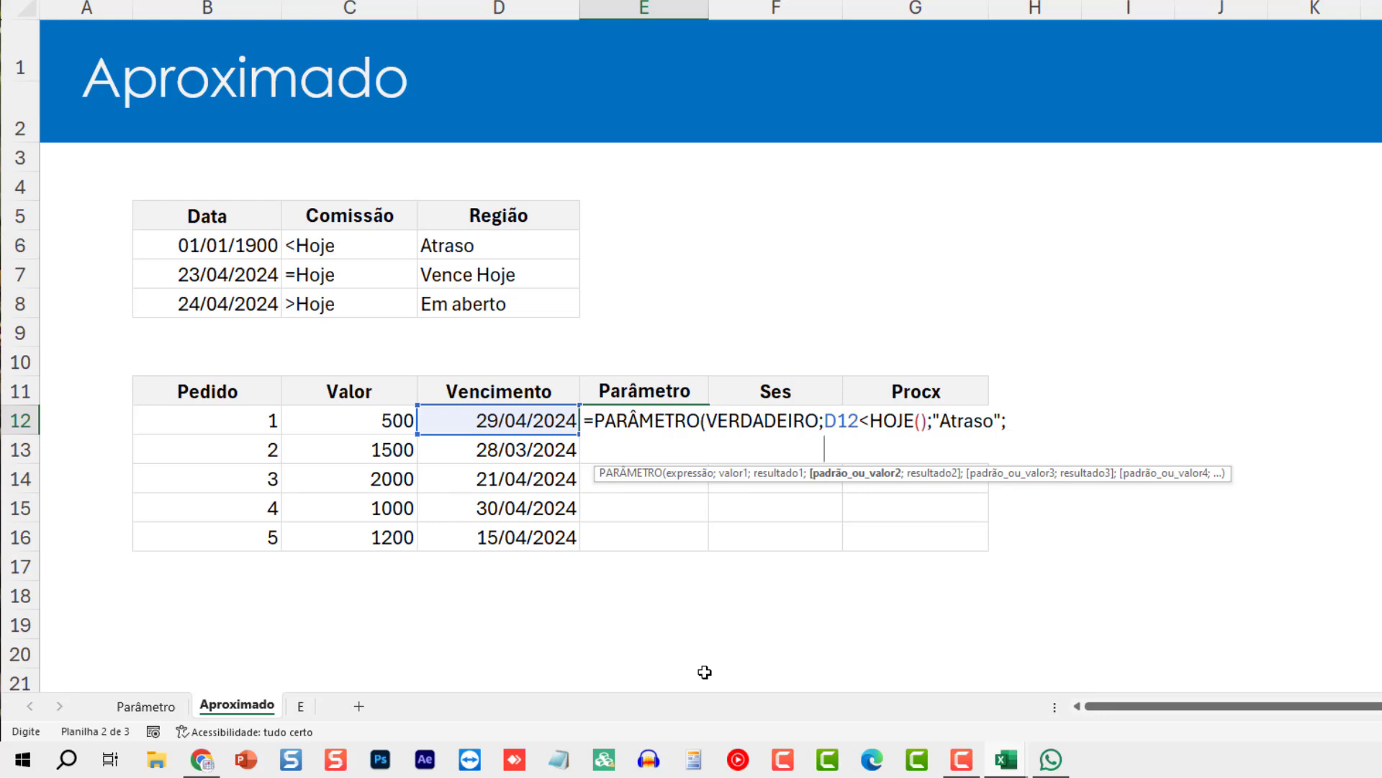
pyautogui.write('D12=HOJE();')
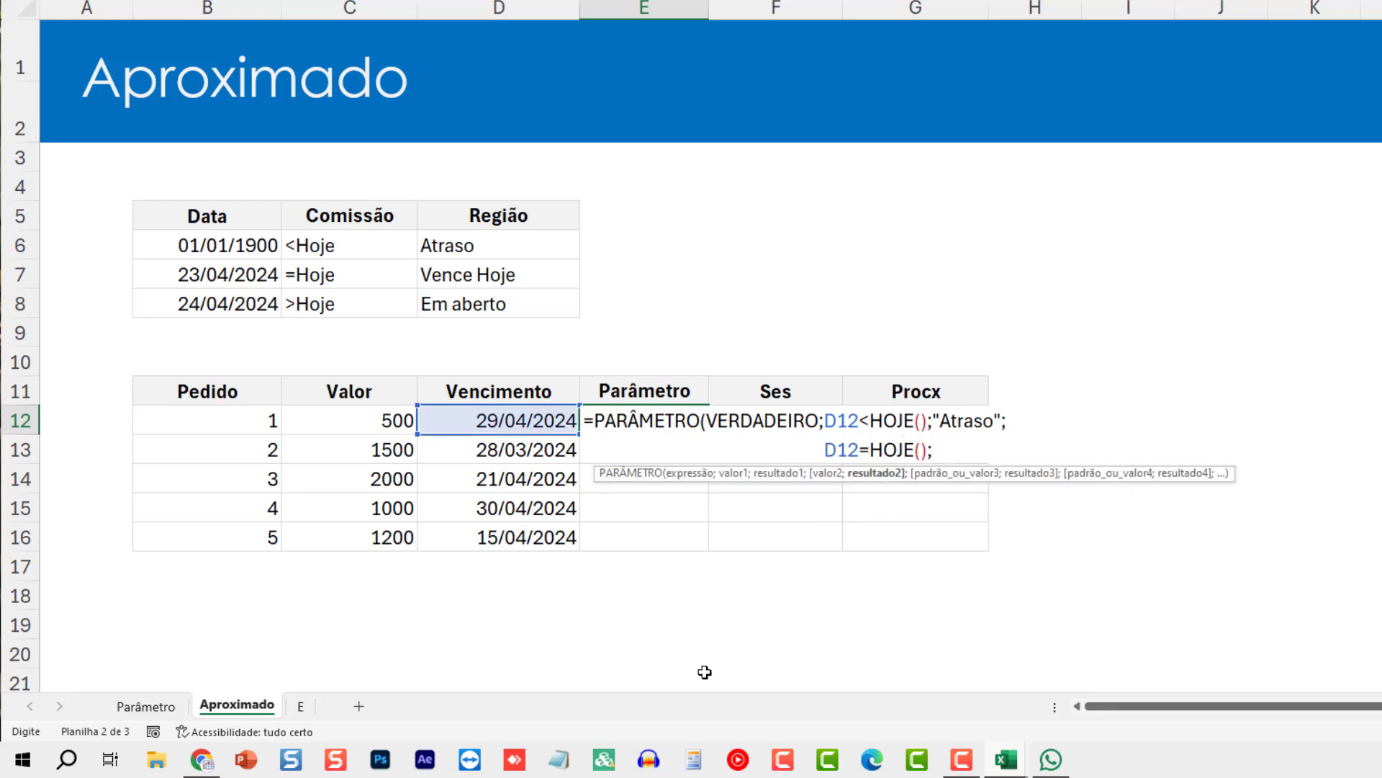
pyautogui.write('"vEN')
pyautogui.press('BackSpace')
pyautogui.press('BackSpace')
pyautogui.write('Vence hoje"')
pyautogui.press('BackSpace')
pyautogui.press('BackSpace')
pyautogui.press('BackSpace')
pyautogui.press('BackSpace')
pyautogui.press('BackSpace')
pyautogui.write('Hoje"')
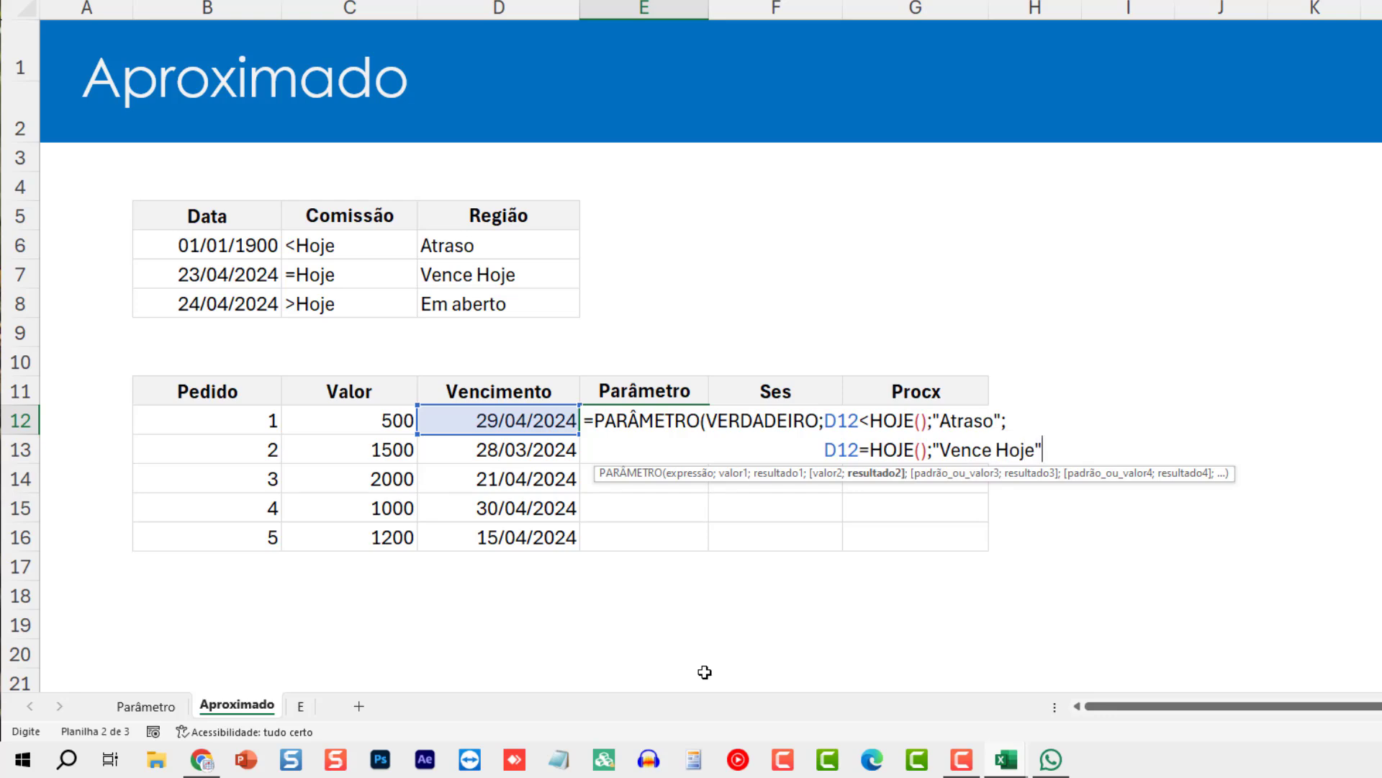
pyautogui.write(';')
pyautogui.hotkey('alt', 'Return')
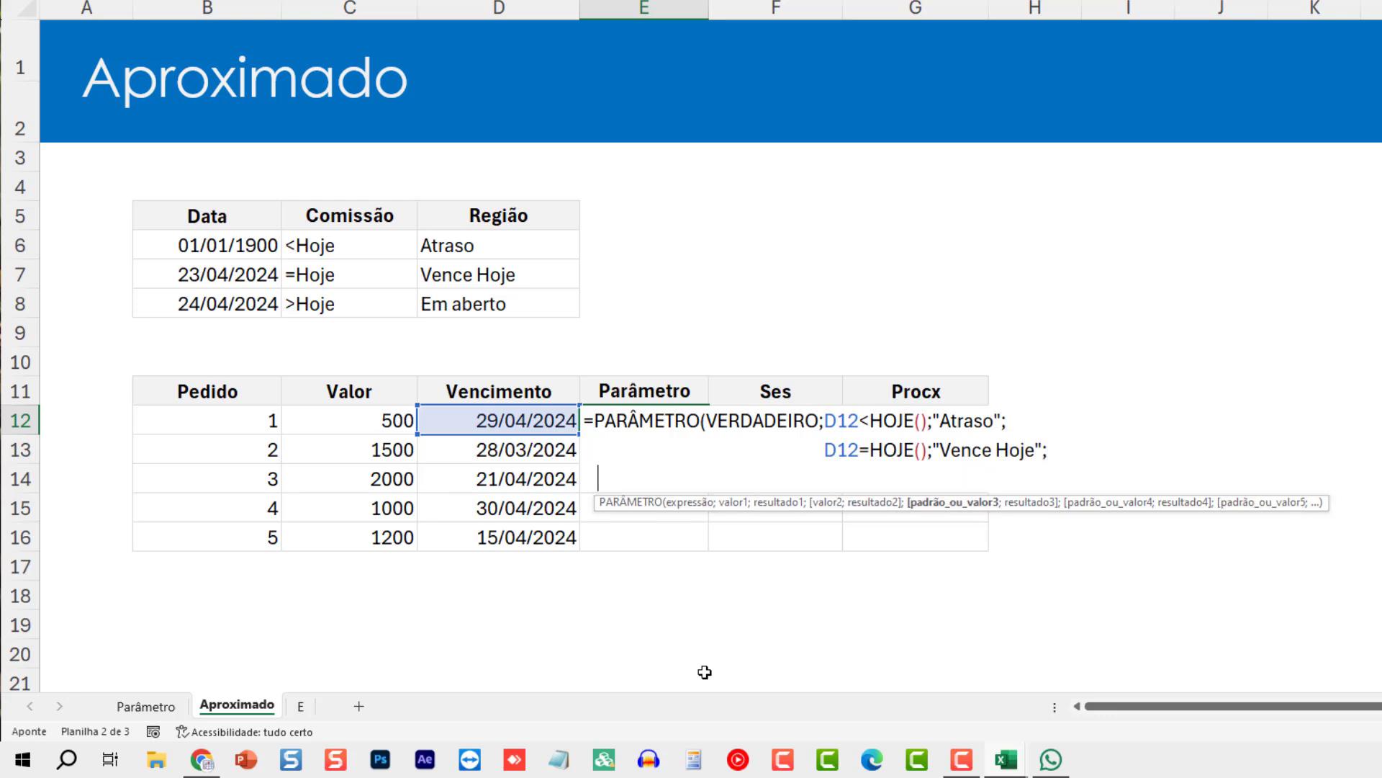
pyautogui.press('Up')
pyautogui.press('BackSpace')
pyautogui.press('BackSpace')
pyautogui.press('BackSpace')
pyautogui.press('BackSpace')
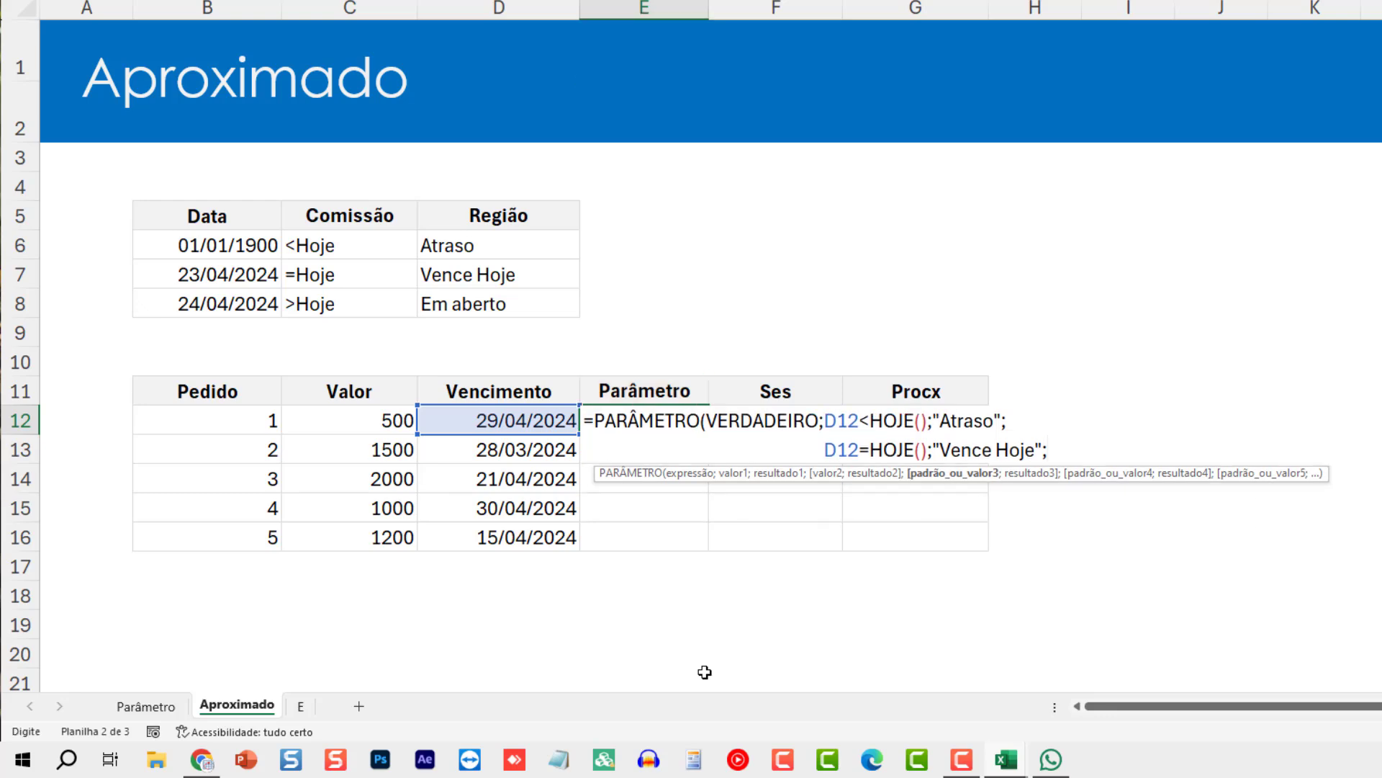
pyautogui.hotkey('shift', 'Home')
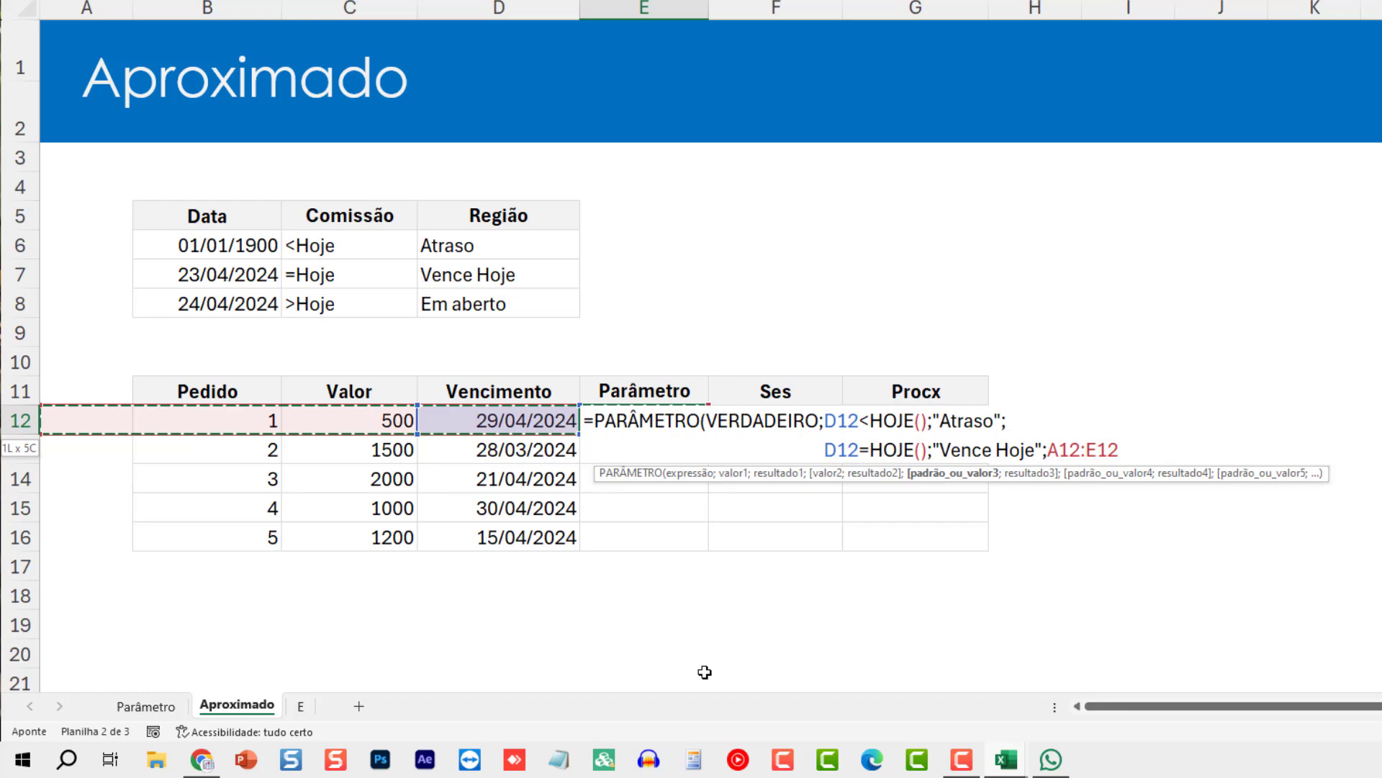
pyautogui.press('BackSpace')
pyautogui.press('BackSpace')
pyautogui.press('BackSpace')
pyautogui.press('BackSpace')
pyautogui.press('BackSpace')
pyautogui.press('BackSpace')
pyautogui.press('BackSpace')
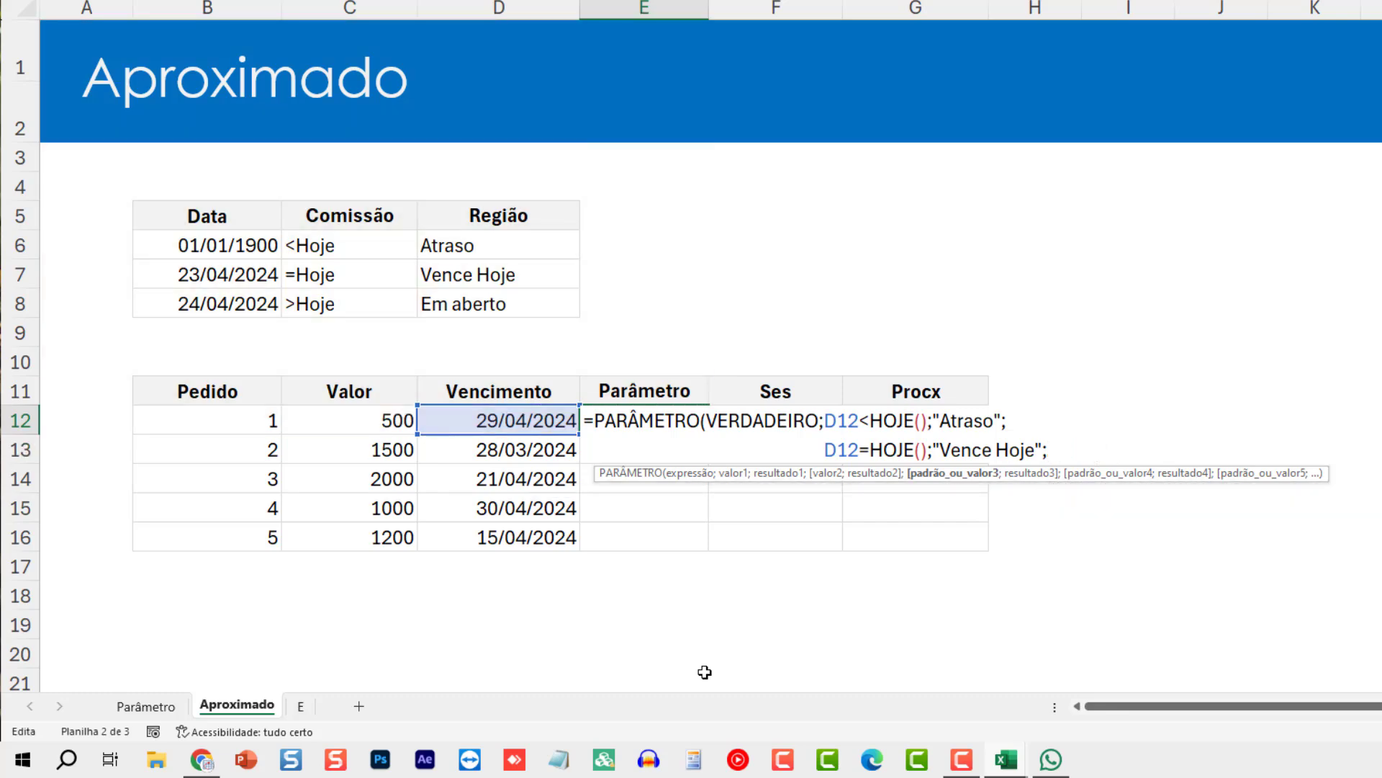
# Step: Duplicate the D12=HOJE();"Vence Hoje" line onto a third line of the E12 formula
pyautogui.hotkey('shift', 'Home')
pyautogui.hotkey('ctrl', 'c')
pyautogui.press('End')
pyautogui.hotkey('alt', 'Return')
pyautogui.hotkey('ctrl', 'v')
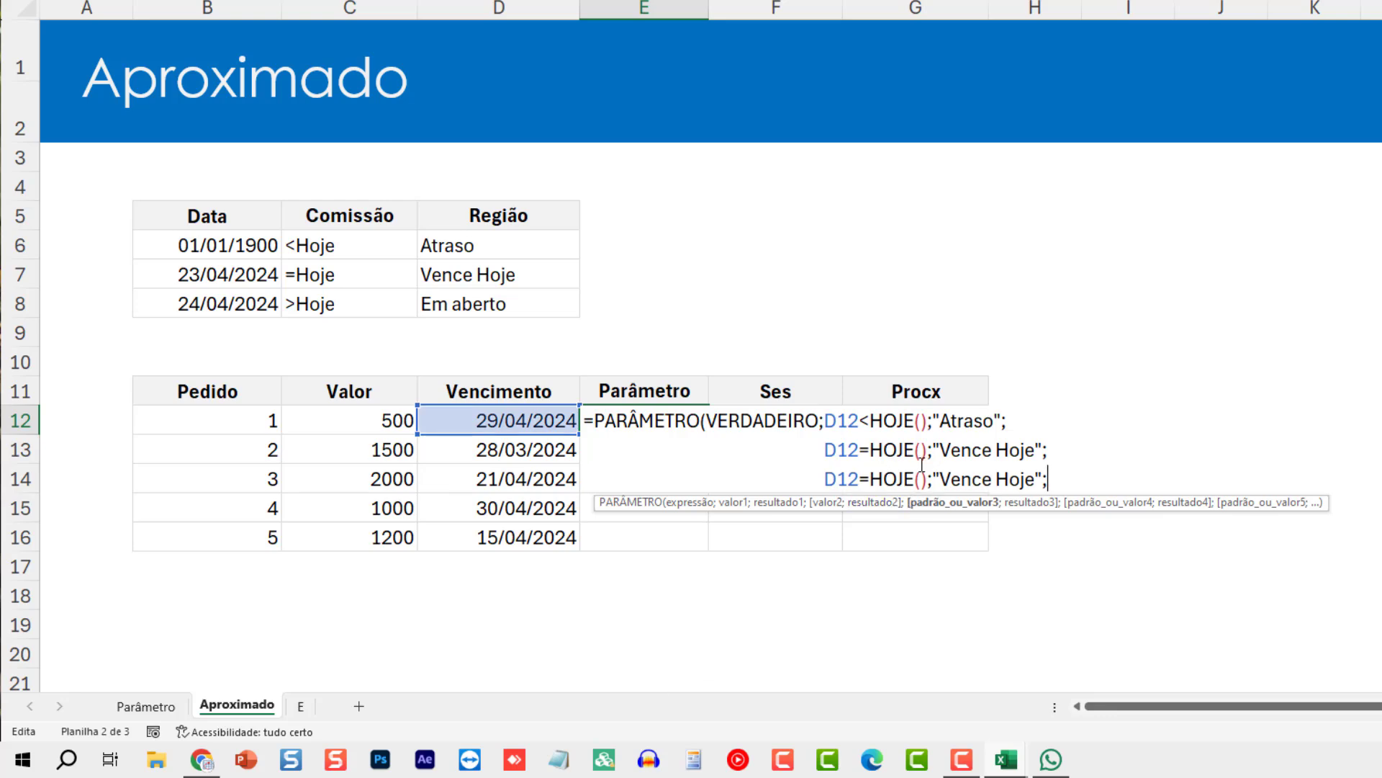
# Step: Change the third line to D12>HOJE() with the result "Em aberto", then close and enter the E12 formula
pyautogui.click(851, 479)
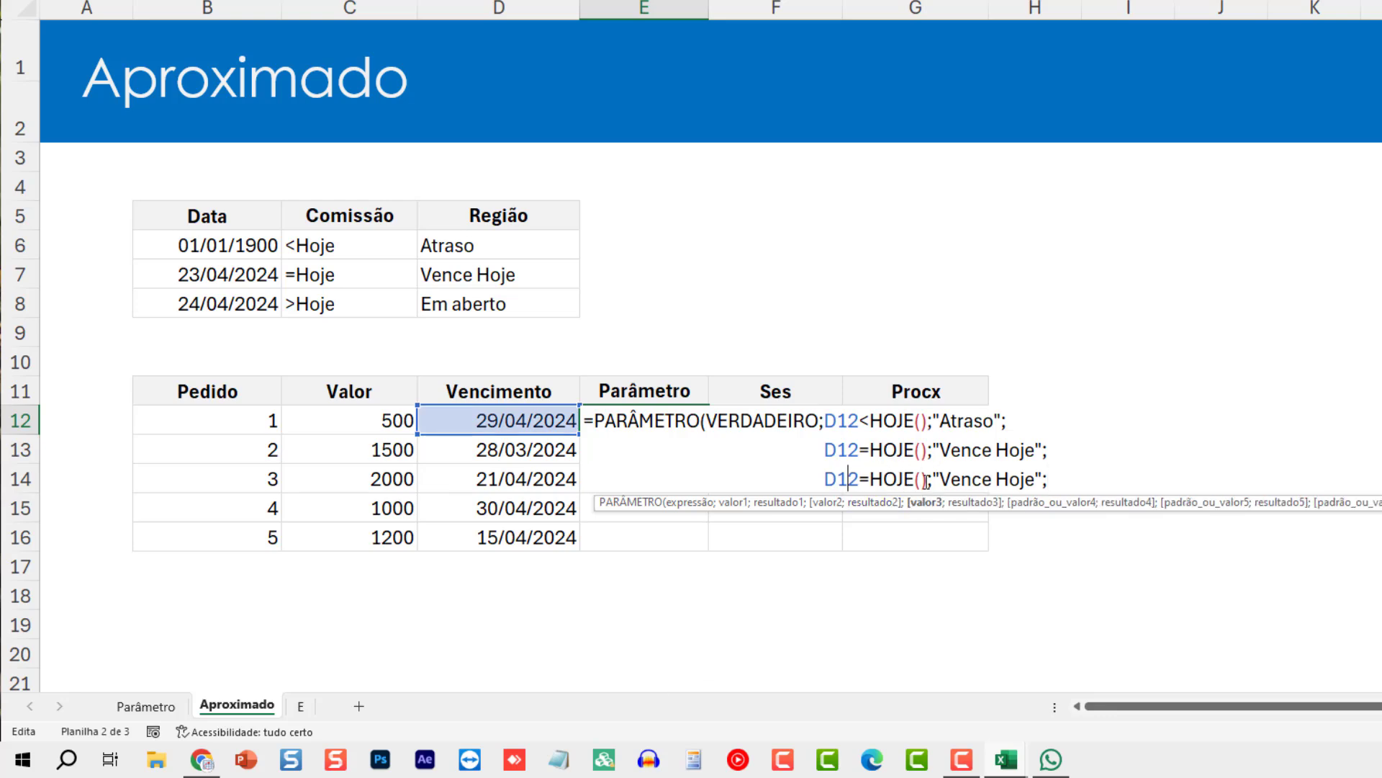
pyautogui.click(870, 479)
pyautogui.press('BackSpace')
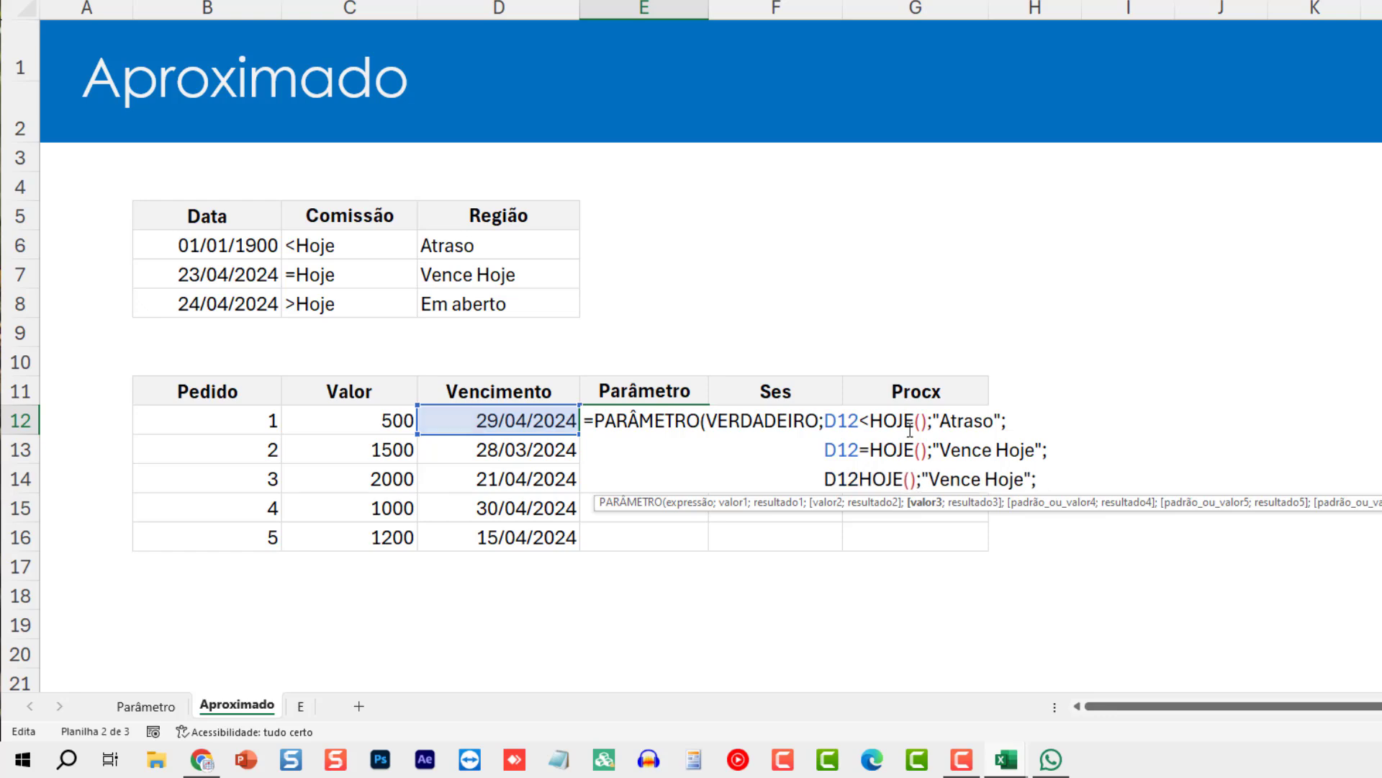
pyautogui.write('>')
pyautogui.press('BackSpace')
pyautogui.write('>')
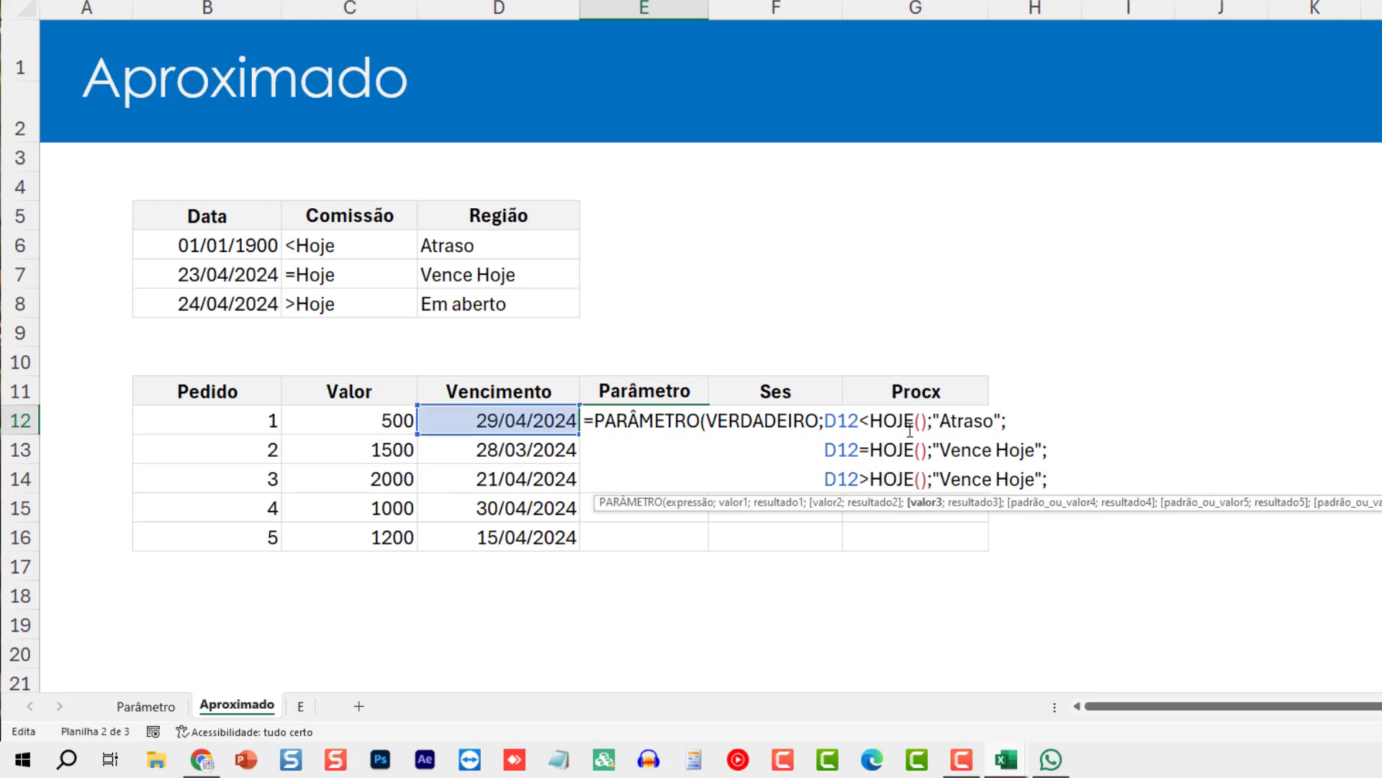
pyautogui.moveTo(941, 478); pyautogui.dragTo(1037, 484)
pyautogui.write('Em ')
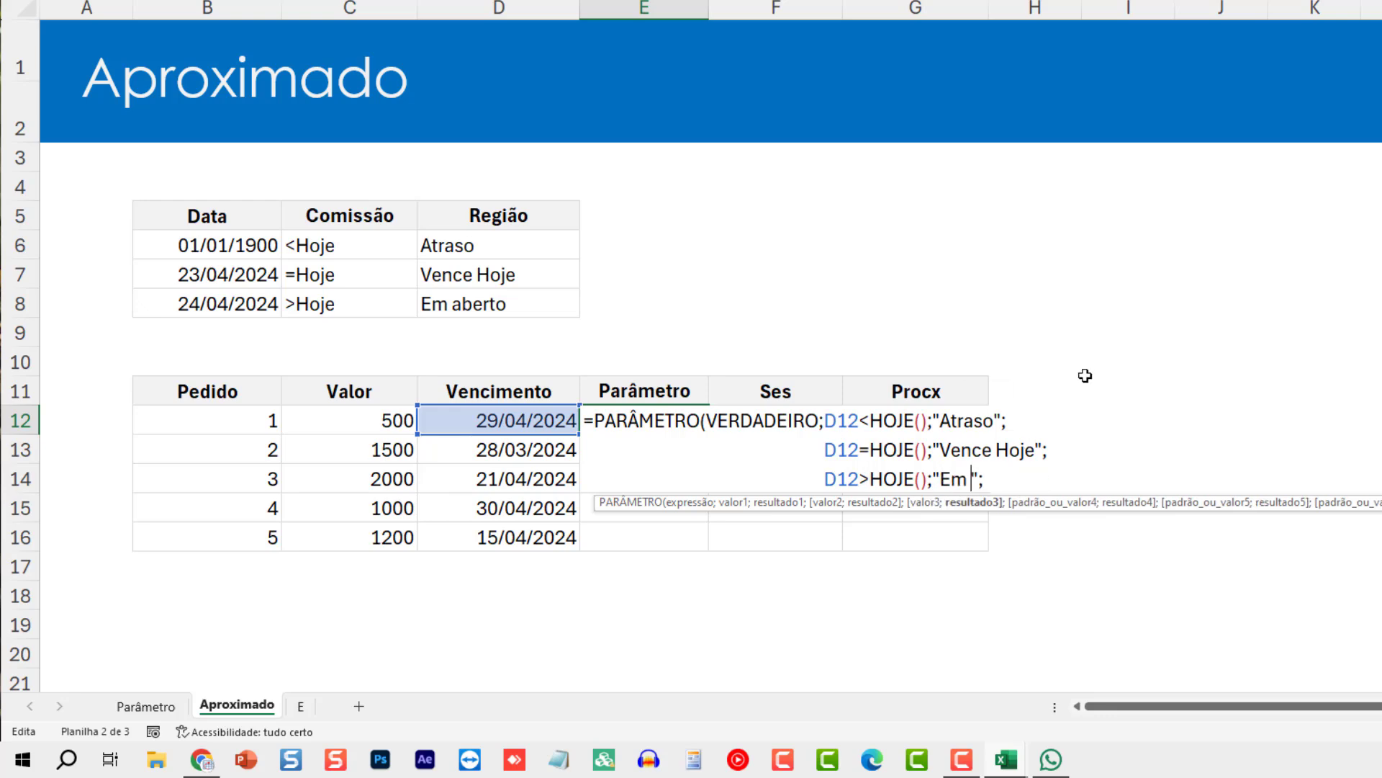
pyautogui.write('aberto')
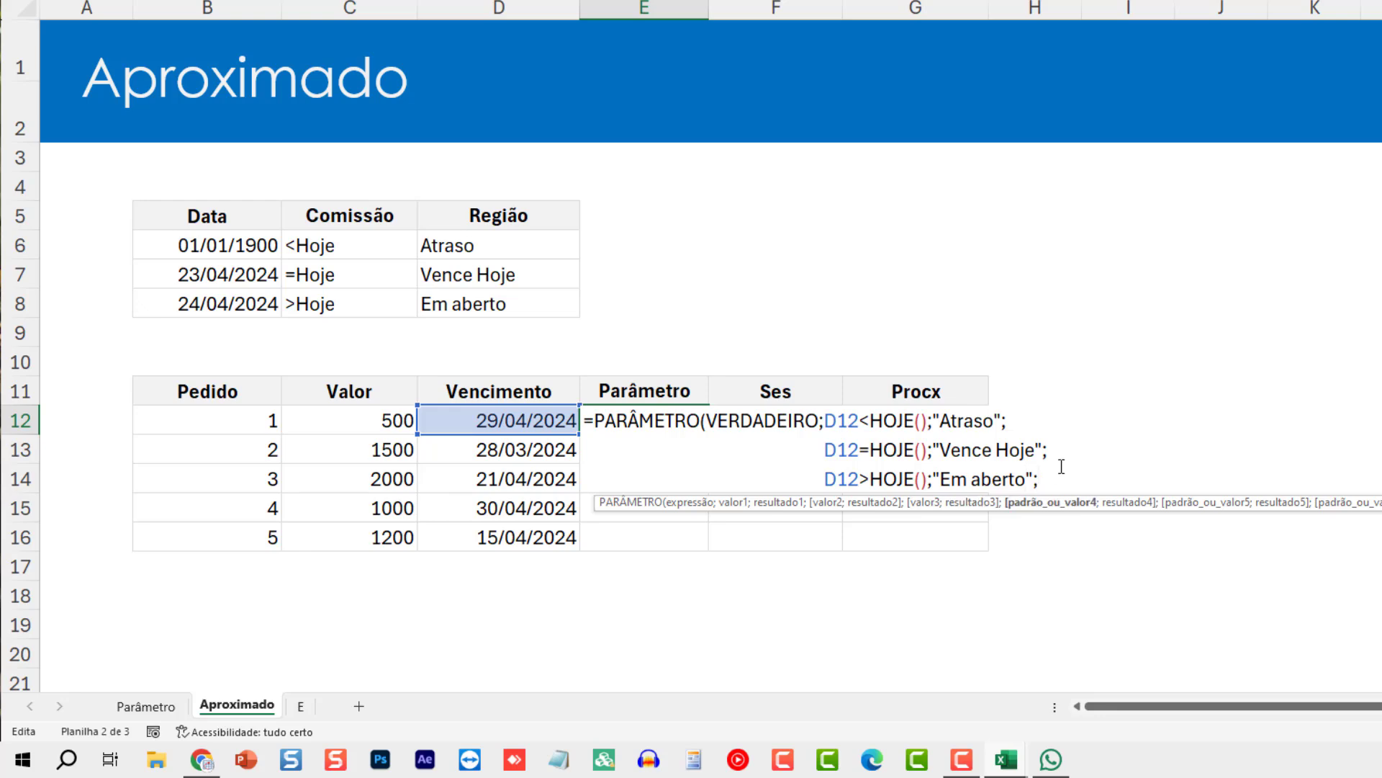
pyautogui.press('BackSpace')
pyautogui.write(')')
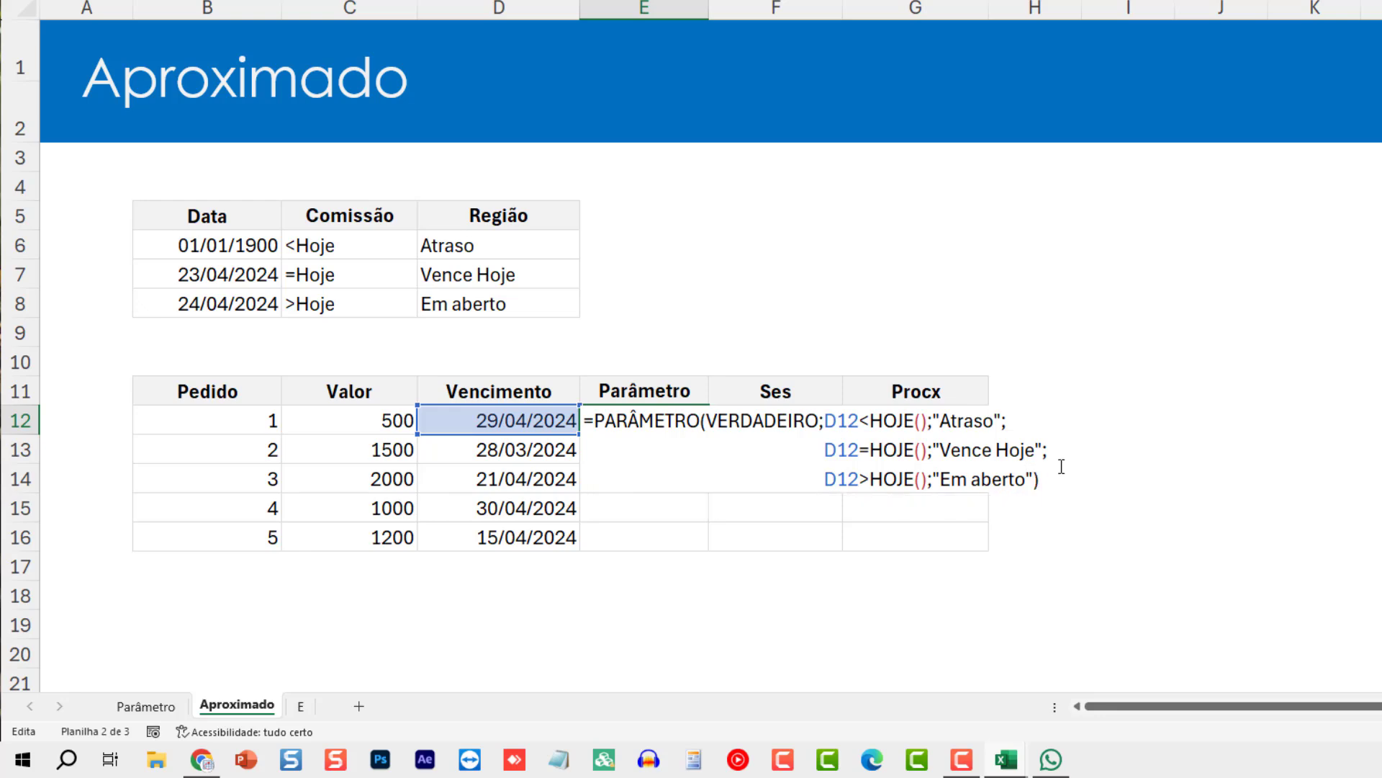
pyautogui.press('Return')
# Step: Copy the E12 PARÂMETRO formula down through E16
pyautogui.press('Up')
pyautogui.hotkey('ctrl', 'c')
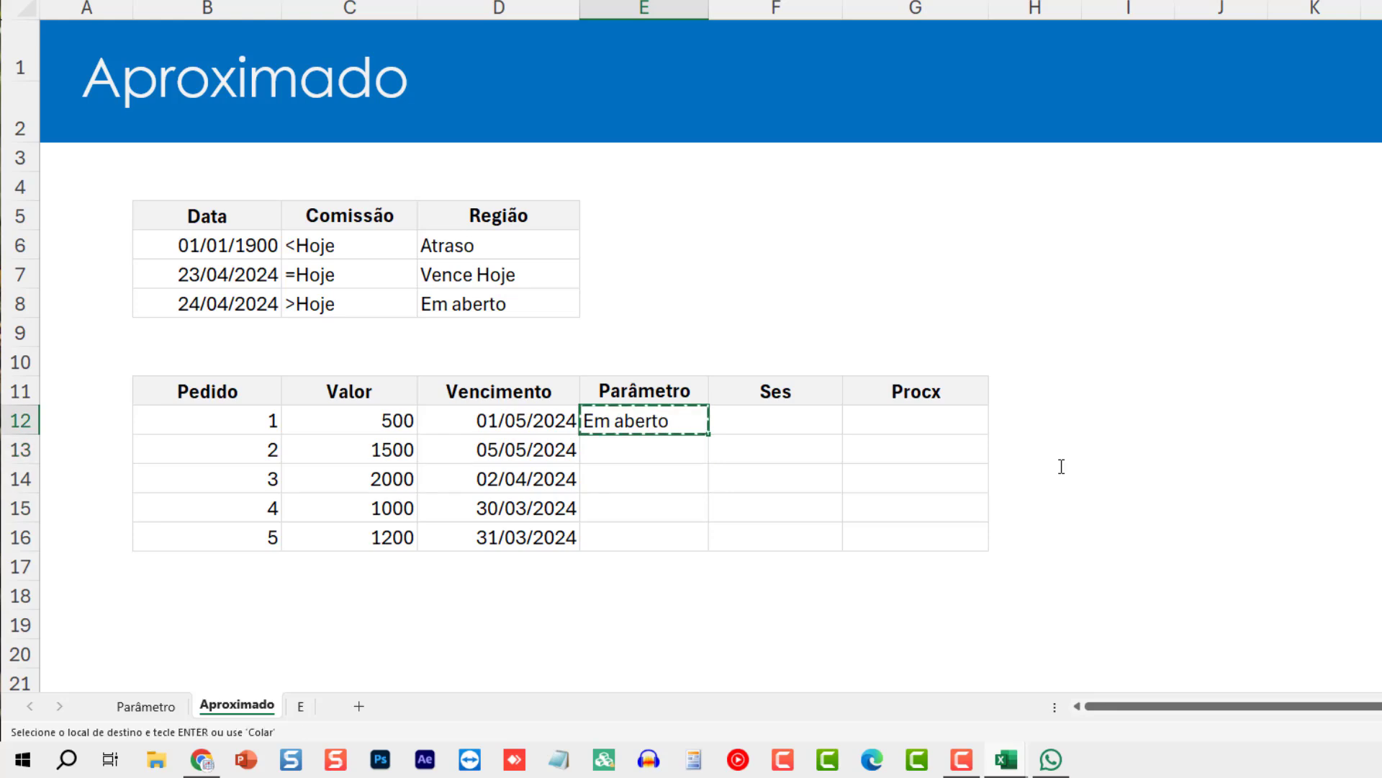
pyautogui.press('Down')
pyautogui.hotkey('ctrl', 'v')
pyautogui.press('Down')
pyautogui.hotkey('ctrl', 'v')
pyautogui.press('Down')
pyautogui.hotkey('ctrl', 'v')
pyautogui.press('Down')
pyautogui.hotkey('ctrl', 'v')
pyautogui.press('Down')
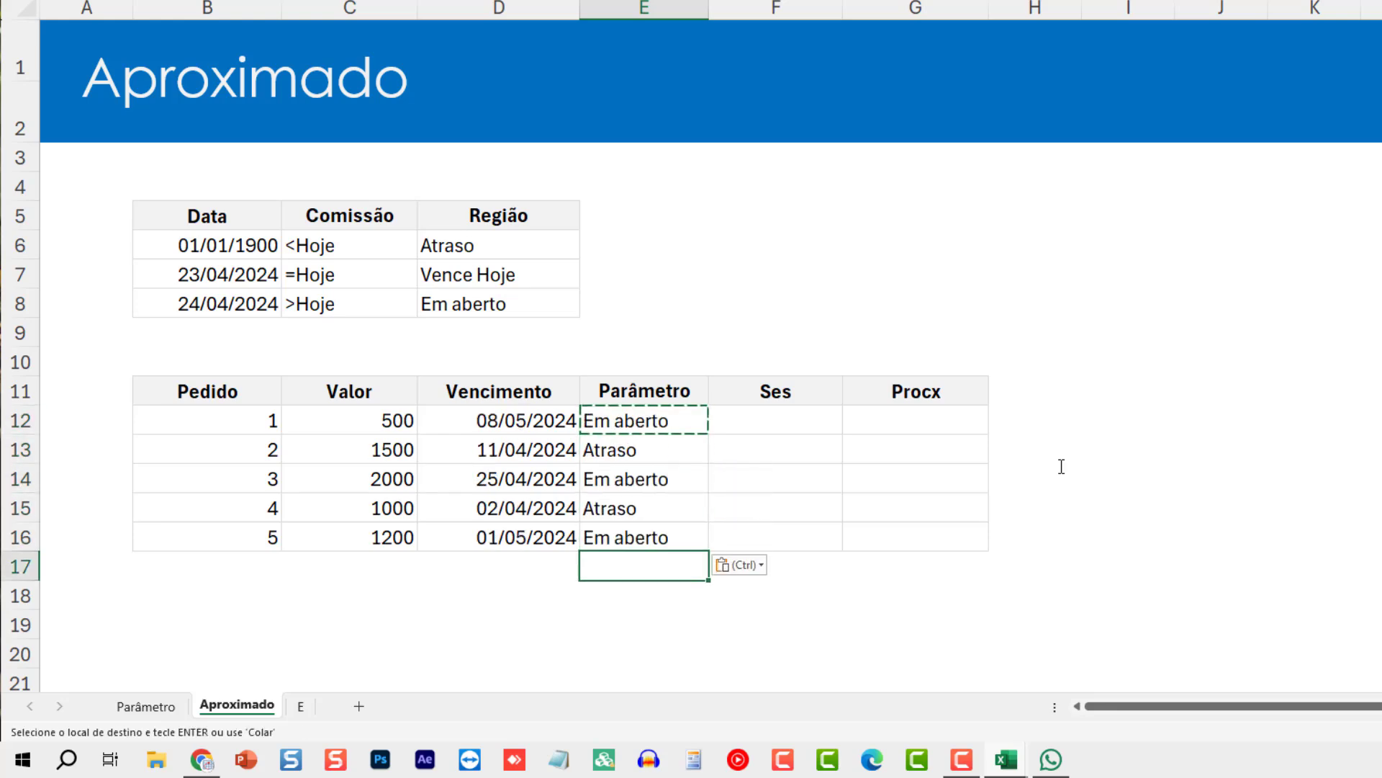
pyautogui.press('Up')
pyautogui.press('Escape')
pyautogui.click(488, 412)
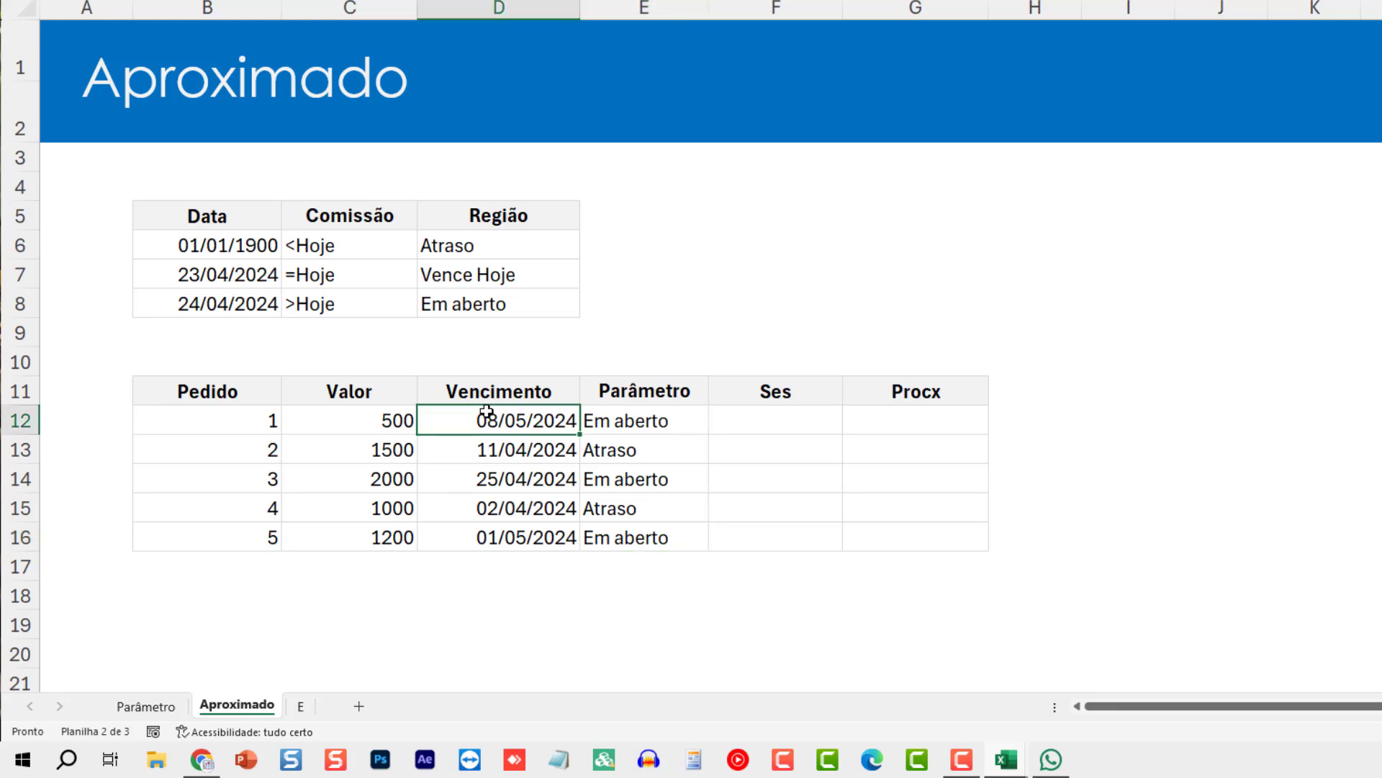
# Step: Replace the due date in D12 with the formula =HOJE() to test the "Vence Hoje" condition
pyautogui.write('=hoije')
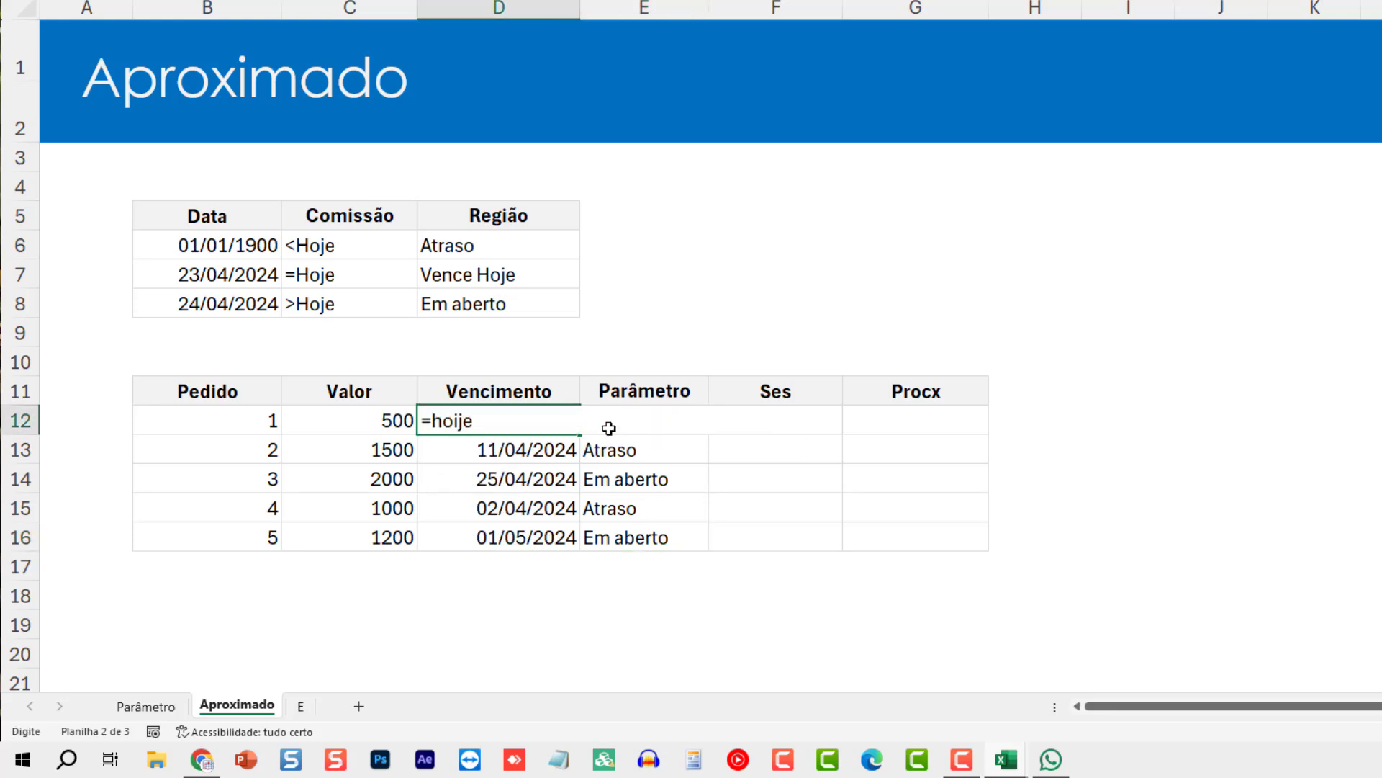
pyautogui.press('BackSpace')
pyautogui.write('j')
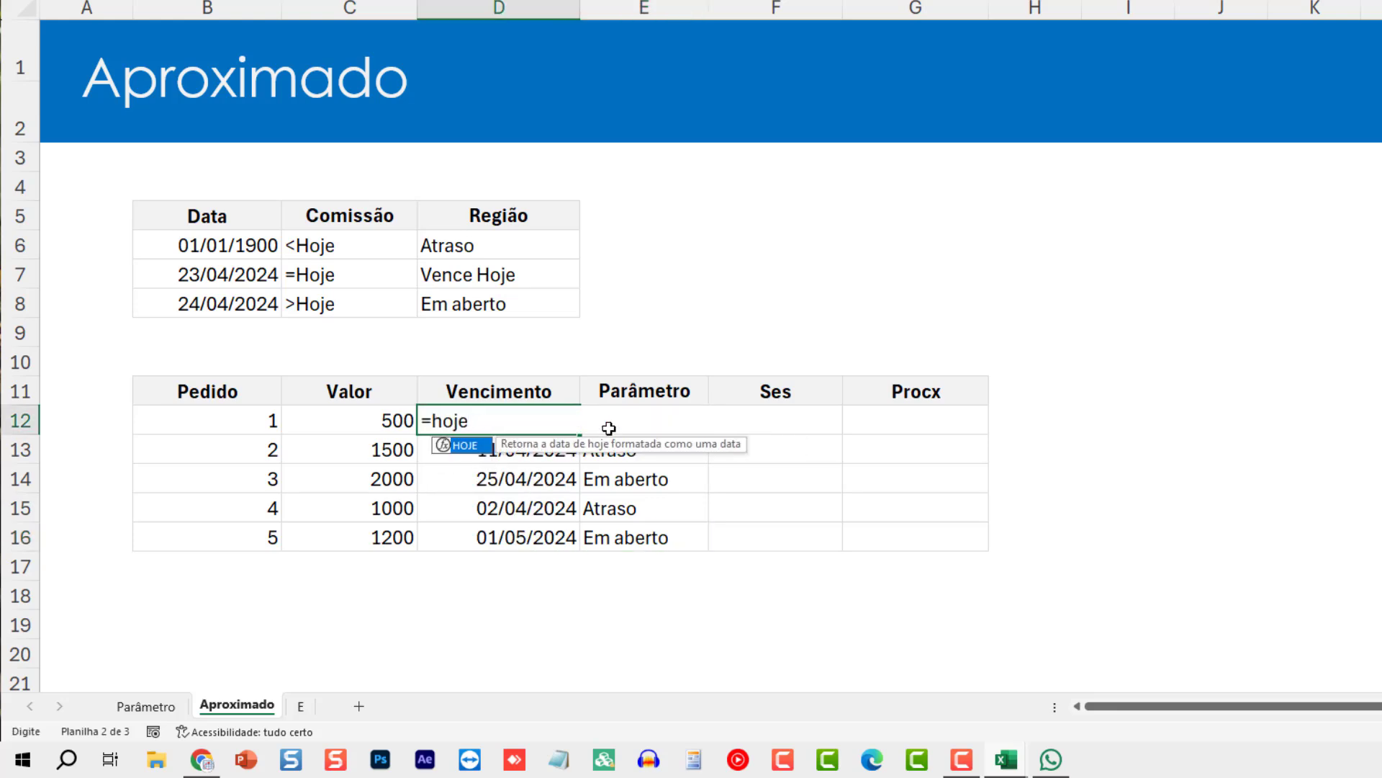
pyautogui.press('Return')
pyautogui.press('Up')
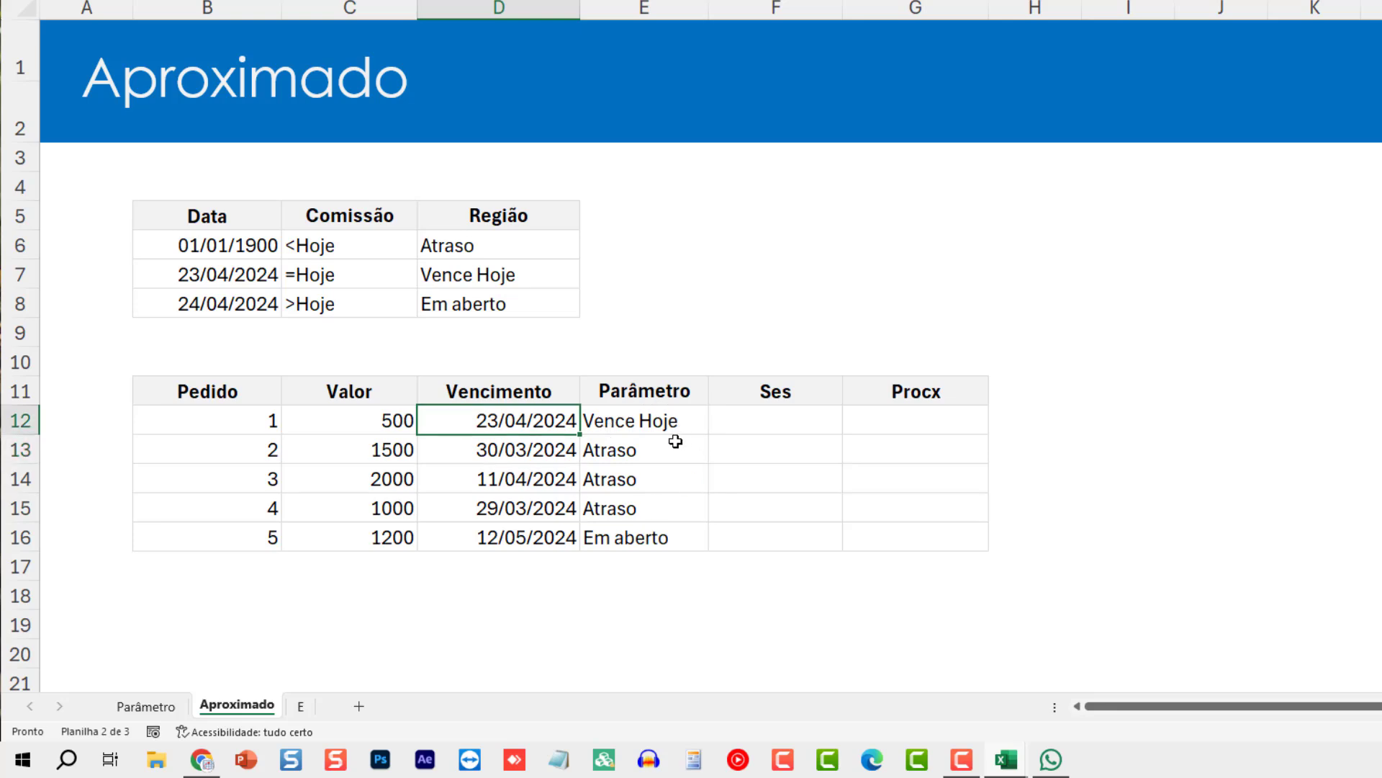
# Step: Restore the due-date formula in D12 by copying it from D13
pyautogui.click(531, 451)
pyautogui.hotkey('ctrl', 'c')
pyautogui.click(514, 418)
pyautogui.hotkey('ctrl', 'v')
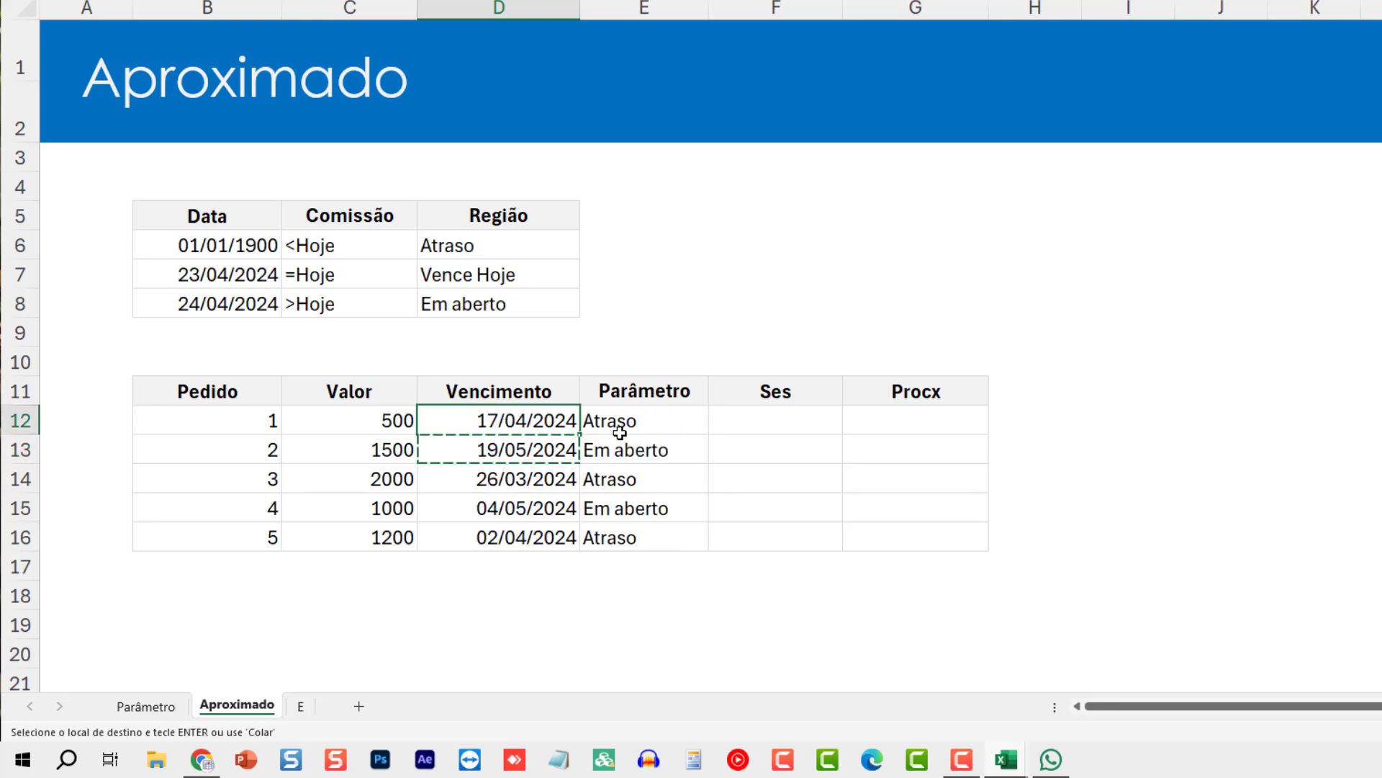
pyautogui.press('Escape')
# Step: Recalculate the sheet several times to check the Parâmetro statuses against changing due dates
pyautogui.click(620, 432)
pyautogui.press('F9')
pyautogui.press('F9')
pyautogui.press('F9')
pyautogui.press('F9')
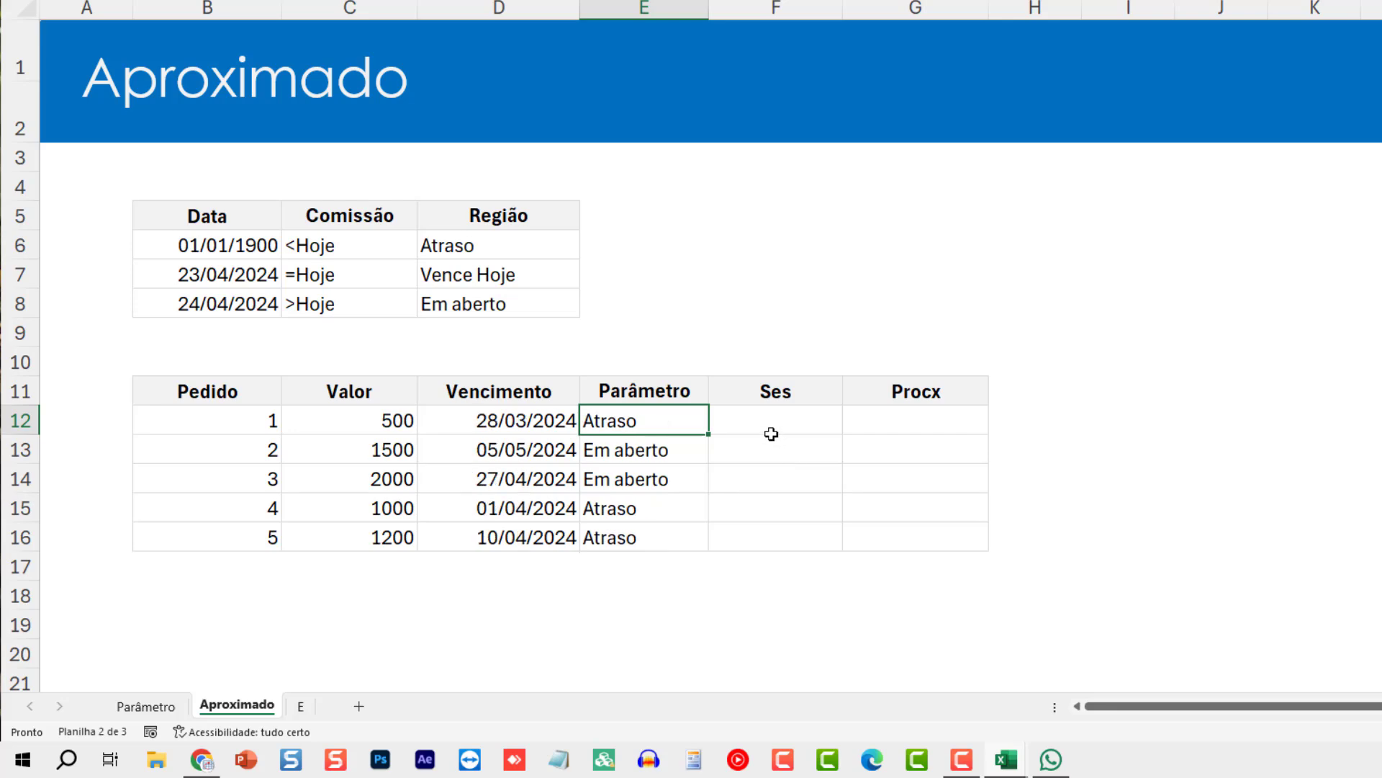
# Step: Examine the VERDADEIRO expression and the three condition and result pairs in the E12 PARÂMETRO formula
pyautogui.click(771, 434)
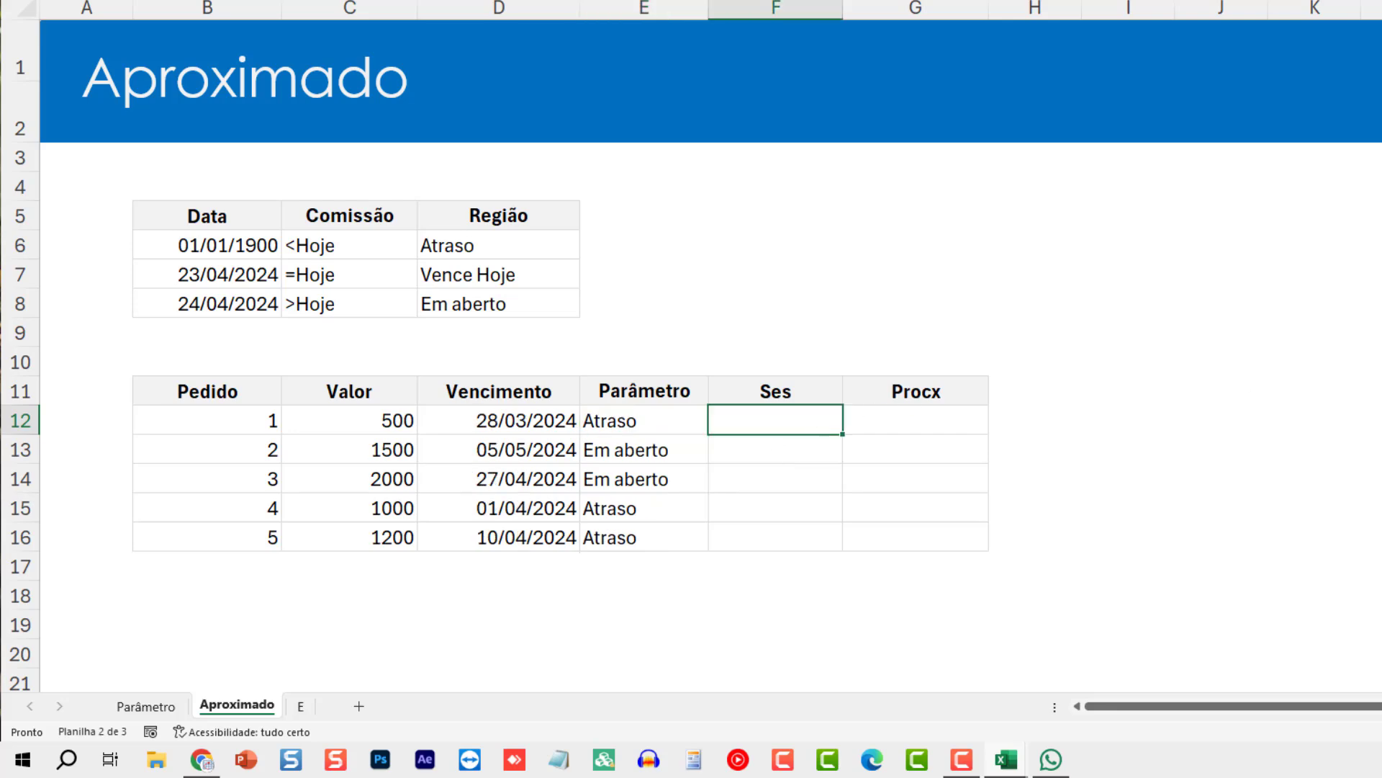
pyautogui.click(793, 425)
pyautogui.click(664, 423)
pyautogui.press('F2')
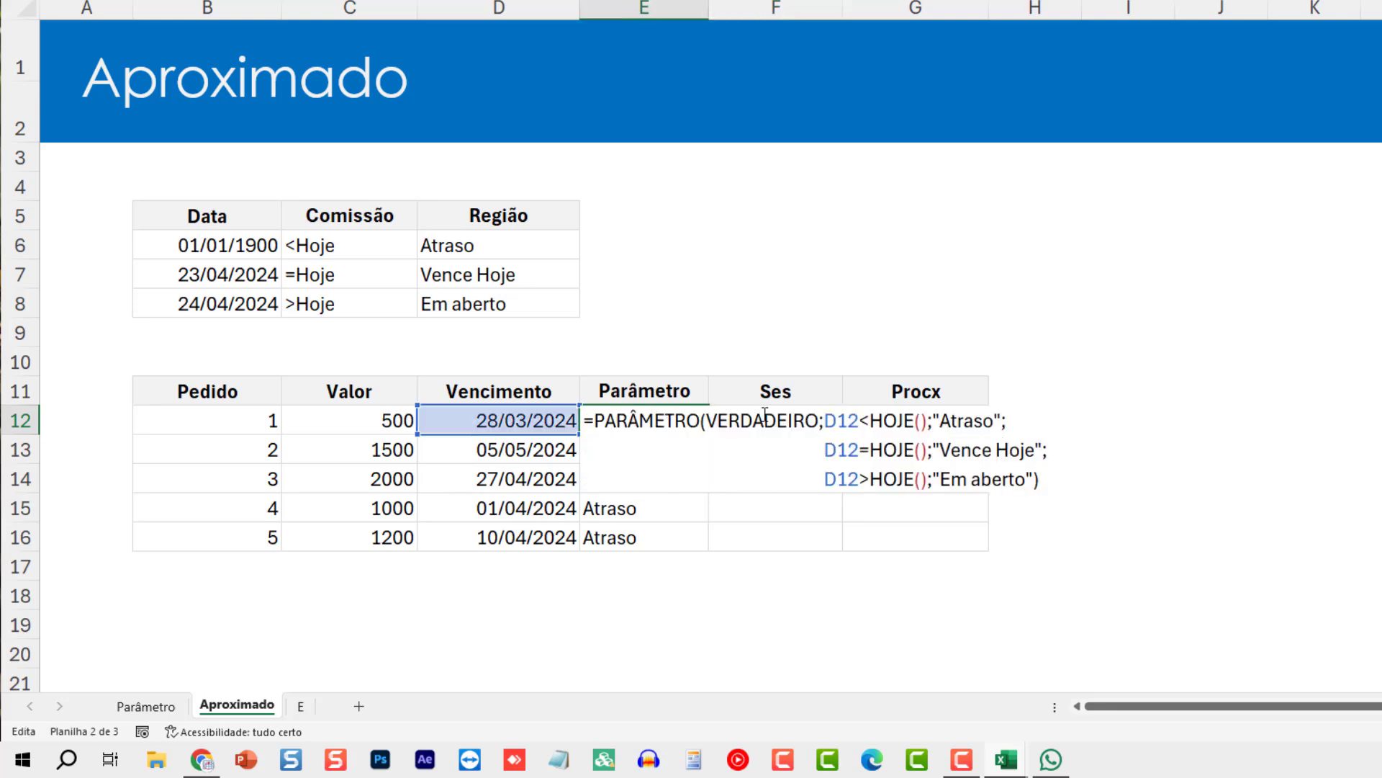
pyautogui.click(856, 423)
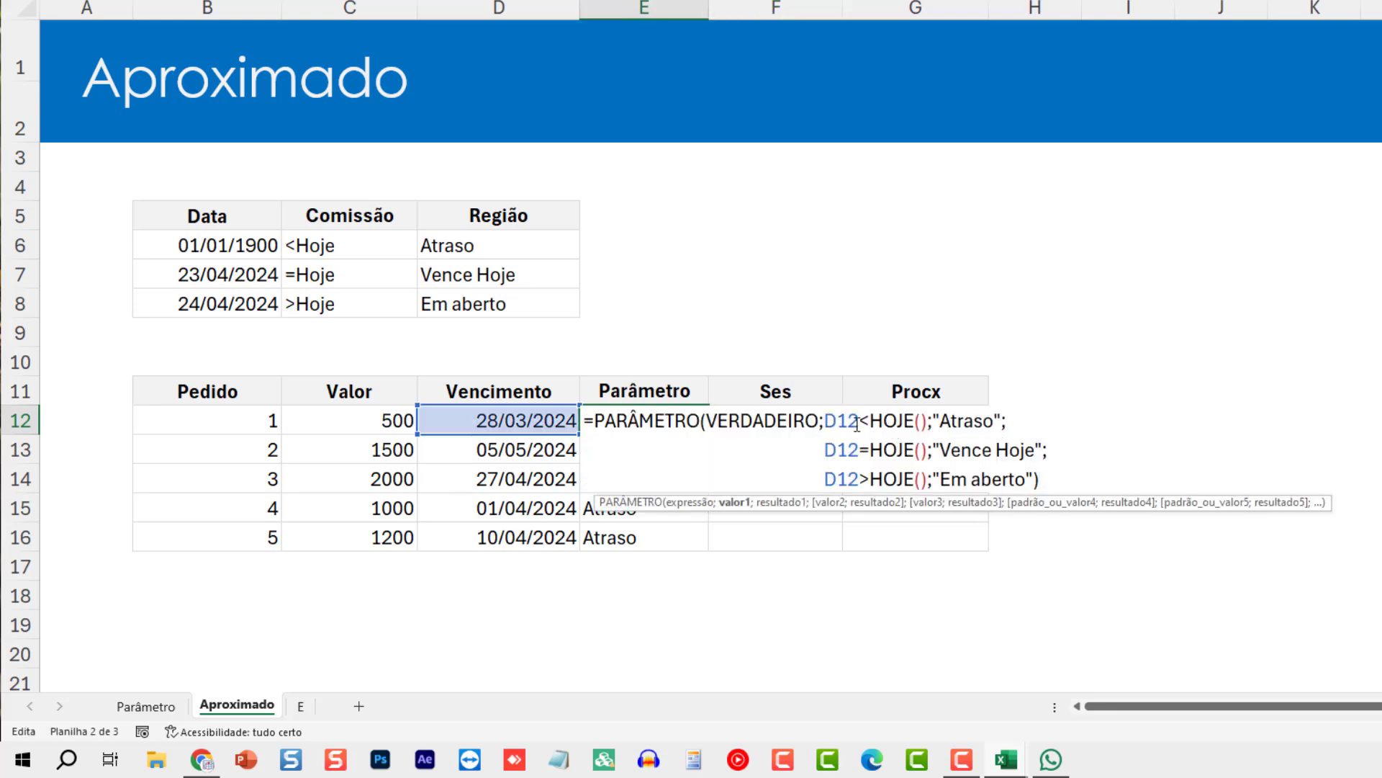
pyautogui.moveTo(829, 421); pyautogui.dragTo(1022, 473)
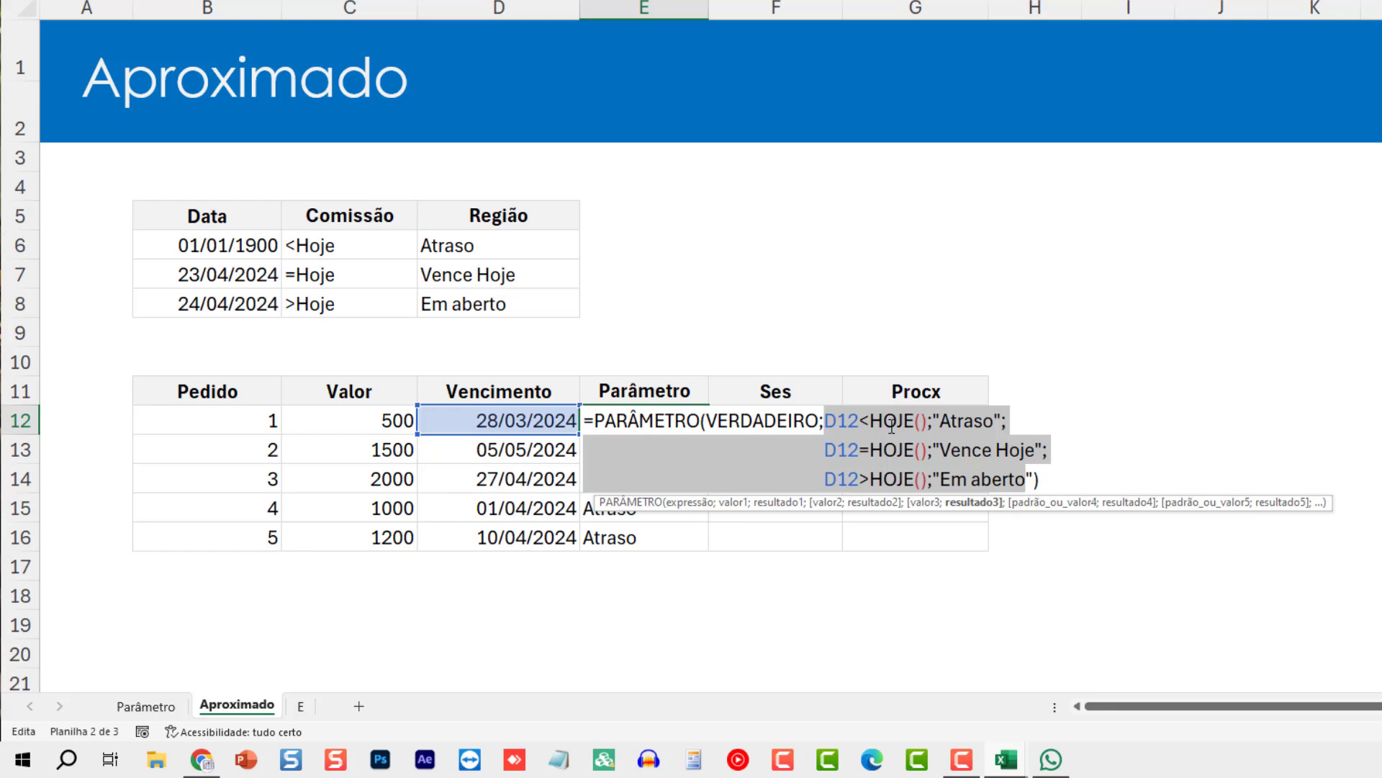
pyautogui.moveTo(841, 422); pyautogui.dragTo(907, 422)
pyautogui.moveTo(954, 422); pyautogui.dragTo(1002, 425)
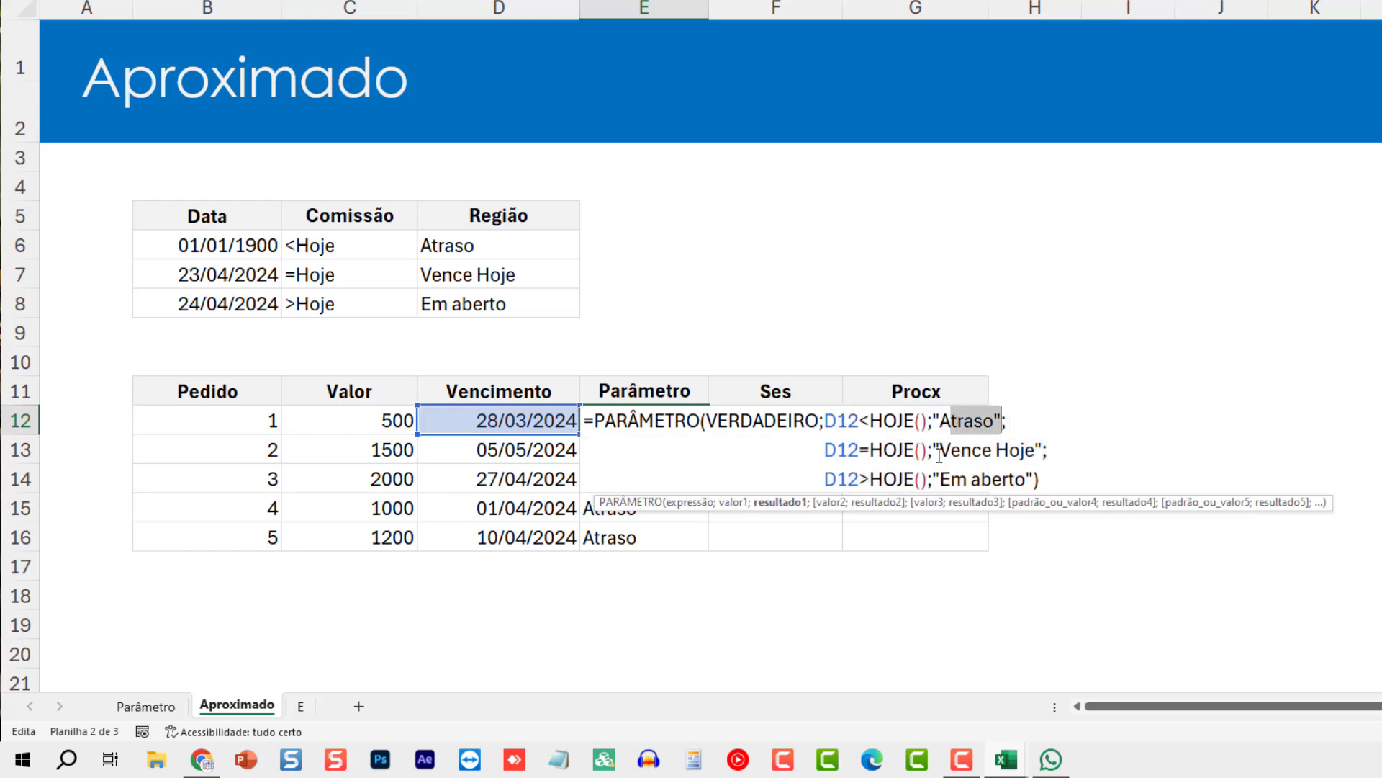
pyautogui.moveTo(862, 458); pyautogui.dragTo(904, 459)
pyautogui.moveTo(960, 453); pyautogui.dragTo(992, 455)
pyautogui.moveTo(882, 483); pyautogui.dragTo(915, 483)
pyautogui.moveTo(968, 480); pyautogui.dragTo(983, 480)
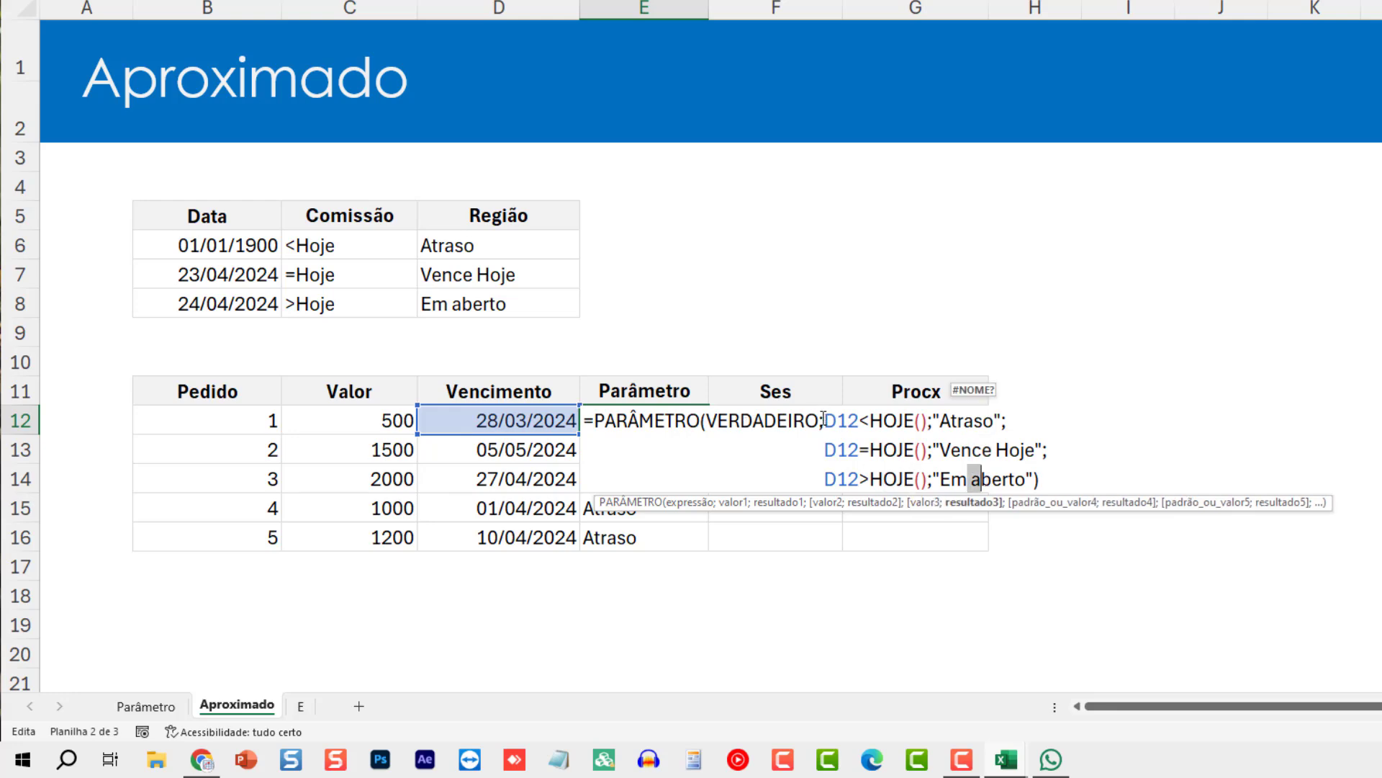
pyautogui.moveTo(823, 421); pyautogui.dragTo(708, 422)
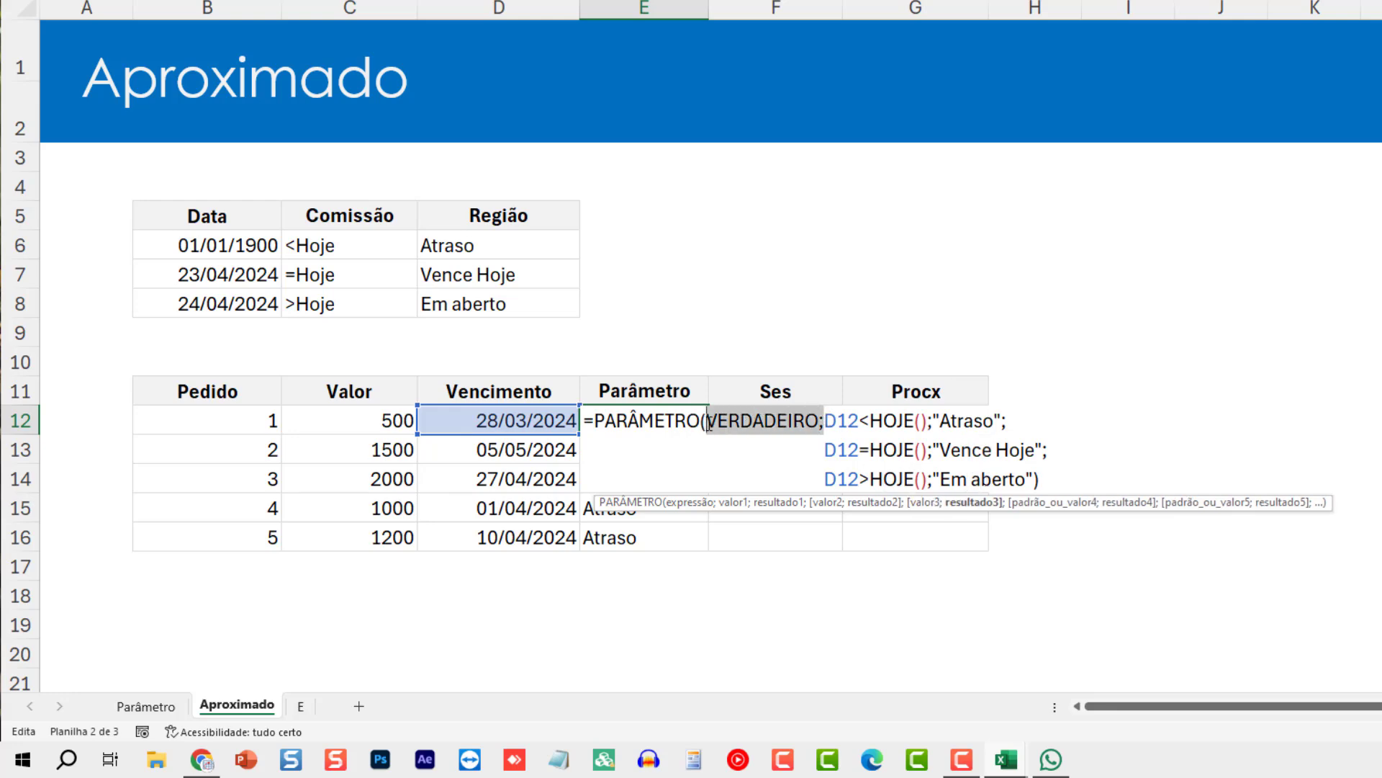
pyautogui.click(1037, 480)
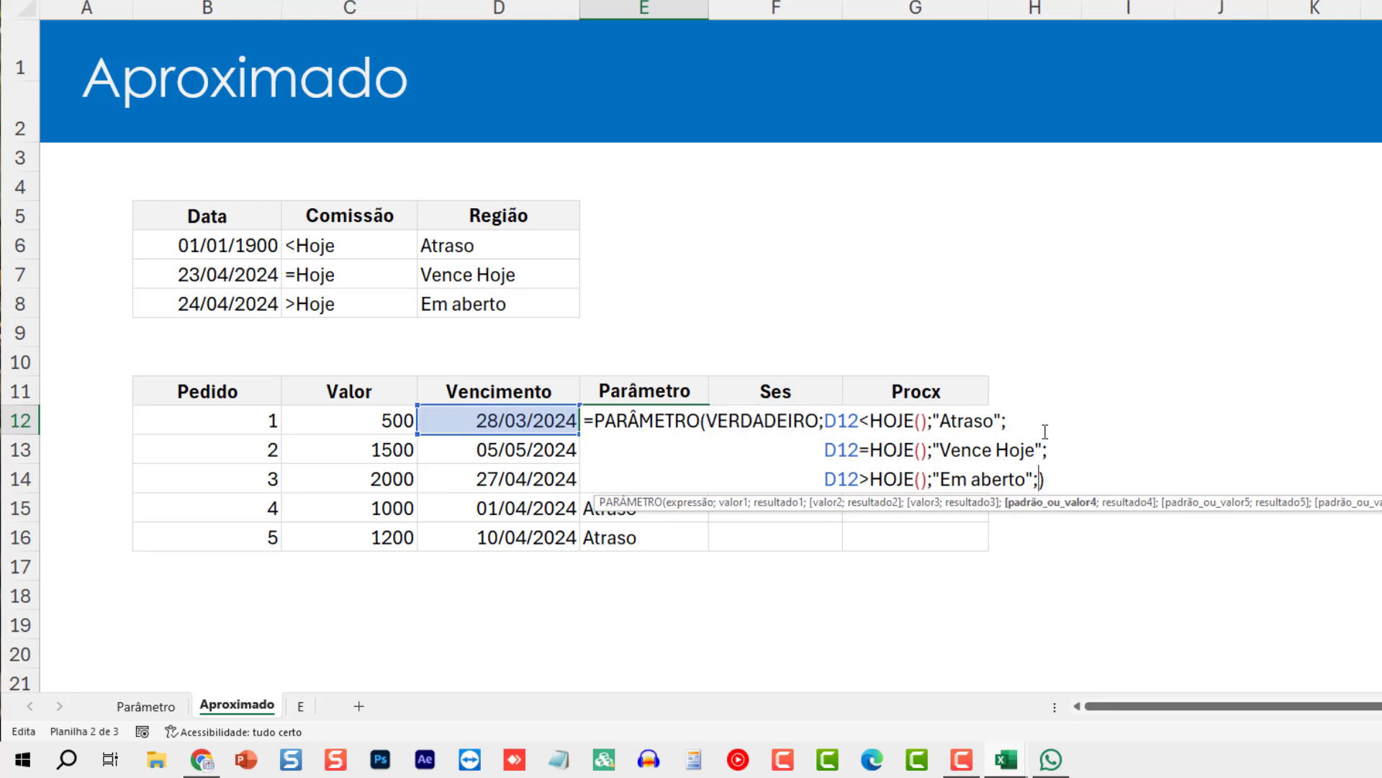
pyautogui.hotkey('ctrl', 'Return')
# Step: Copy the three condition and result pairs from the PARÂMETRO formula in E12, leaving that formula as it is
pyautogui.click(766, 424)
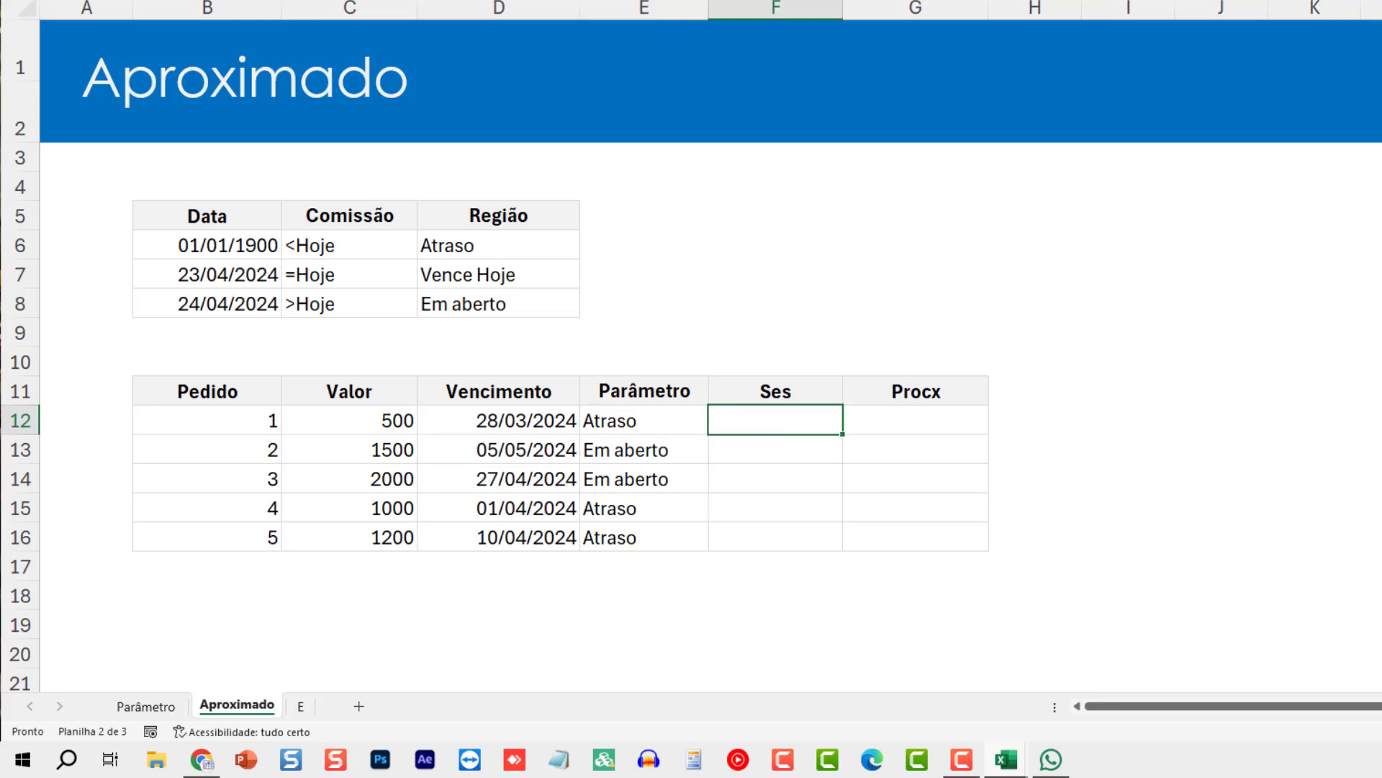
pyautogui.write('=')
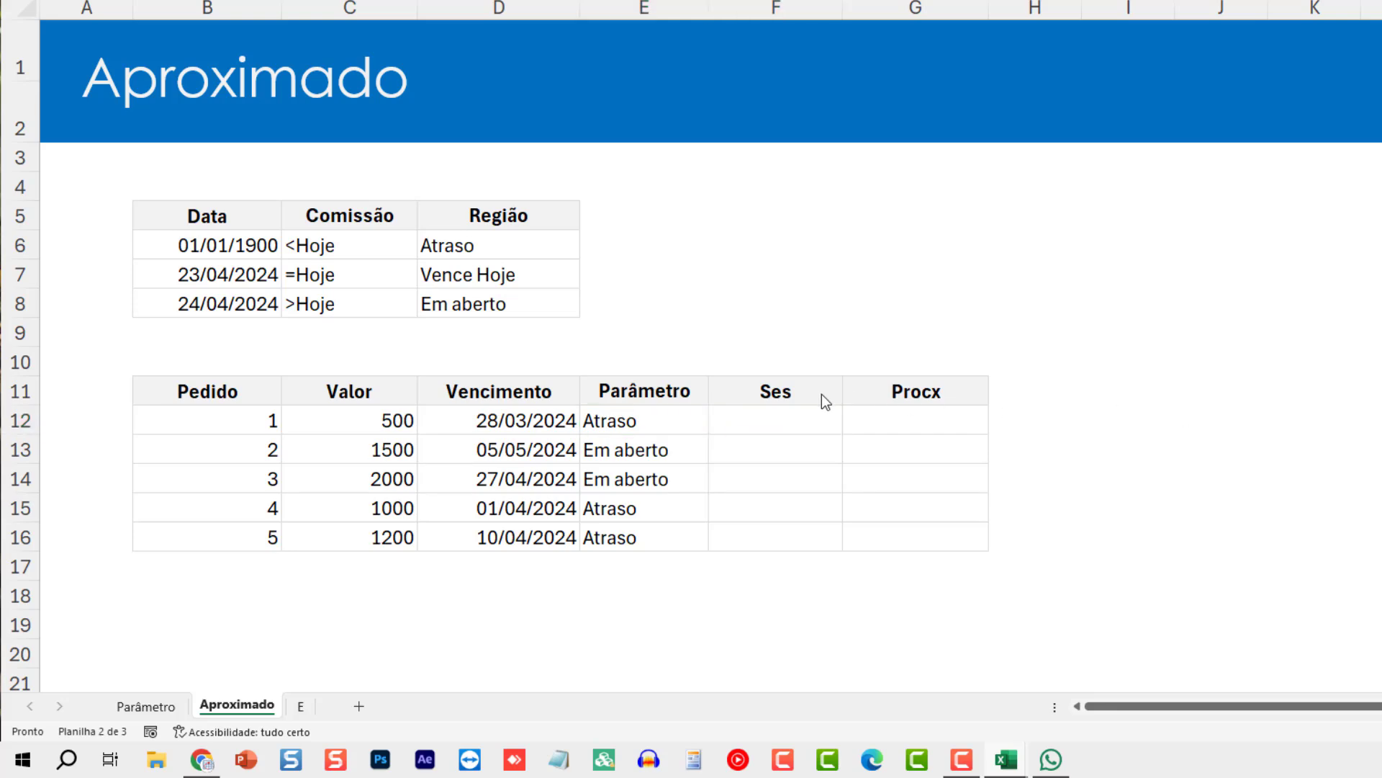
pyautogui.click(770, 426)
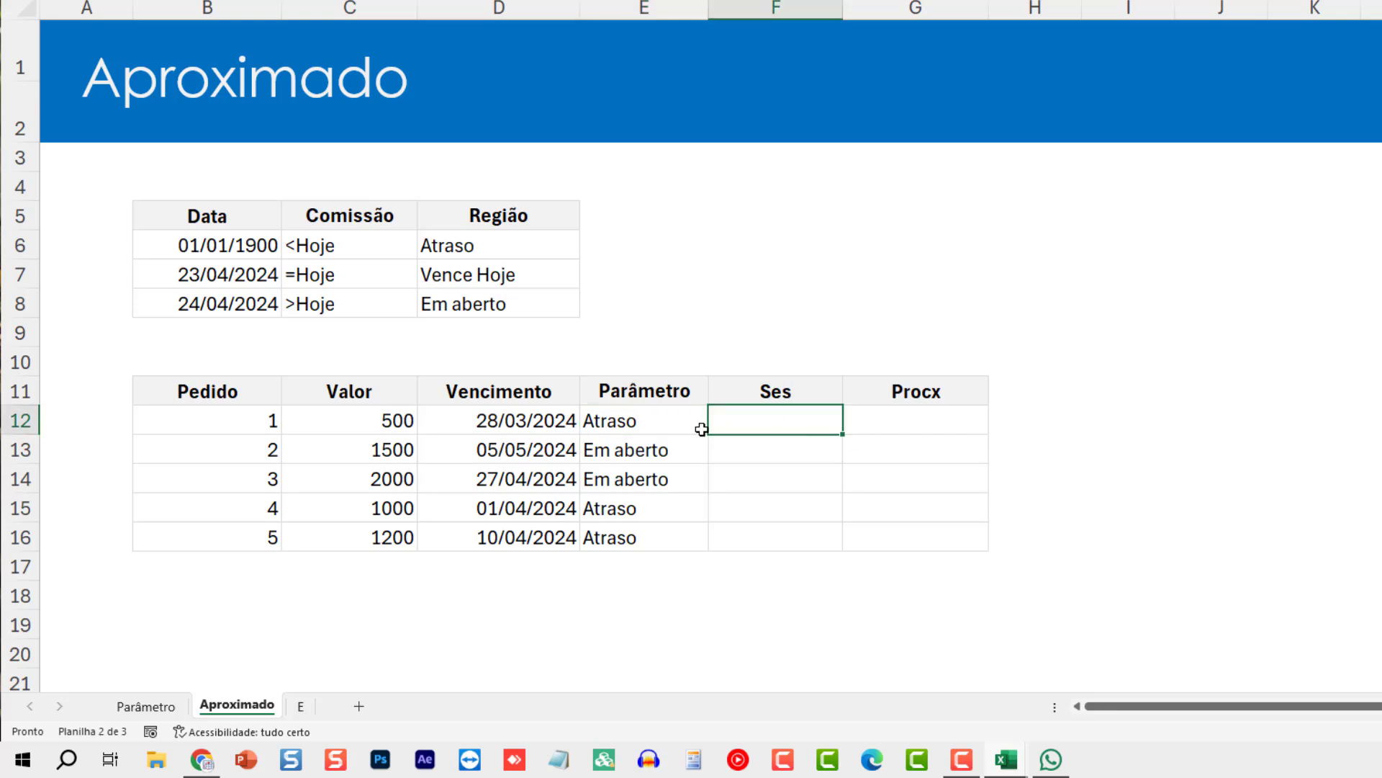
pyautogui.doubleClick(626, 418)
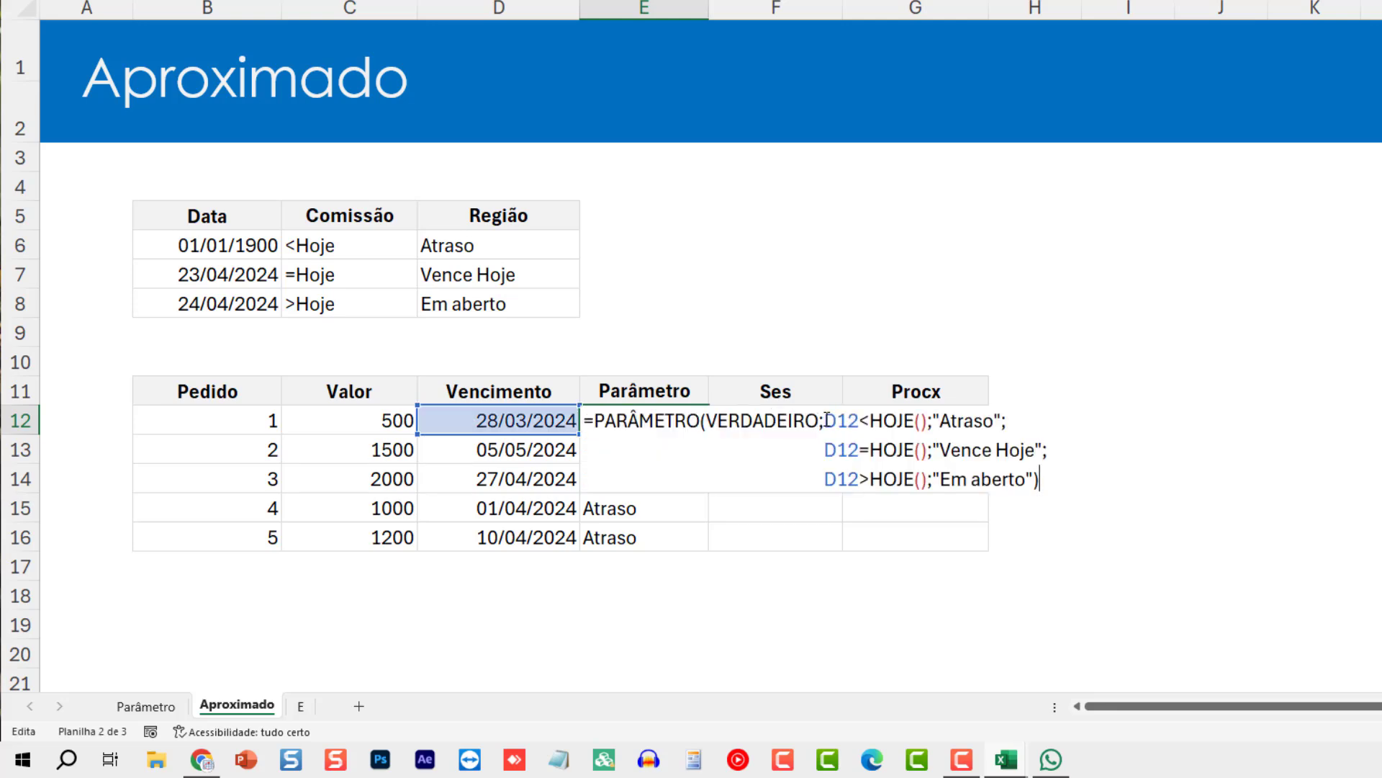
pyautogui.moveTo(826, 420); pyautogui.dragTo(1028, 479)
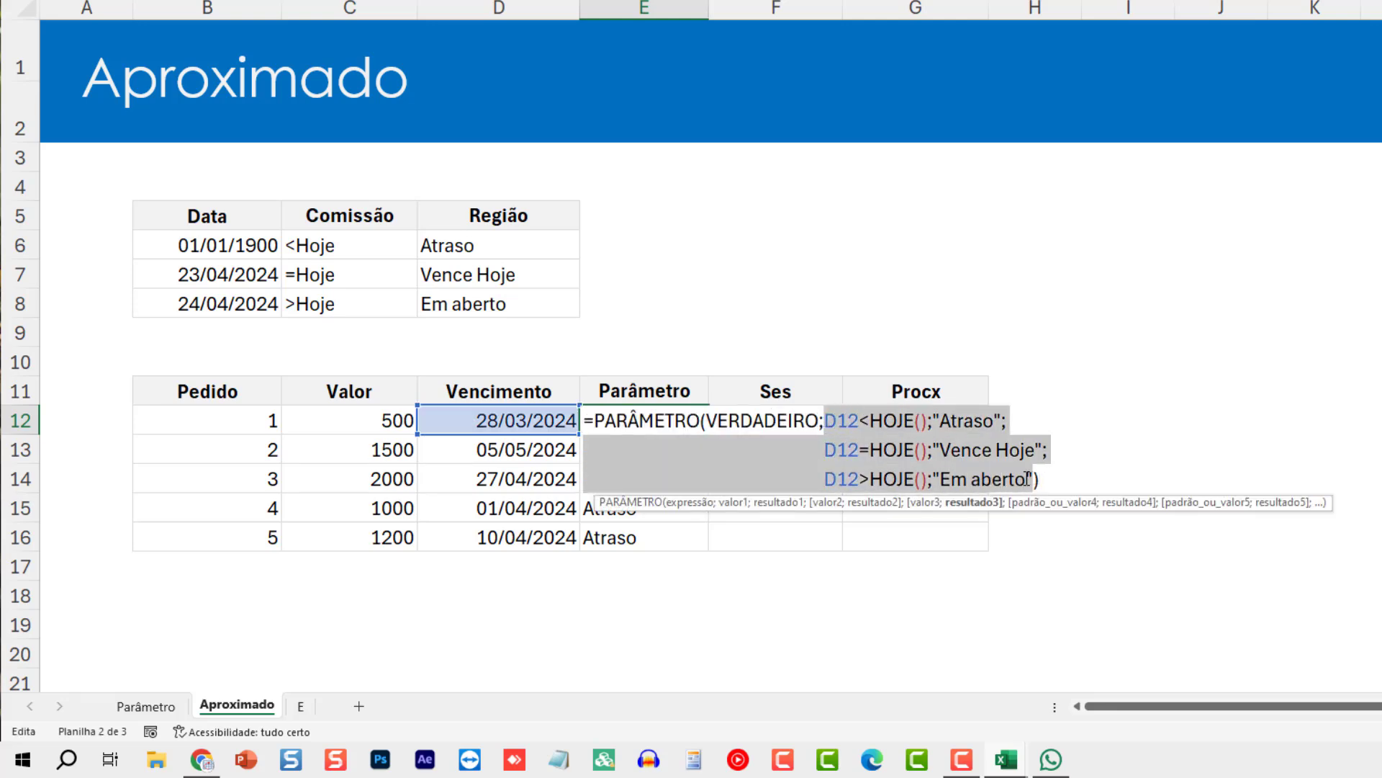
pyautogui.press('Escape')
# Step: Start a SES formula in F12 and paste the copied condition and result pairs as its arguments
pyautogui.click(828, 428)
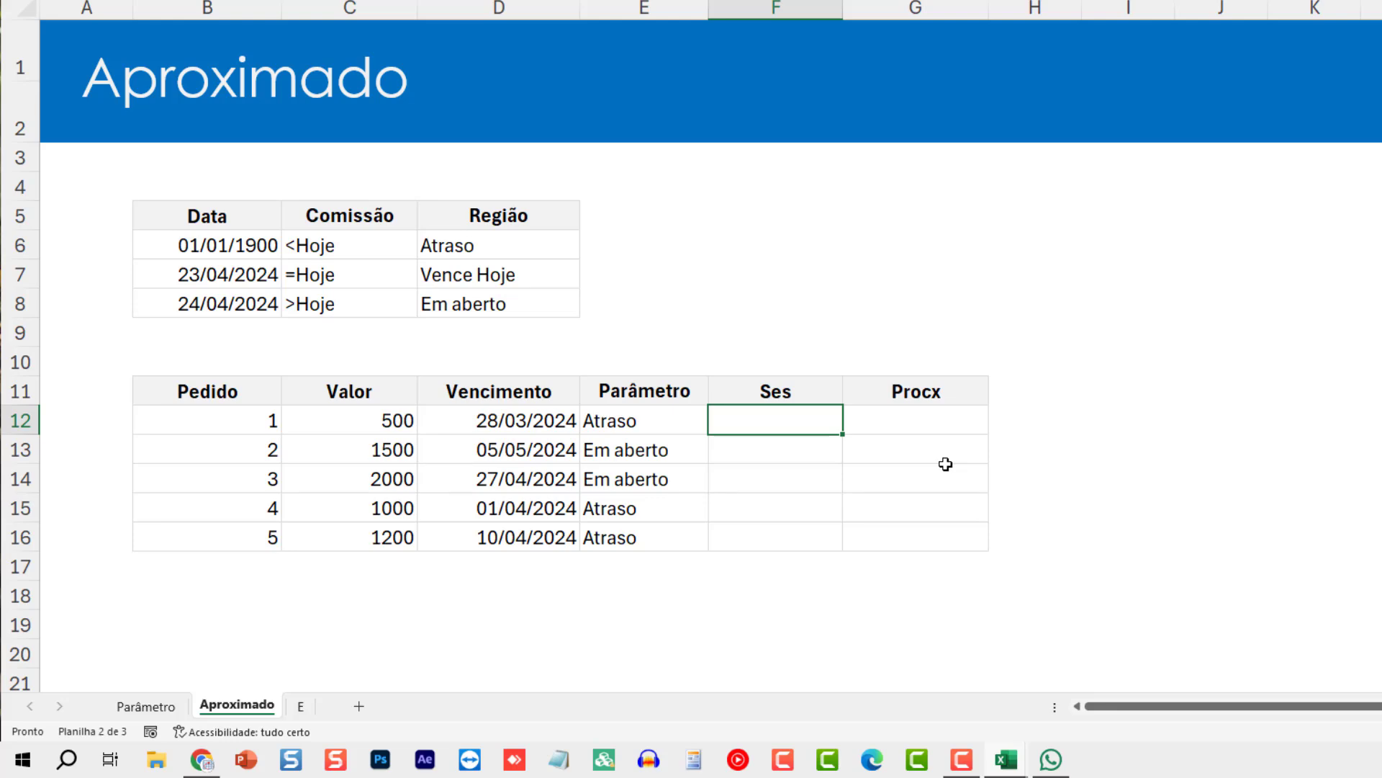
pyautogui.write('=ses(')
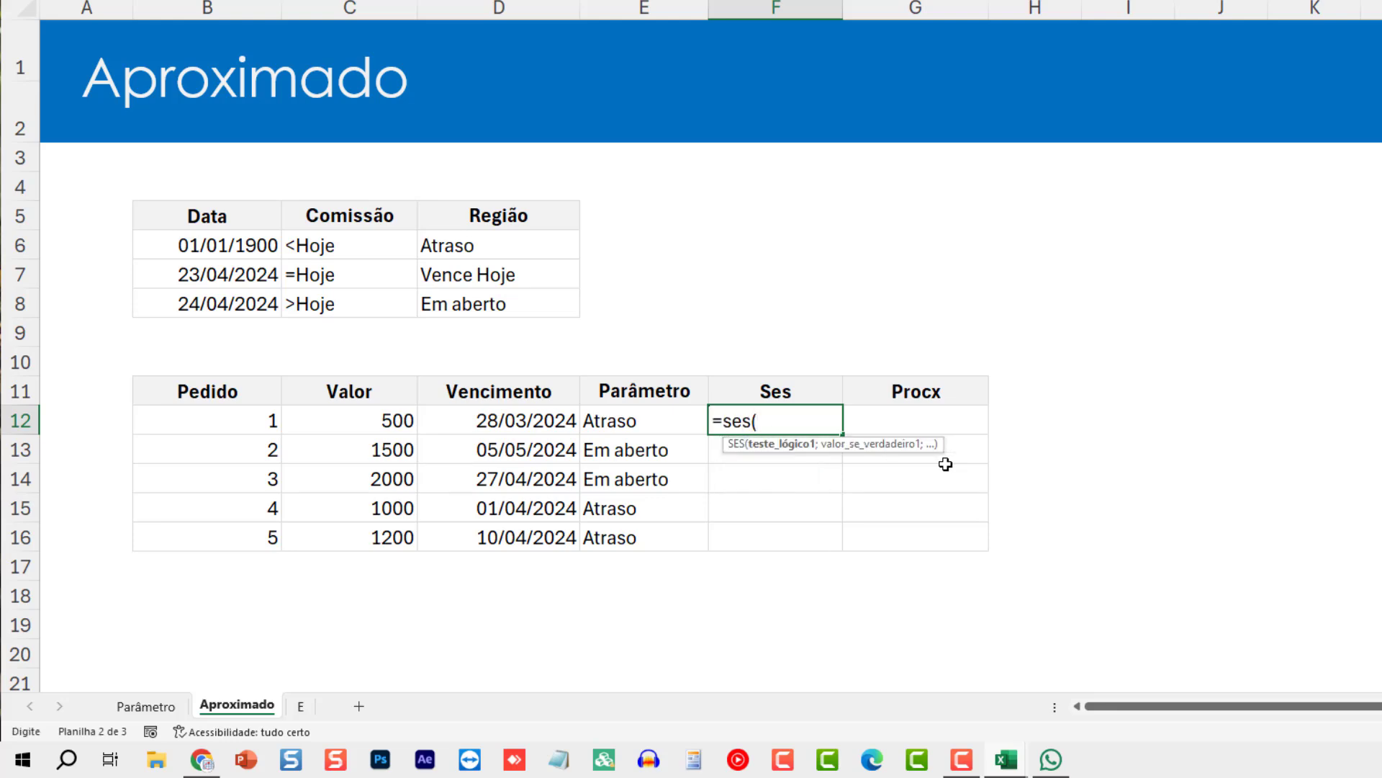
pyautogui.hotkey('ctrl', 'v')
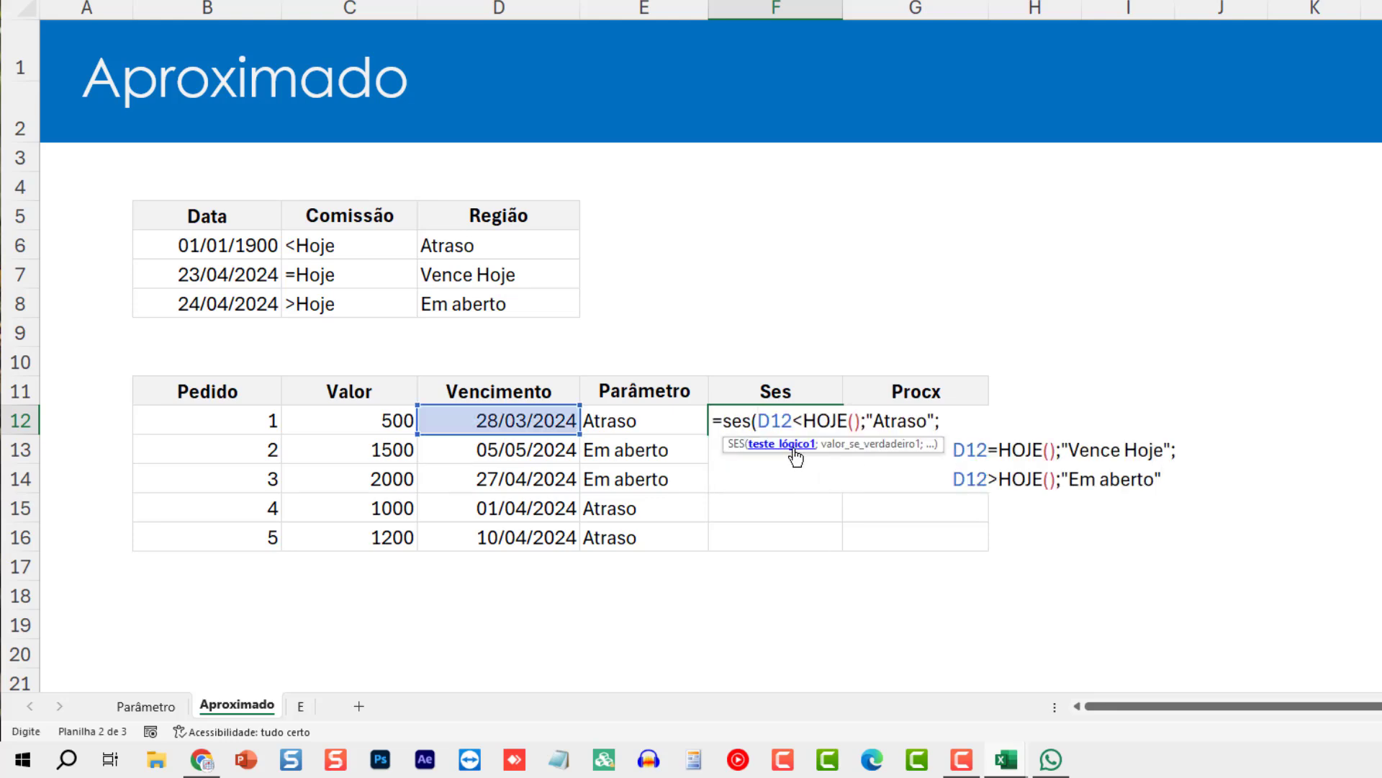
# Step: Remove the extra spaces before the second and third conditions of the F12 SES formula and close its parenthesis
pyautogui.moveTo(777, 460); pyautogui.dragTo(763, 324)
pyautogui.click(753, 448)
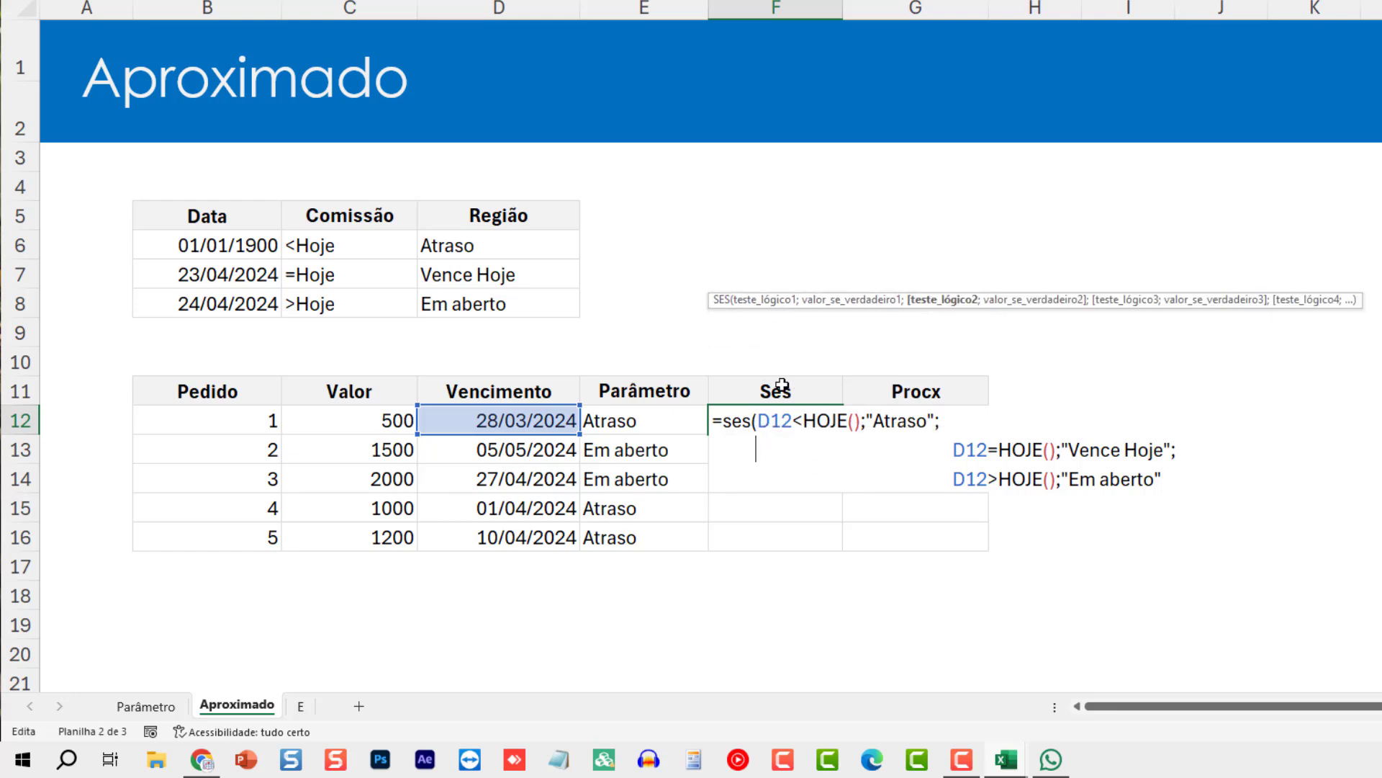
pyautogui.hotkey('ctrl', 'shift', 'Right')
pyautogui.press('Delete')
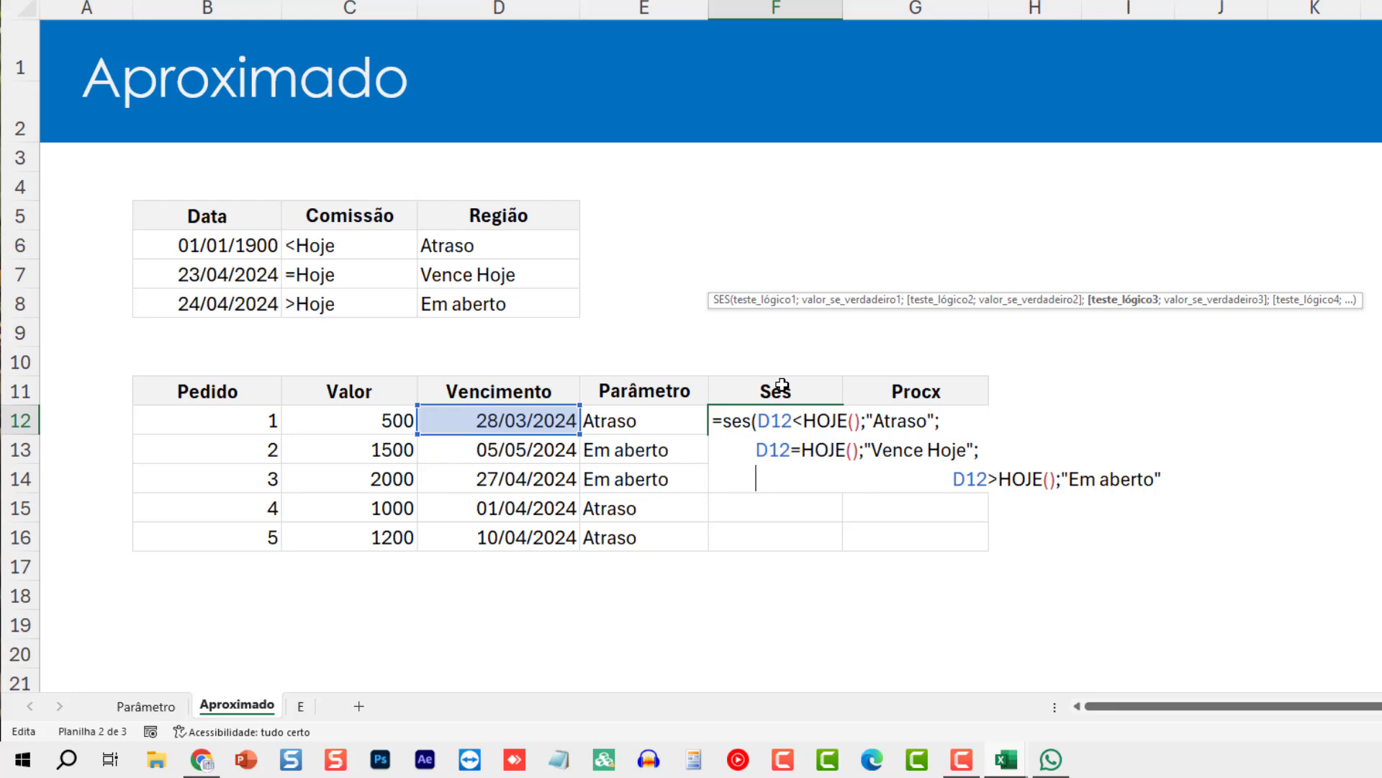
pyautogui.hotkey('ctrl', 'shift', 'Right')
pyautogui.press('Delete')
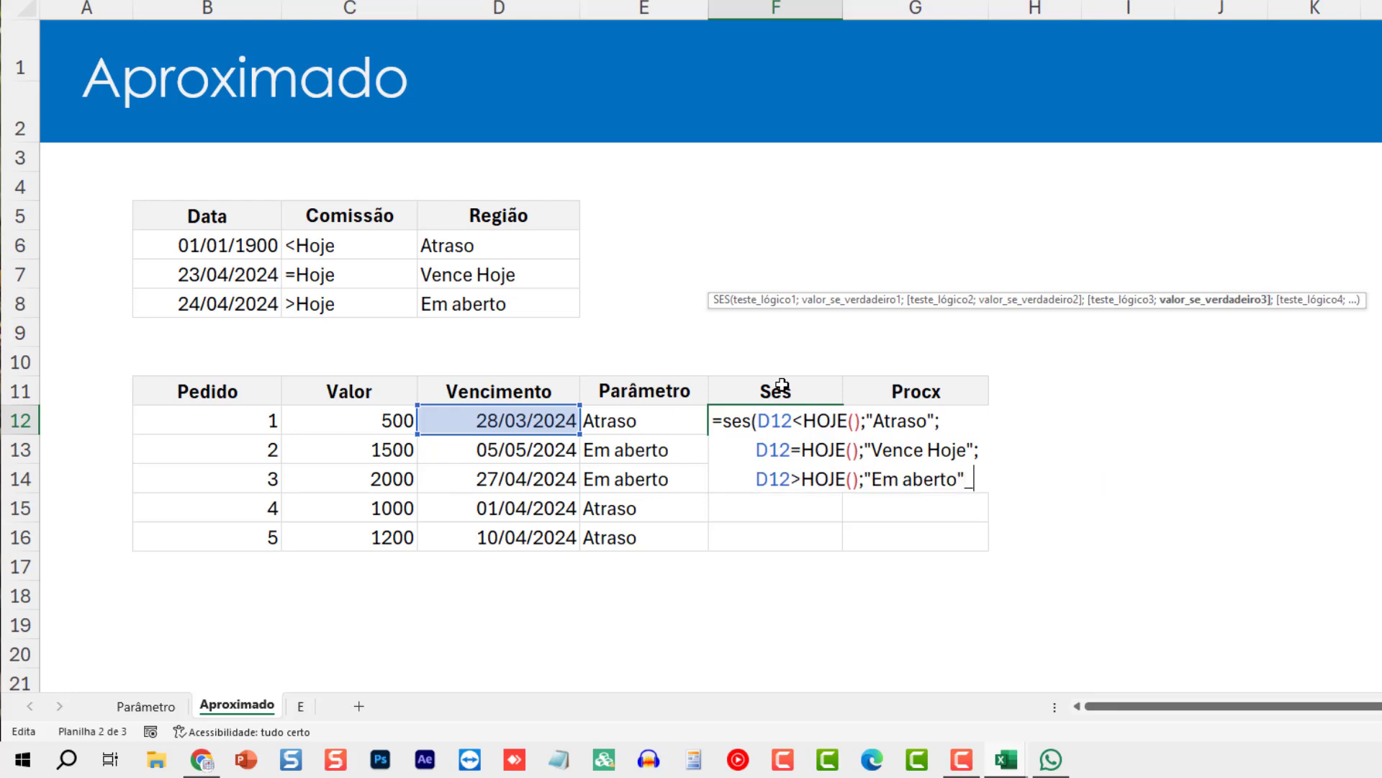
pyautogui.press('End')
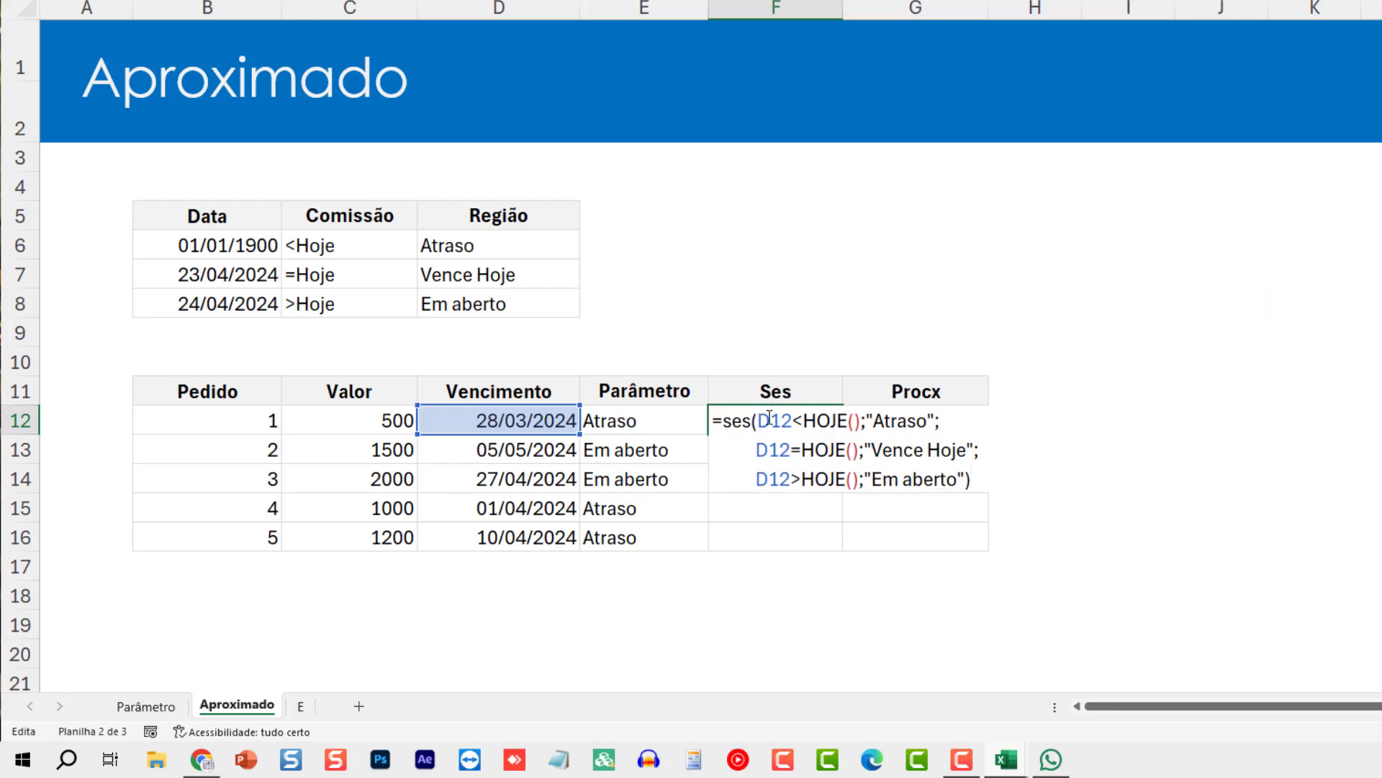
# Step: Examine how each logical test and its result in the F12 formula match the SES arguments
pyautogui.click(769, 417)
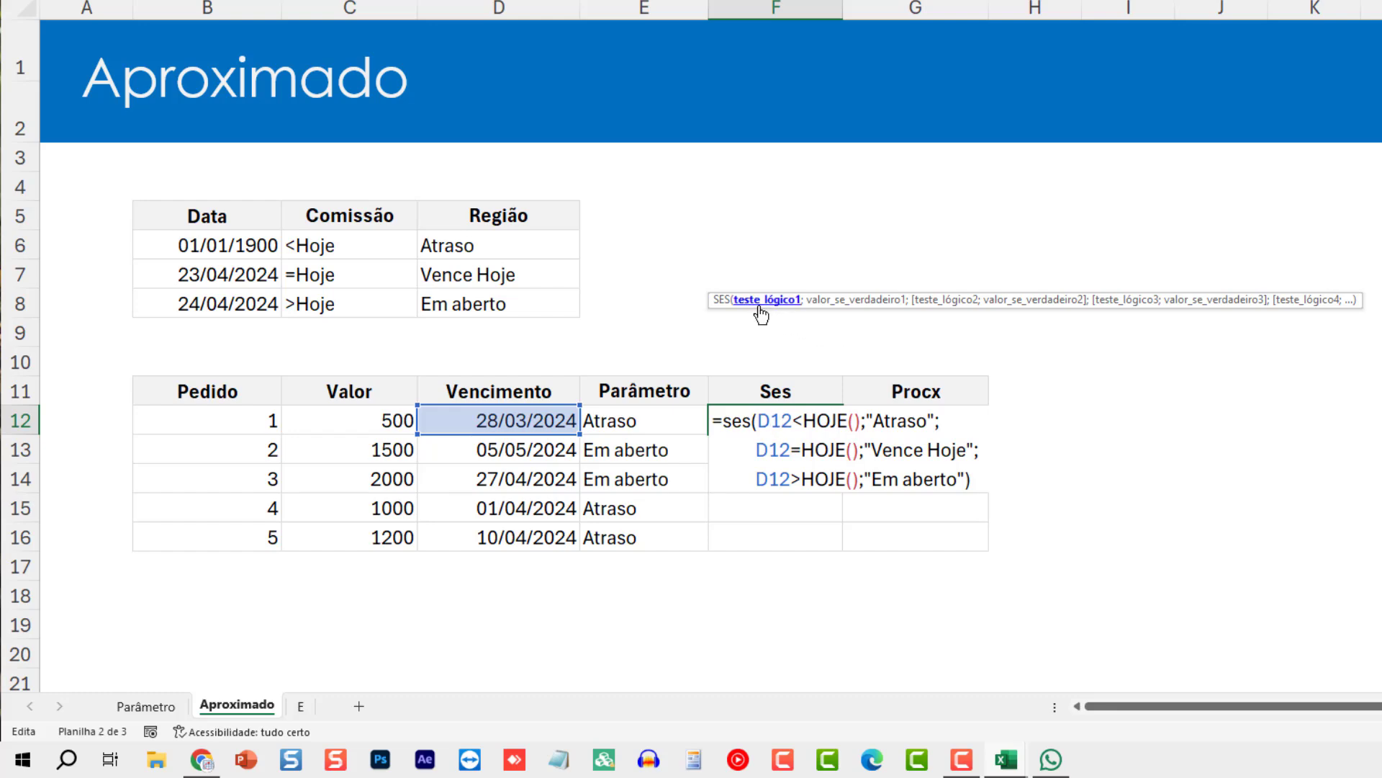
pyautogui.moveTo(731, 307); pyautogui.dragTo(724, 366)
pyautogui.moveTo(761, 421); pyautogui.dragTo(868, 427)
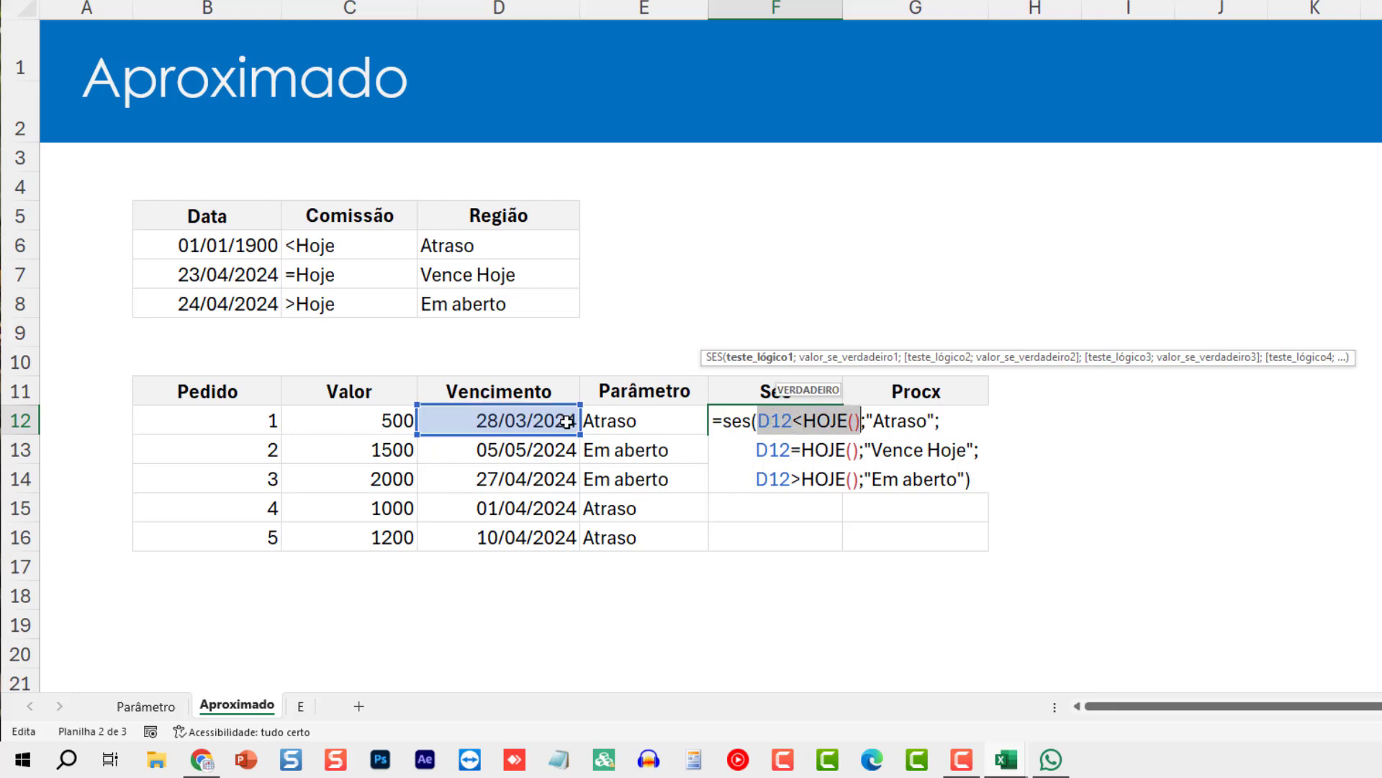
pyautogui.click(907, 419)
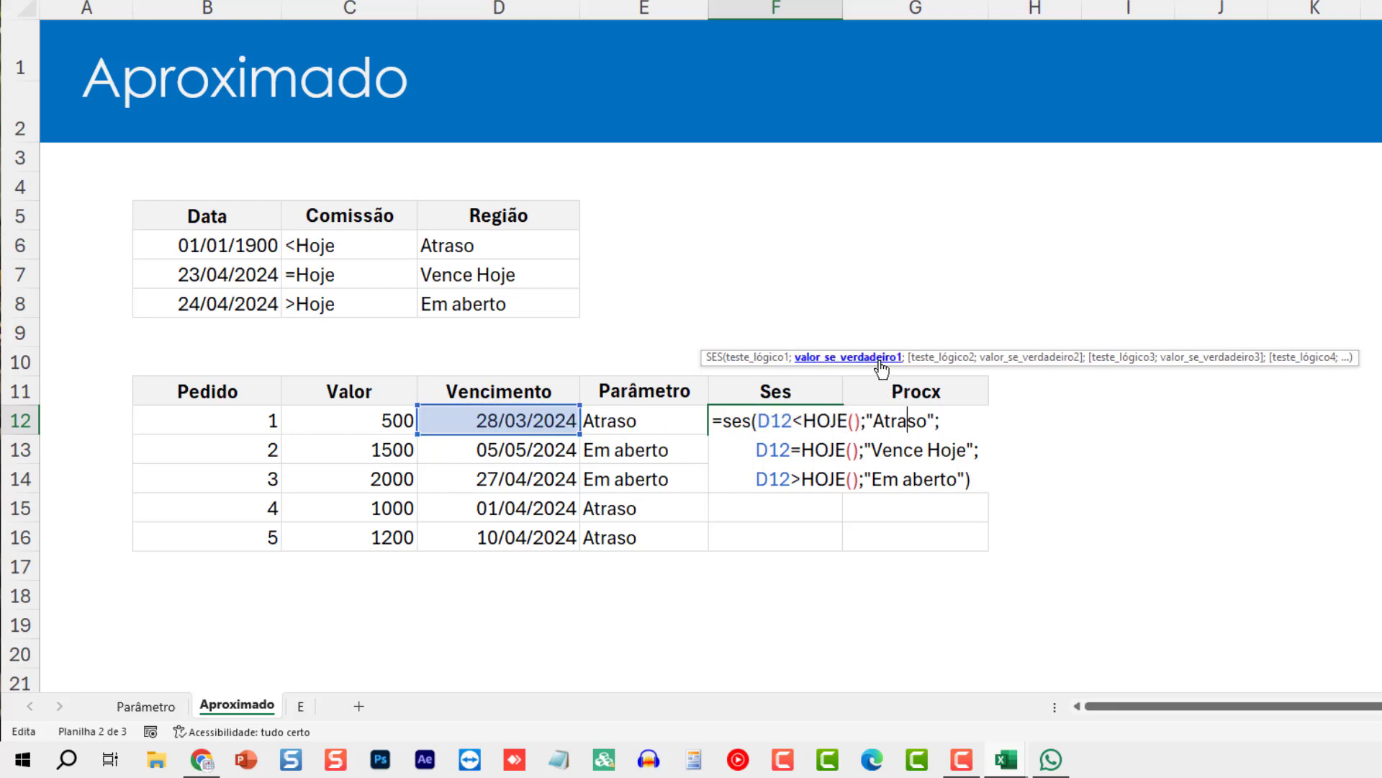
pyautogui.click(769, 448)
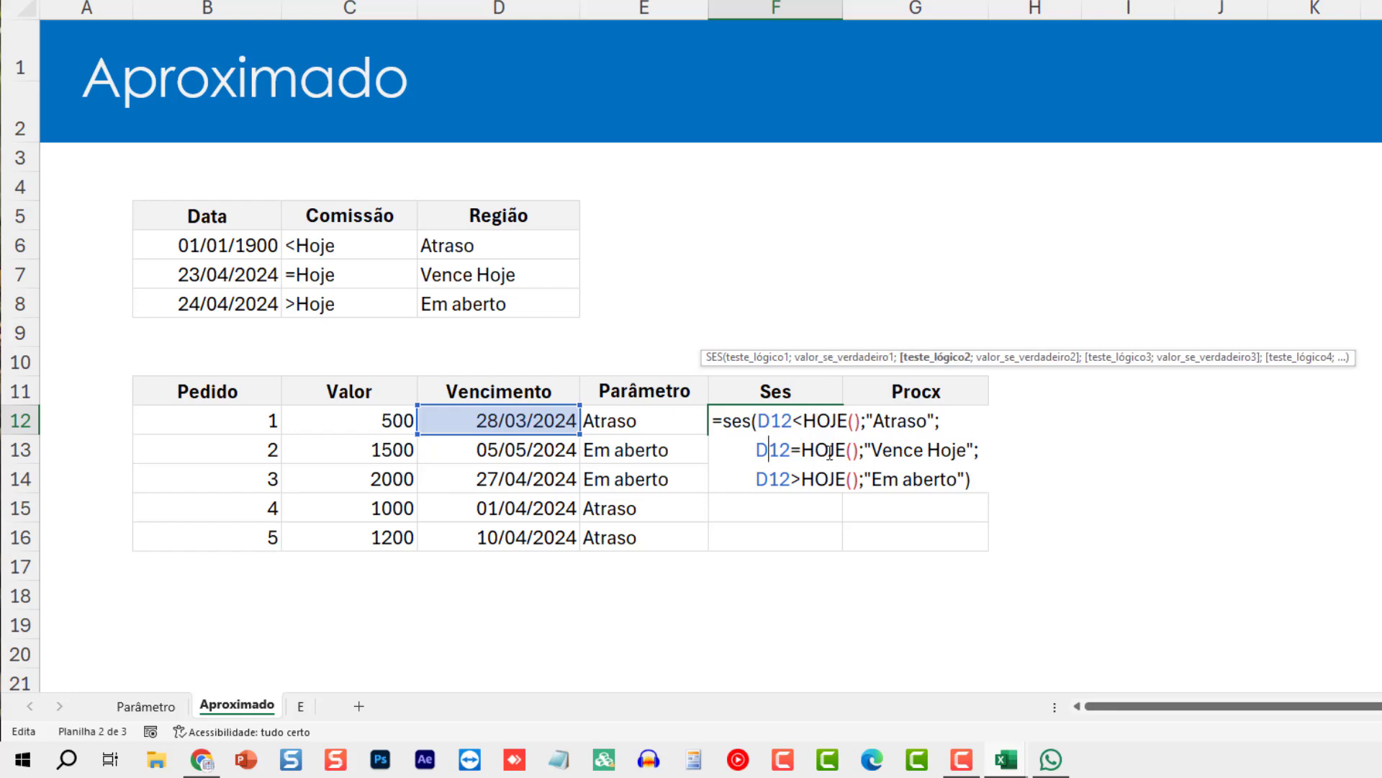
pyautogui.click(928, 450)
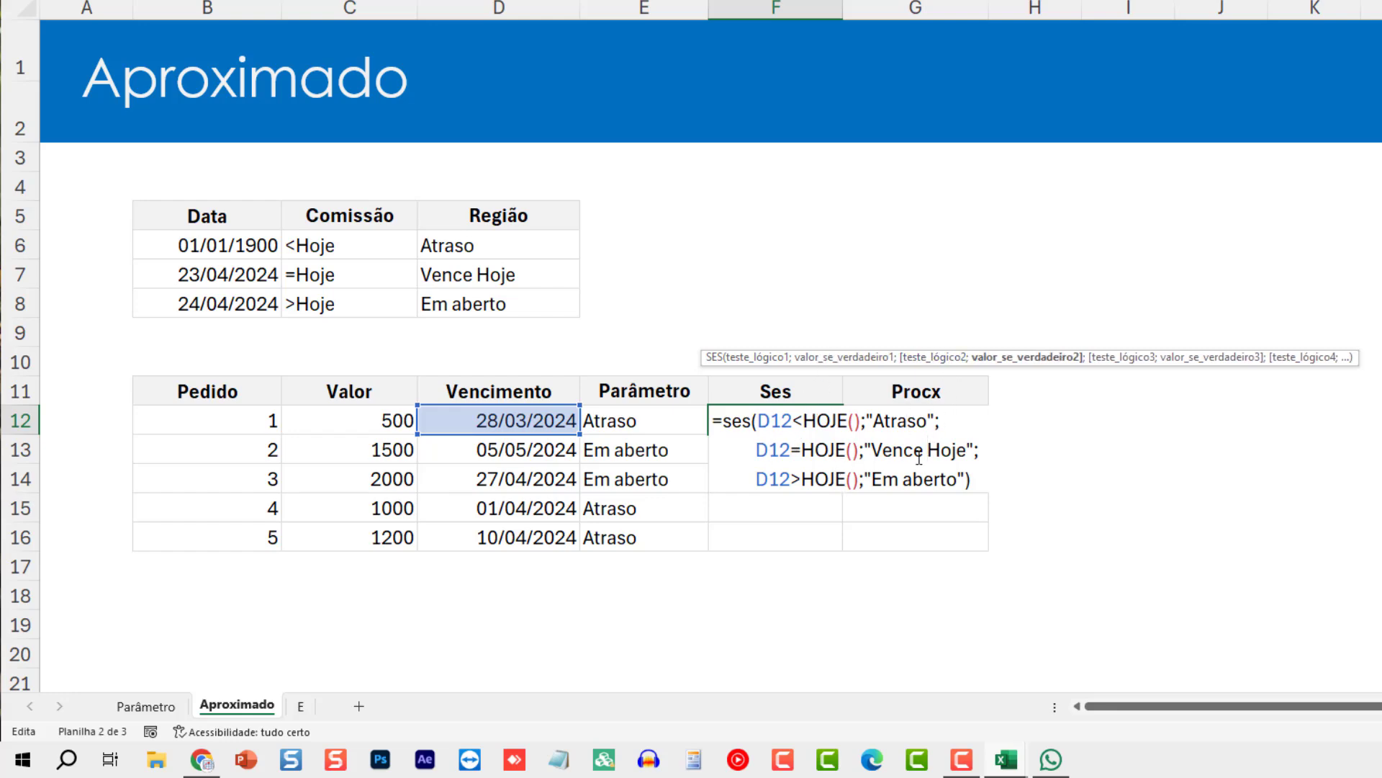
pyautogui.click(793, 478)
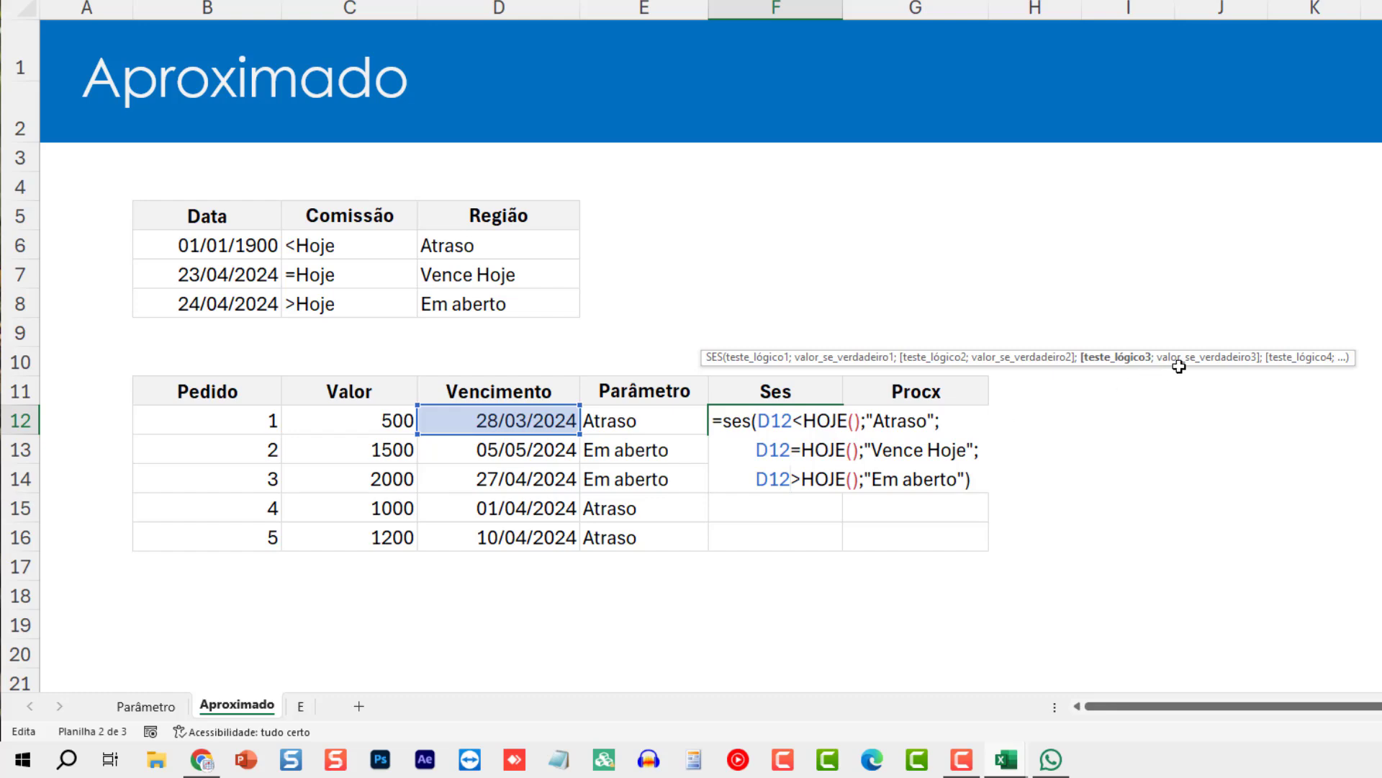
pyautogui.click(900, 488)
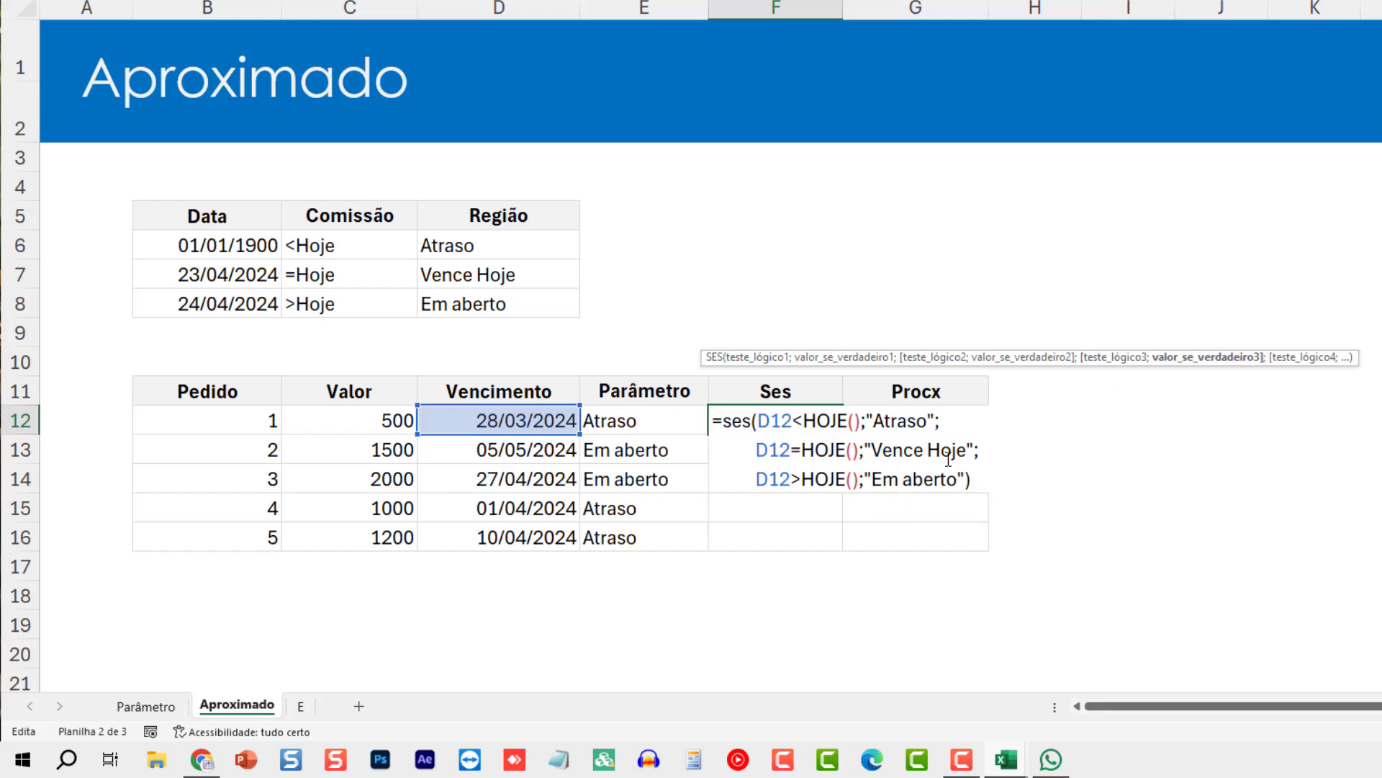
# Step: Enter the SES formula in F12 and copy it down through F16
pyautogui.press('Return')
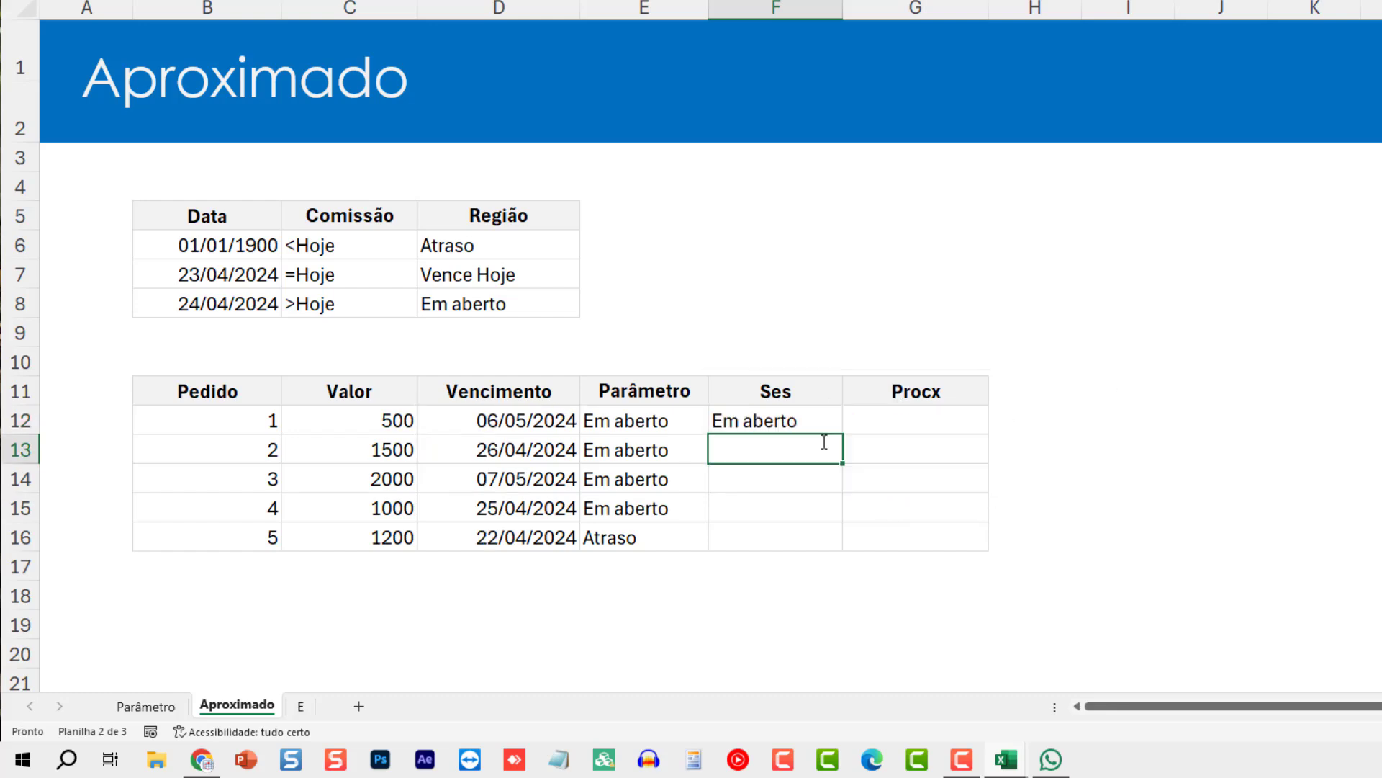
pyautogui.press('Up')
pyautogui.hotkey('ctrl', 'c')
pyautogui.press('Down')
pyautogui.hotkey('ctrl', 'v')
pyautogui.press('Down')
pyautogui.hotkey('ctrl', 'v')
pyautogui.press('Down')
pyautogui.hotkey('ctrl', 'v')
pyautogui.press('Down')
pyautogui.hotkey('ctrl', 'v')
pyautogui.press('Down')
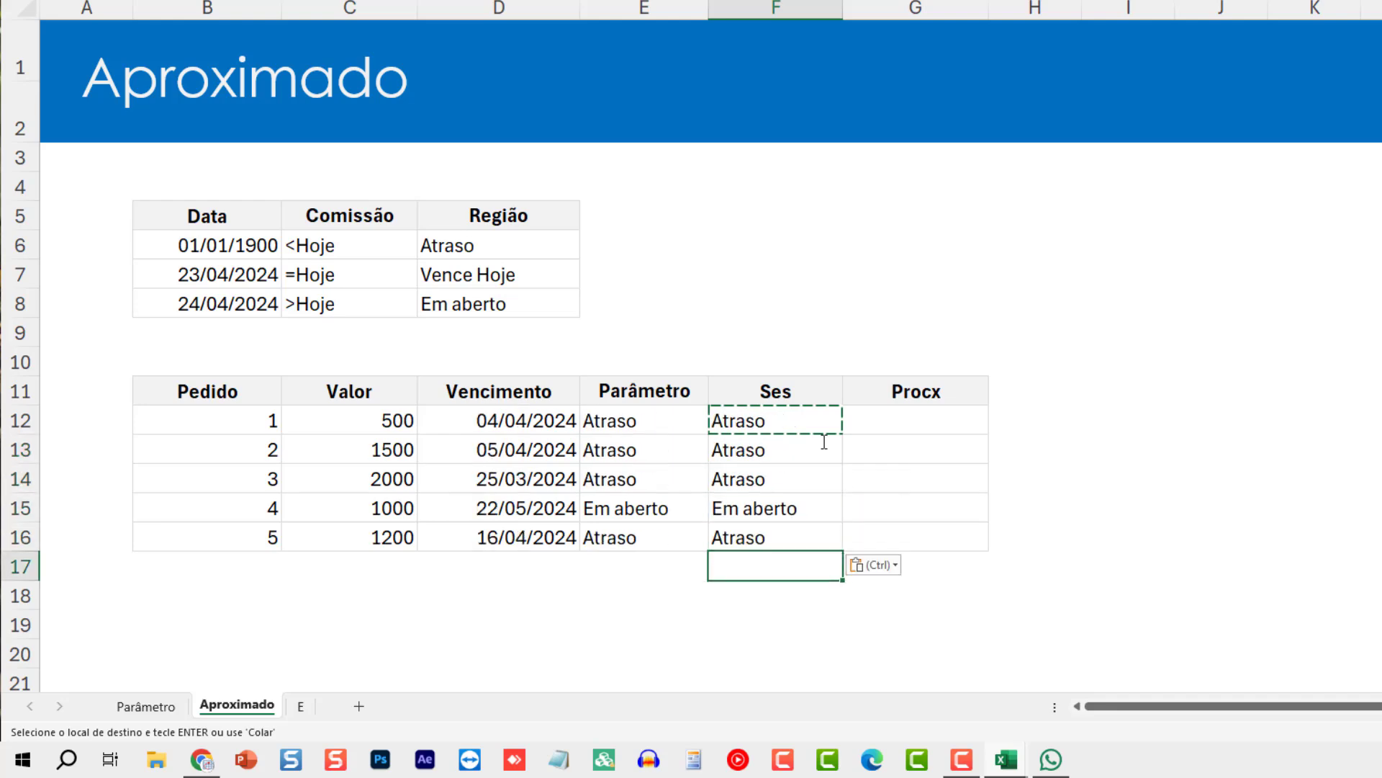
pyautogui.press('Escape')
# Step: Check the copied SES formulas in F13 and F15
pyautogui.doubleClick(792, 450)
pyautogui.press('Escape')
pyautogui.doubleClick(772, 510)
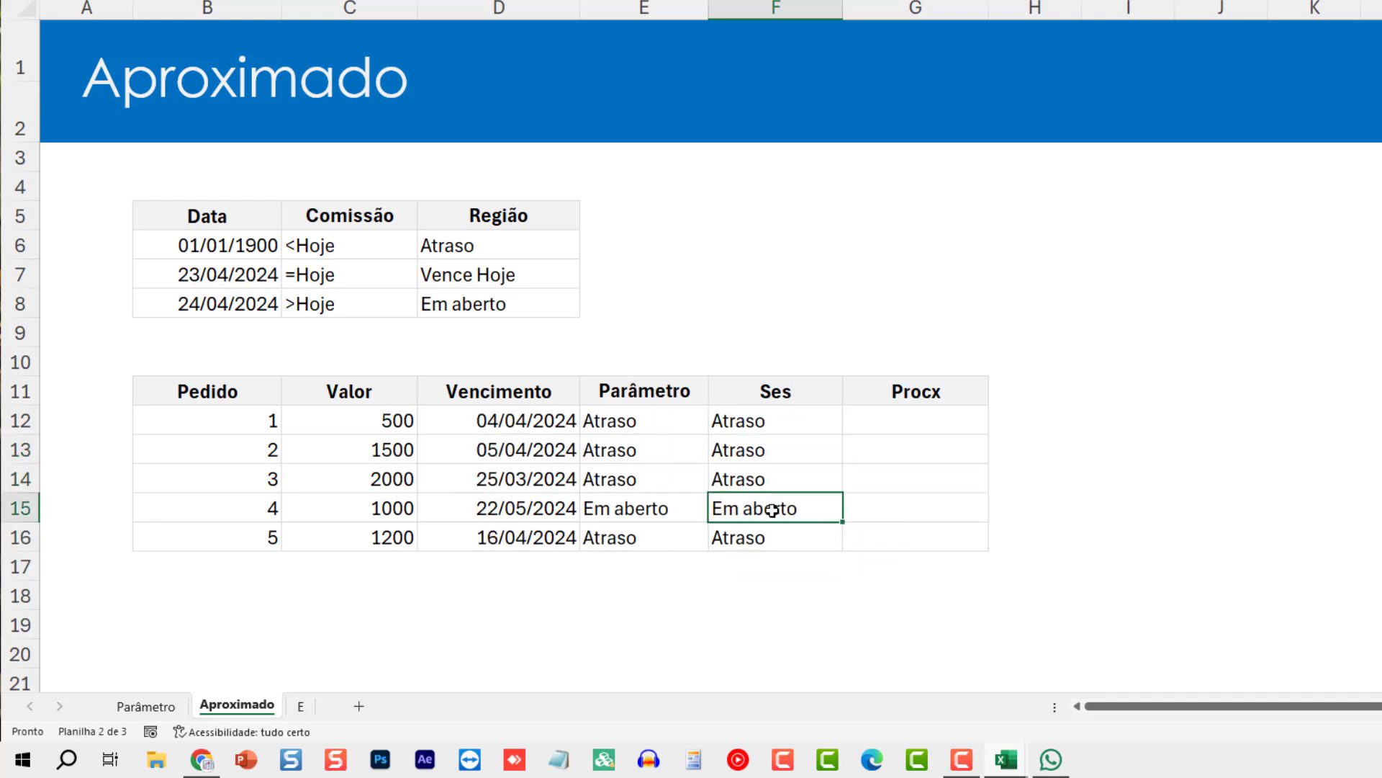
# Step: Compare the PARÂMETRO formula in E12 with the SES formulas in F12 and F14
pyautogui.press('Escape')
pyautogui.doubleClick(673, 425)
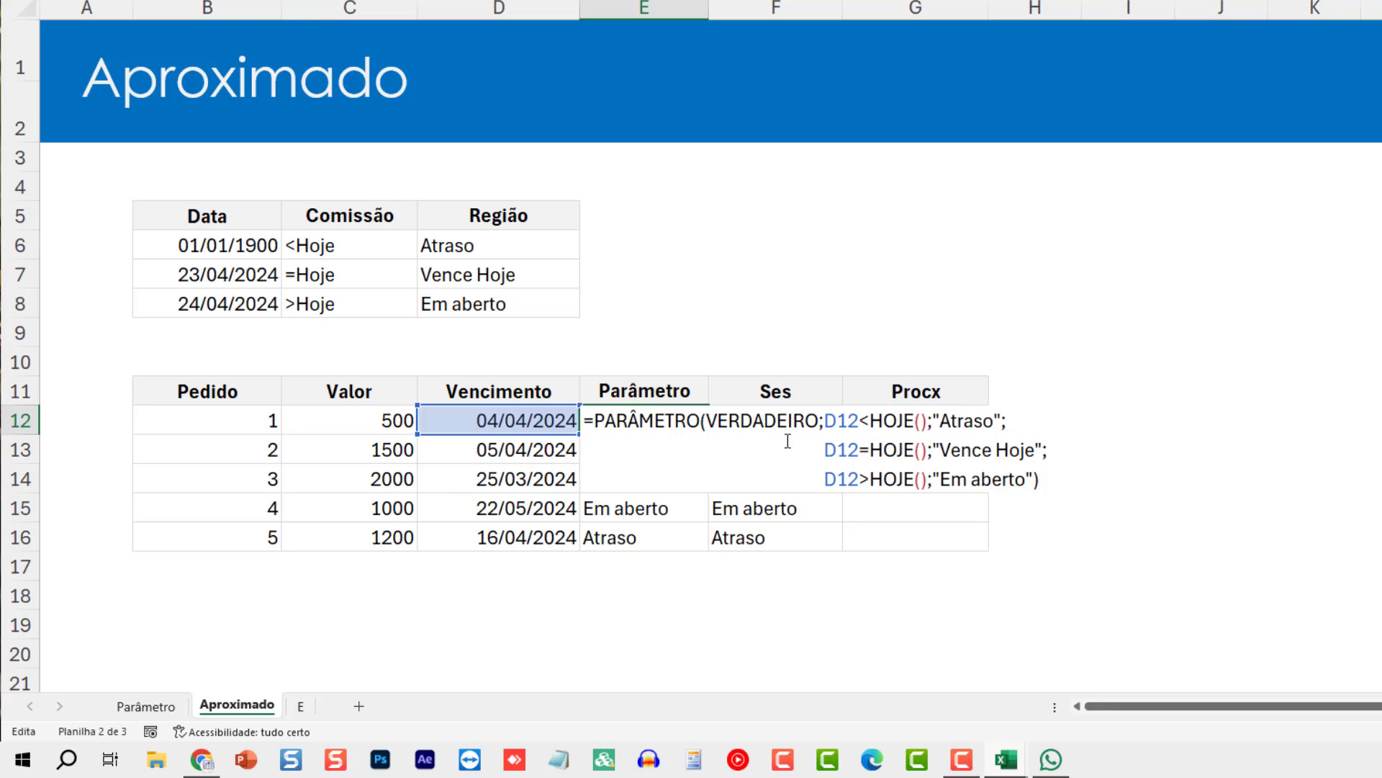
pyautogui.press('Escape')
pyautogui.doubleClick(765, 423)
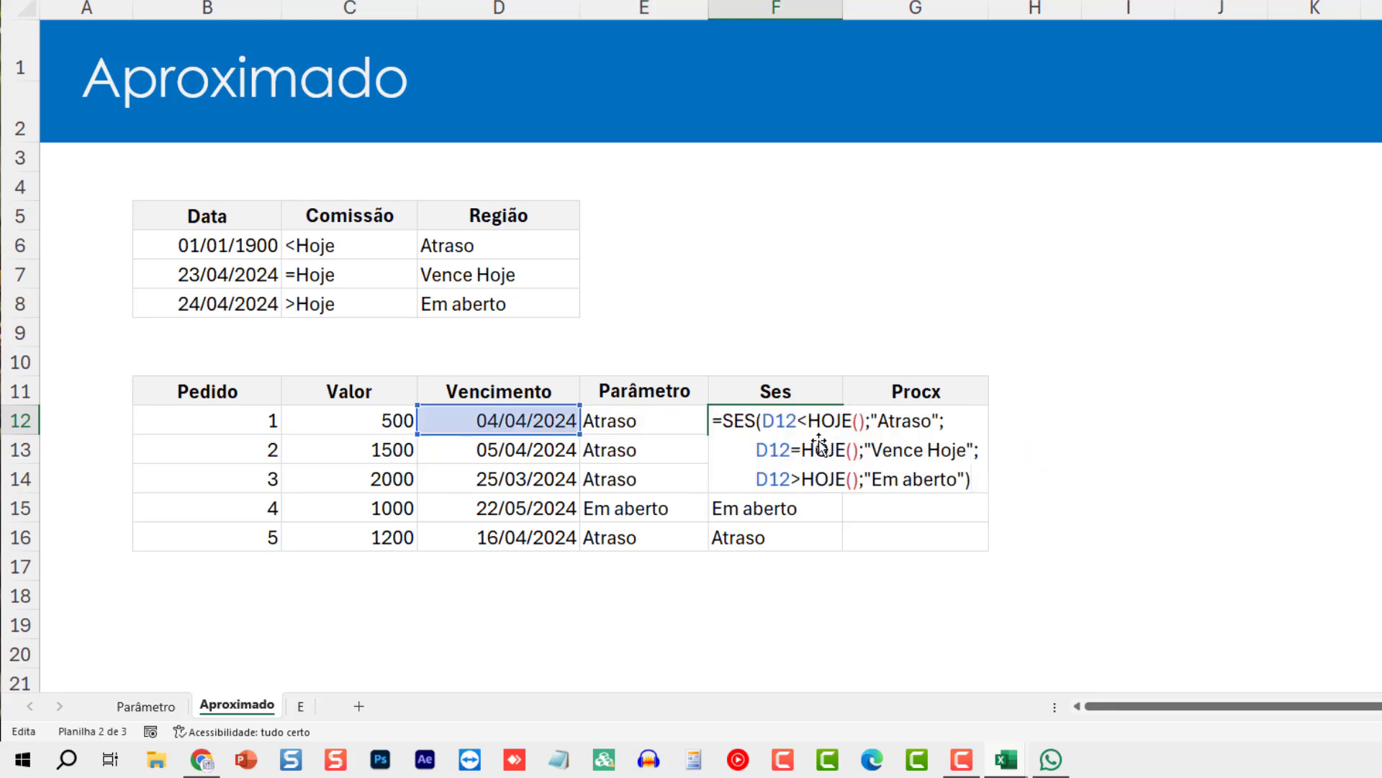
pyautogui.press('Escape')
pyautogui.click(790, 472)
pyautogui.doubleClick(769, 478)
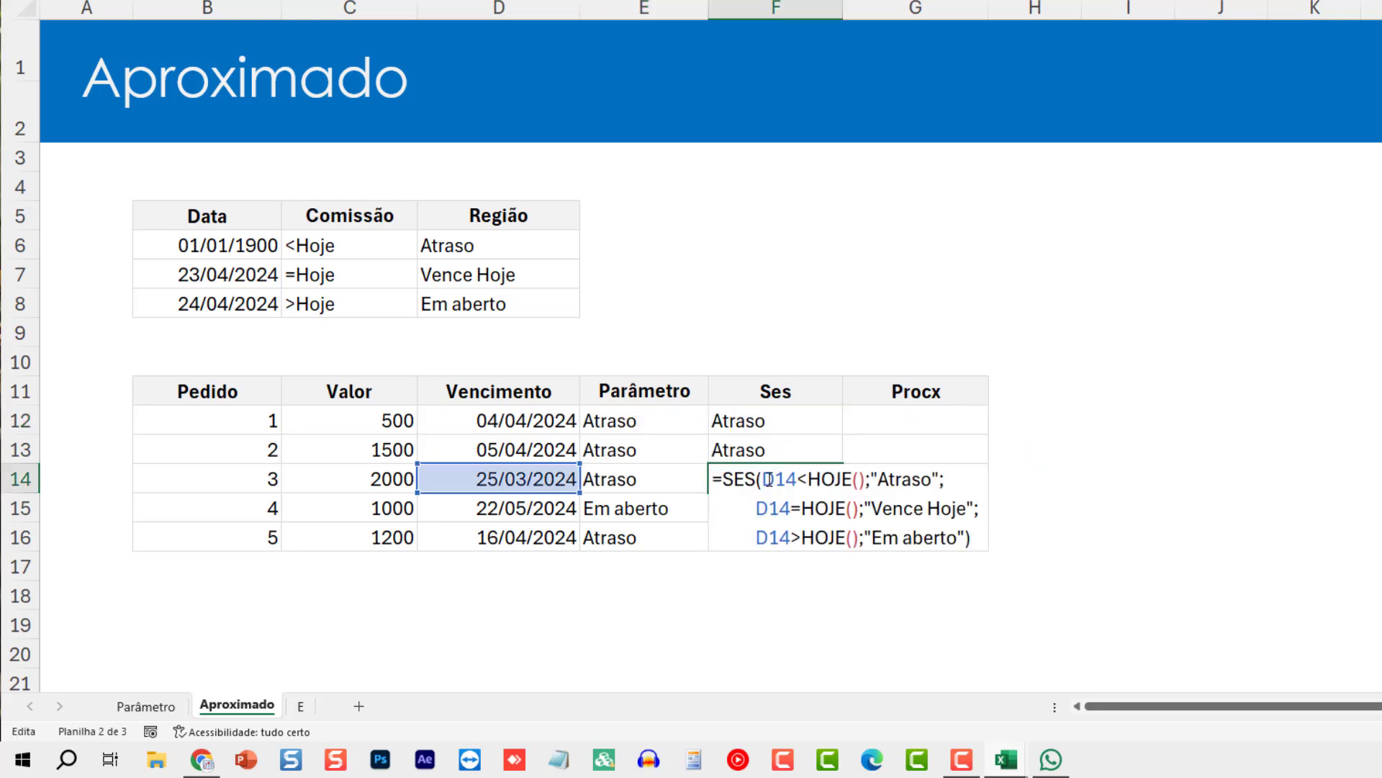
pyautogui.press('Escape')
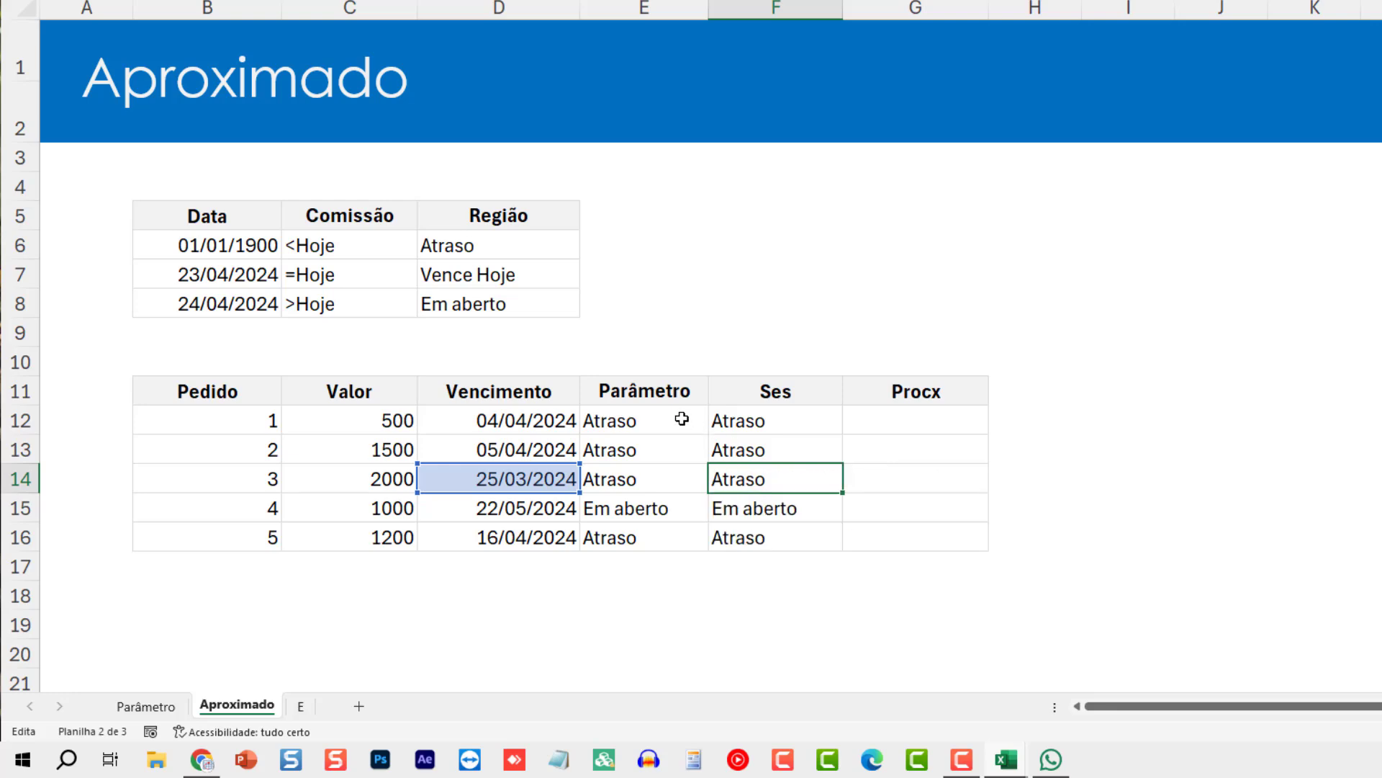
pyautogui.click(666, 421)
pyautogui.doubleClick(666, 421)
pyautogui.press('Escape')
pyautogui.click(860, 425)
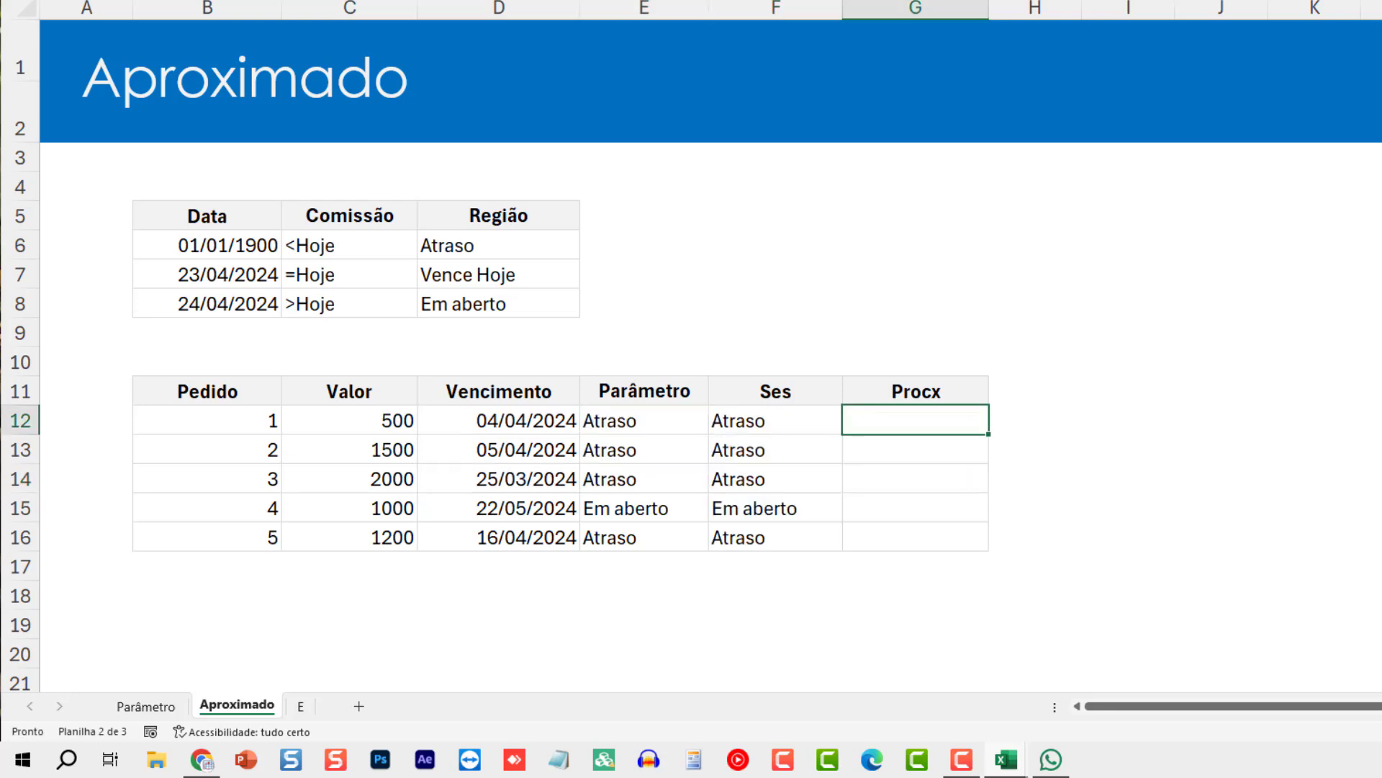
pyautogui.write('=')
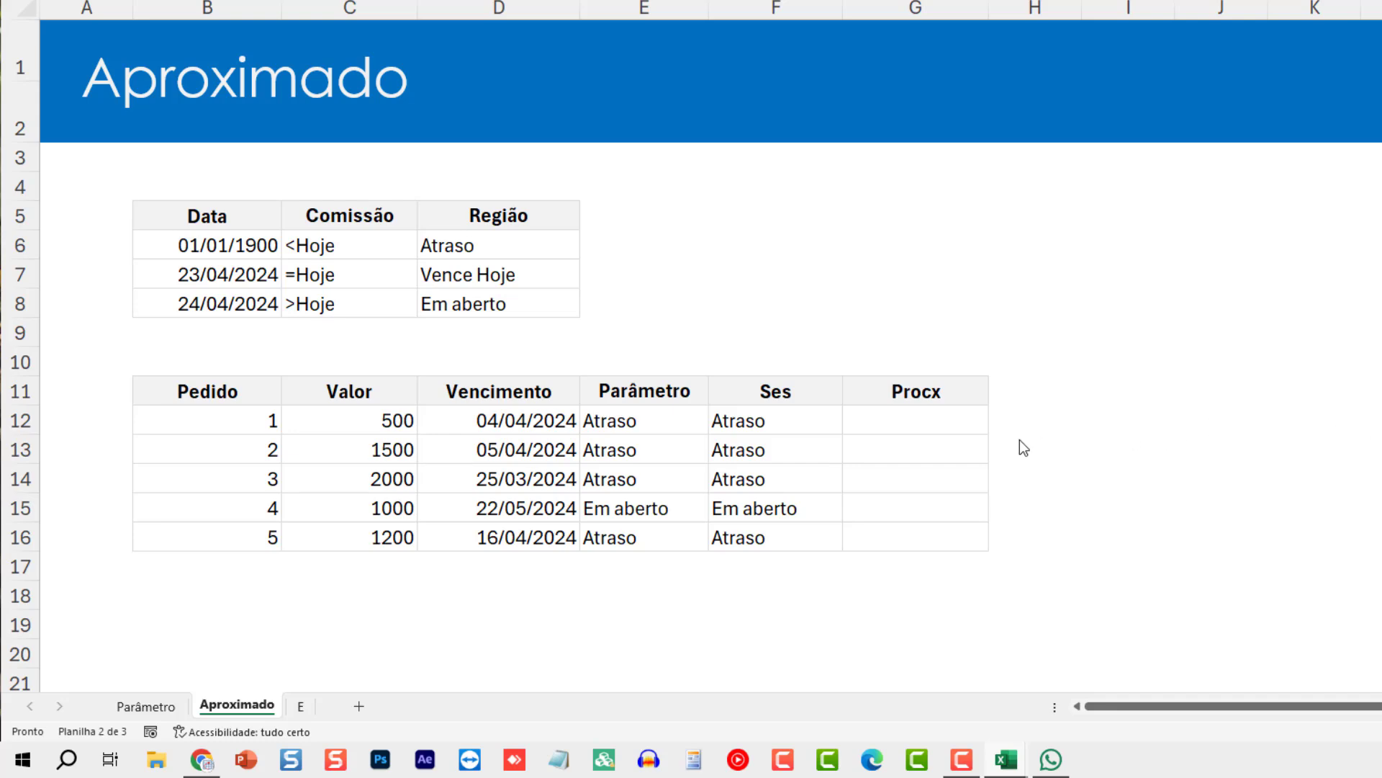
pyautogui.click(965, 422)
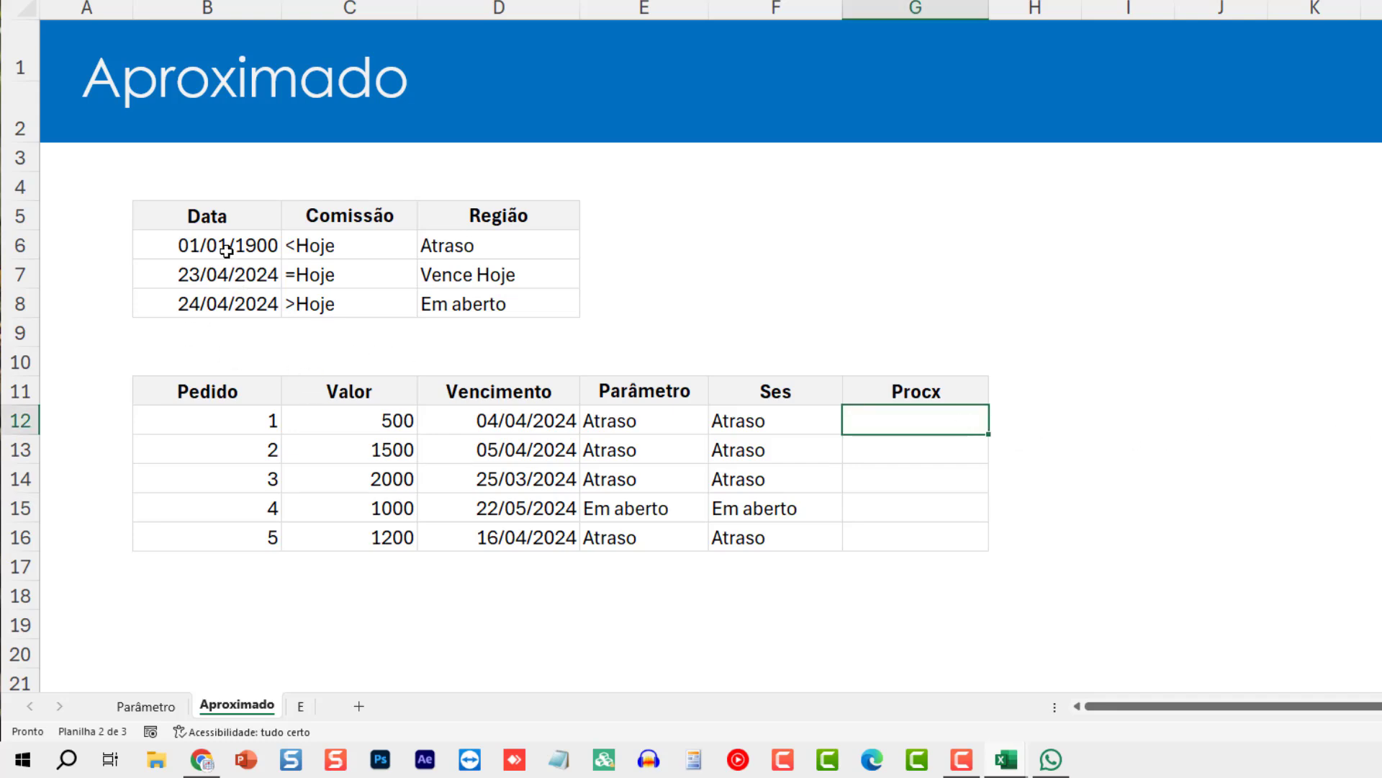
# Step: Examine the reference dates in B6:B8 and the HOJE formulas behind B7 and B8
pyautogui.moveTo(218, 246); pyautogui.dragTo(212, 311)
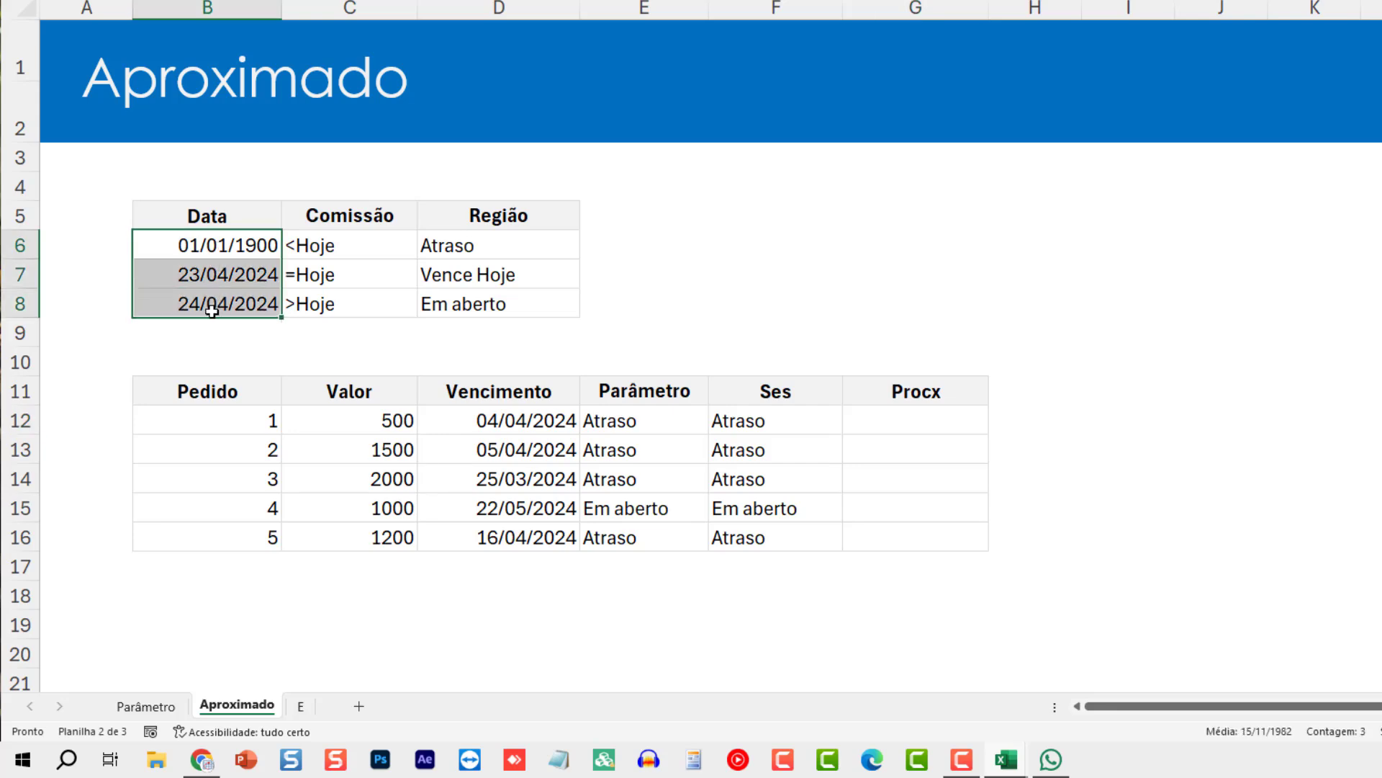
pyautogui.click(208, 245)
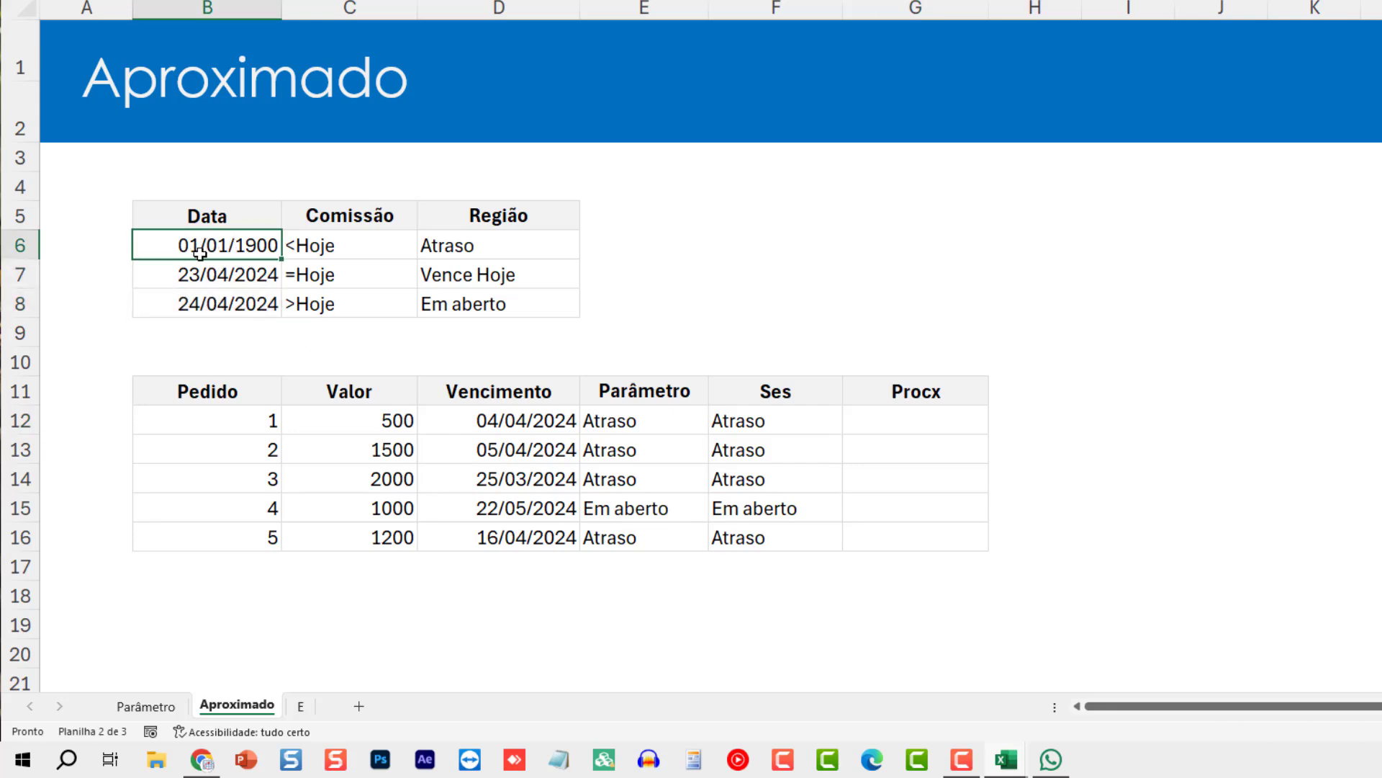
pyautogui.click(209, 274)
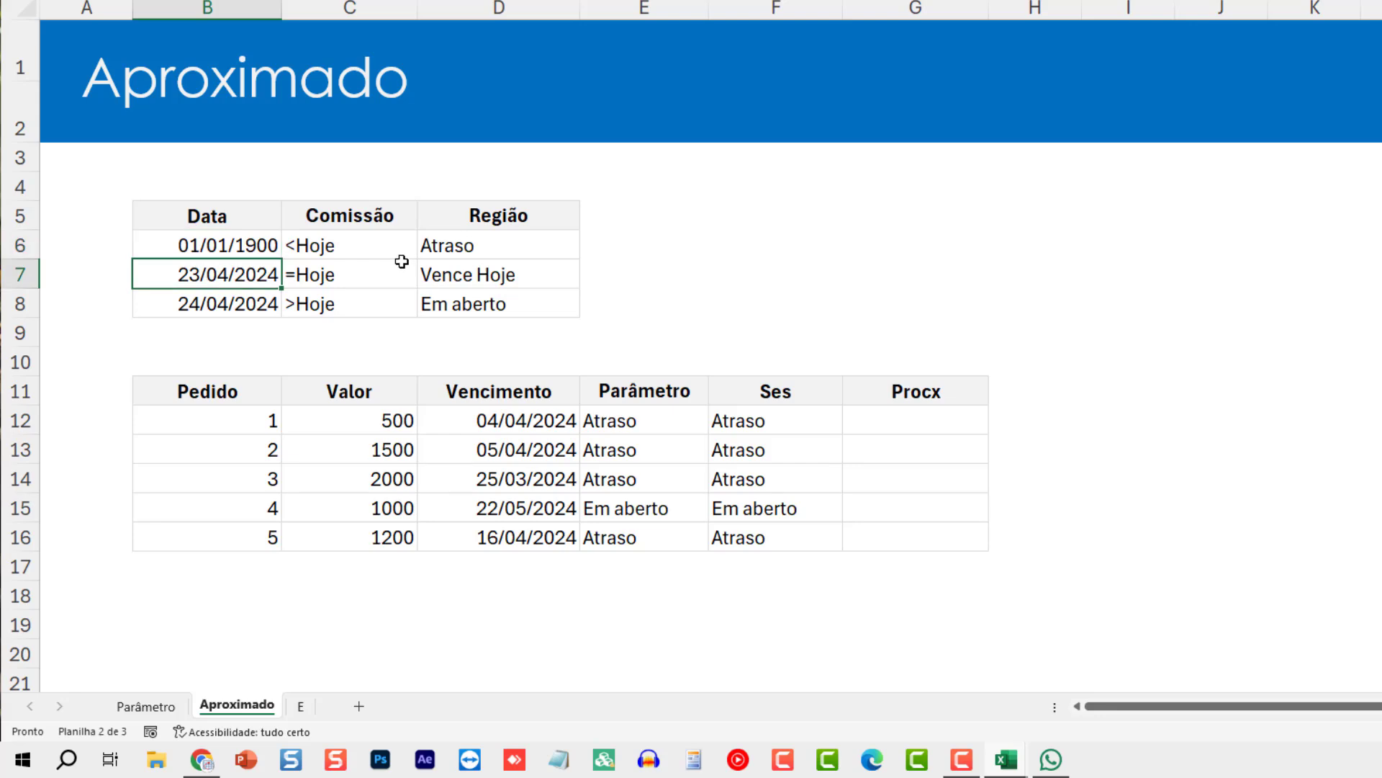
pyautogui.write('=HOJE()')
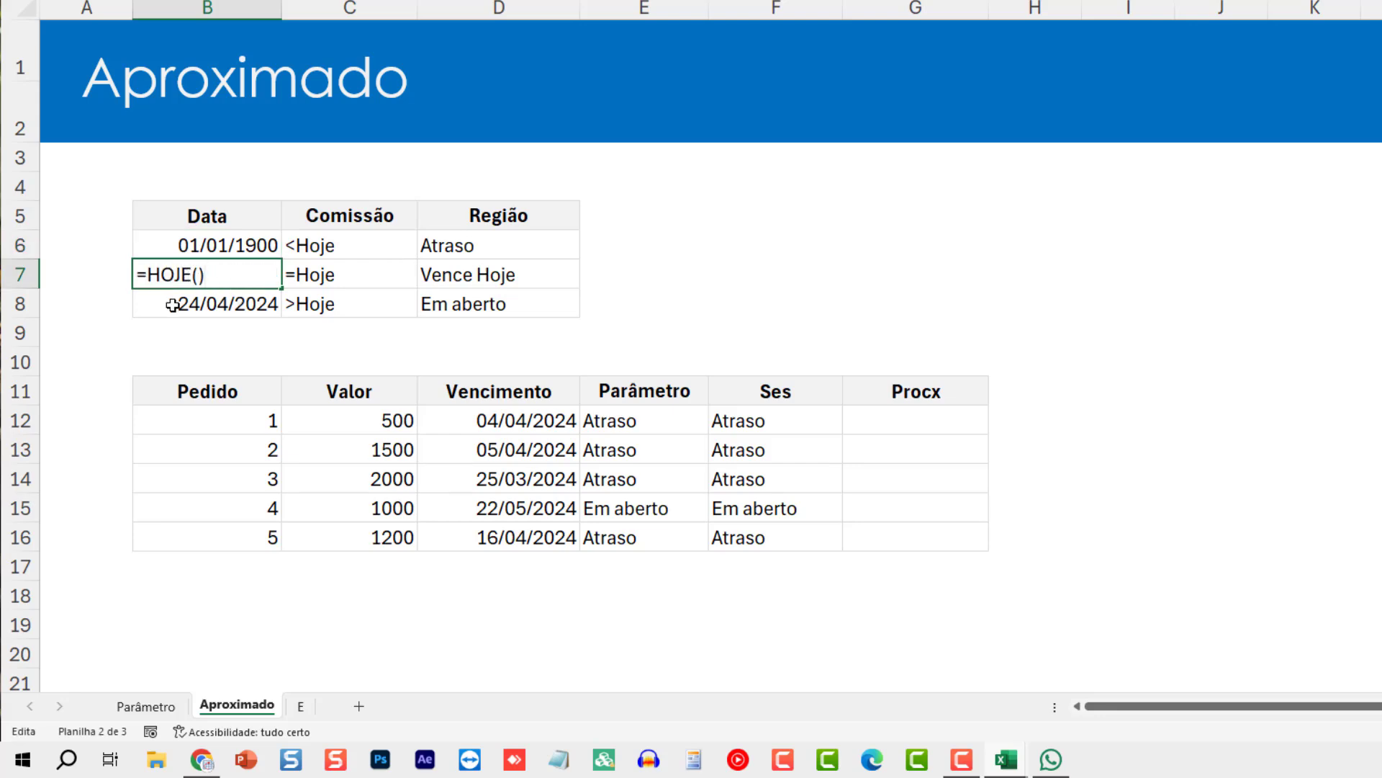
pyautogui.click(216, 303)
pyautogui.write('=HOJE()+1')
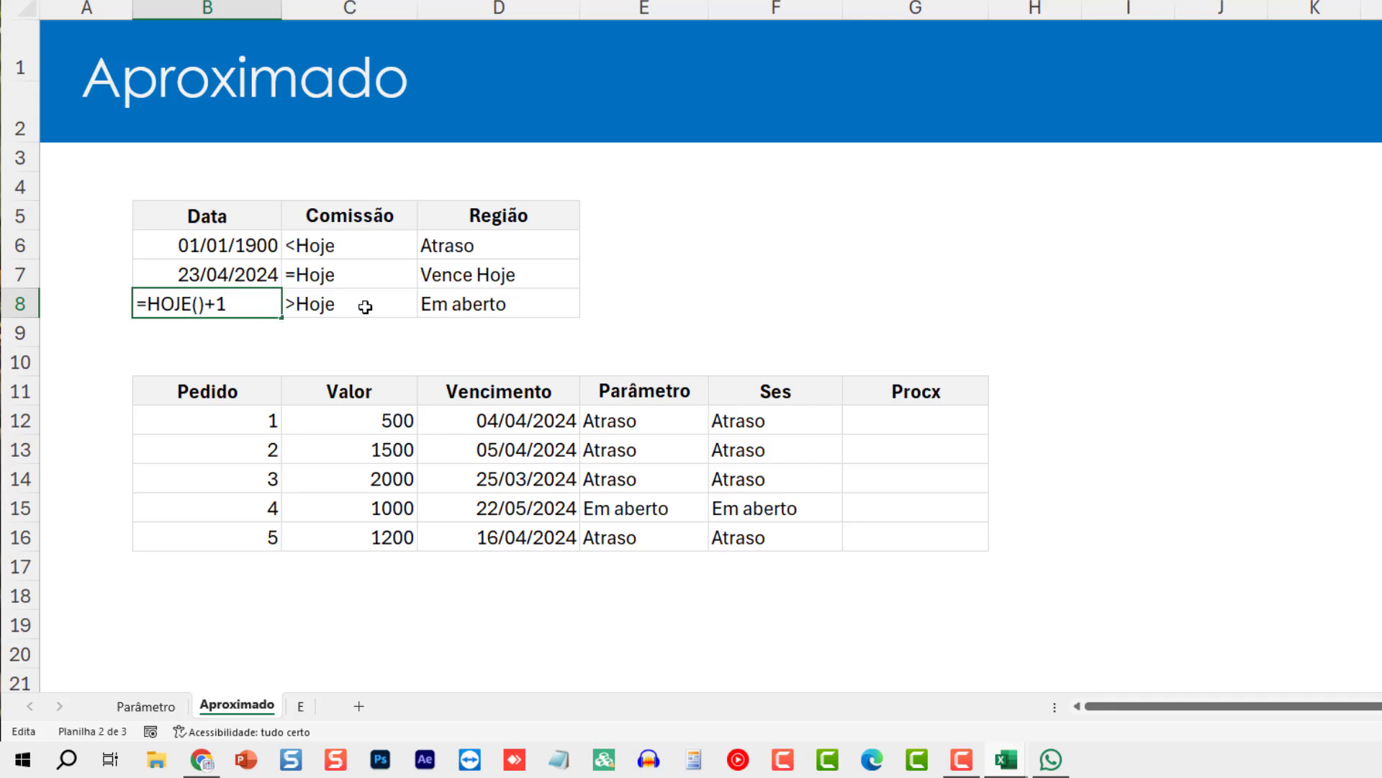
pyautogui.hotkey('ctrl', 'Return')
pyautogui.click(233, 280)
pyautogui.doubleClick(232, 280)
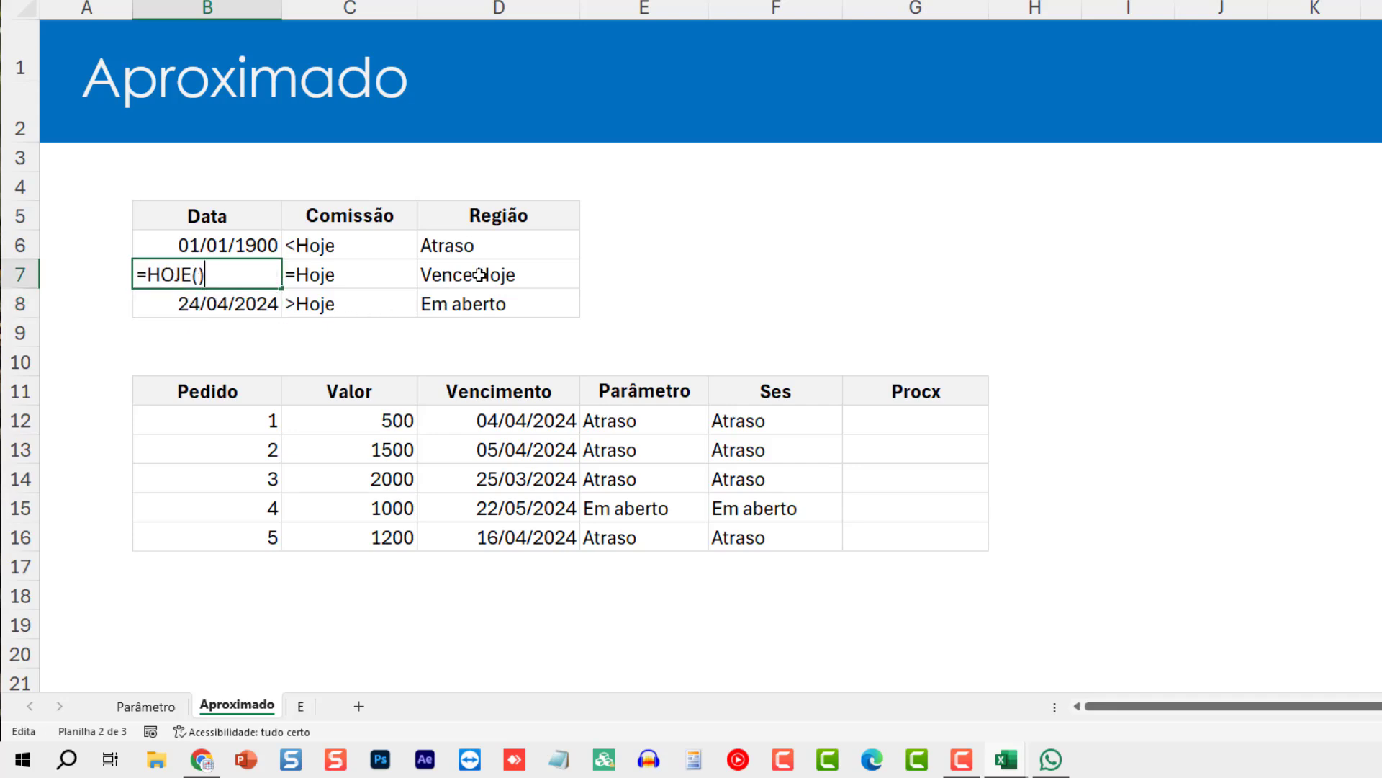
pyautogui.click(211, 244)
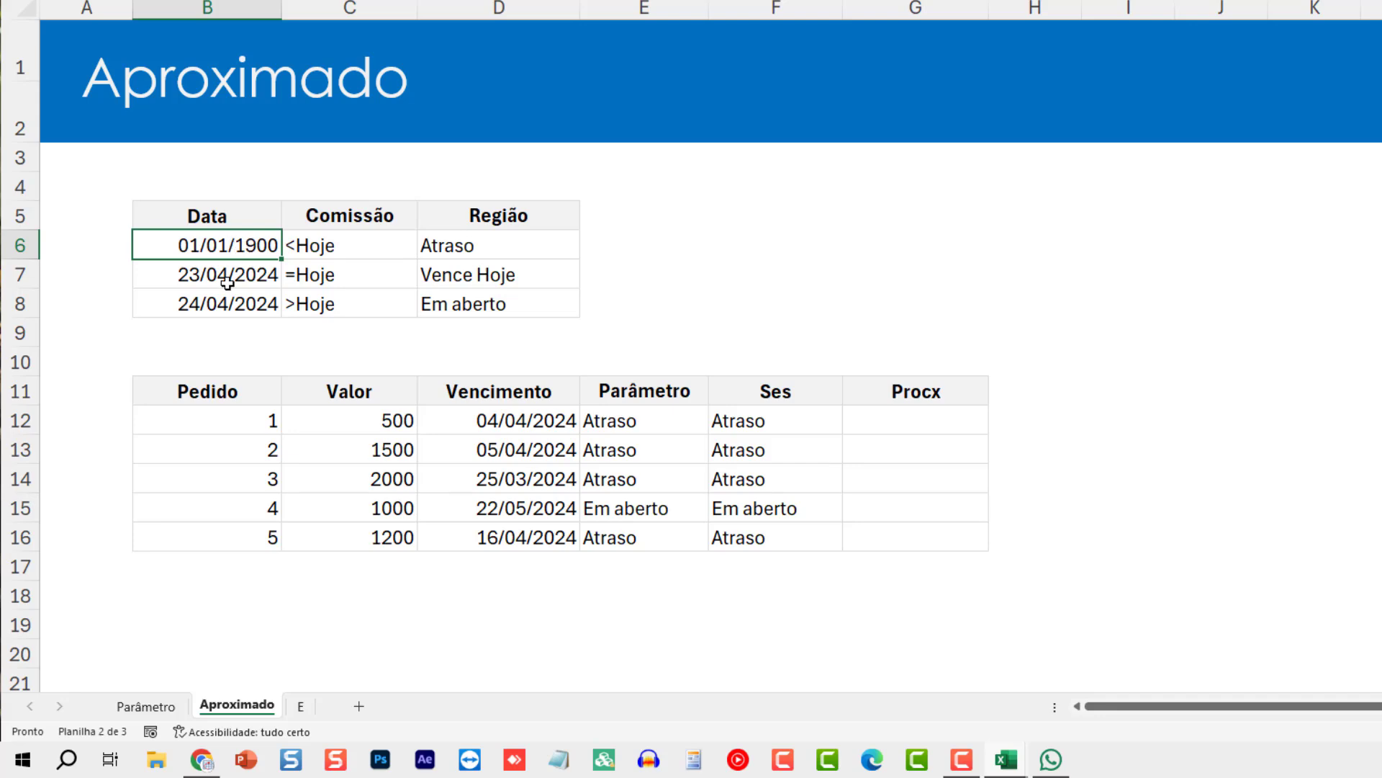
pyautogui.click(205, 279)
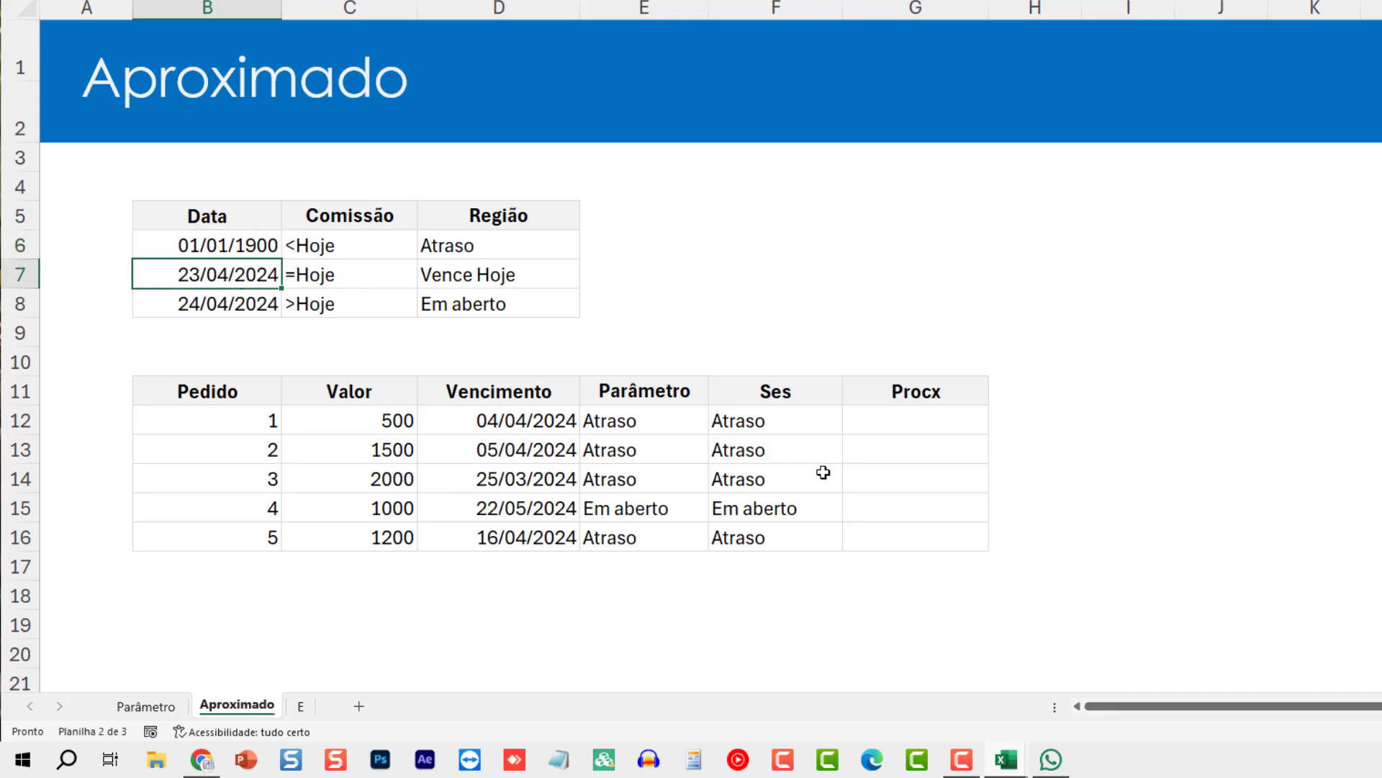
# Step: Start a PROCX formula in G12 with the due date in D12 as the lookup value
pyautogui.click(896, 447)
pyautogui.click(906, 424)
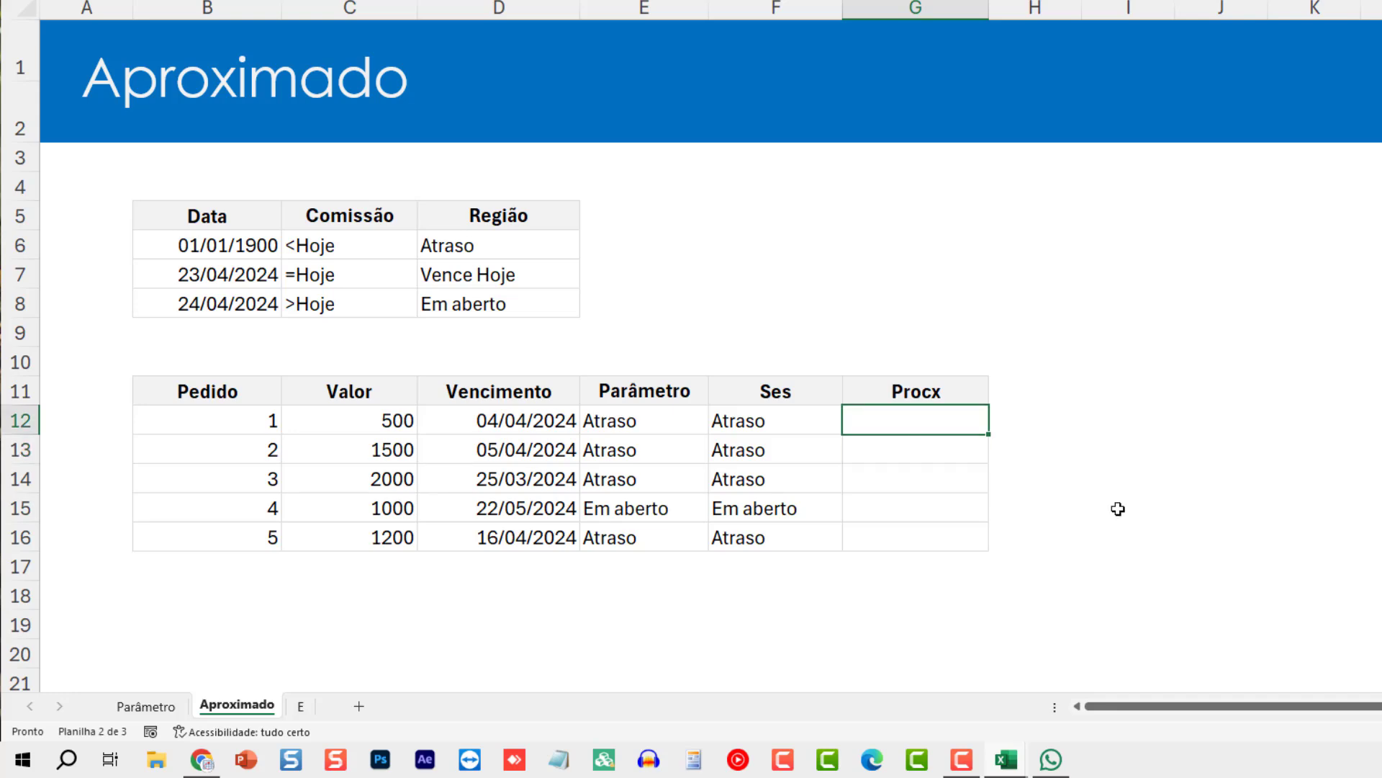
pyautogui.write('=procx')
pyautogui.press('BackSpace')
pyautogui.press('BackSpace')
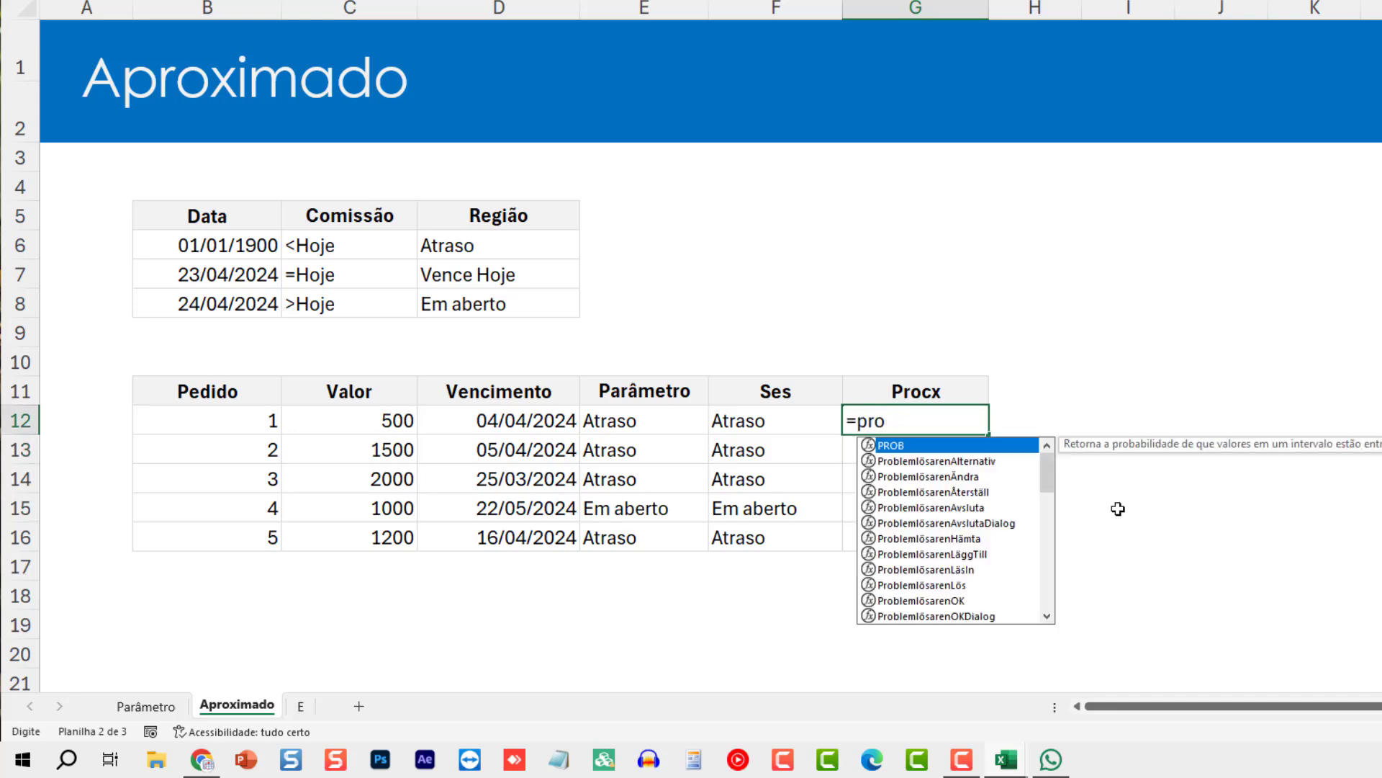
pyautogui.press('BackSpace')
pyautogui.press('BackSpace')
pyautogui.press('BackSpace')
pyautogui.write('PROCX(')
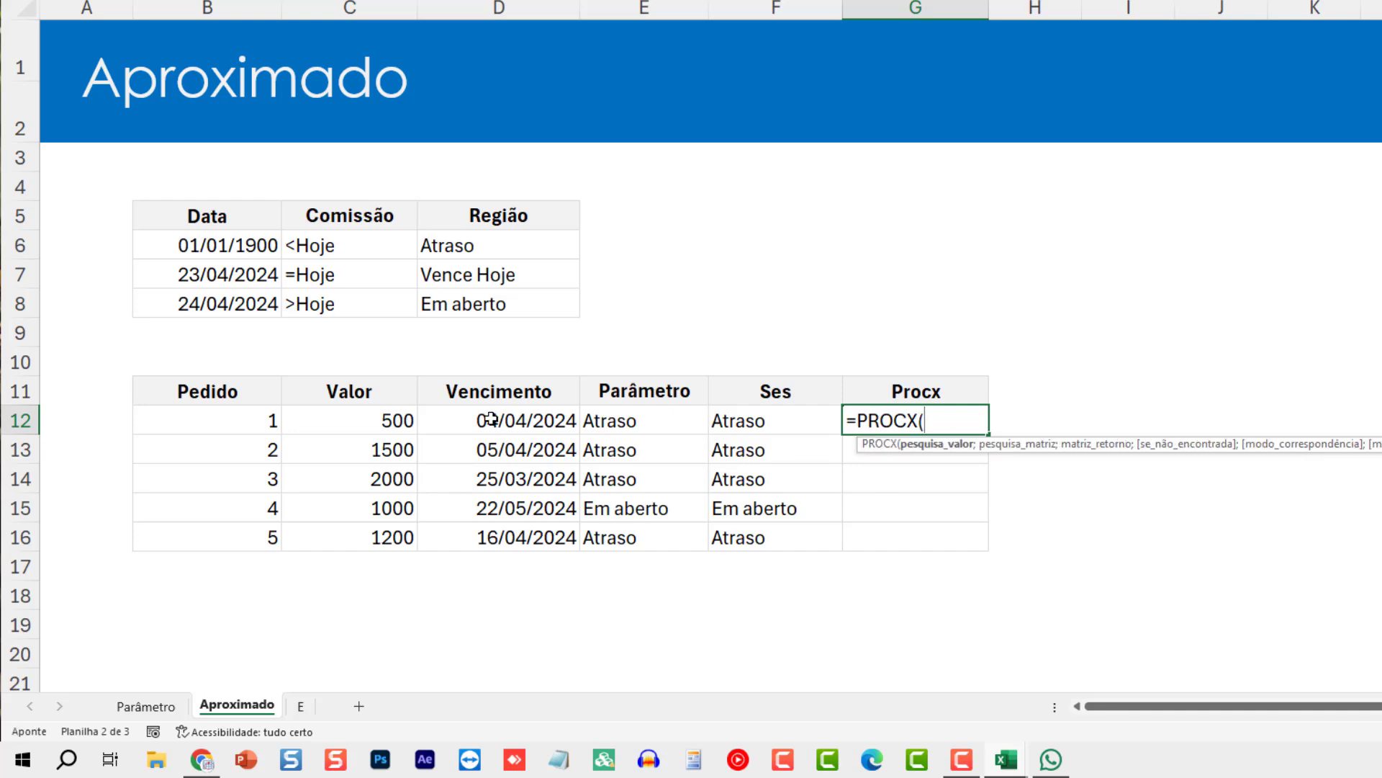
pyautogui.click(535, 430)
pyautogui.write(';')
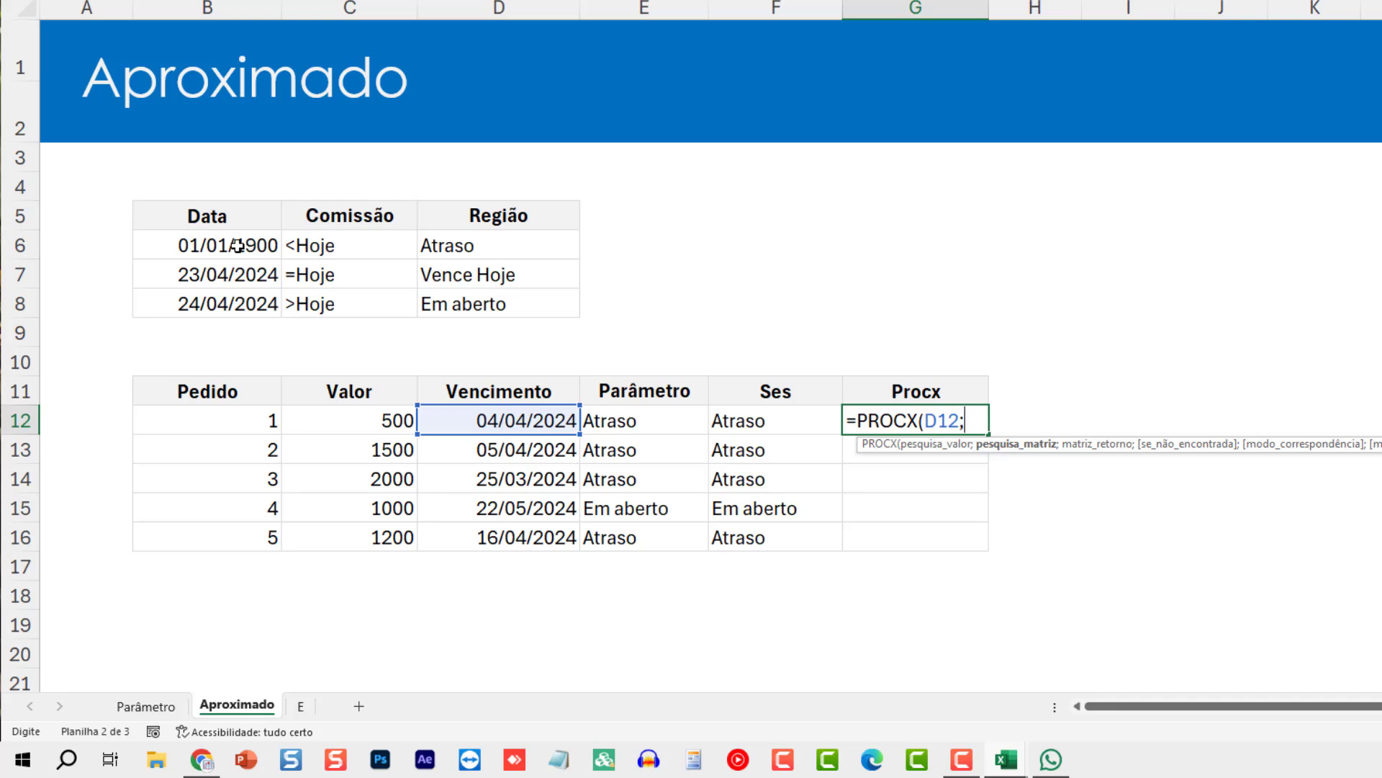
# Step: Use B6:B8 as the PROCX lookup array and D6:D8 as the return array, leaving the not-found argument empty
pyautogui.moveTo(238, 244); pyautogui.dragTo(267, 296)
pyautogui.write(';')
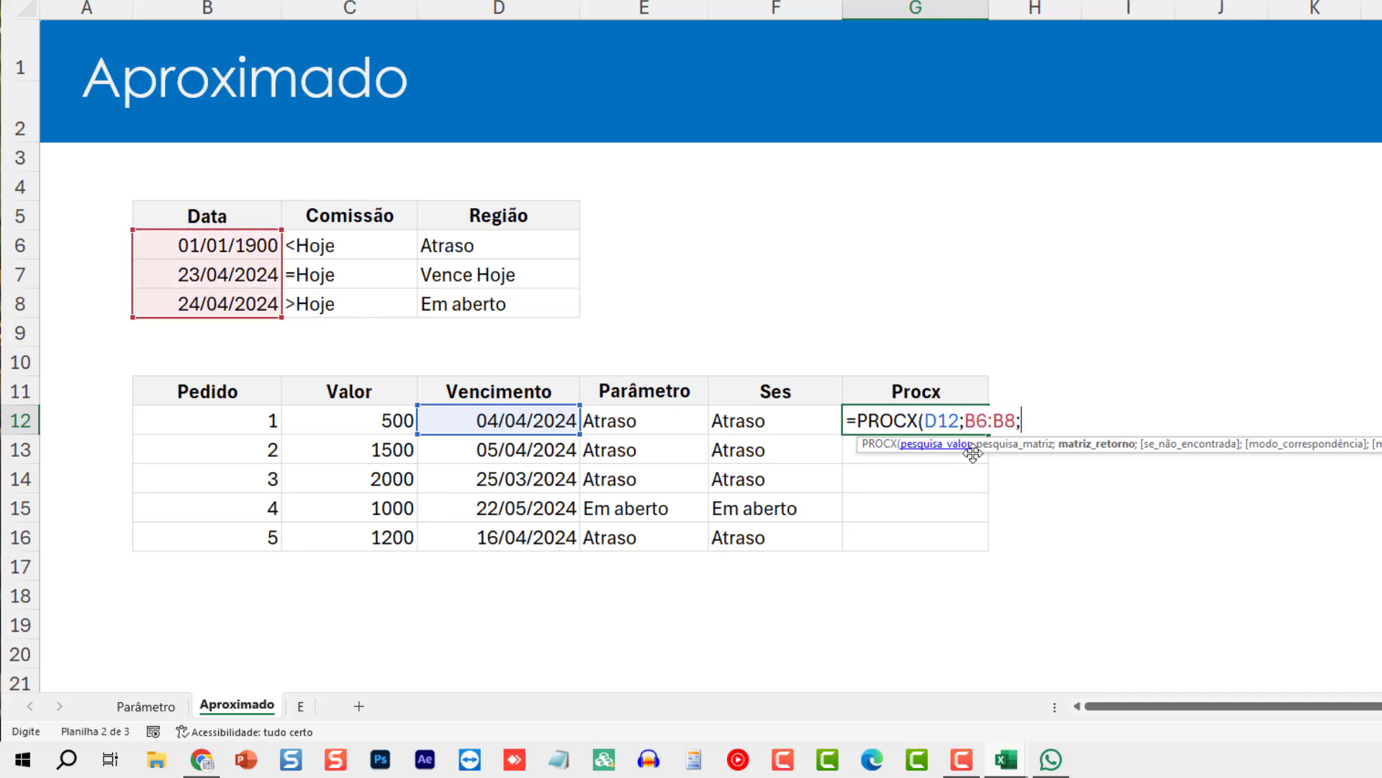
pyautogui.moveTo(503, 238); pyautogui.dragTo(492, 303)
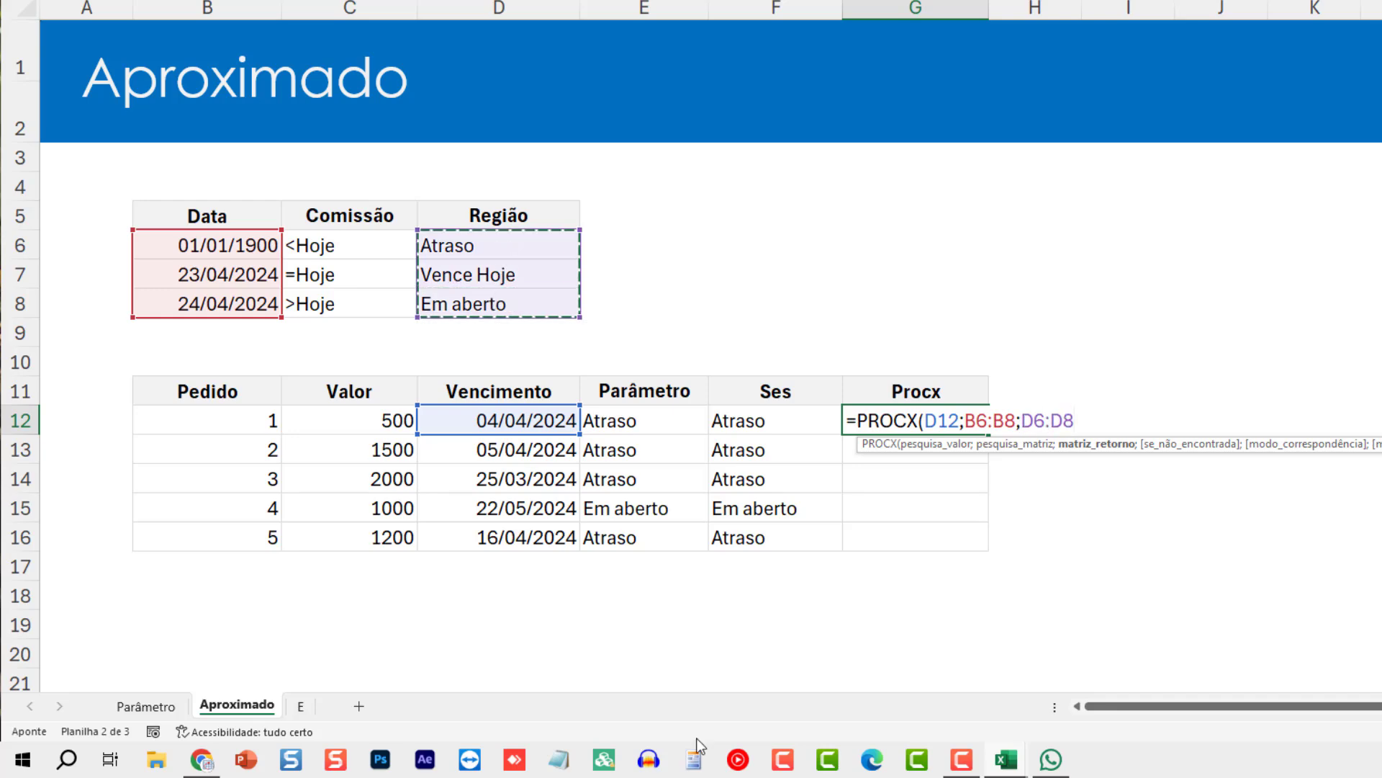
pyautogui.write(';;')
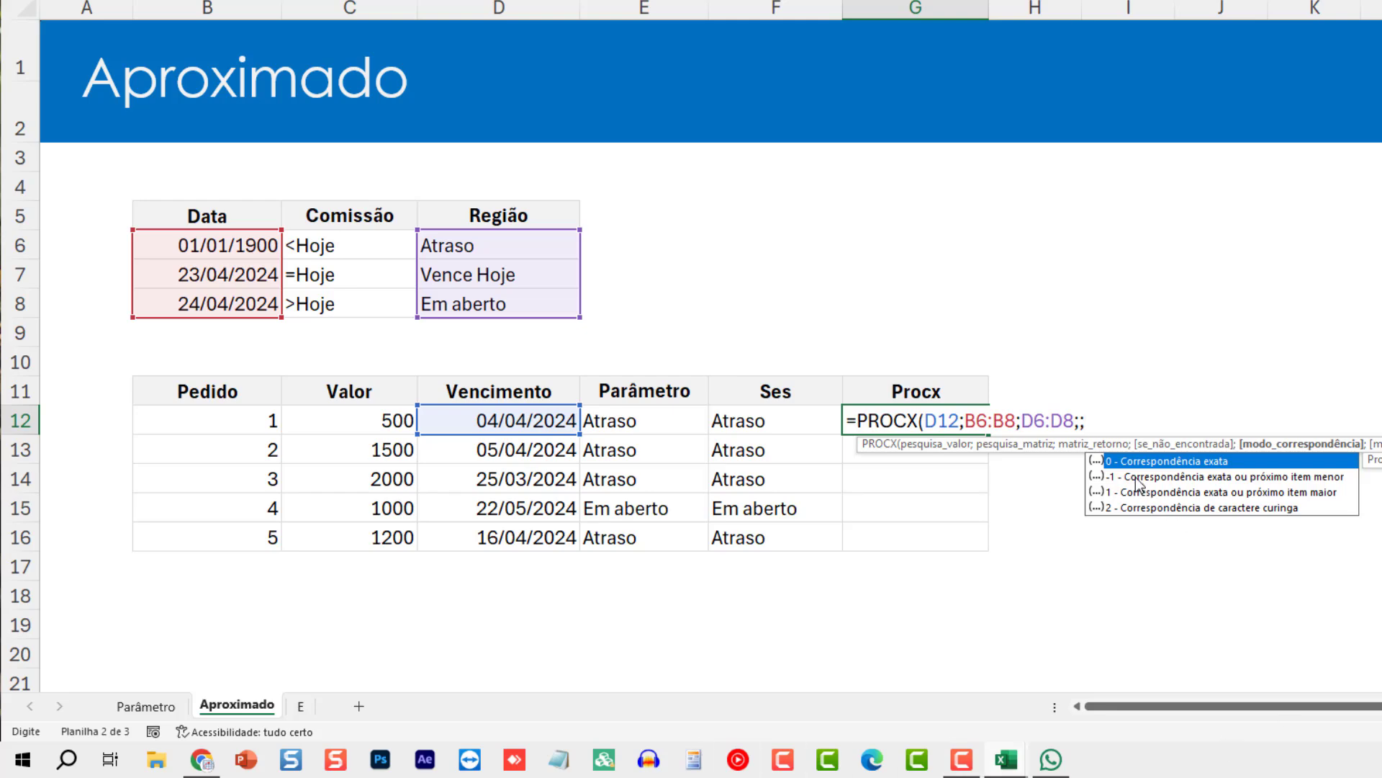
# Step: Set the PROCX match mode to -1, exact match or next smaller item, and enter the formula in G12
pyautogui.click(1152, 477)
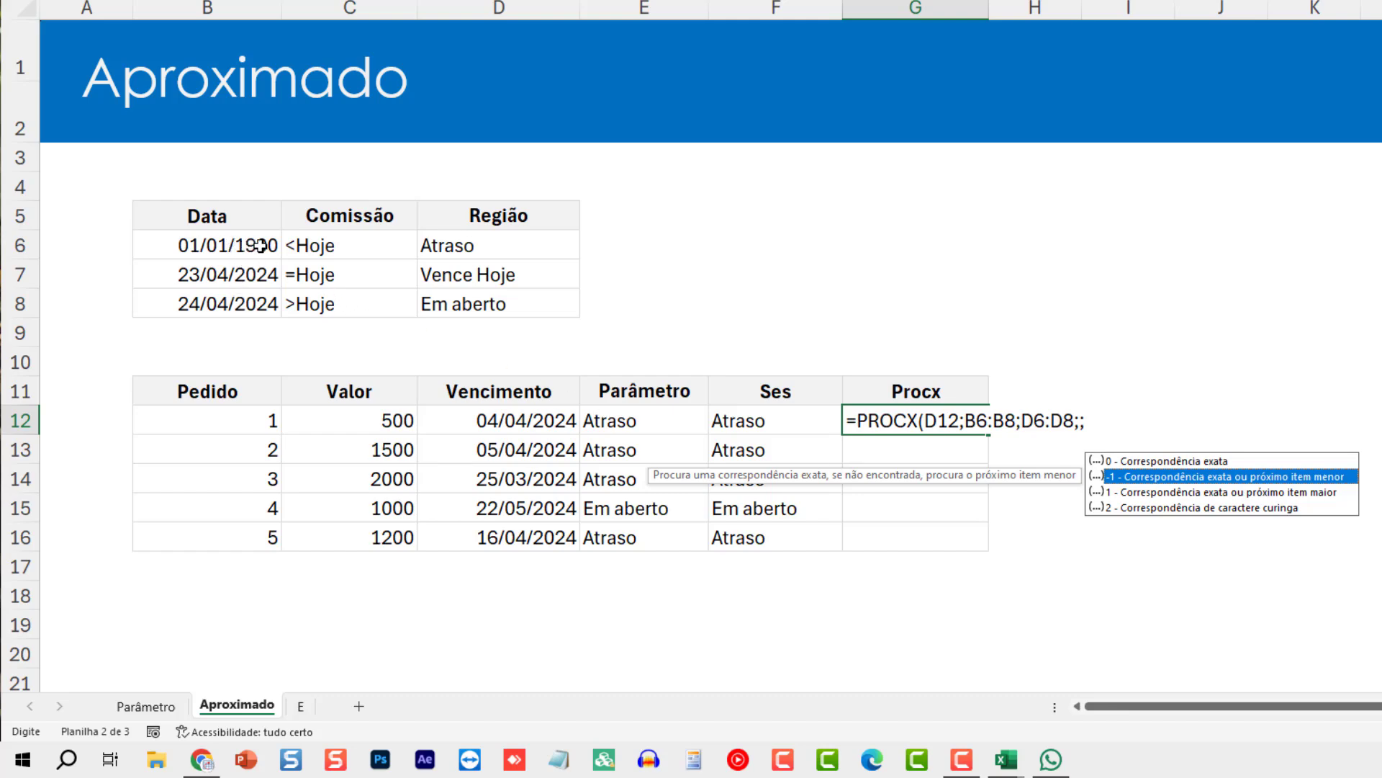
pyautogui.write('-1')
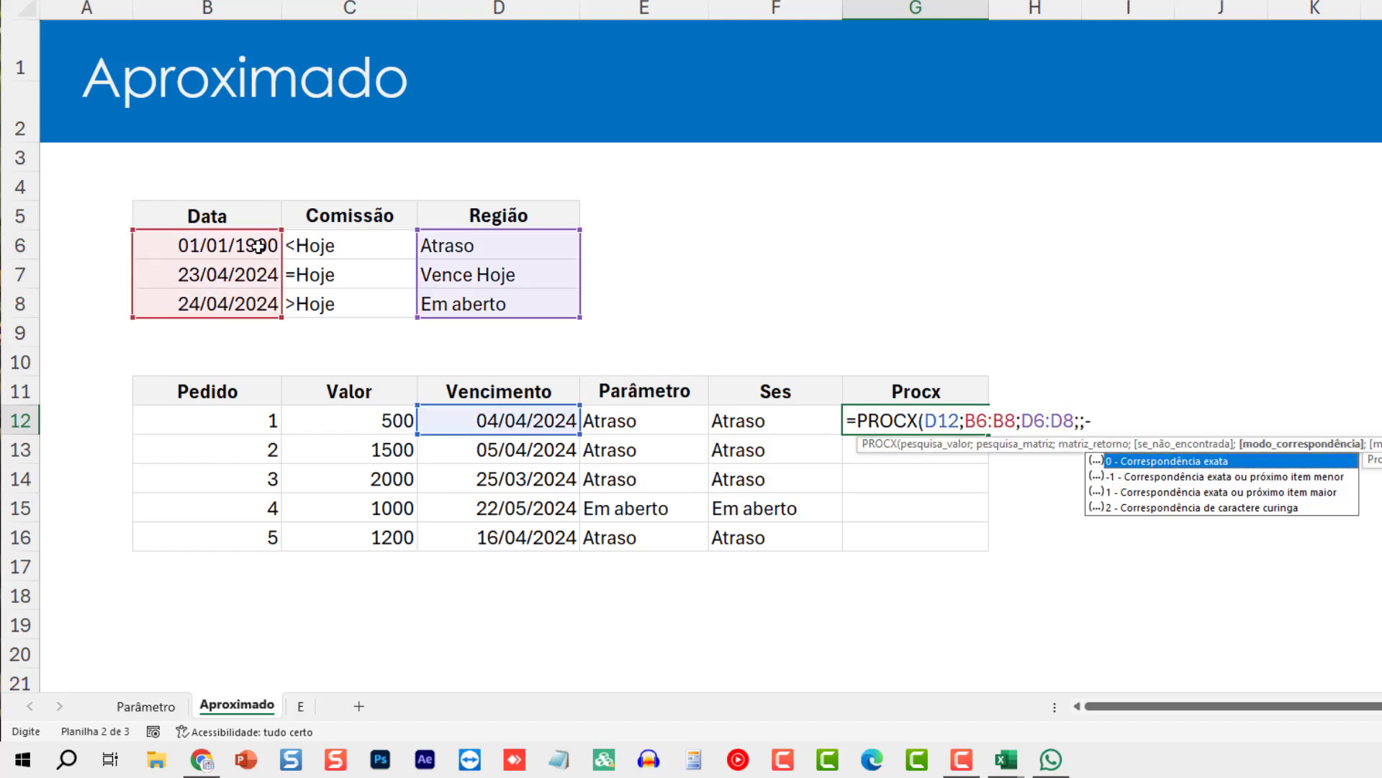
pyautogui.doubleClick(1217, 479)
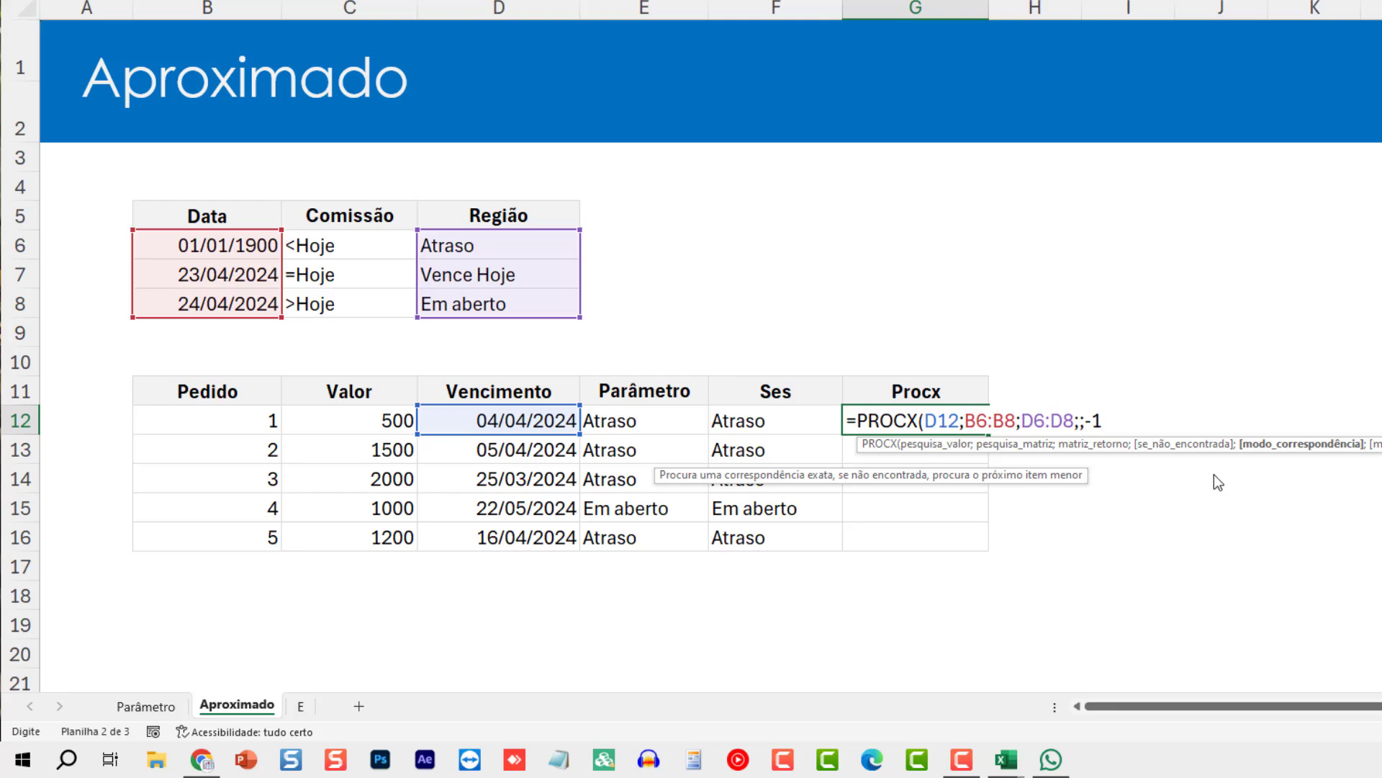
pyautogui.press('BackSpace')
pyautogui.press('BackSpace')
pyautogui.write('1)')
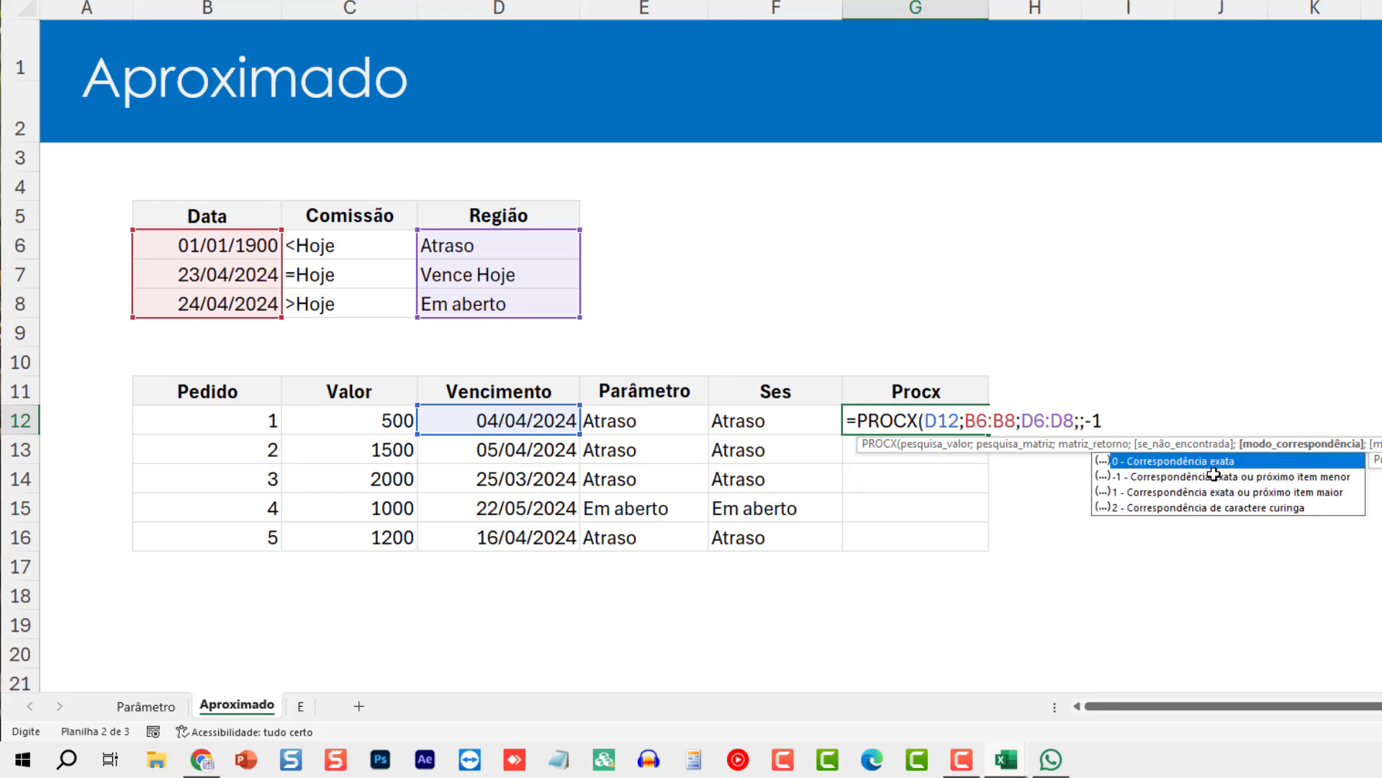
pyautogui.press('Return')
# Step: Copy the PROCX formula from G12 to G13 and G14 with its relative ranges
pyautogui.press('Up')
pyautogui.hotkey('ctrl', 'c')
pyautogui.press('Down')
pyautogui.hotkey('ctrl', 'v')
pyautogui.press('Down')
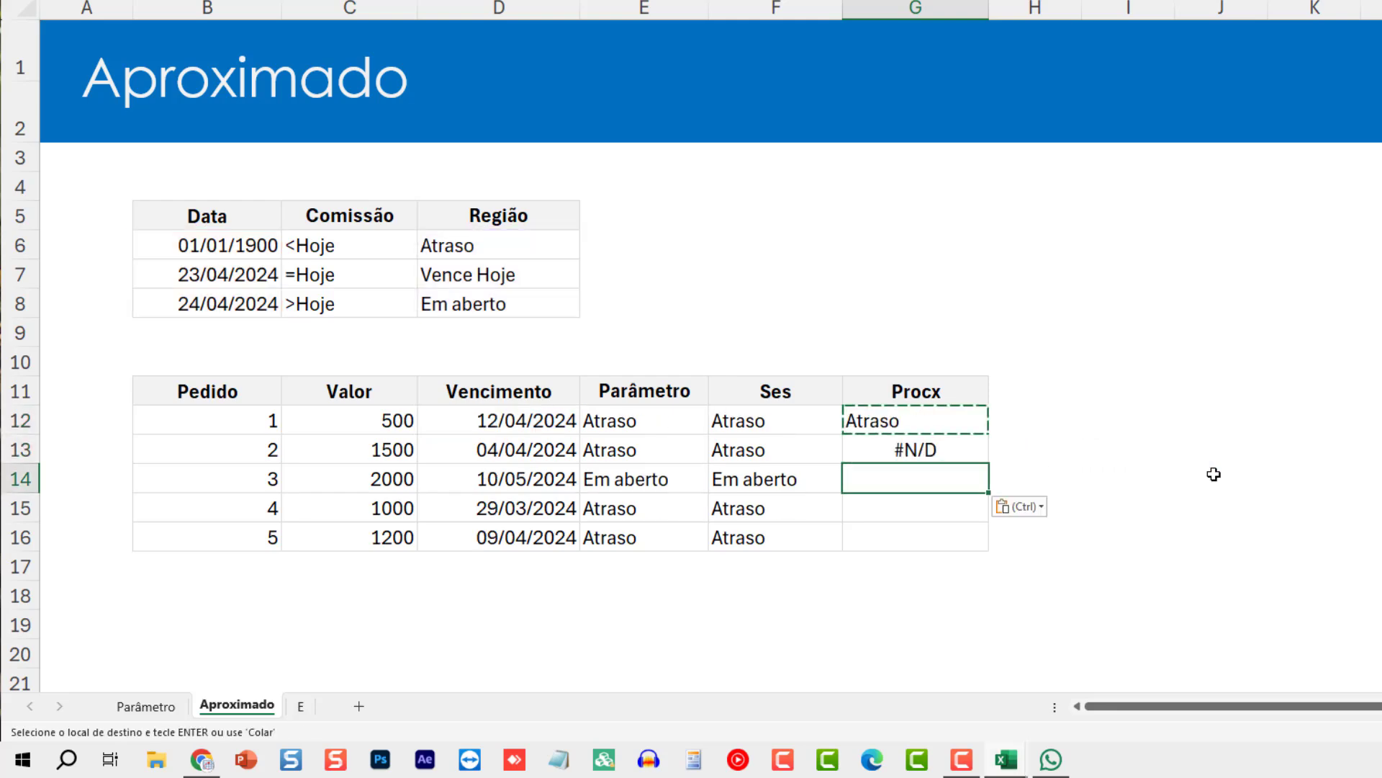
pyautogui.hotkey('ctrl', 'v')
pyautogui.press('Down')
pyautogui.press('ctrl')
pyautogui.press('Escape')
pyautogui.press('Escape')
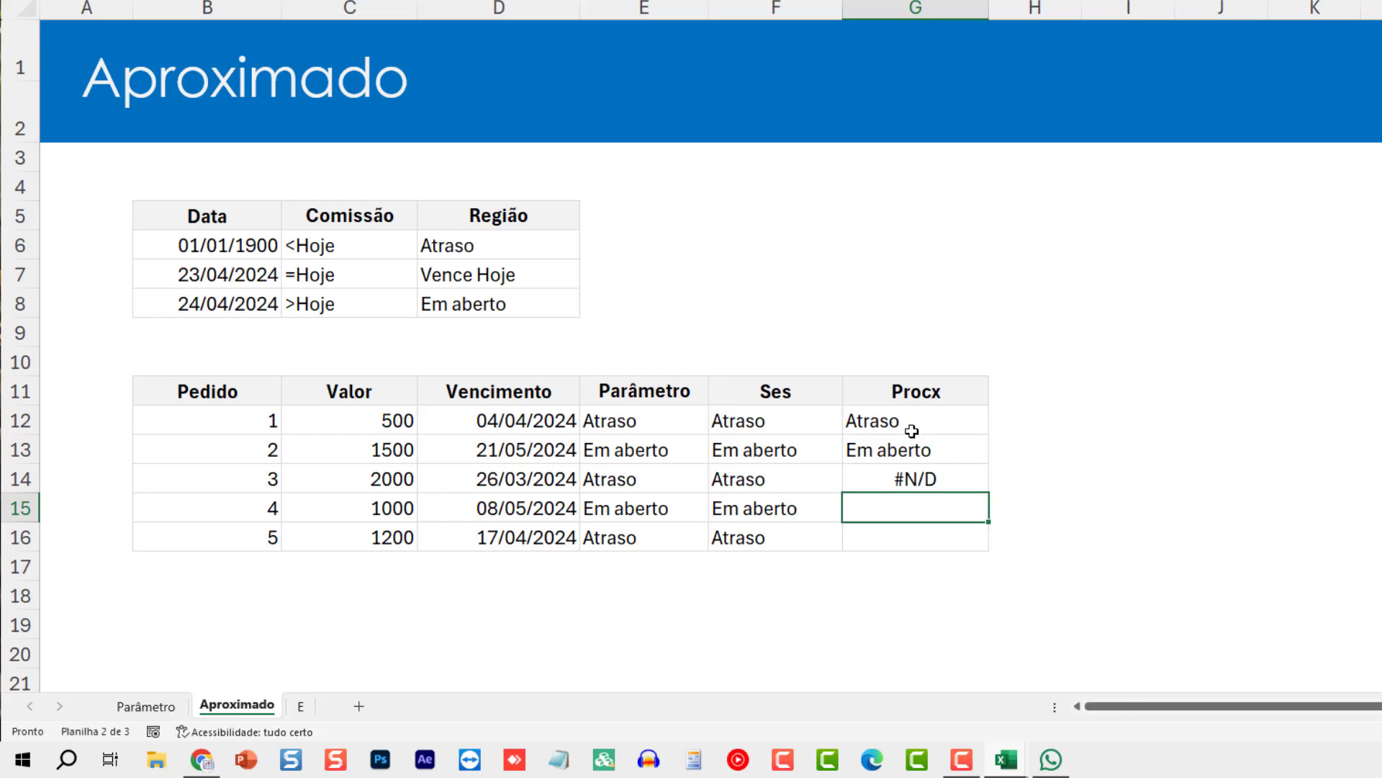
# Step: Make the lookup and return ranges of the G12 PROCX formula absolute as $B$6:$B$8 and $D$6:$D$8
pyautogui.doubleClick(936, 426)
pyautogui.click(998, 419)
pyautogui.press('F4')
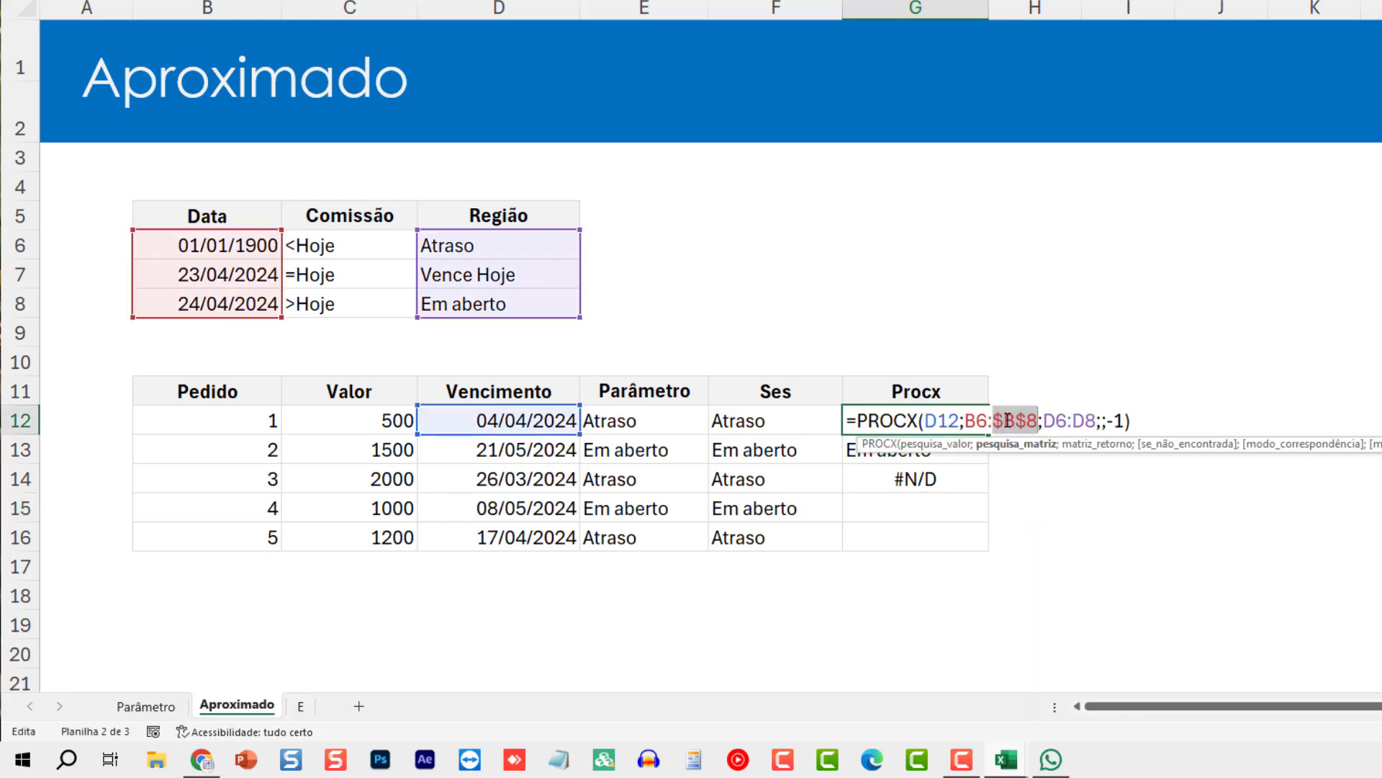
pyautogui.click(979, 420)
pyautogui.press('F4')
pyautogui.click(1078, 420)
pyautogui.press('F4')
pyautogui.click(1131, 419)
pyautogui.press('F4')
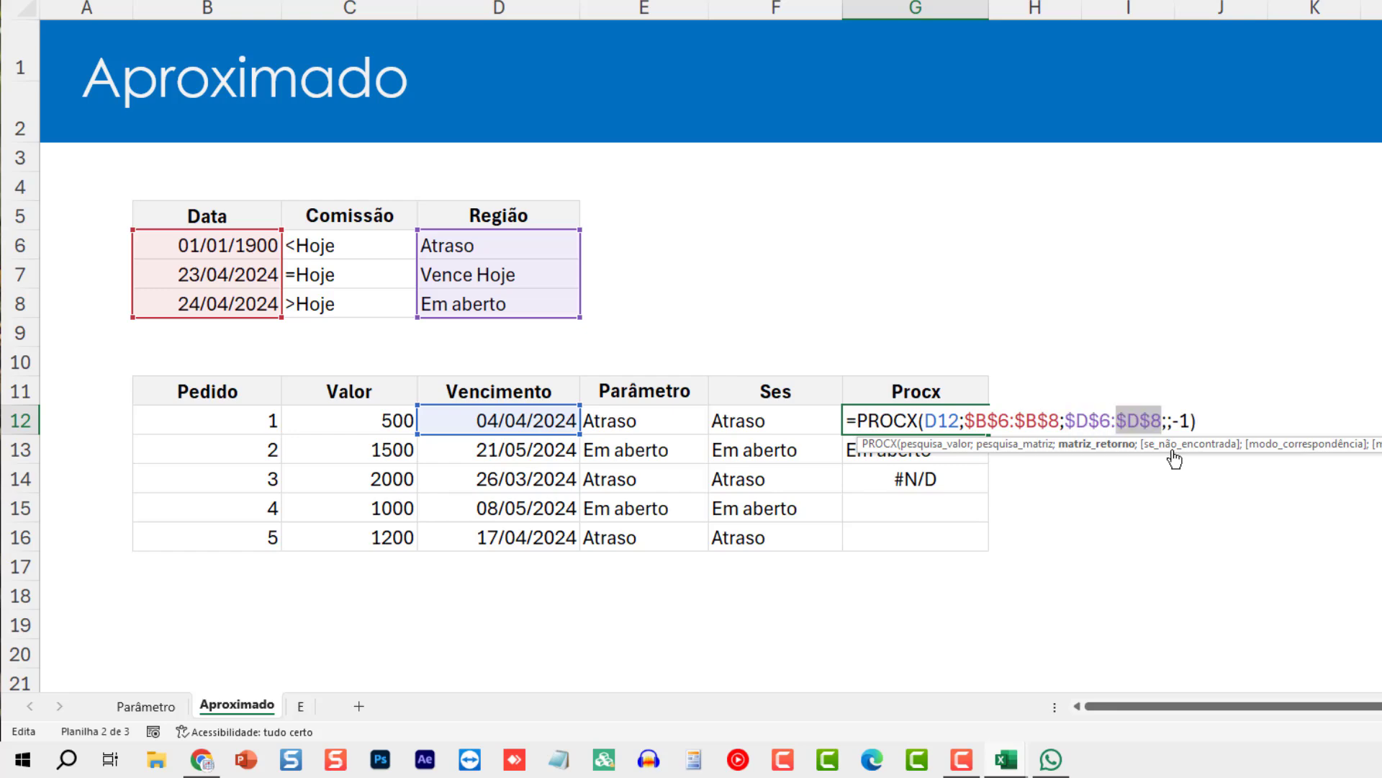
pyautogui.hotkey('ctrl', 'Return')
# Step: Copy the PROCX formula from G12 down through G16
pyautogui.hotkey('ctrl', 'c')
pyautogui.hotkey('shift', 'Down')
pyautogui.hotkey('shift', 'Down')
pyautogui.hotkey('ctrl', 'v')
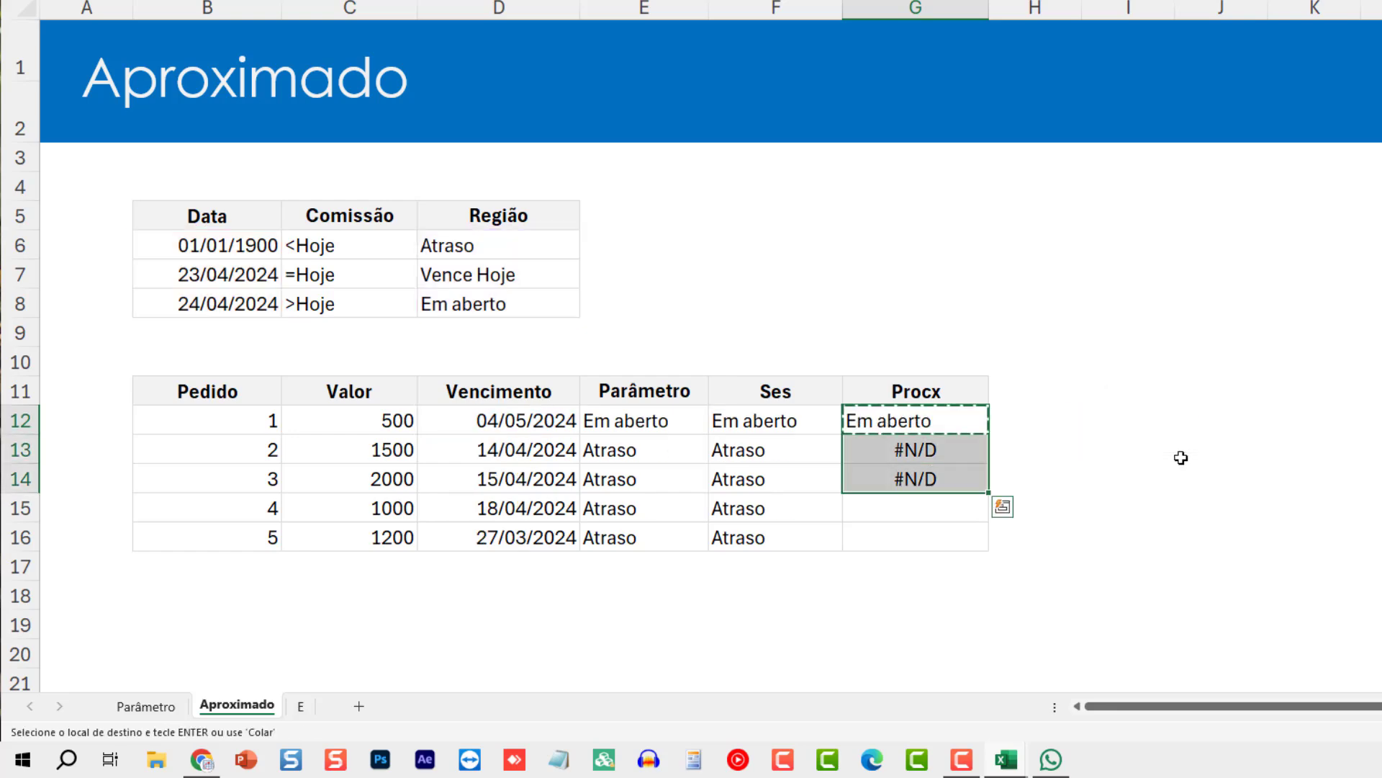
pyautogui.hotkey('shift', 'Down')
pyautogui.hotkey('shift', 'Down')
pyautogui.hotkey('ctrl', 'v')
pyautogui.click(920, 438)
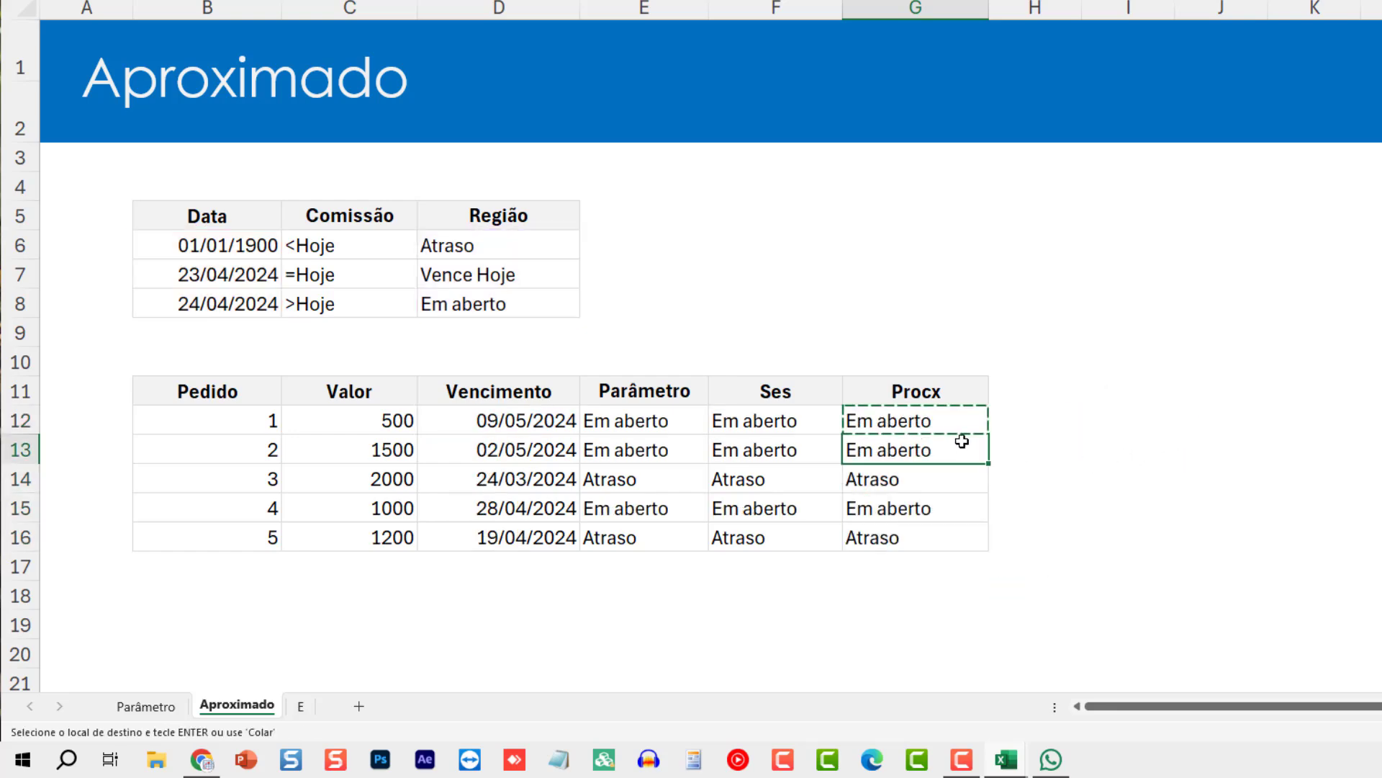
pyautogui.press('Escape')
# Step: Compare the three functions' results in rows 14 and 15, and review the PROCX and SES formulas in row 12
pyautogui.moveTo(642, 480); pyautogui.dragTo(884, 476)
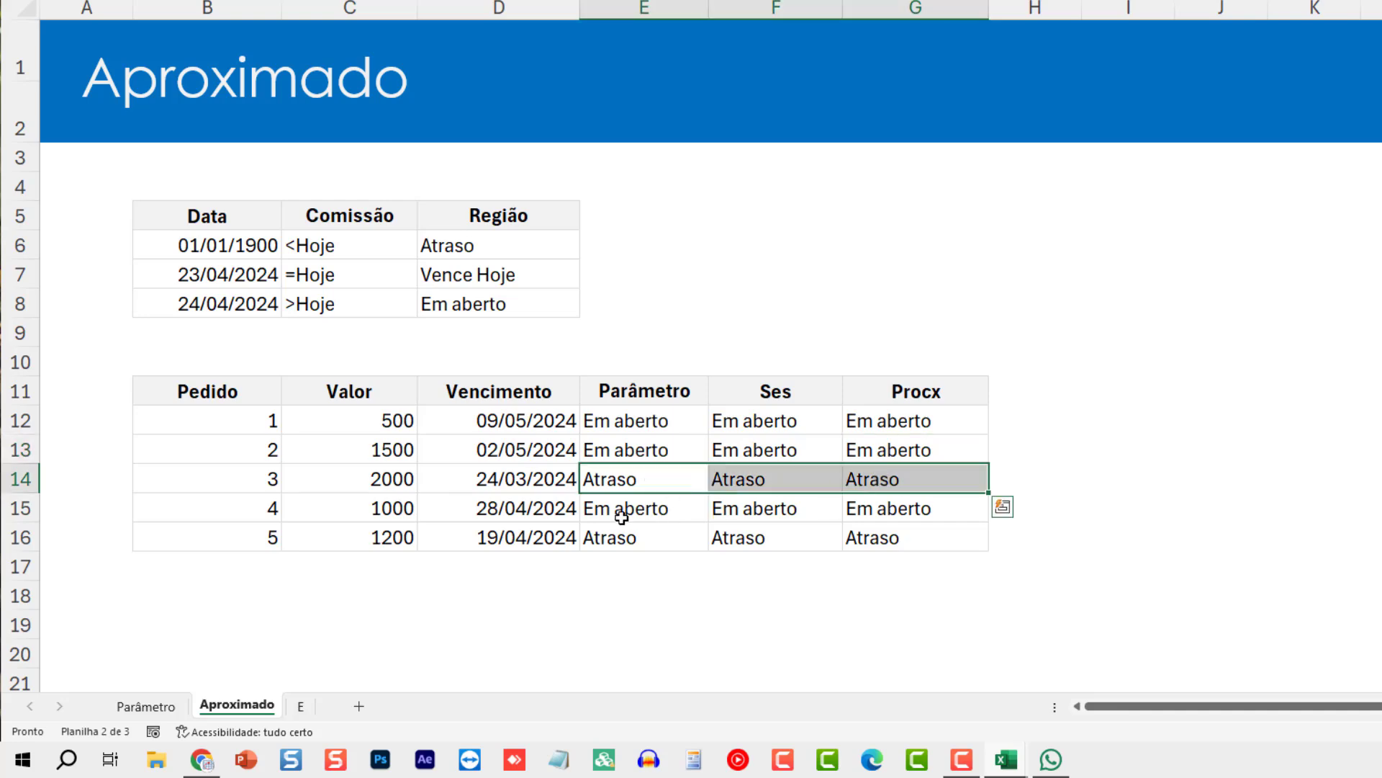
pyautogui.moveTo(621, 517); pyautogui.dragTo(888, 511)
pyautogui.doubleClick(887, 420)
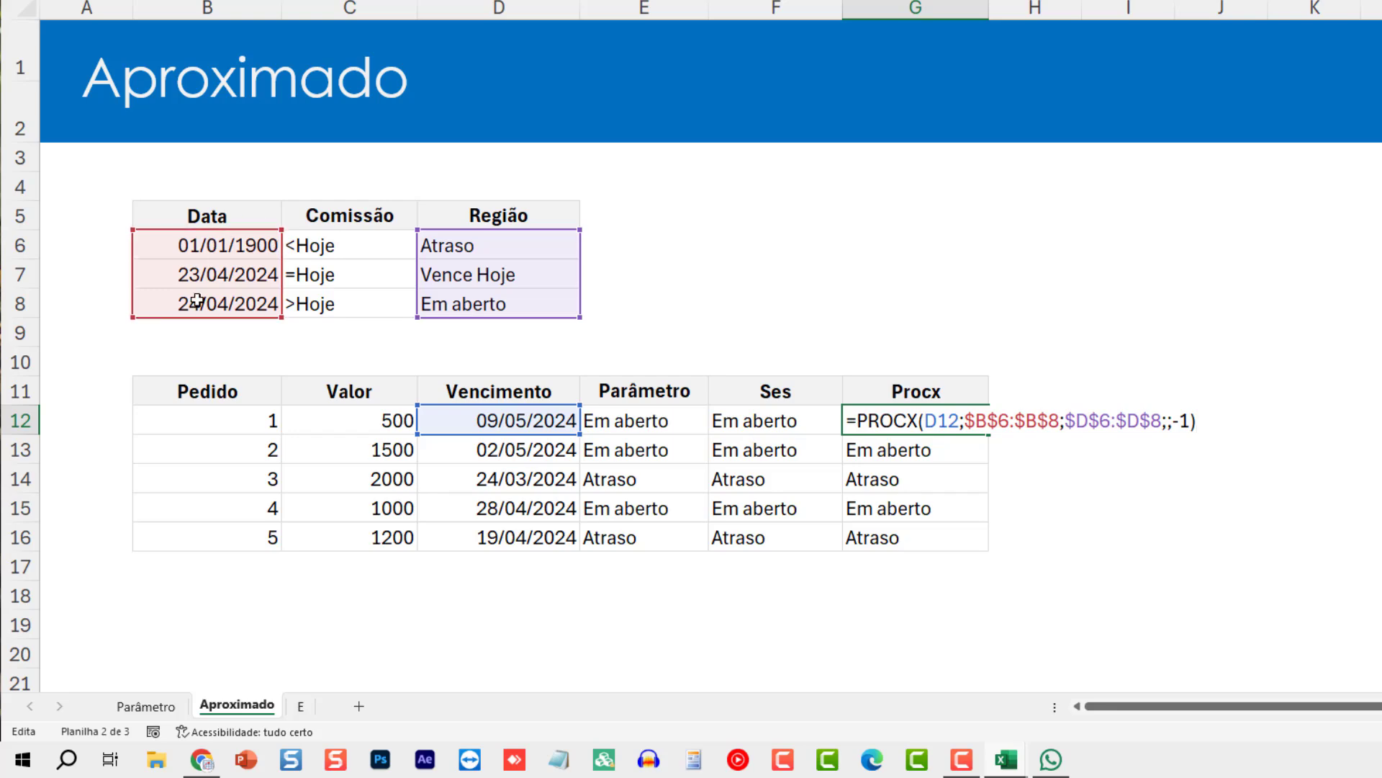
pyautogui.click(802, 422)
pyautogui.doubleClick(853, 425)
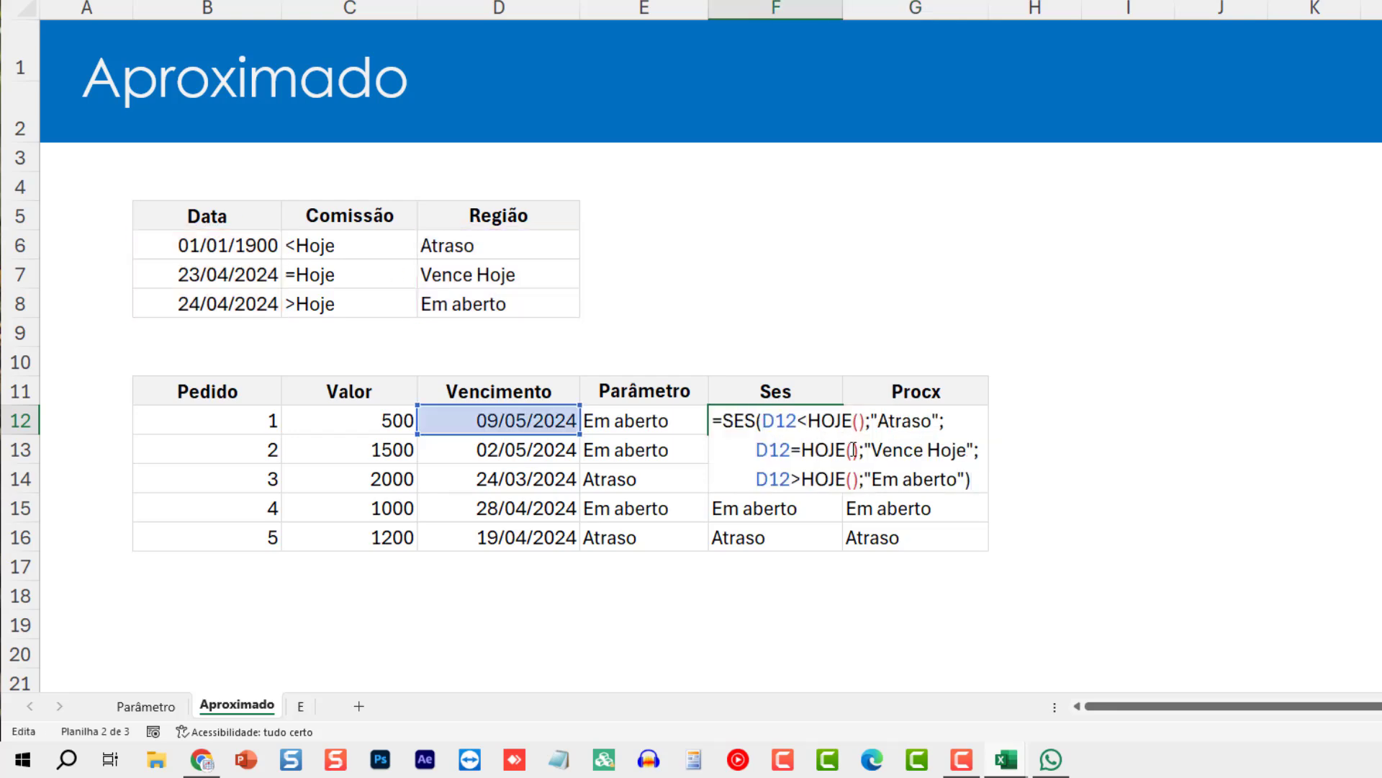
# Step: Compare the PARÂMETRO formula in E12 with the SES formula in F12 and the PROCX formula in G12
pyautogui.doubleClick(663, 430)
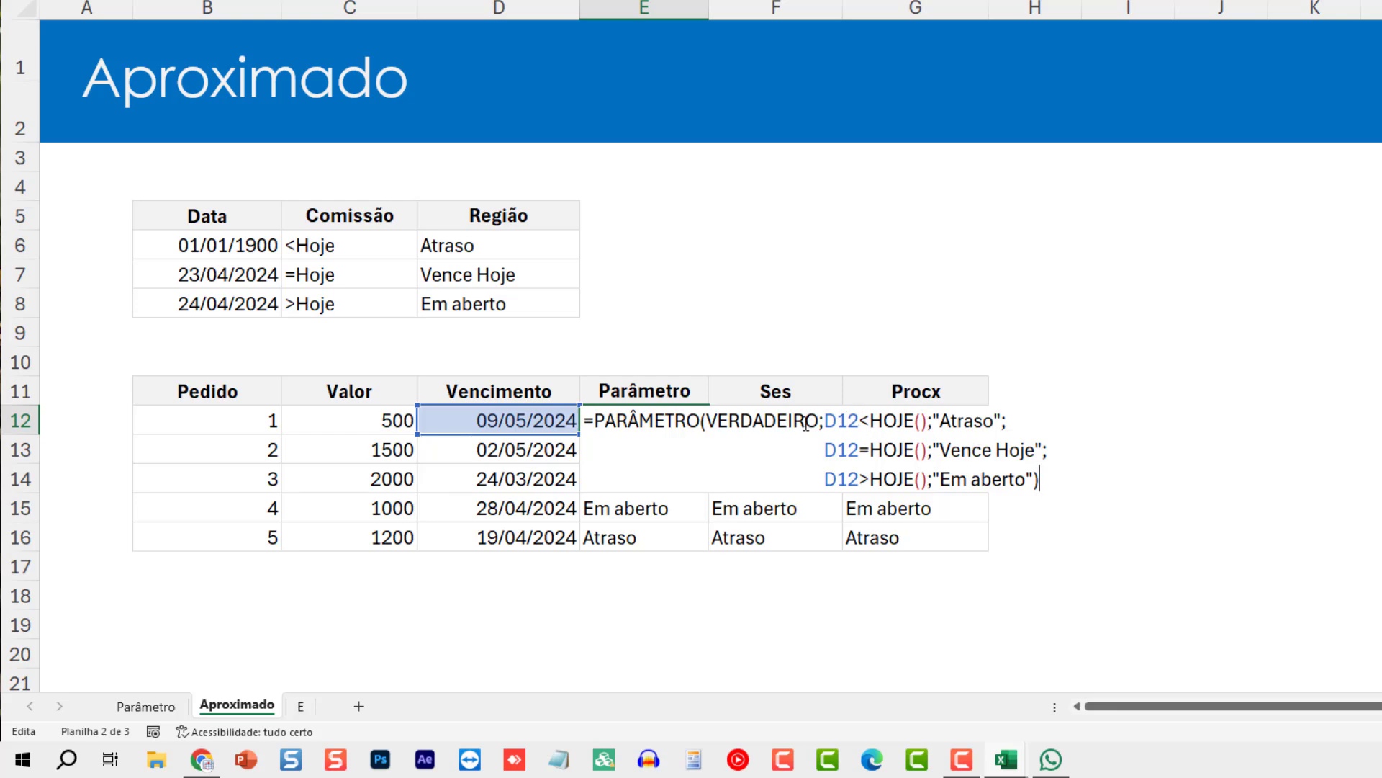
pyautogui.click(805, 422)
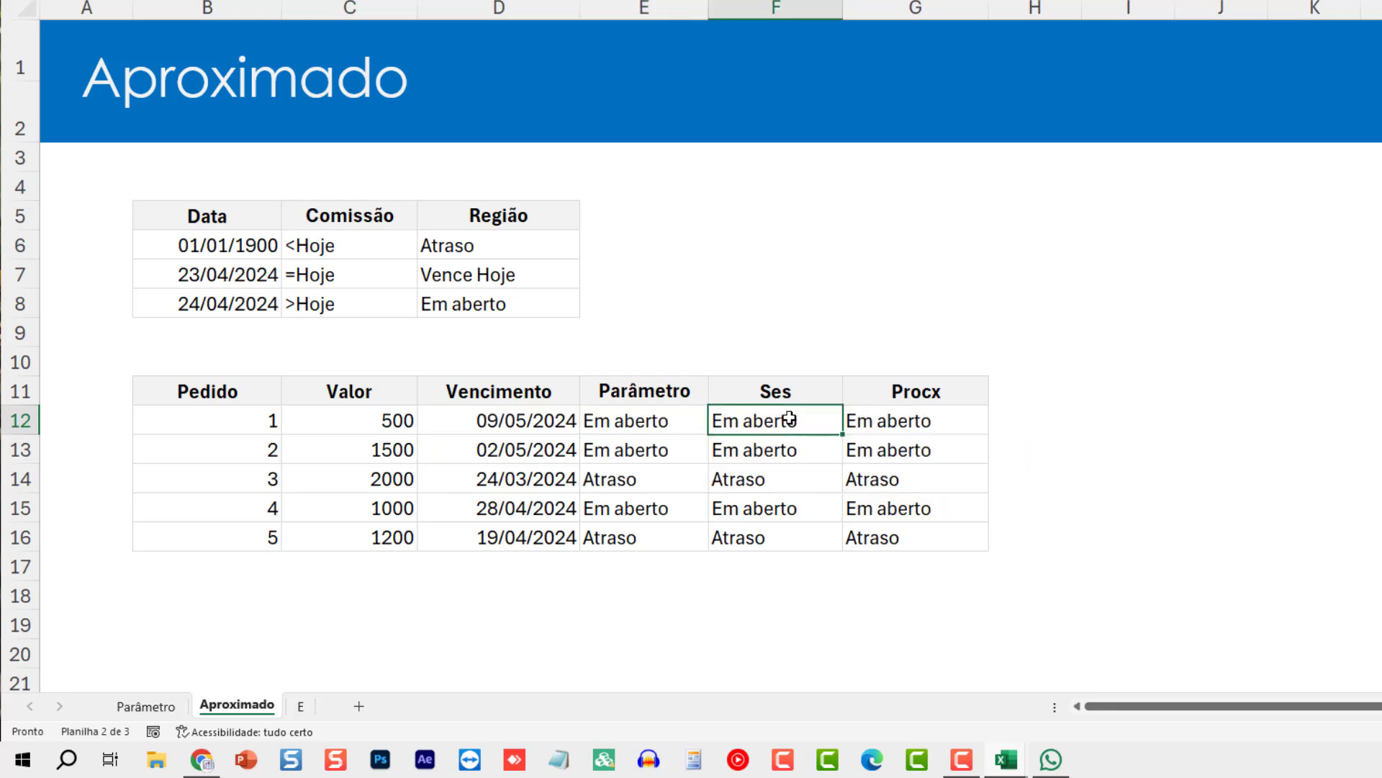
pyautogui.doubleClick(854, 430)
pyautogui.moveTo(743, 424); pyautogui.dragTo(993, 495)
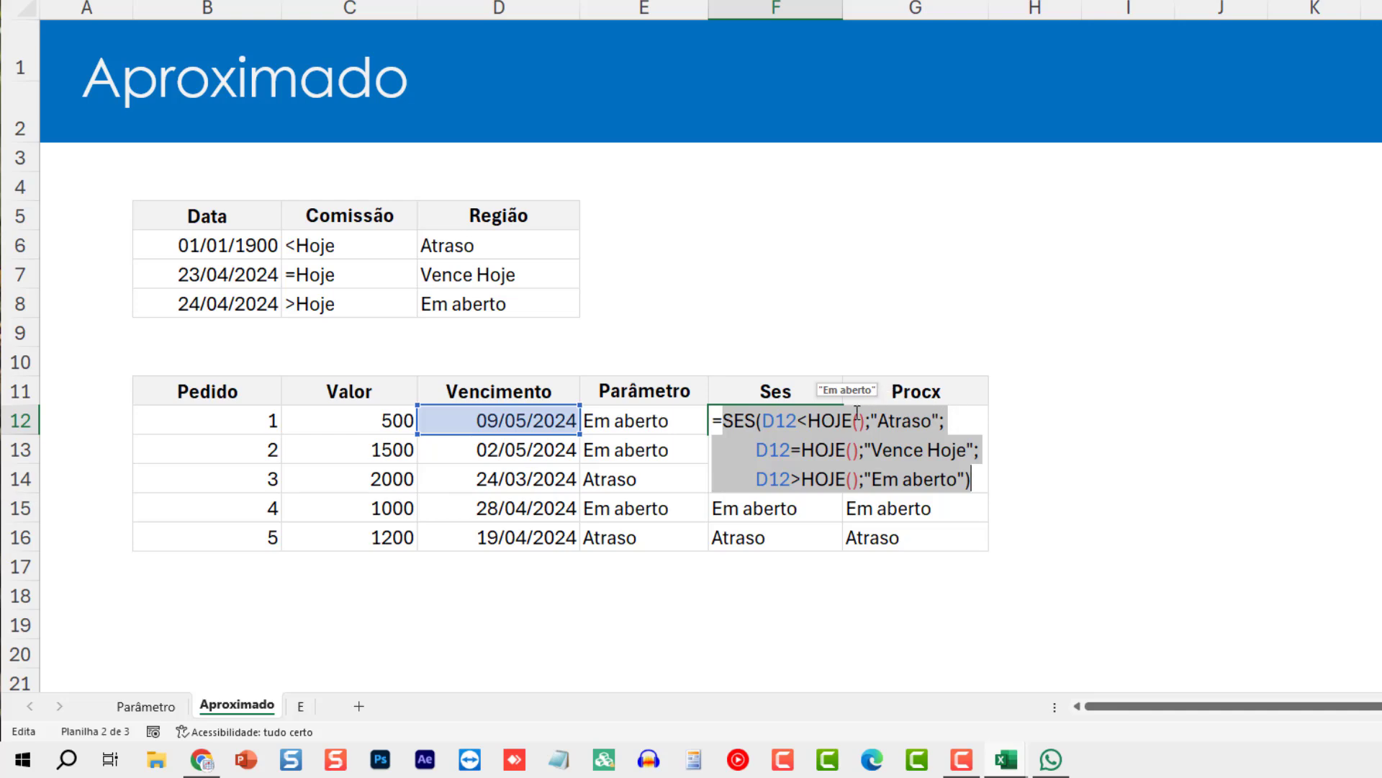
pyautogui.press('Escape')
pyautogui.click(667, 414)
pyautogui.press('F2')
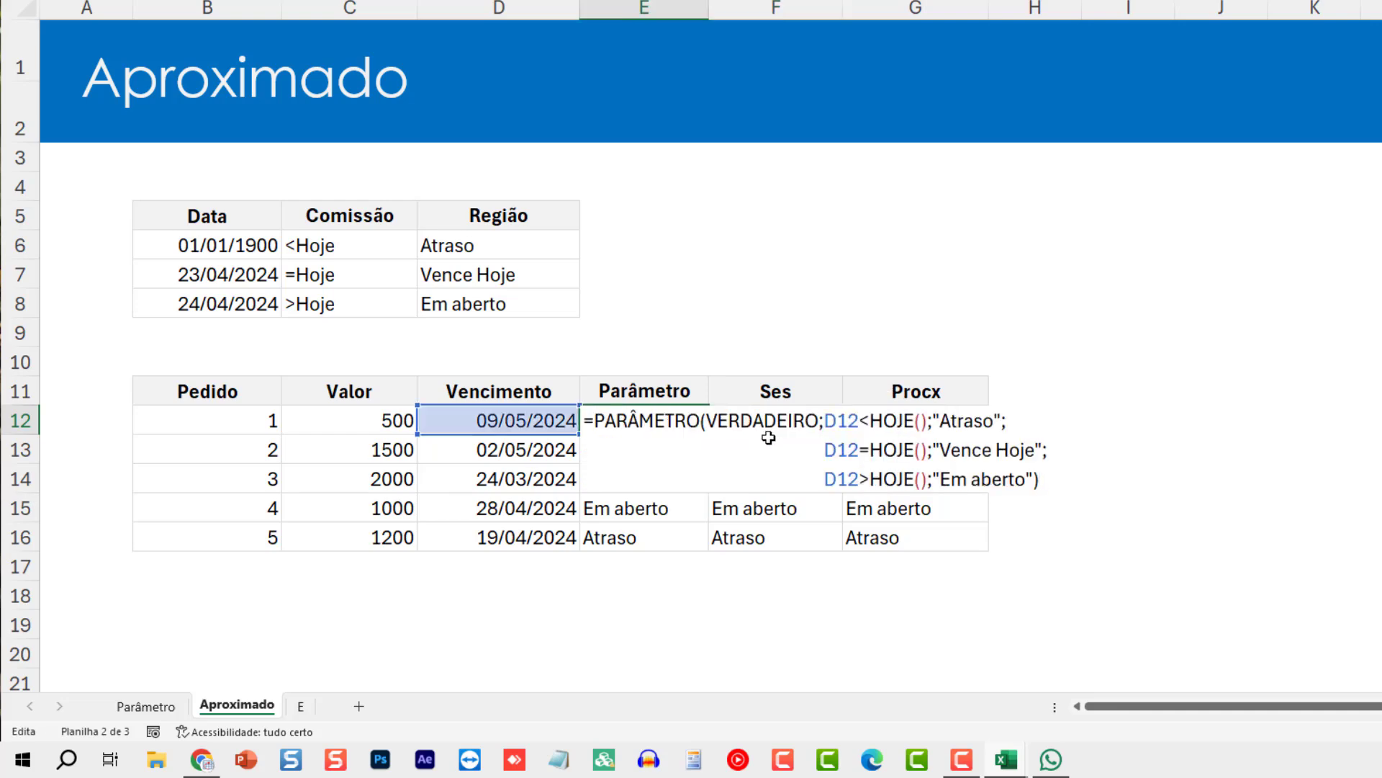
pyautogui.press('Escape')
pyautogui.click(929, 424)
pyautogui.press('F2')
pyautogui.press('Escape')
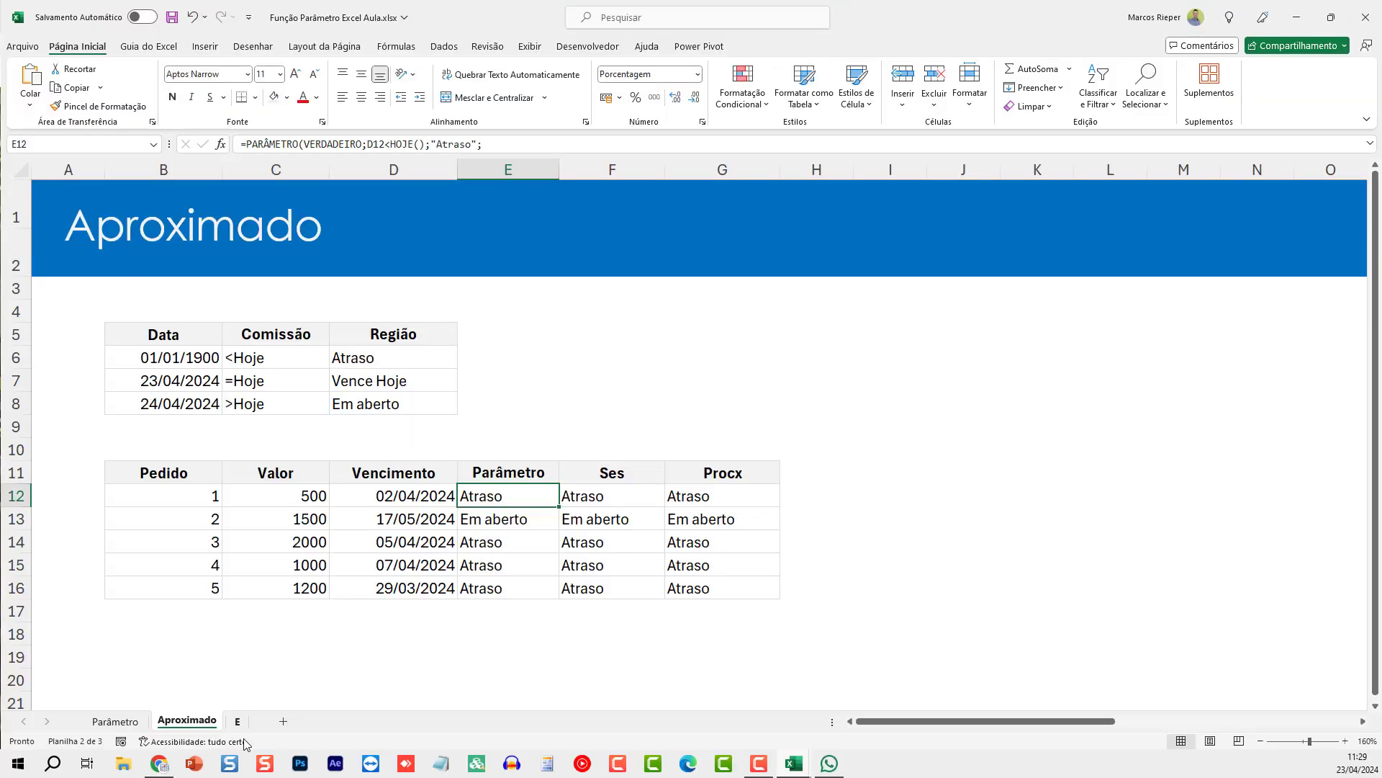
# Step: Open the E sheet and review the product score columns and the Soma formula in G14
pyautogui.click(300, 705)
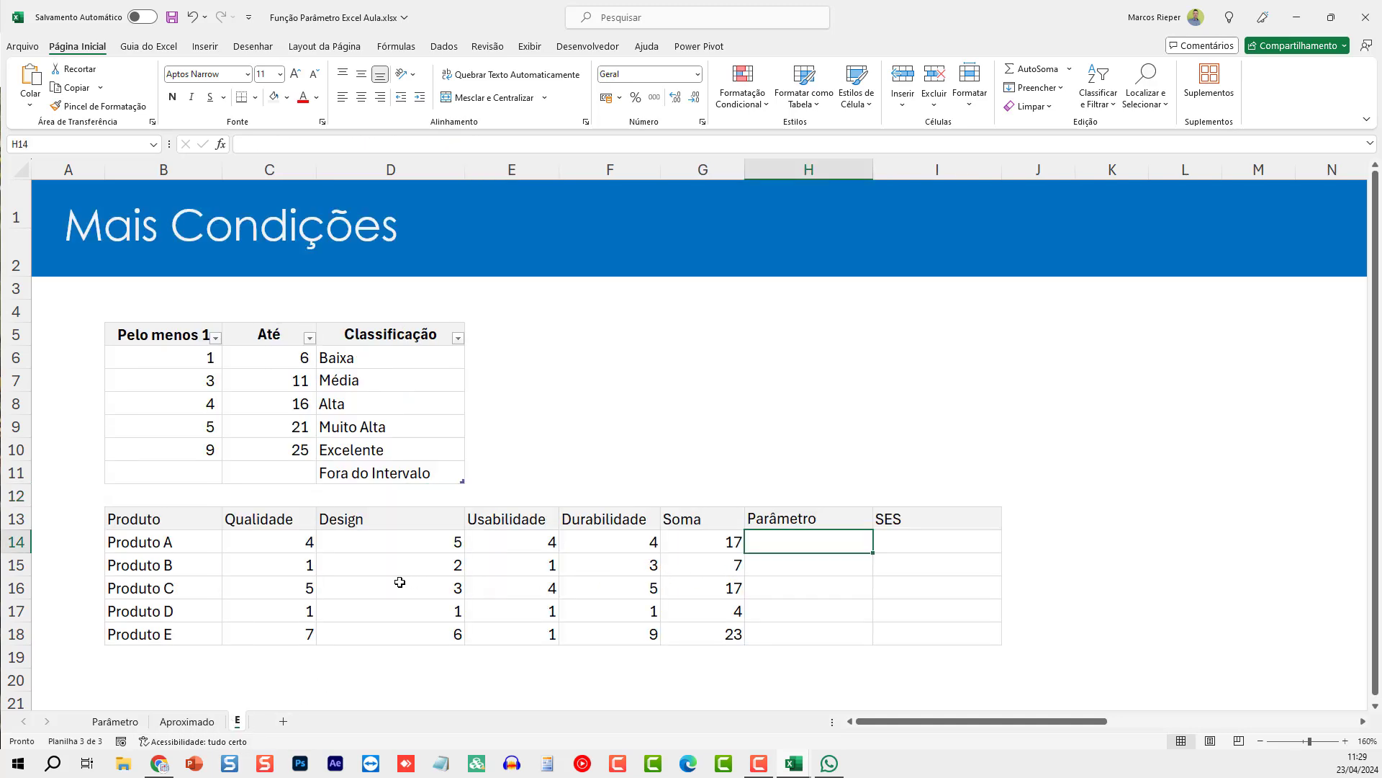
pyautogui.moveTo(266, 531); pyautogui.dragTo(648, 633)
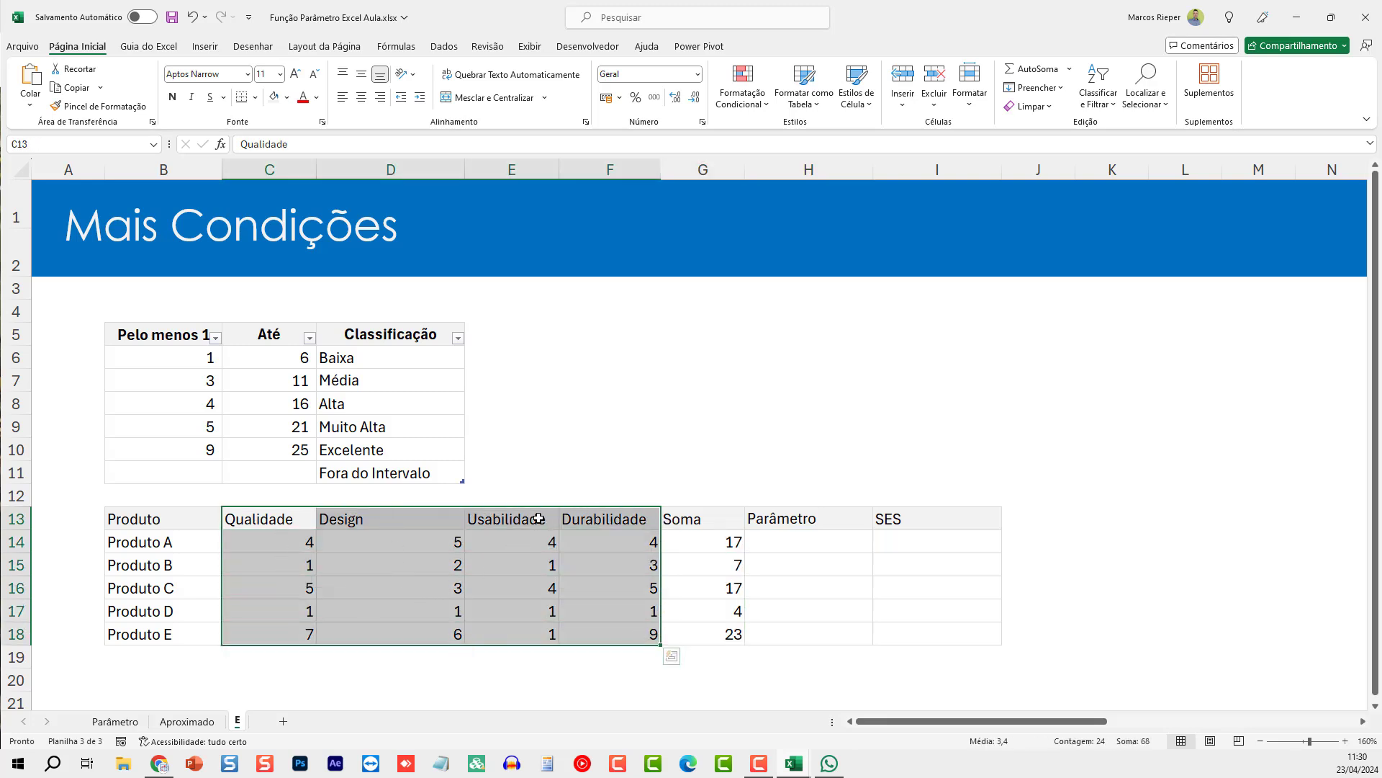
pyautogui.click(708, 532)
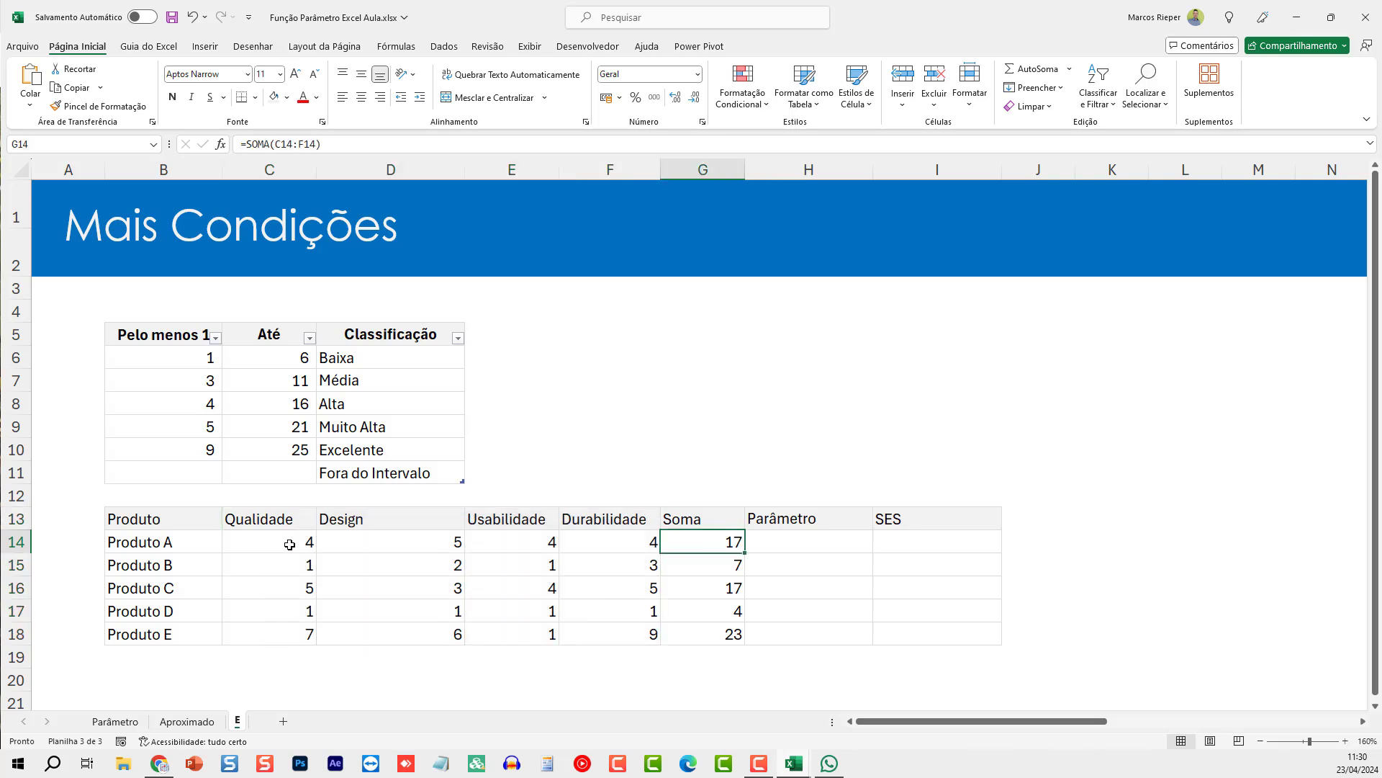
pyautogui.press('F2')
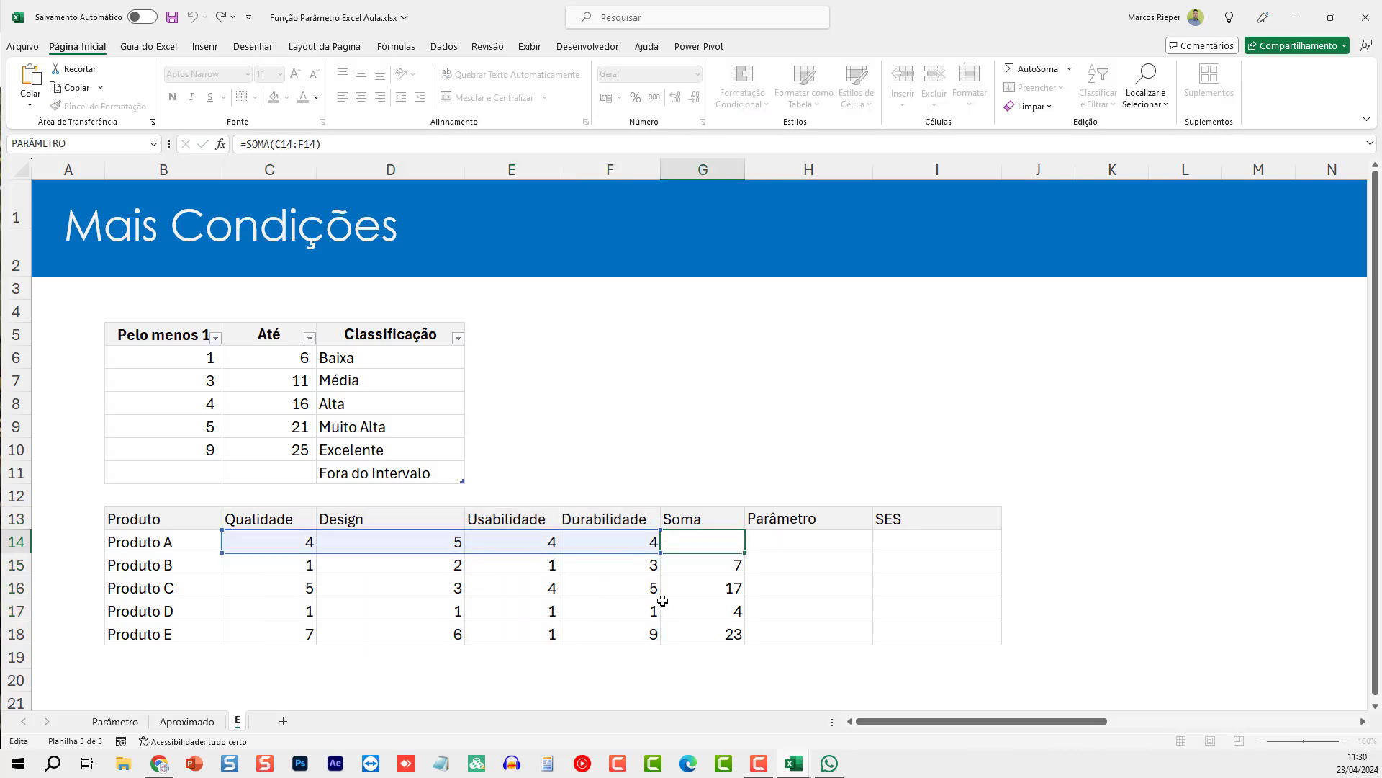
pyautogui.click(692, 608)
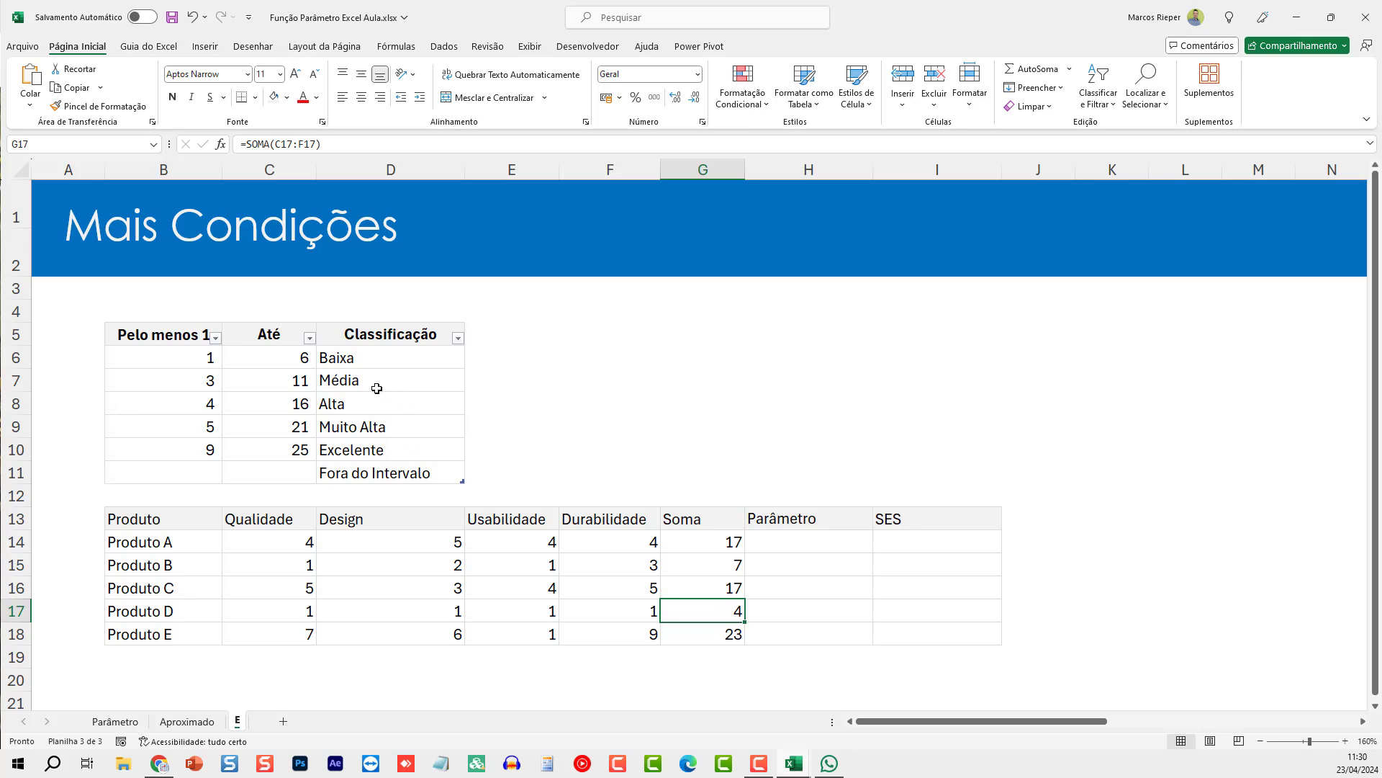
# Step: Examine the Baixa and Média criteria in the classification table against Produto A's scores in C14:F14
pyautogui.click(282, 361)
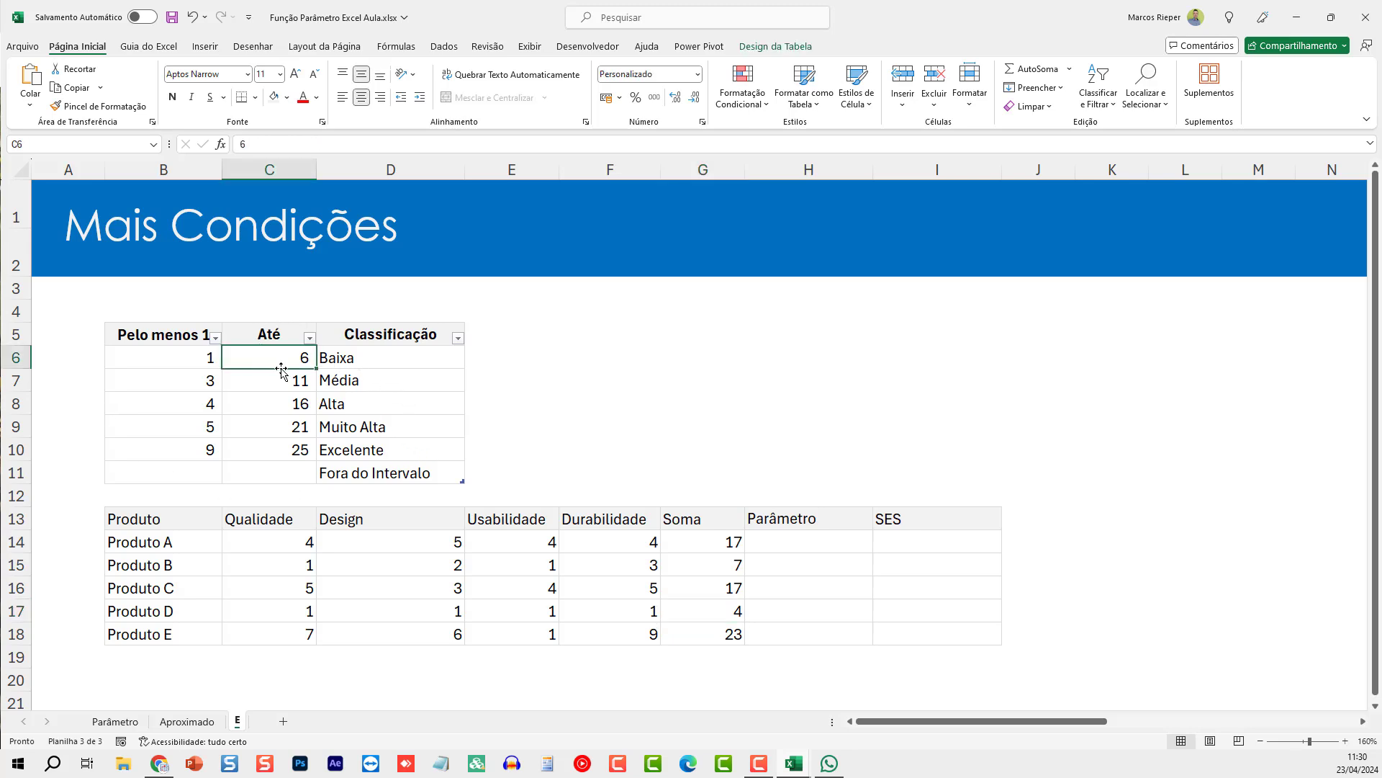
pyautogui.click(193, 362)
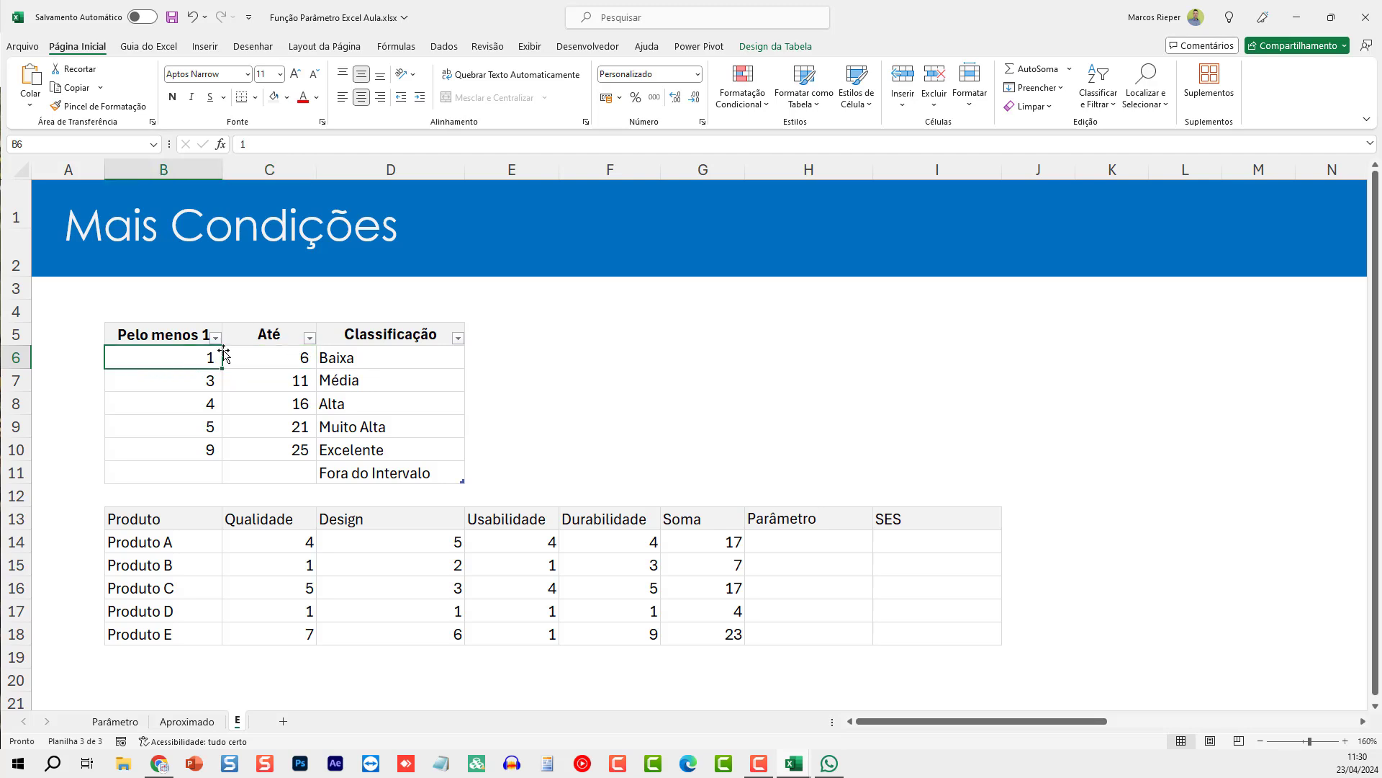
pyautogui.click(313, 548)
pyautogui.moveTo(313, 547); pyautogui.dragTo(571, 533)
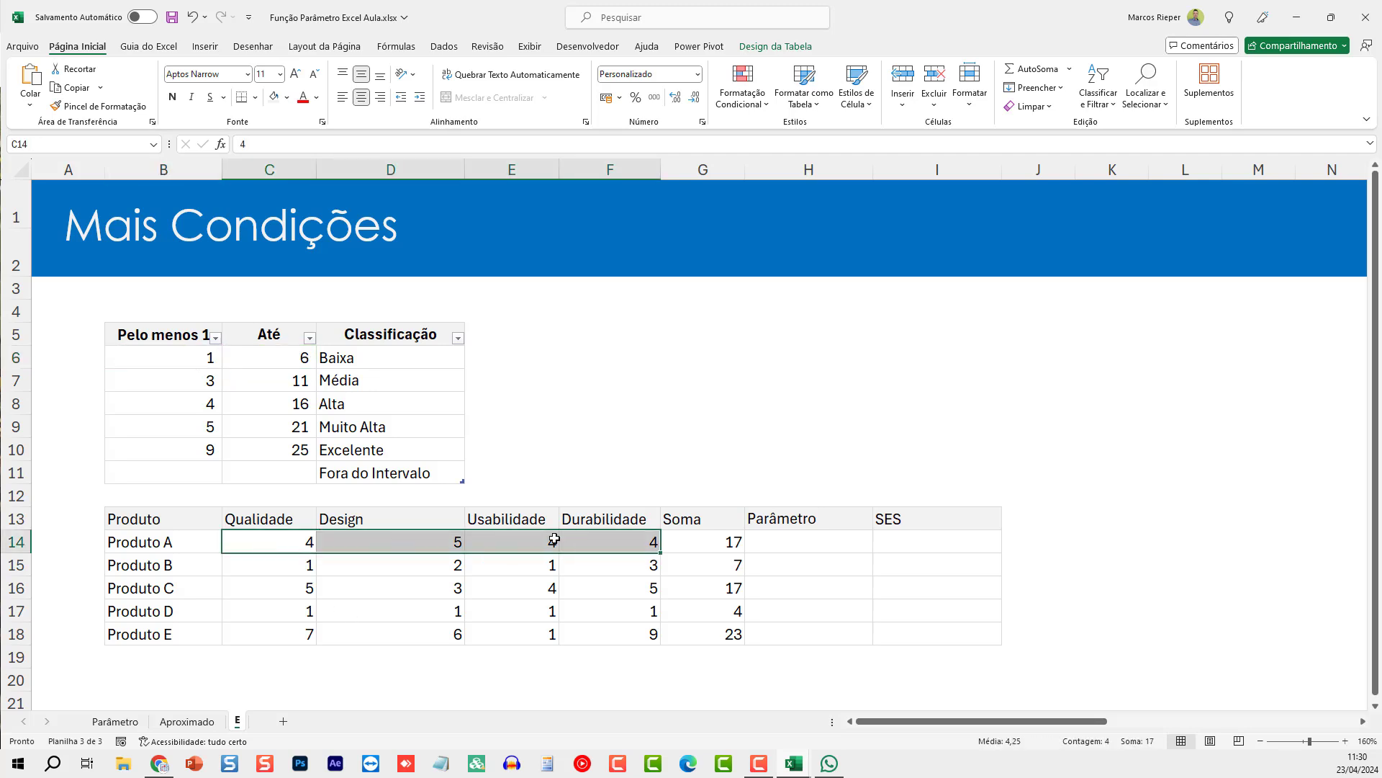
pyautogui.click(377, 360)
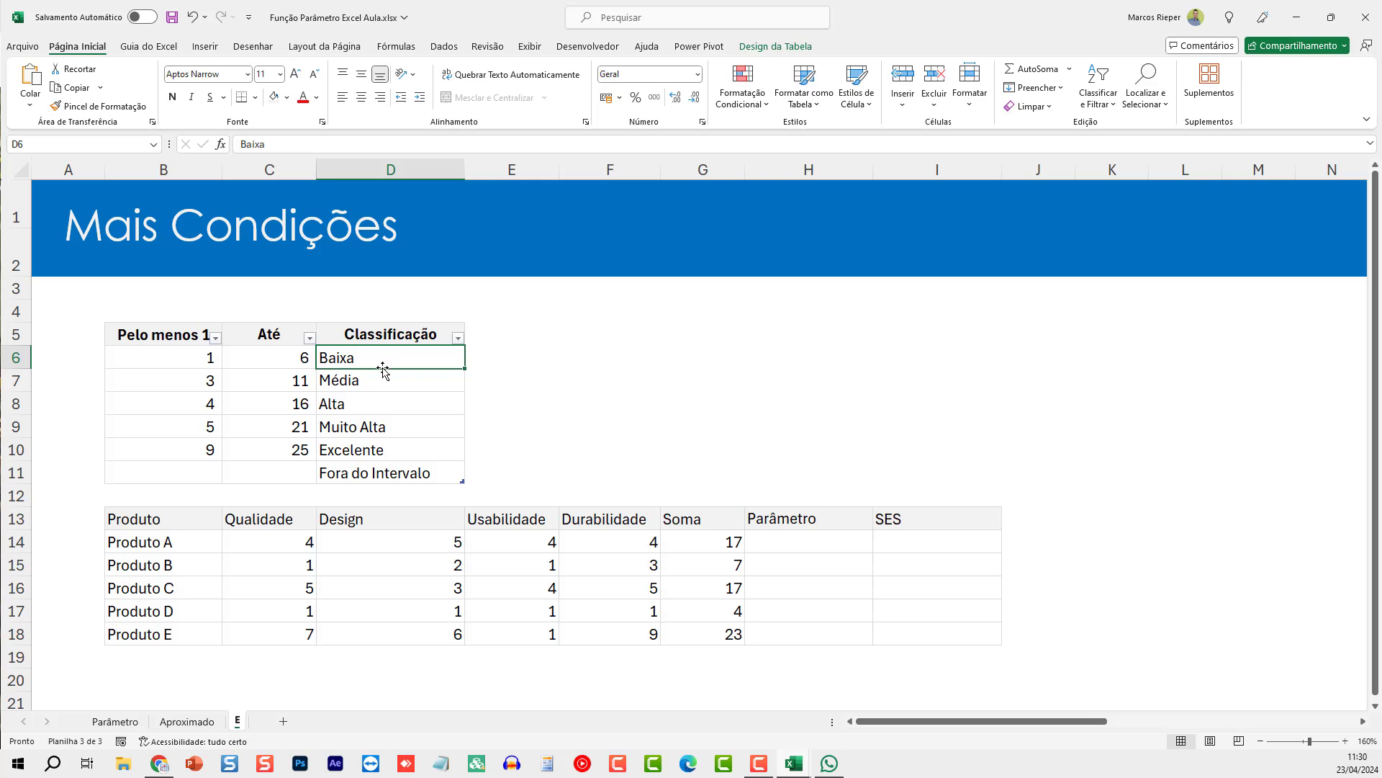
pyautogui.click(374, 388)
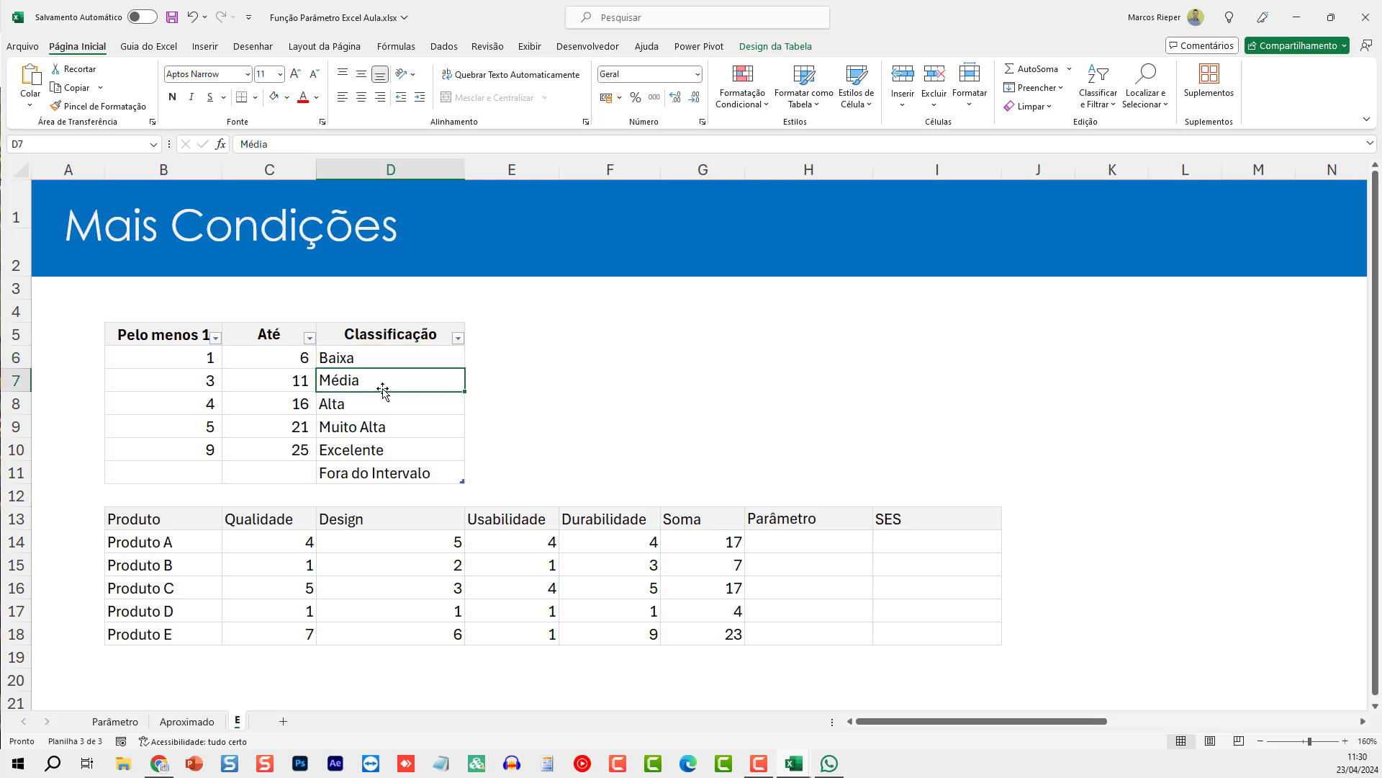
pyautogui.click(296, 383)
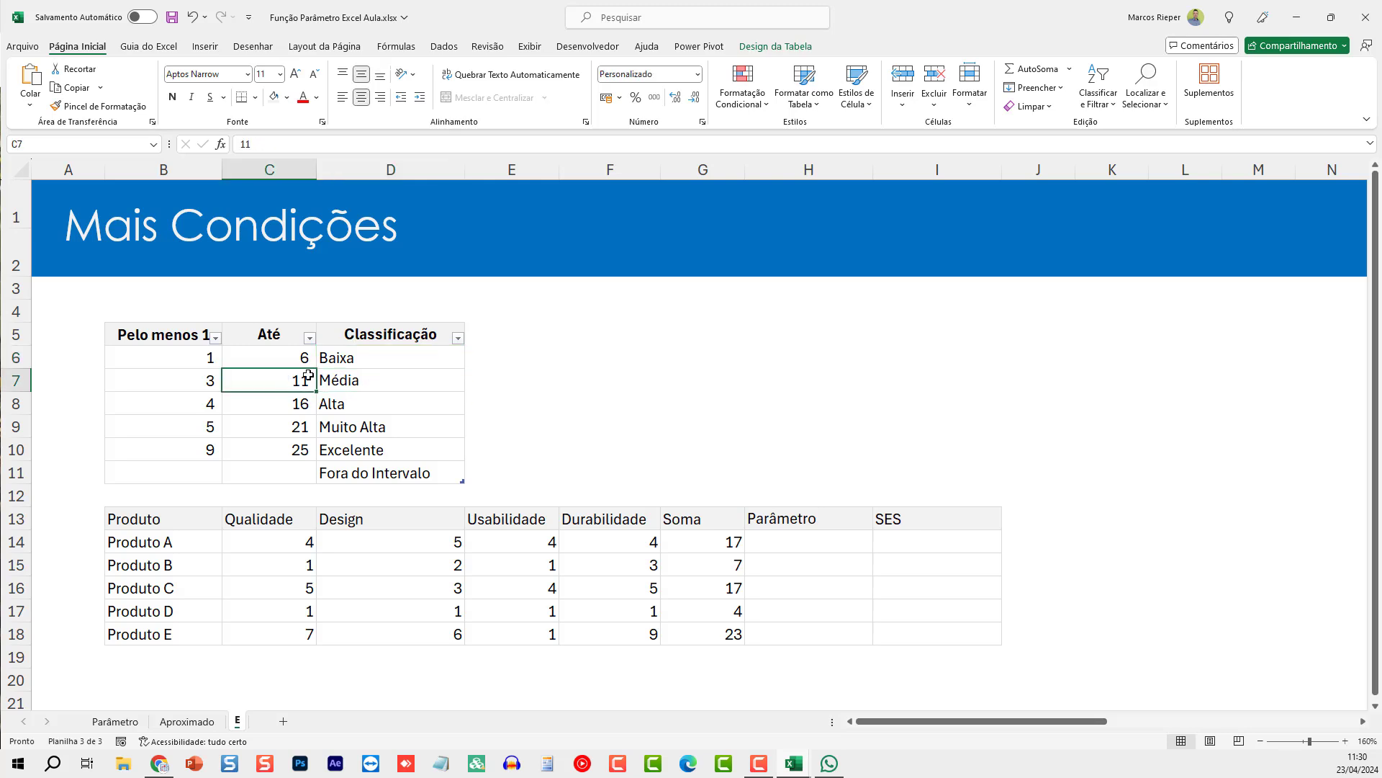
pyautogui.click(191, 382)
pyautogui.moveTo(287, 544); pyautogui.dragTo(515, 540)
pyautogui.moveTo(273, 540); pyautogui.dragTo(612, 542)
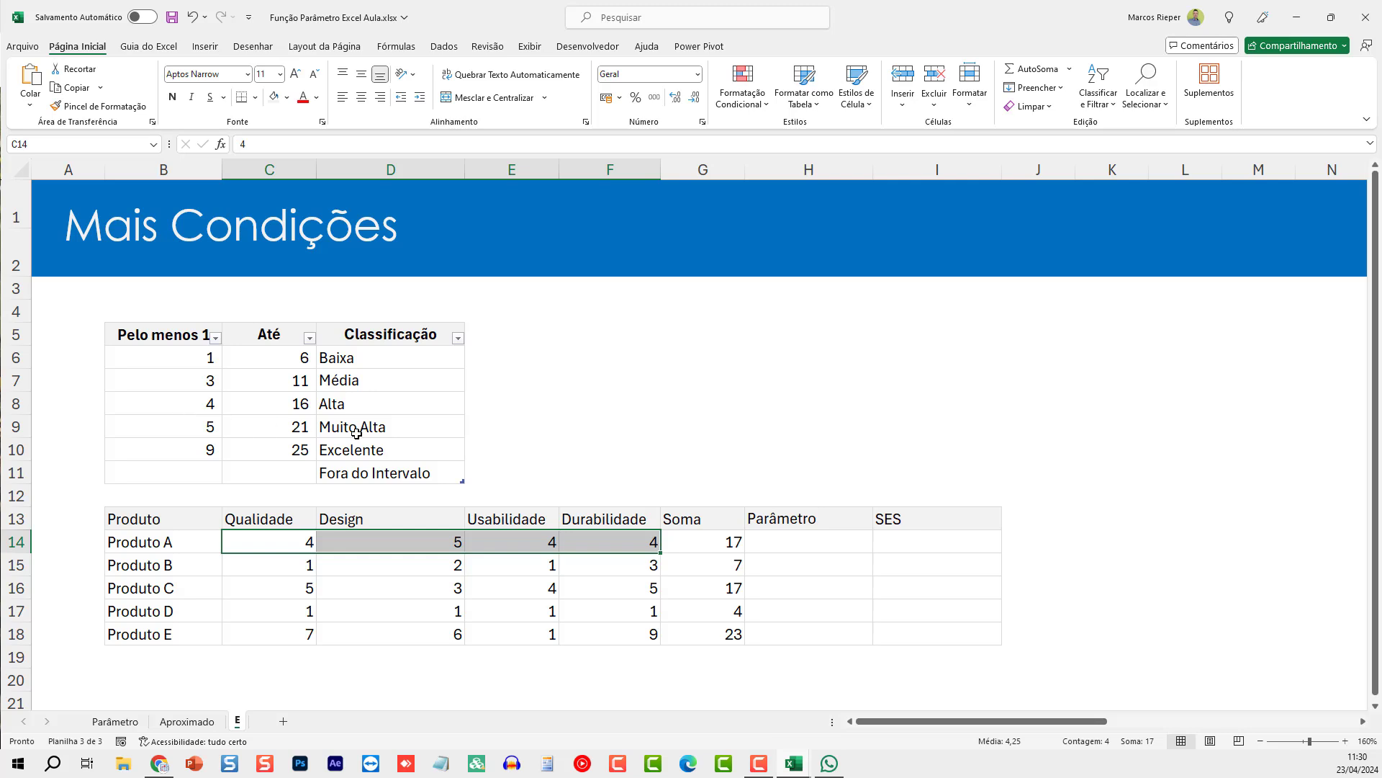
# Step: Begin a PARÂMETRO formula in H14 with VERDADEIRO as its expression
pyautogui.click(787, 544)
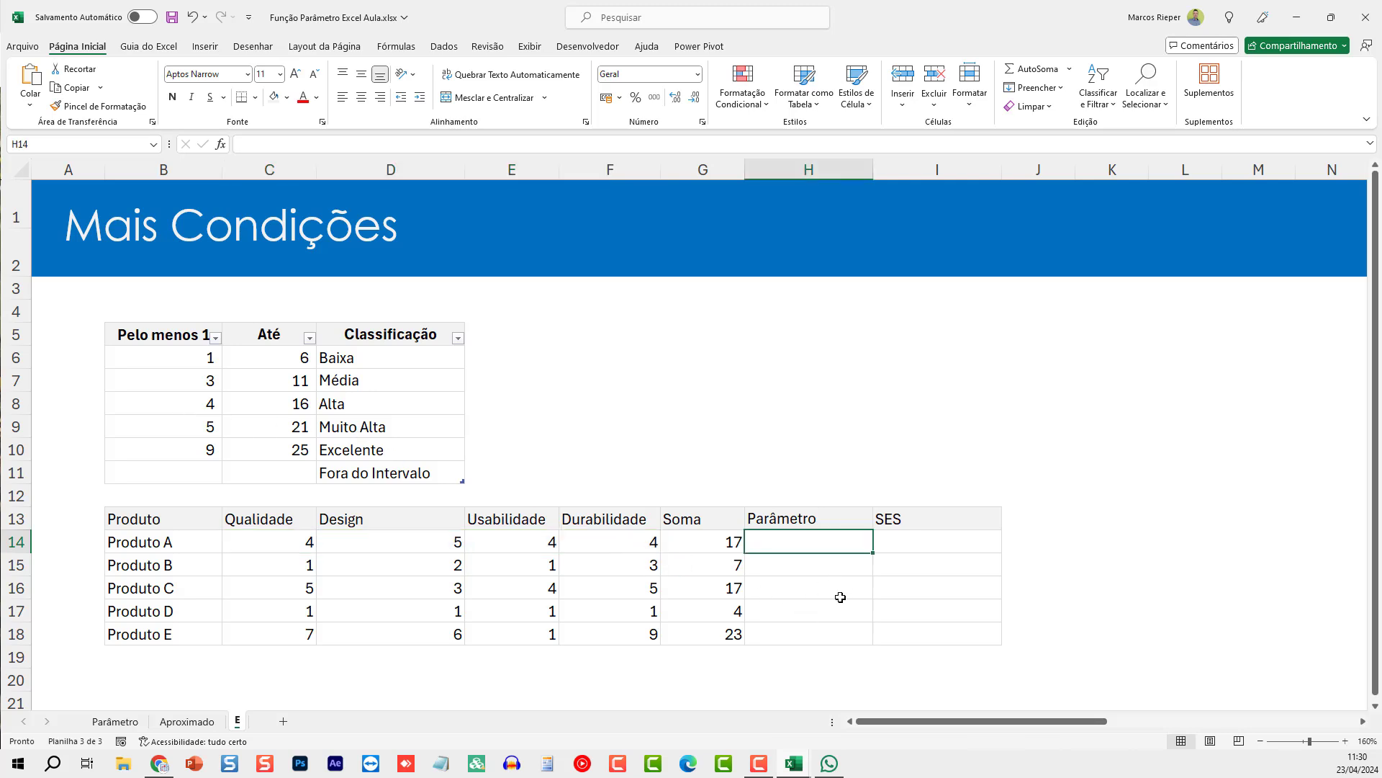
pyautogui.write('=p')
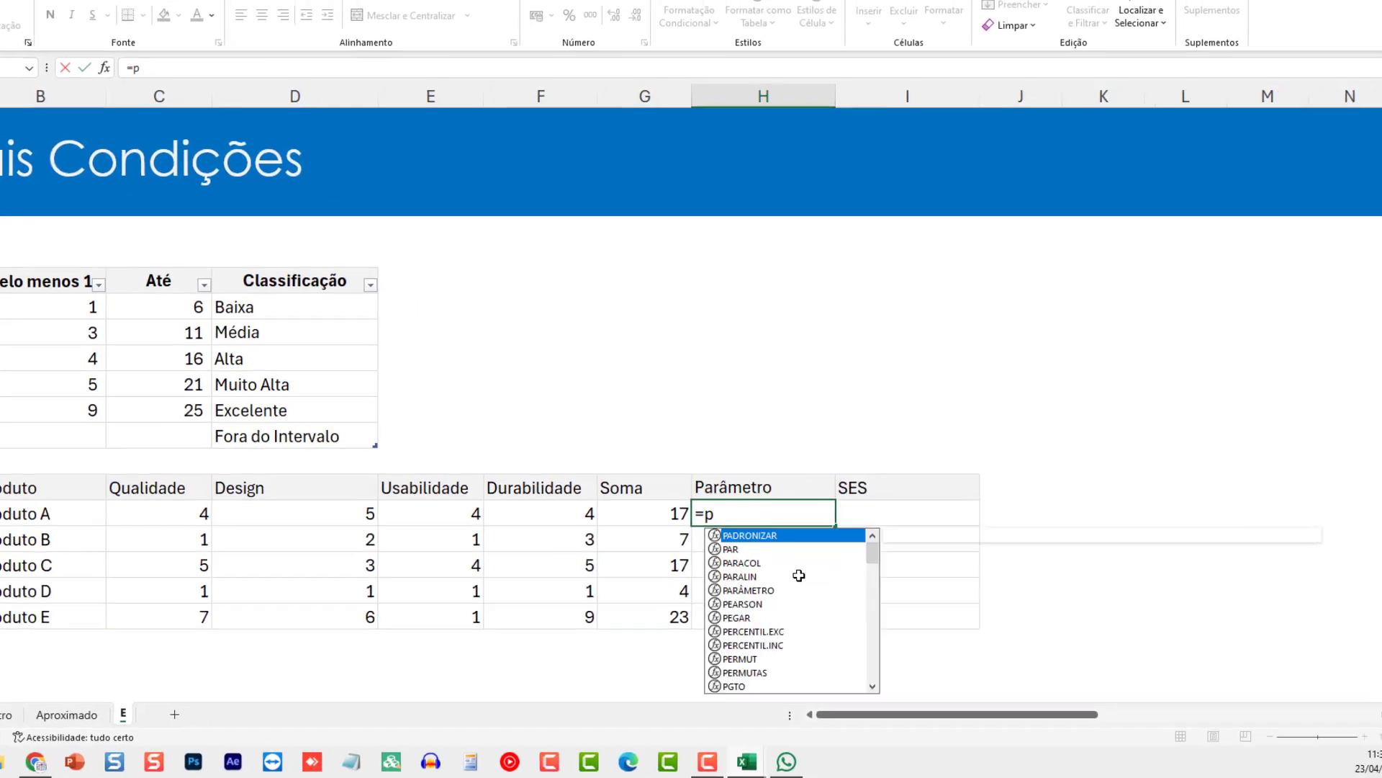
pyautogui.write('a')
pyautogui.press('BackSpace')
pyautogui.press('BackSpace')
pyautogui.write('PAR')
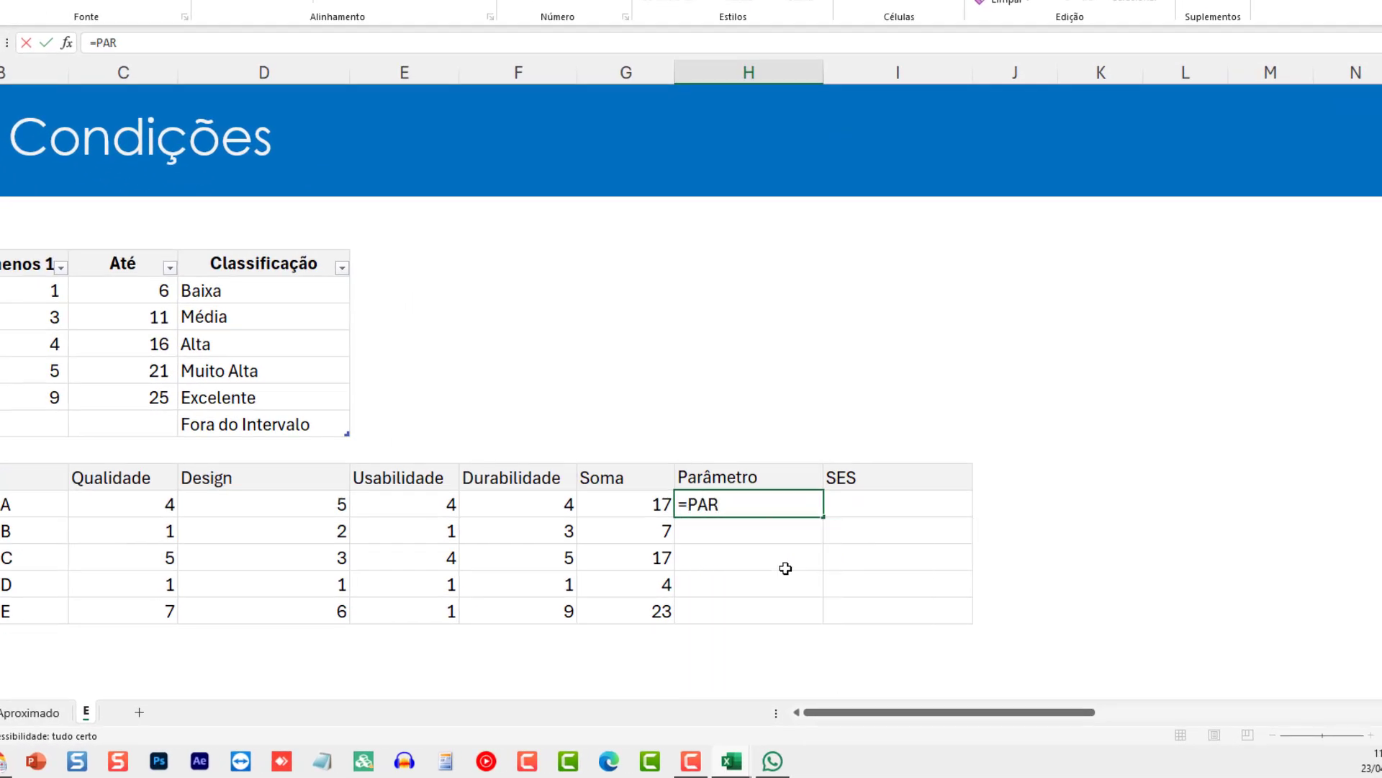
pyautogui.write('ÂMETRO(')
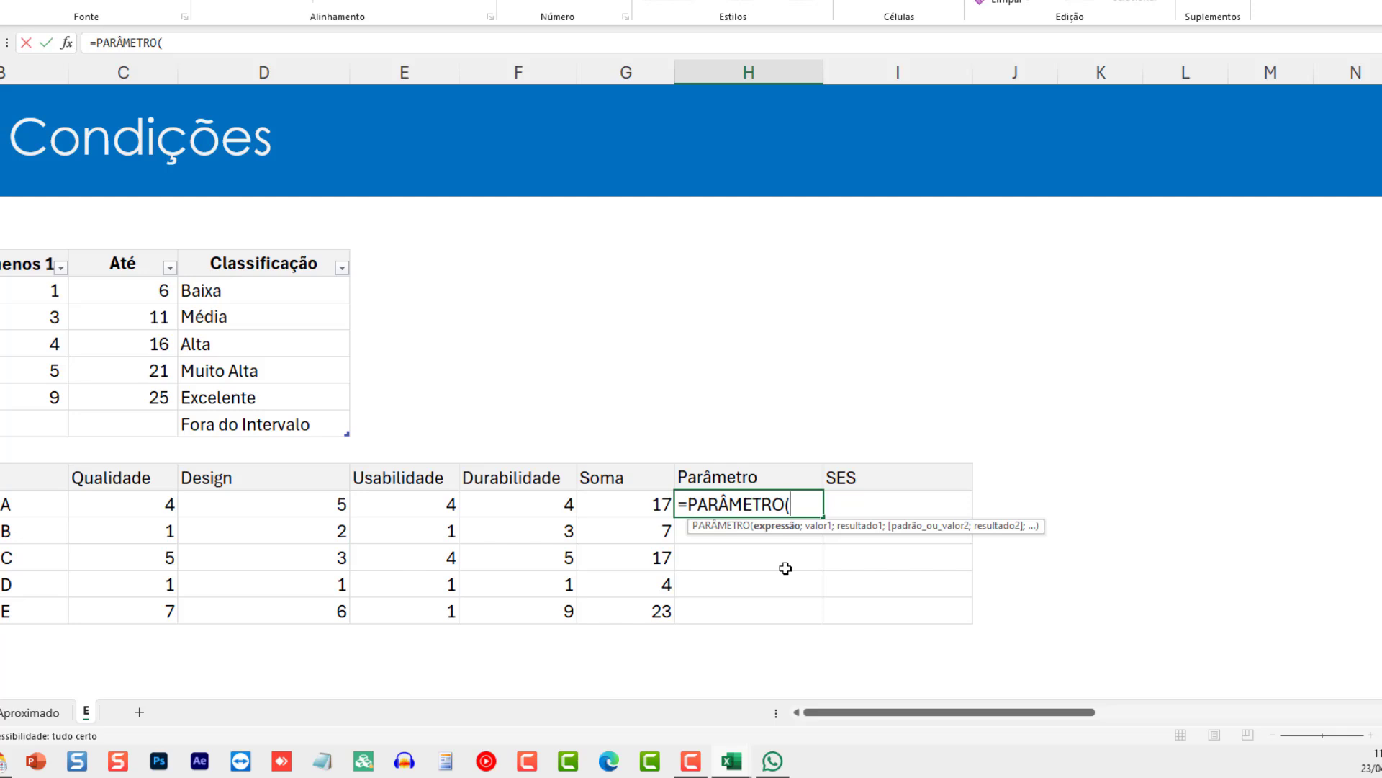
pyautogui.write('VERDADE')
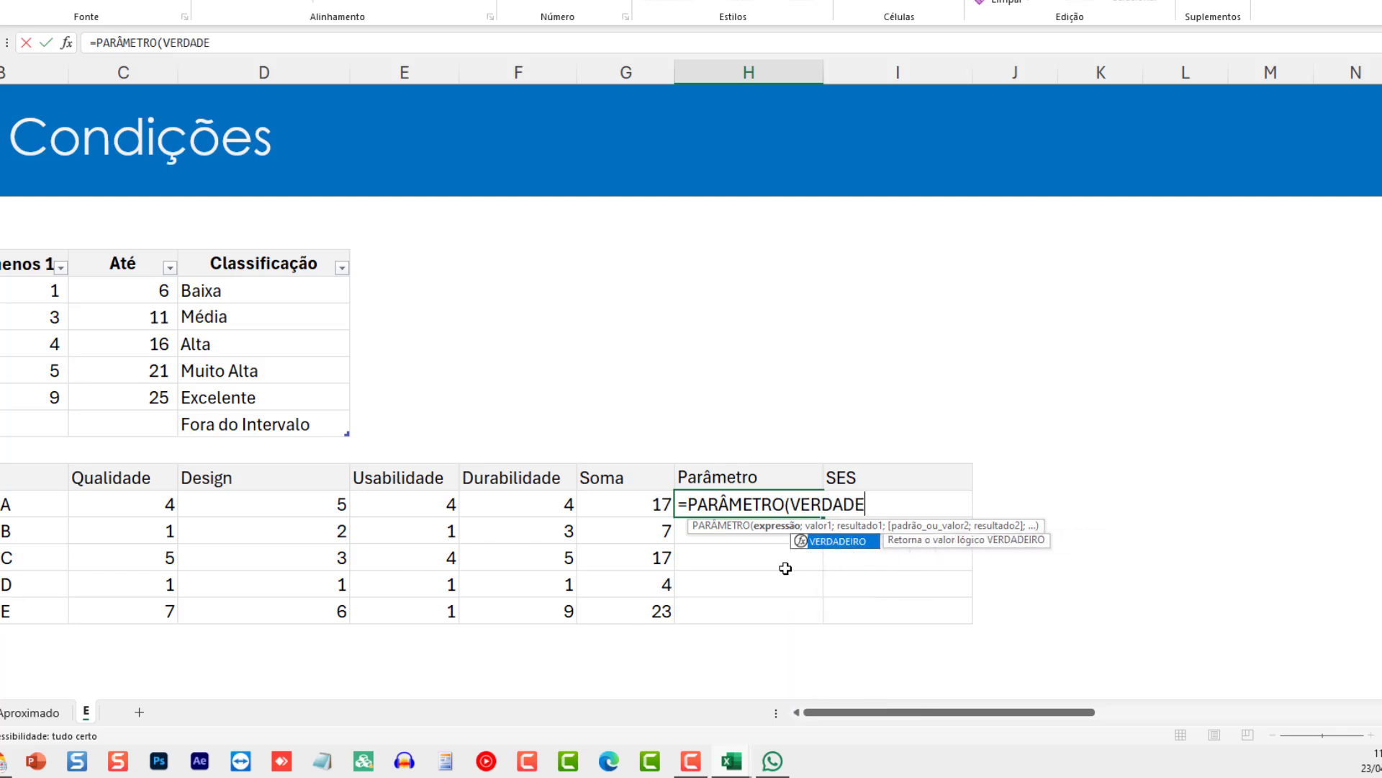
pyautogui.write('IRO;')
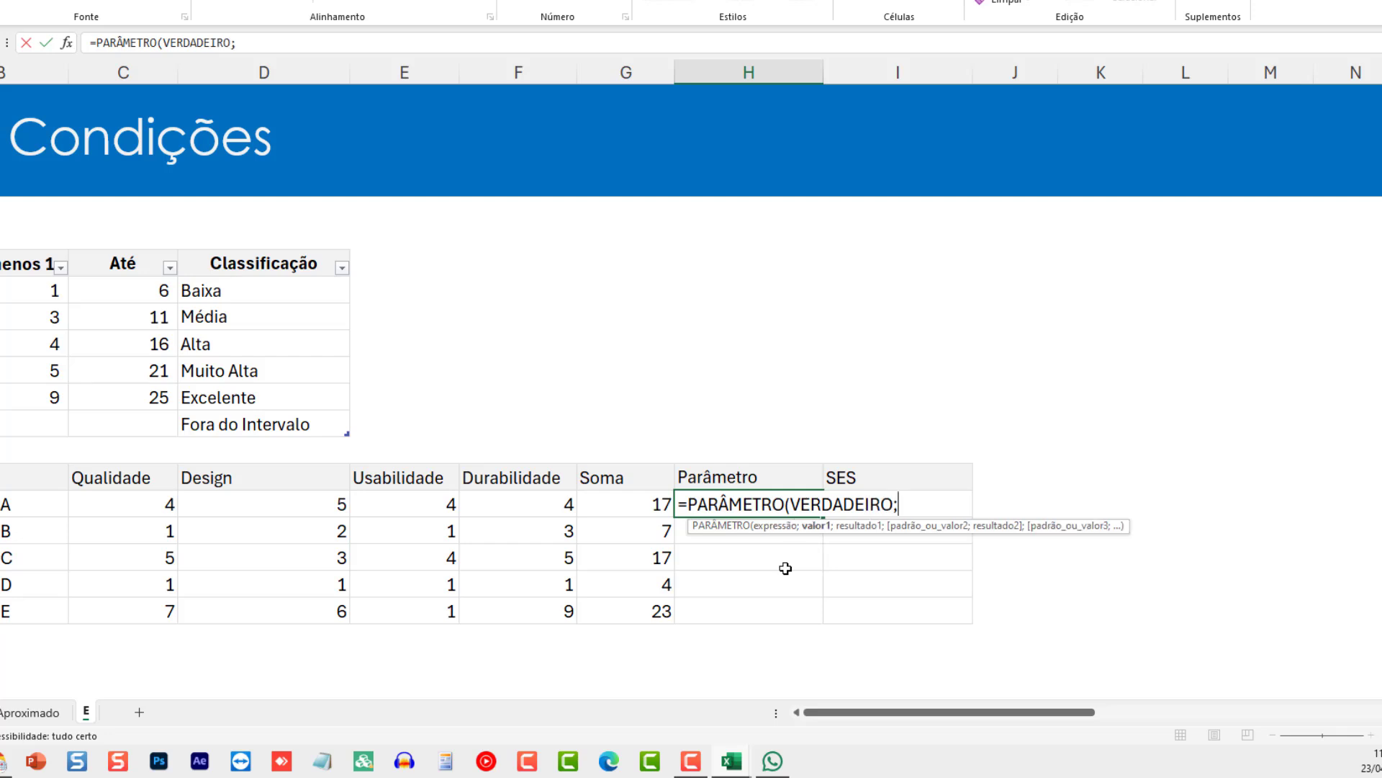
# Step: Add an E function as the first value of the H14 formula, with $G14<=$C$6 as its first condition
pyautogui.write('E(')
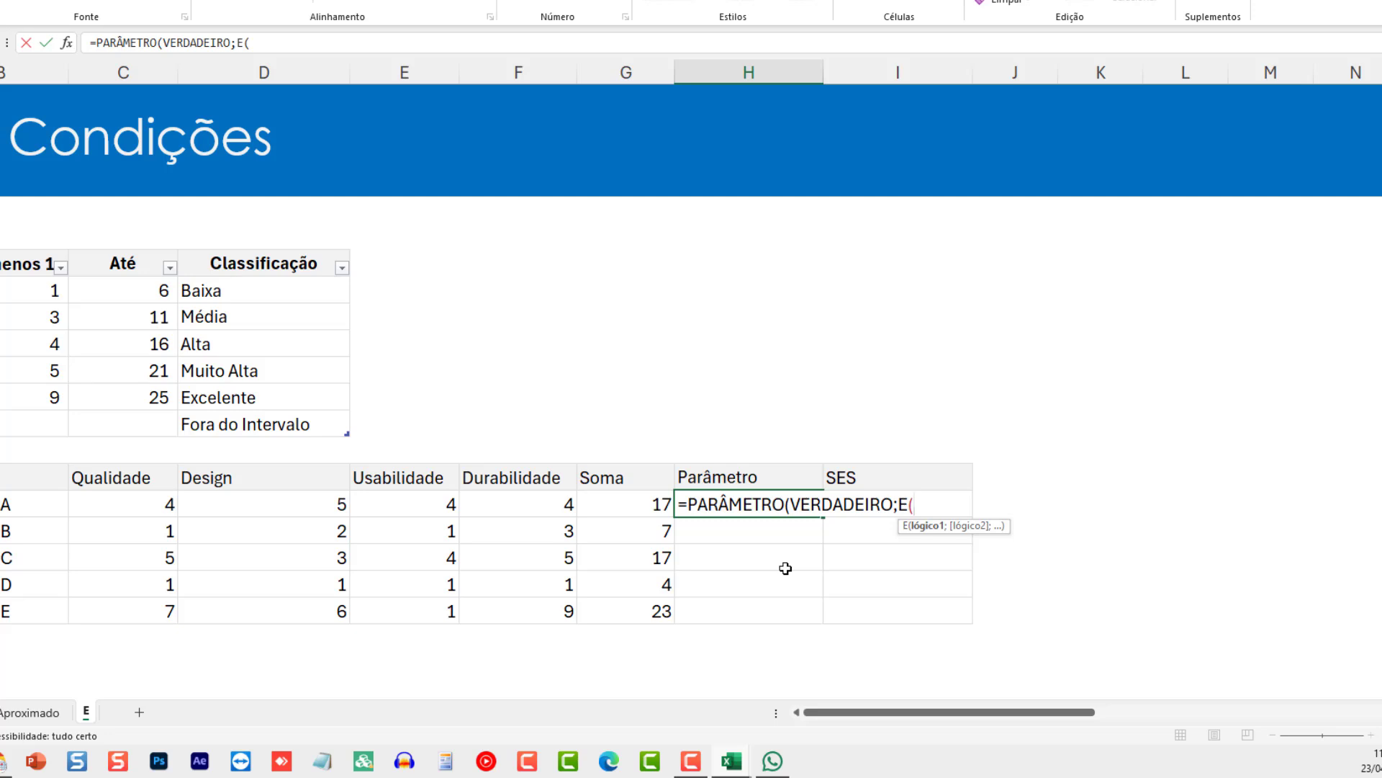
pyautogui.click(626, 502)
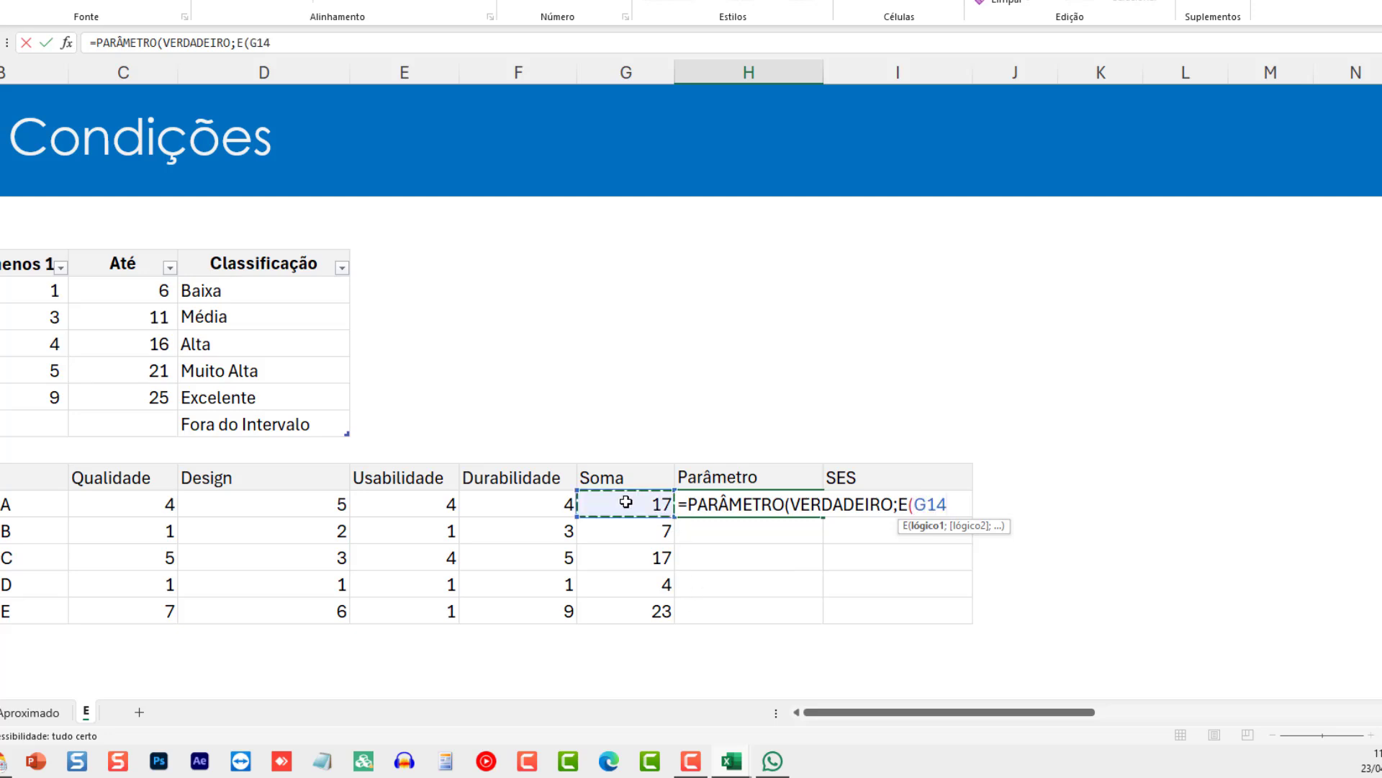
pyautogui.press('F4')
pyautogui.press('F4')
pyautogui.press('F4')
pyautogui.write('<=')
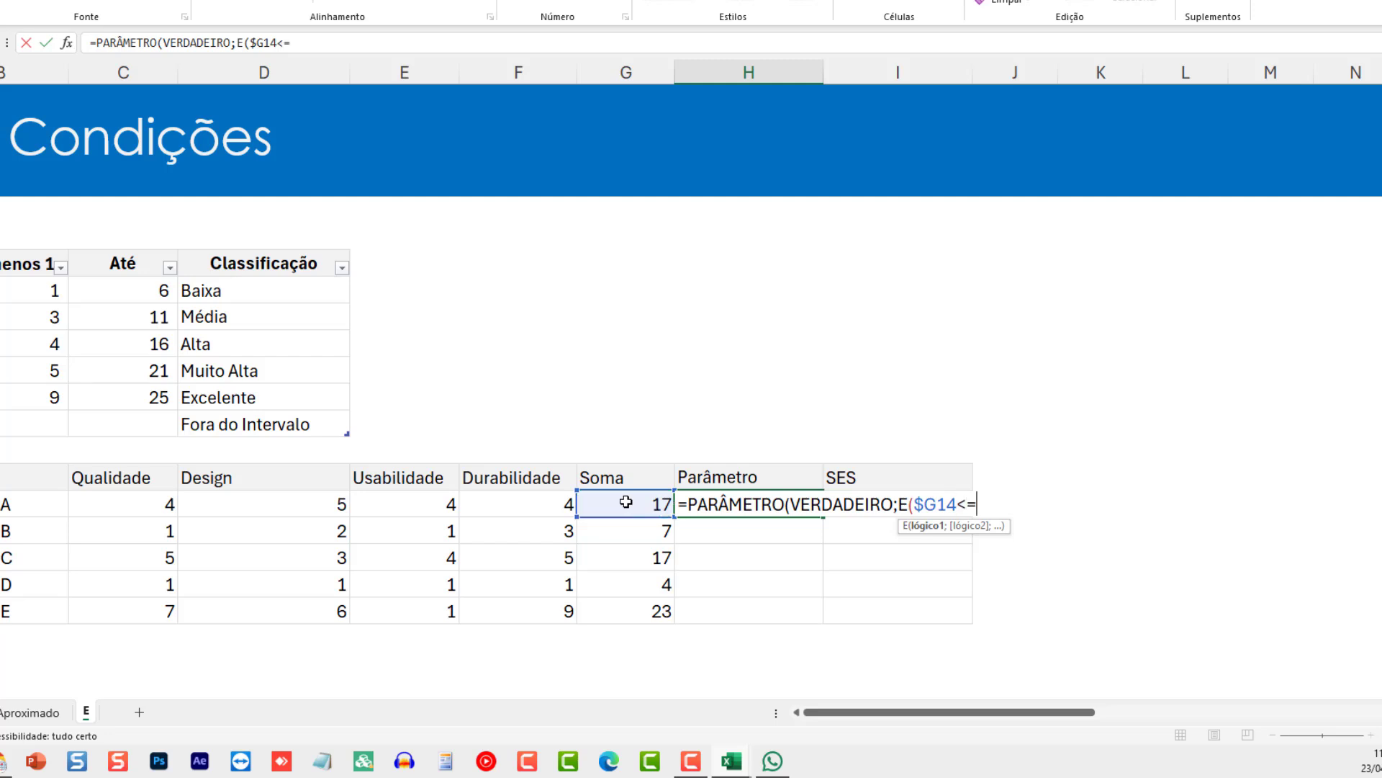
pyautogui.click(113, 287)
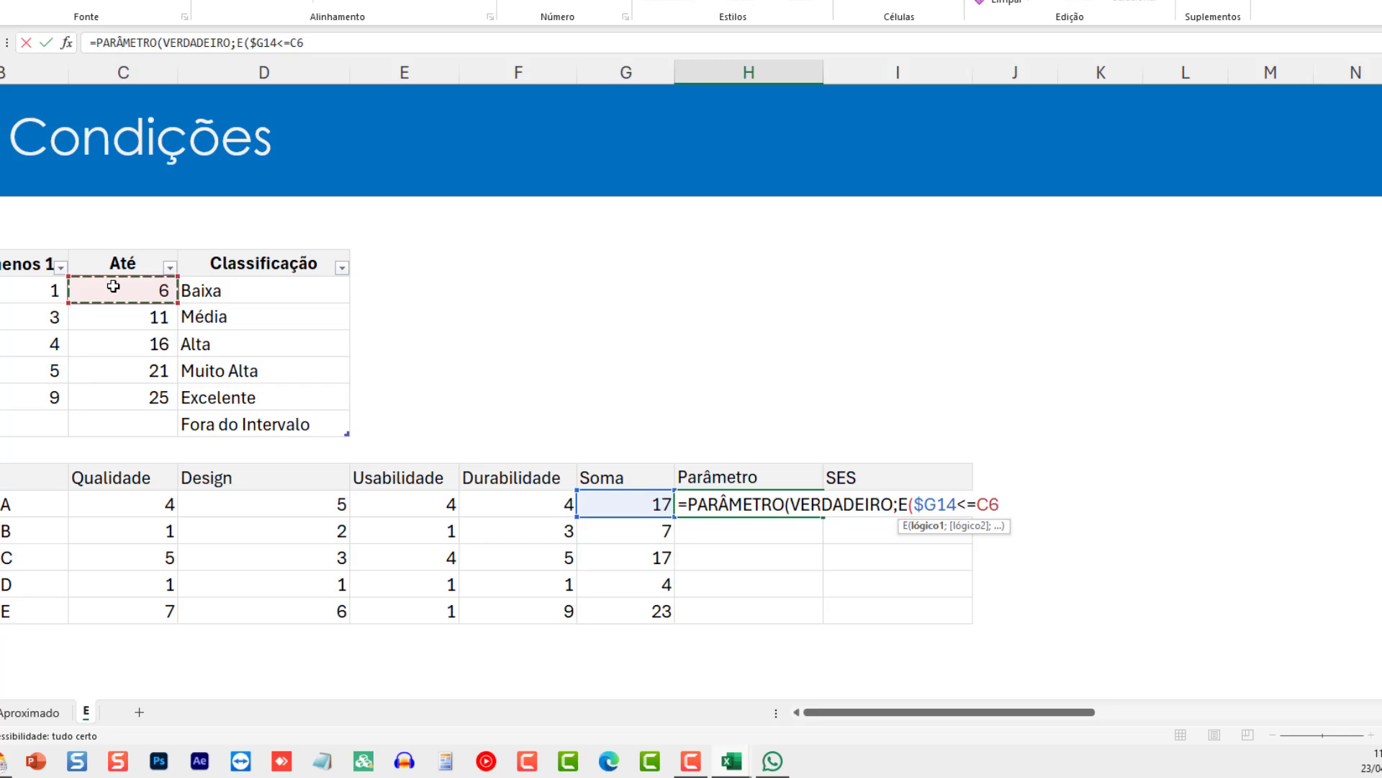
pyautogui.press('F4')
pyautogui.write(';')
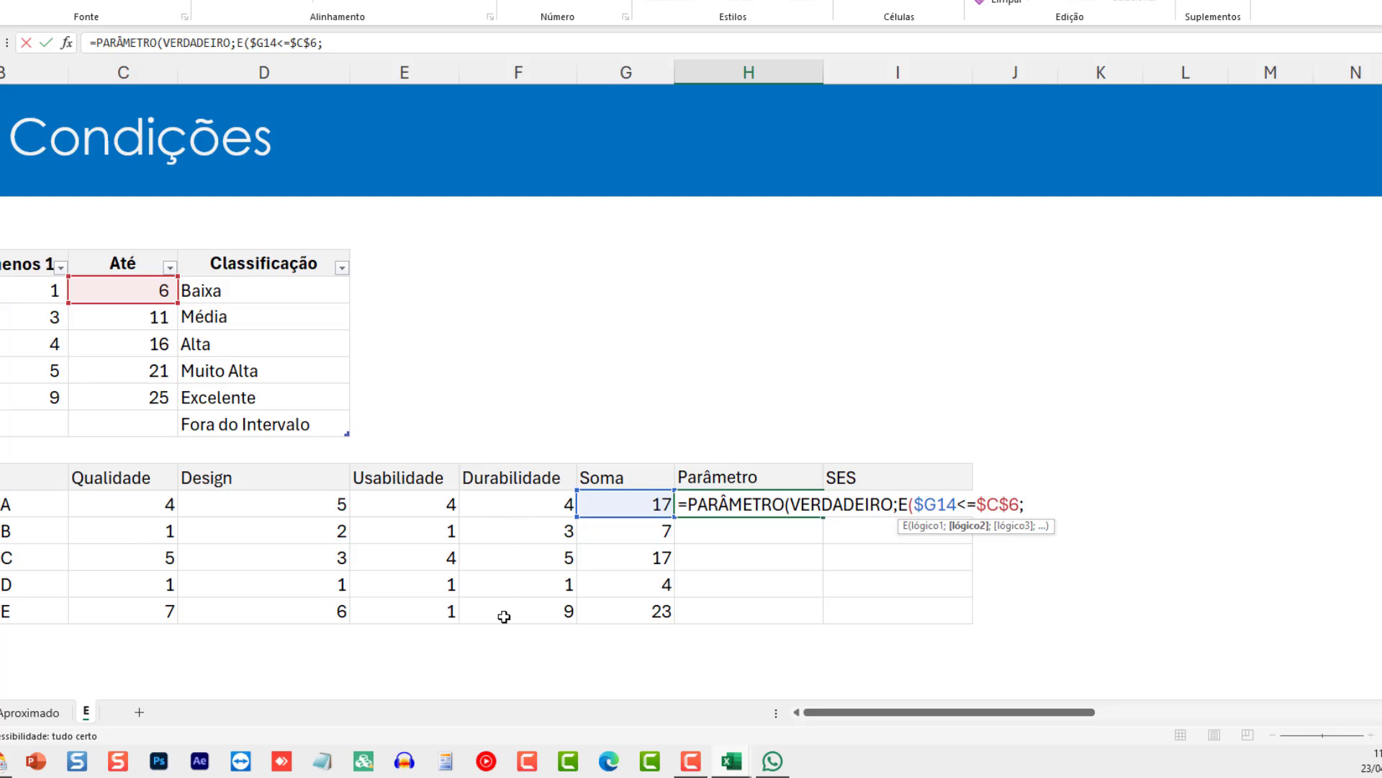
# Step: Enter MÁXIMO($C14:$F14)>=$B$6 as the second condition of the E function in H14
pyautogui.write('MÁXIMO)')
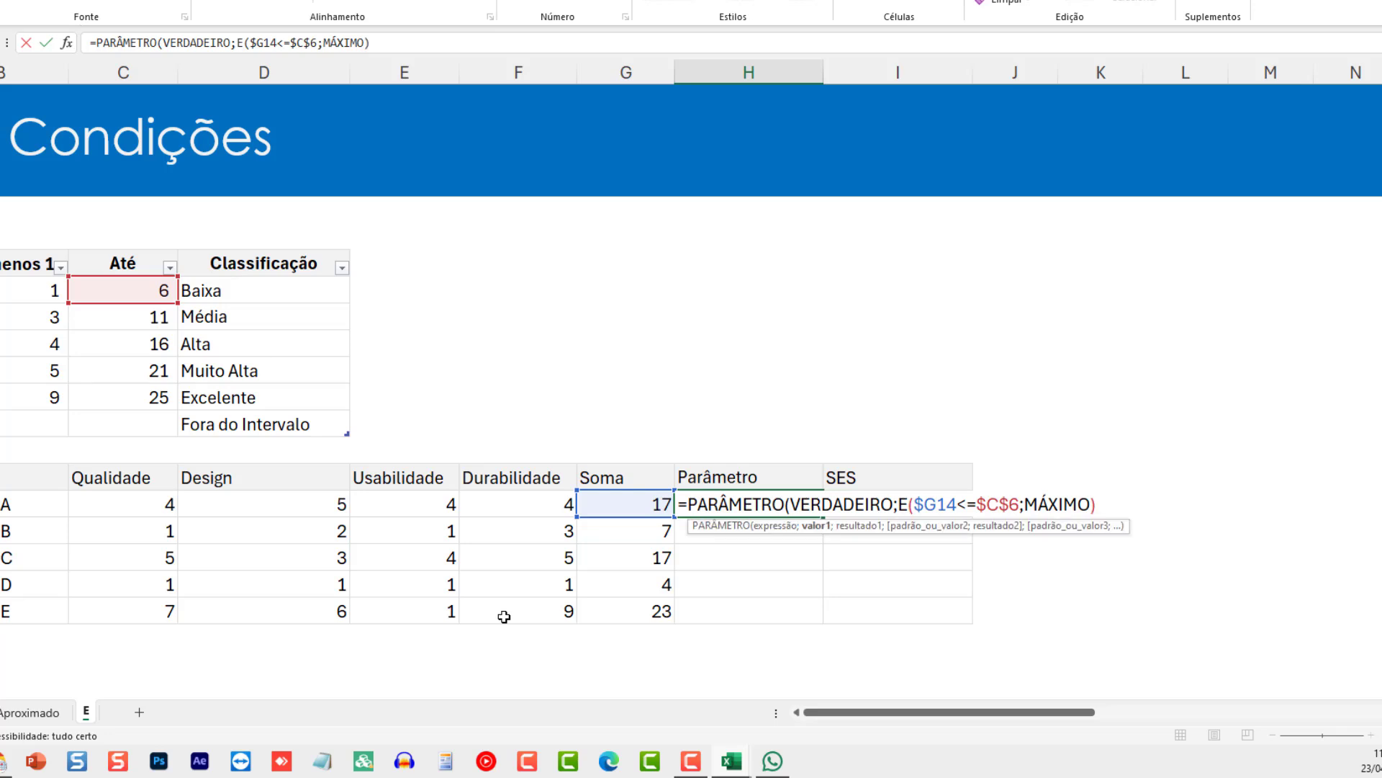
pyautogui.press('BackSpace')
pyautogui.write('(')
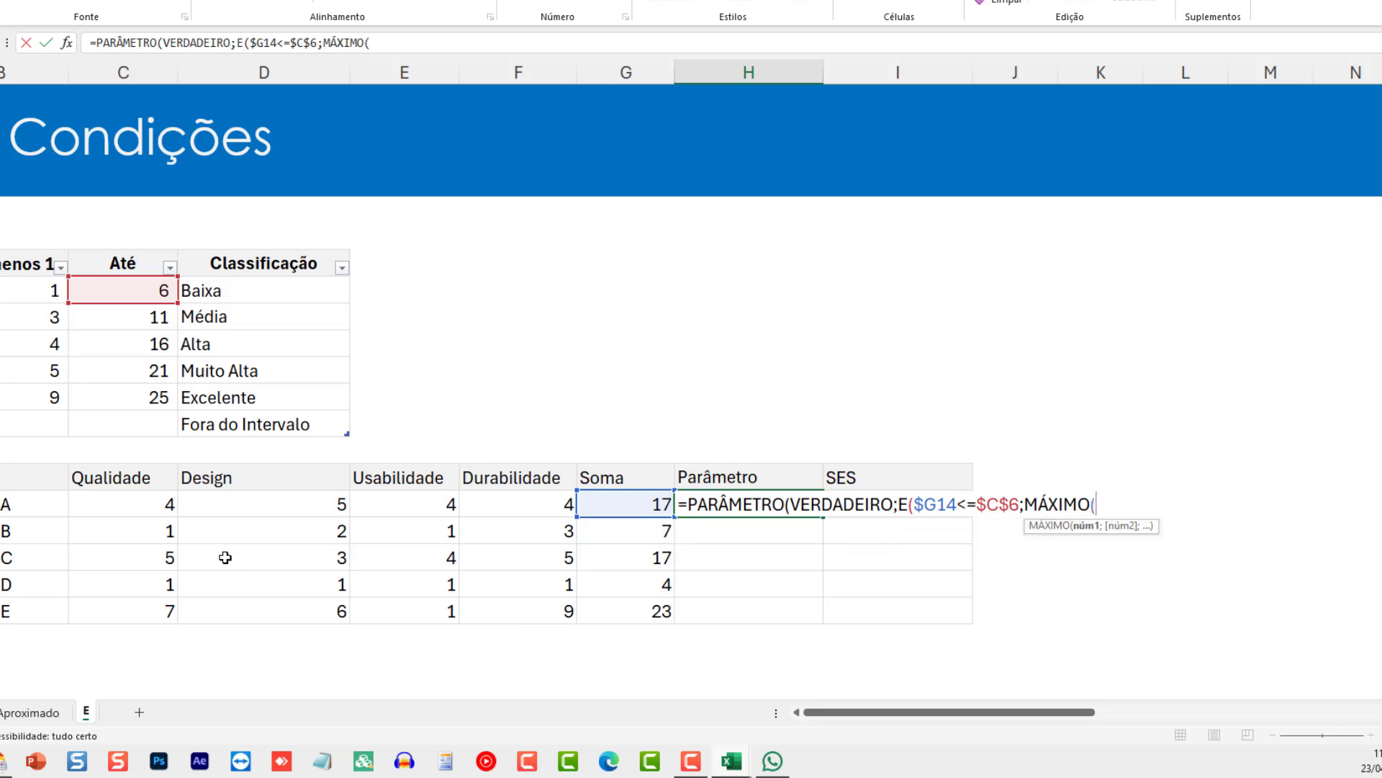
pyautogui.moveTo(142, 508); pyautogui.dragTo(462, 507)
pyautogui.press('F4')
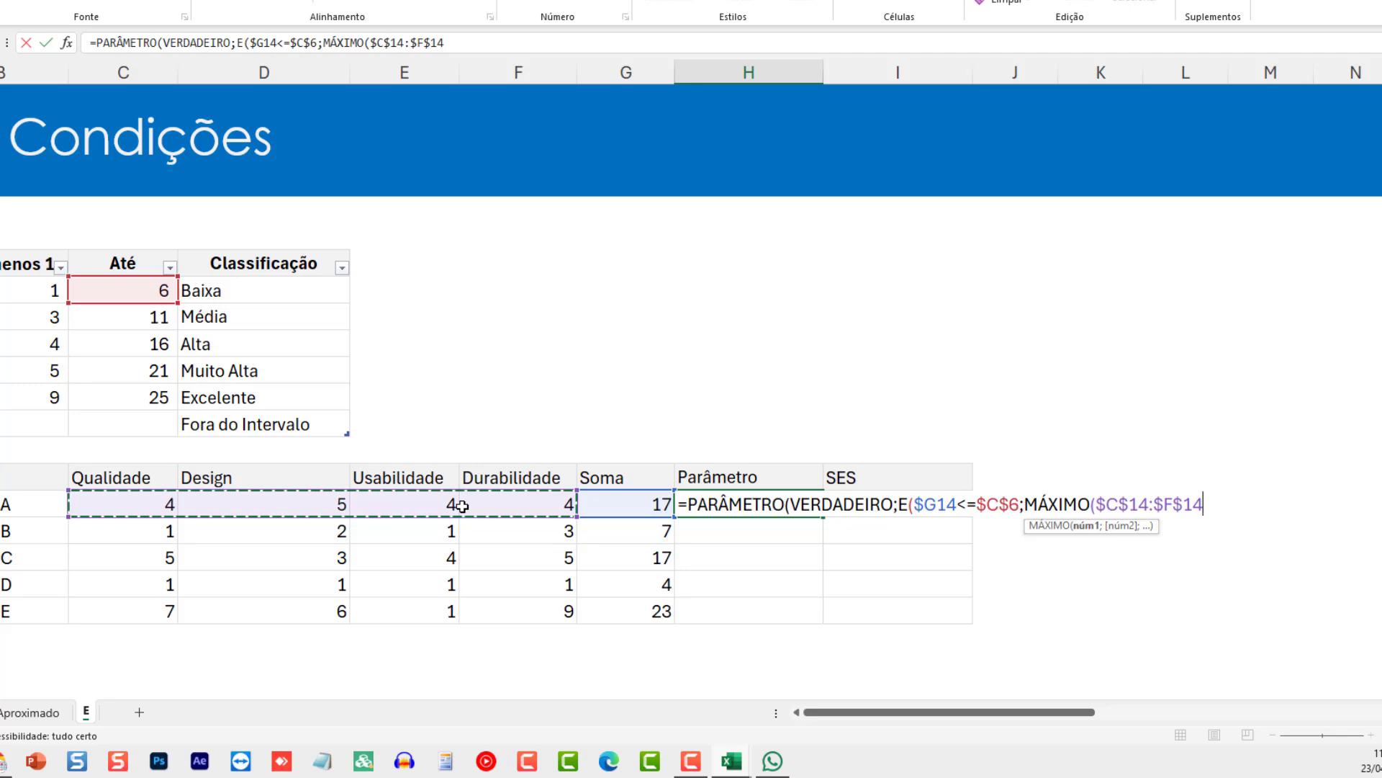
pyautogui.press('F4')
pyautogui.press('F4')
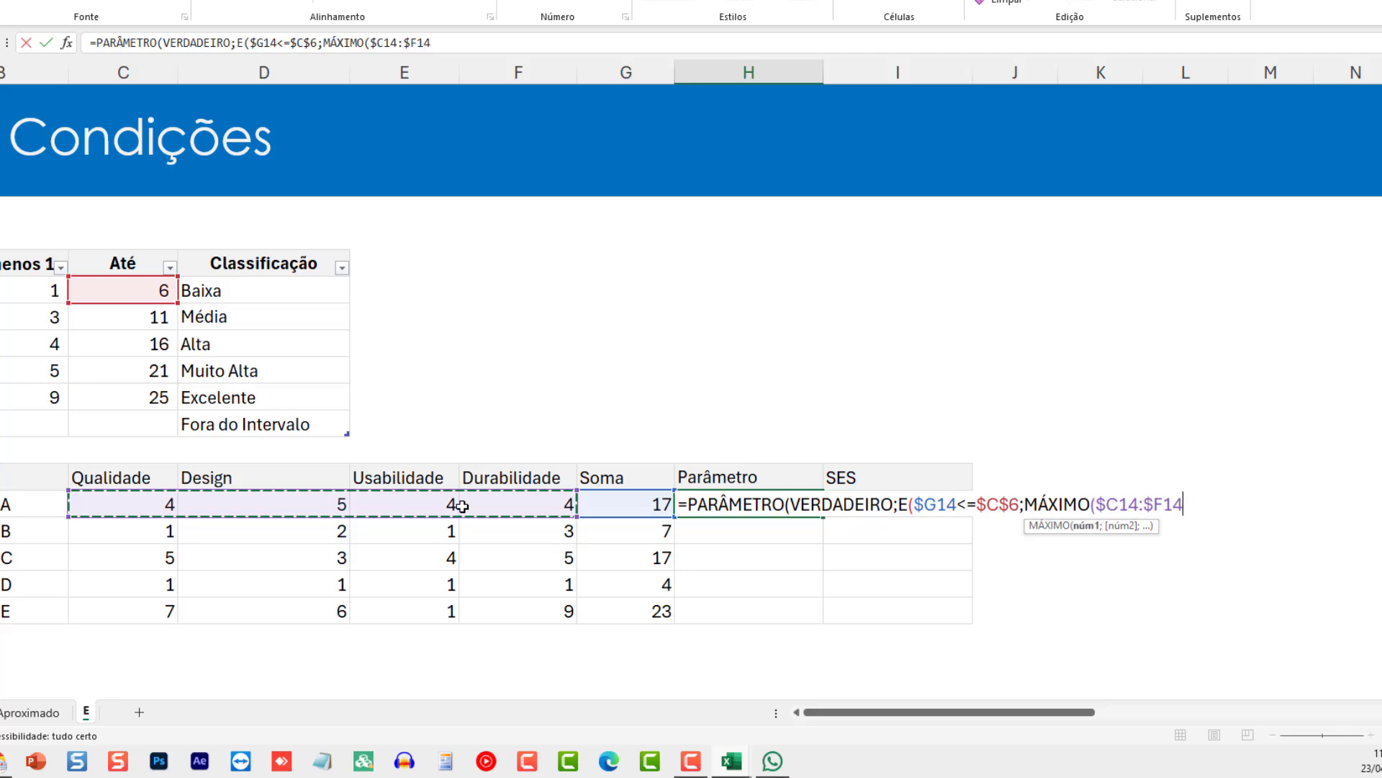
pyautogui.write(')>=')
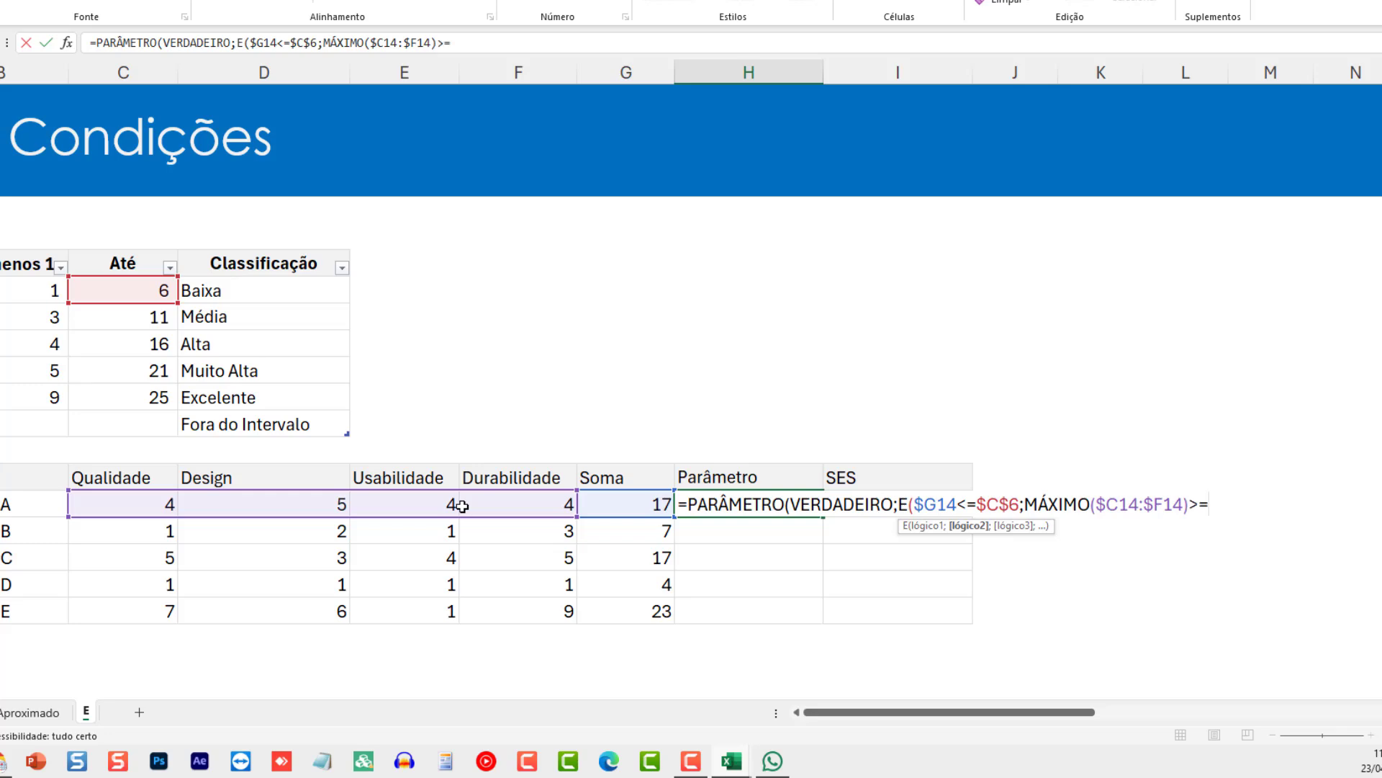
pyautogui.click(51, 291)
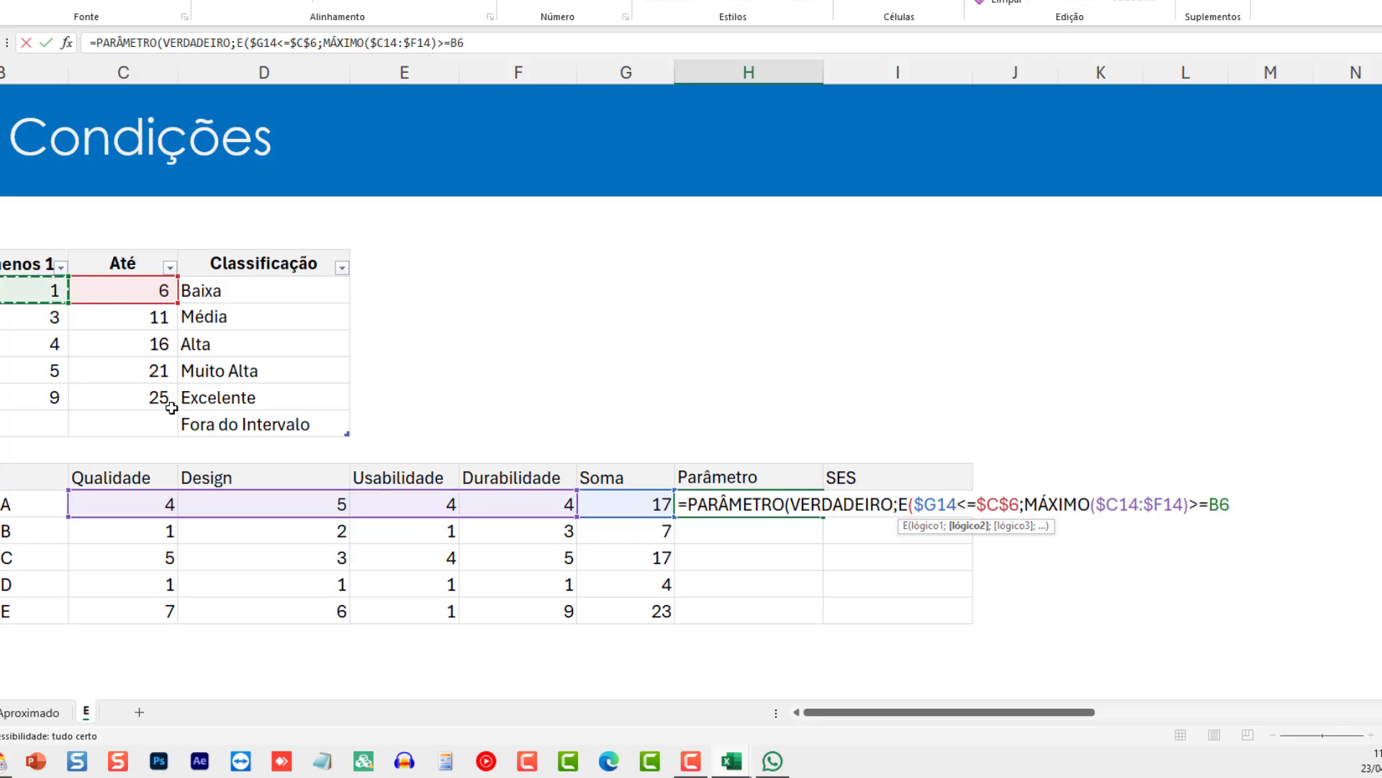
pyautogui.press('F4')
pyautogui.click(1256, 514)
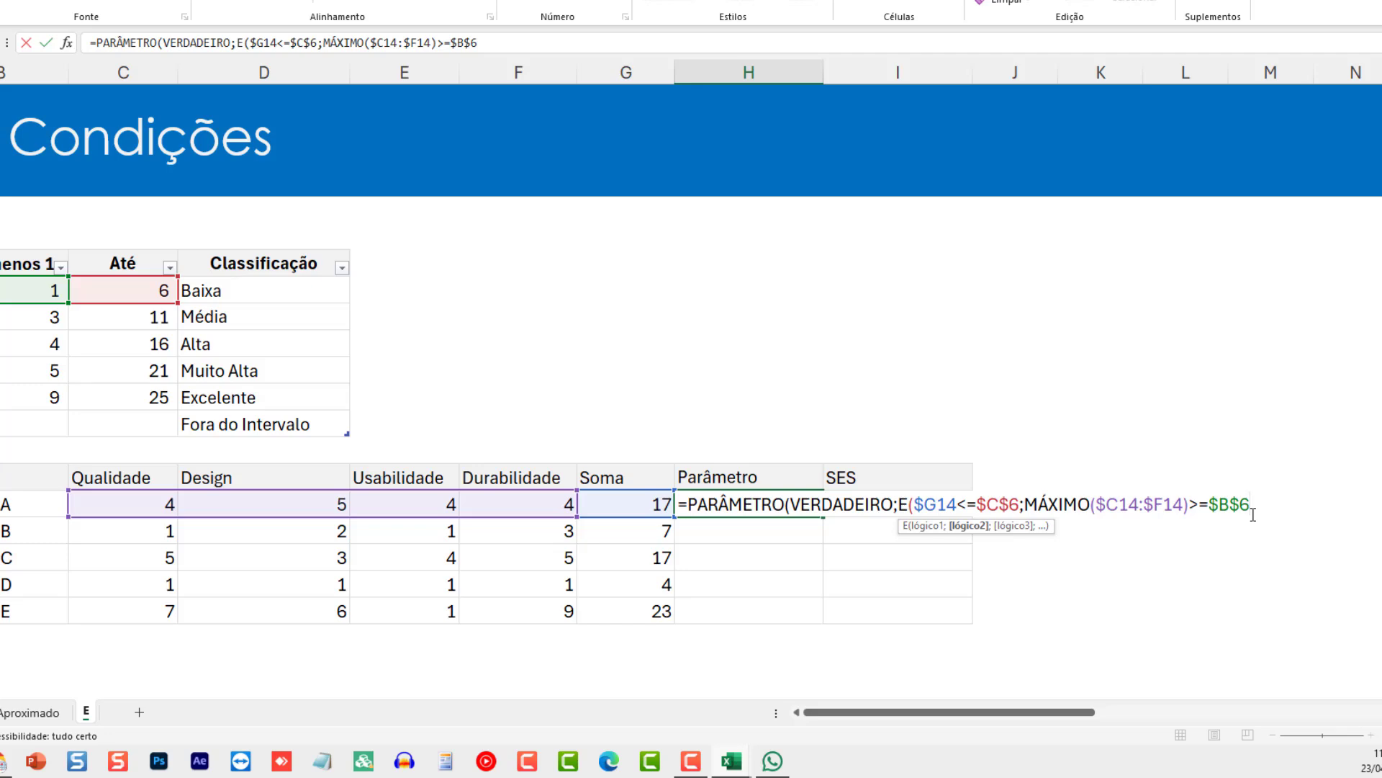
# Step: Close the E function in H14, add $D$6 as its result and commit the PARÂMETRO formula
pyautogui.write(')')
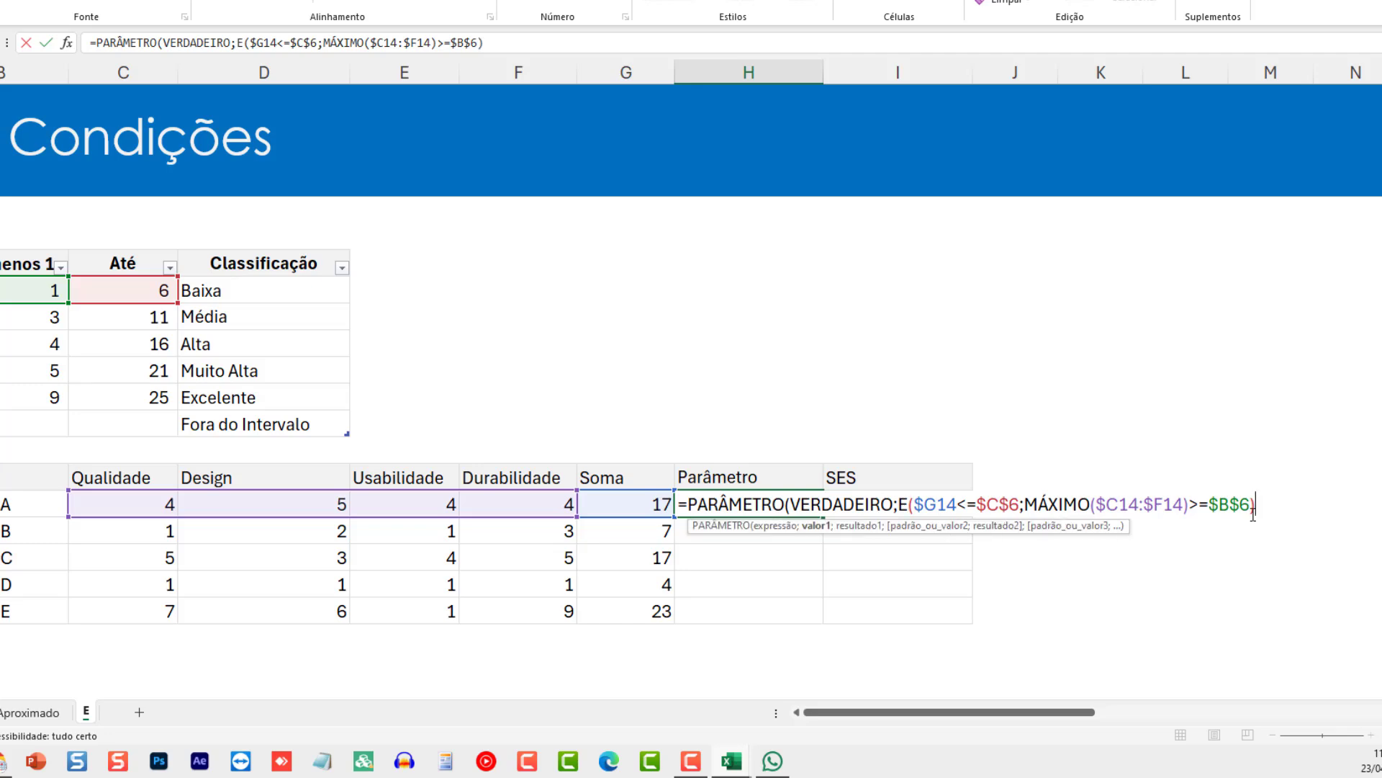
pyautogui.write(';')
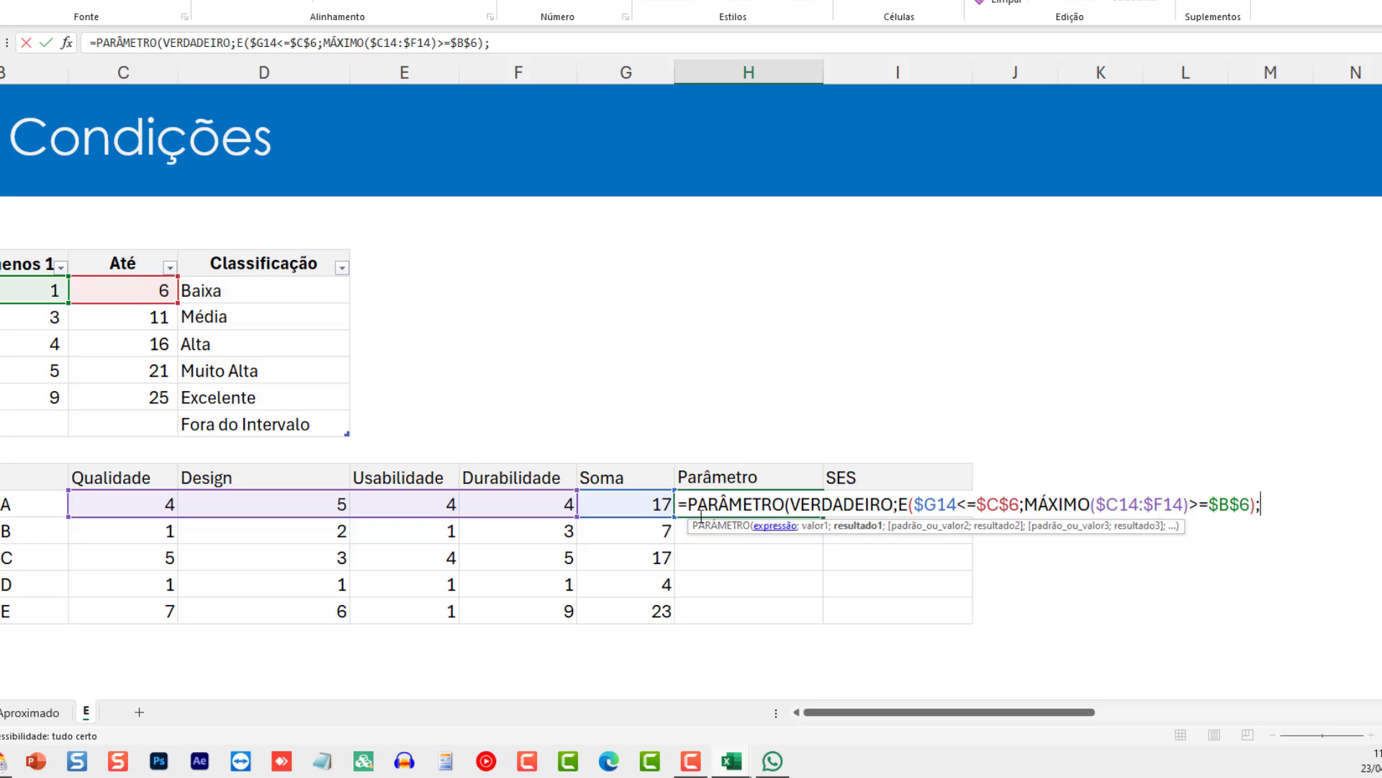
pyautogui.click(219, 296)
pyautogui.press('F4')
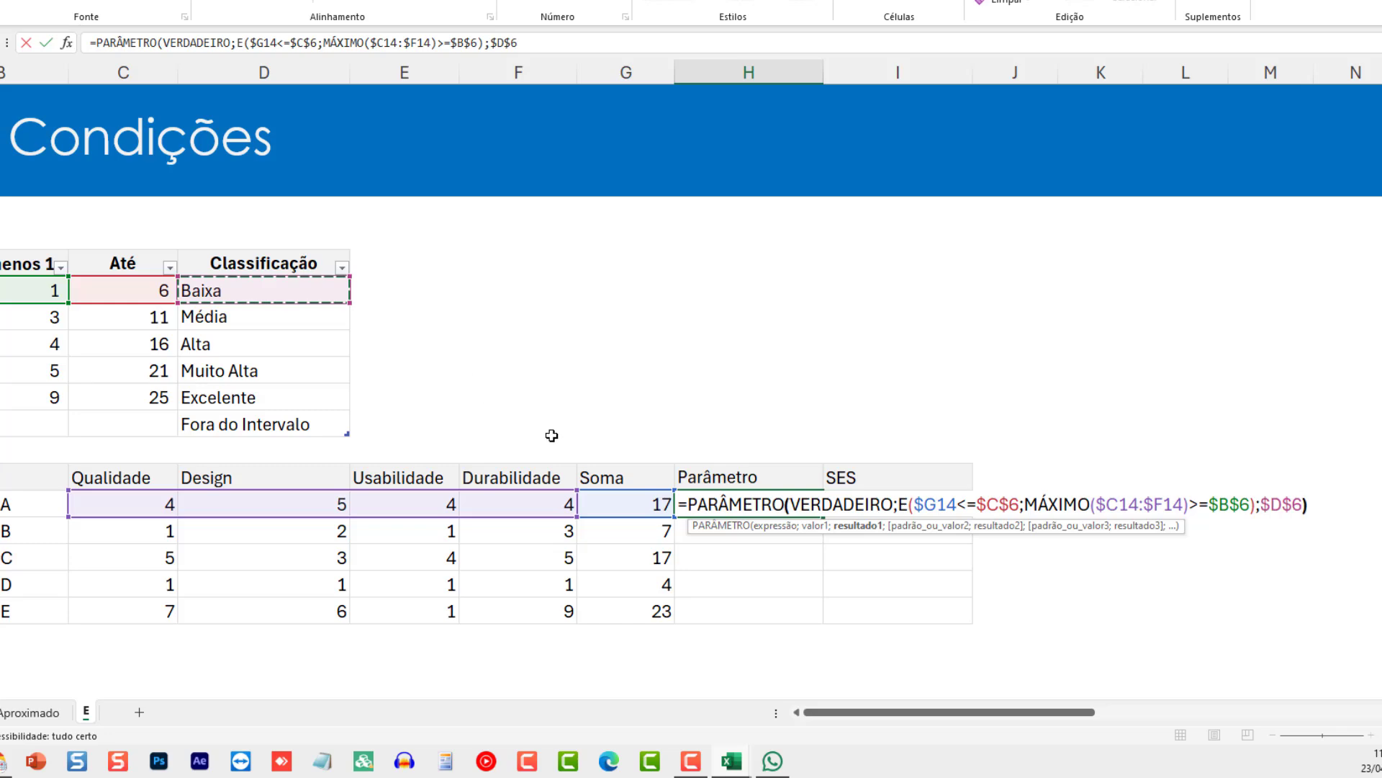
pyautogui.write(')')
pyautogui.press('Return')
pyautogui.press('Up')
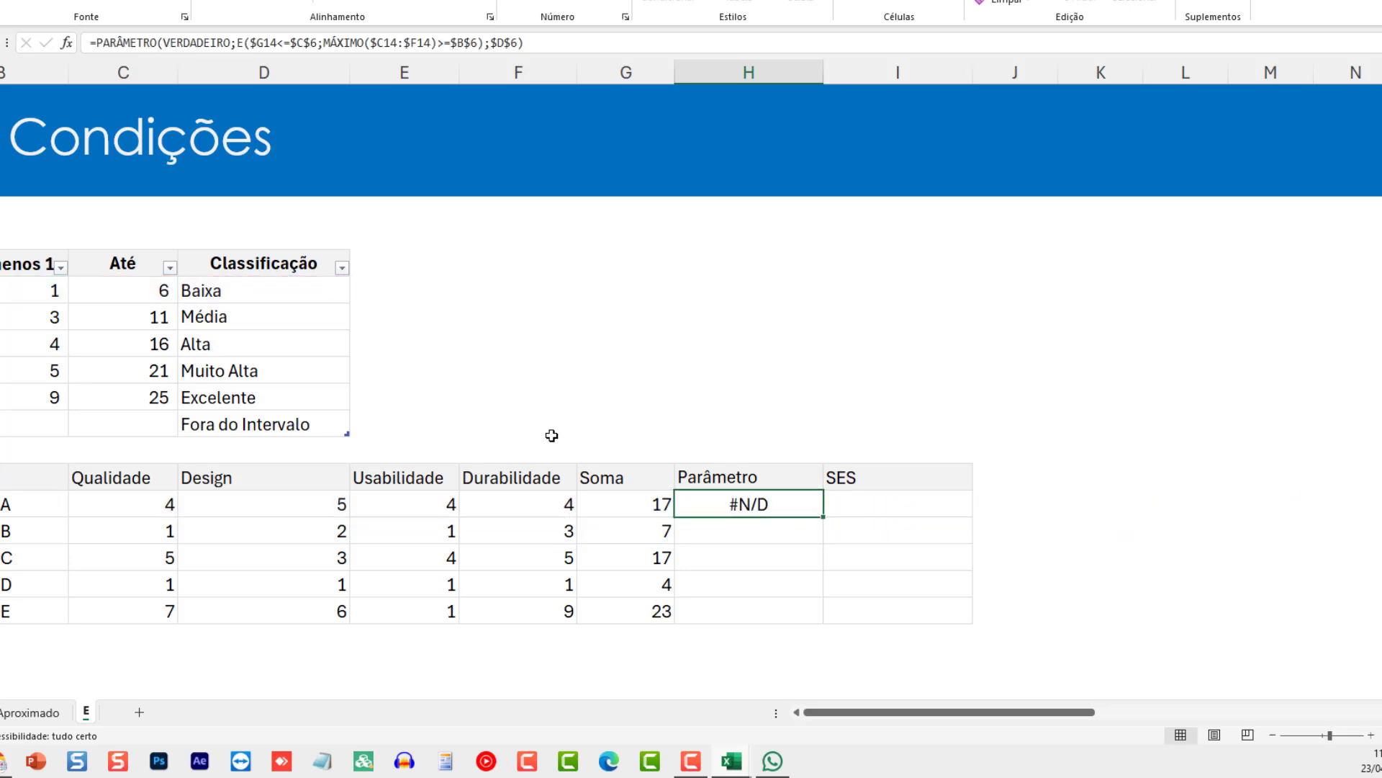
# Step: Test the H14 classification by overwriting Produto A's sum in G14 with 6 and with 7
pyautogui.press('Left')
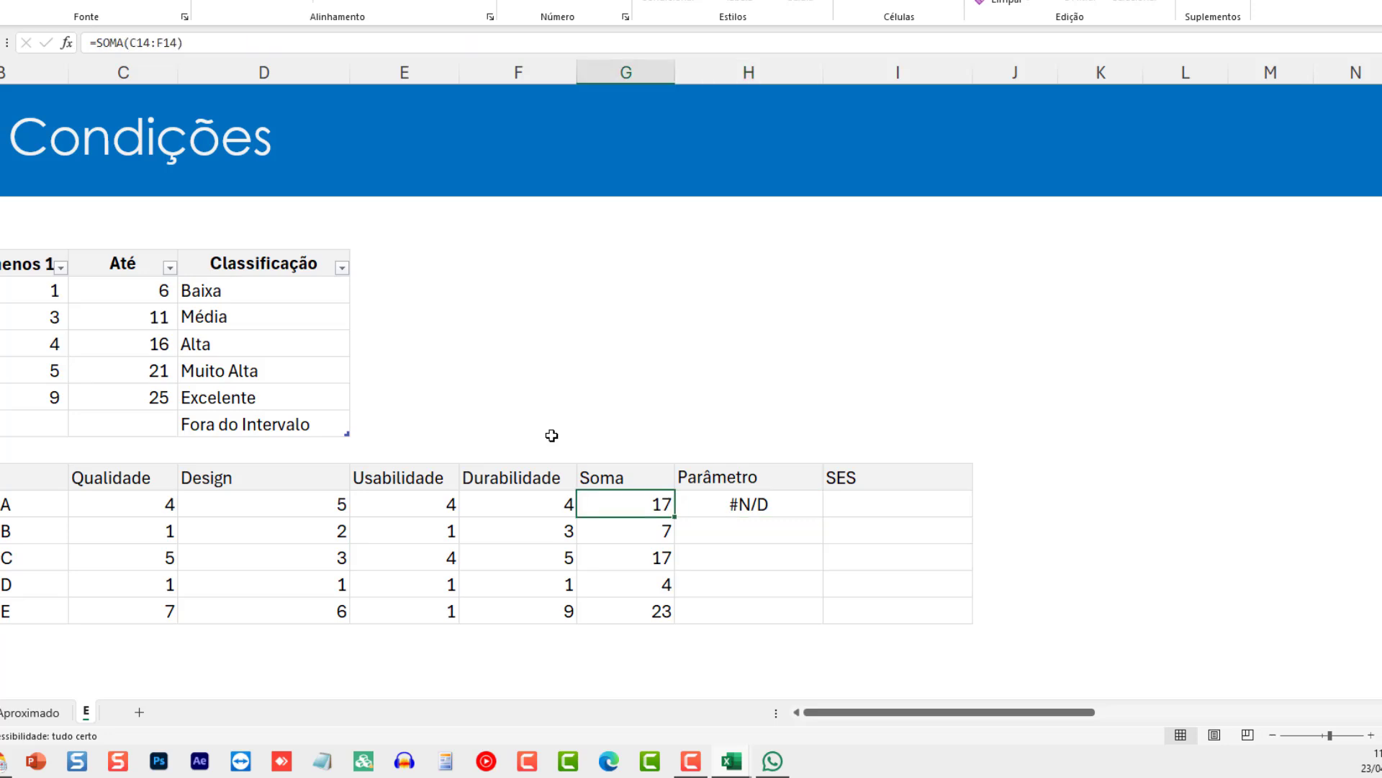
pyautogui.write('6')
pyautogui.press('Return')
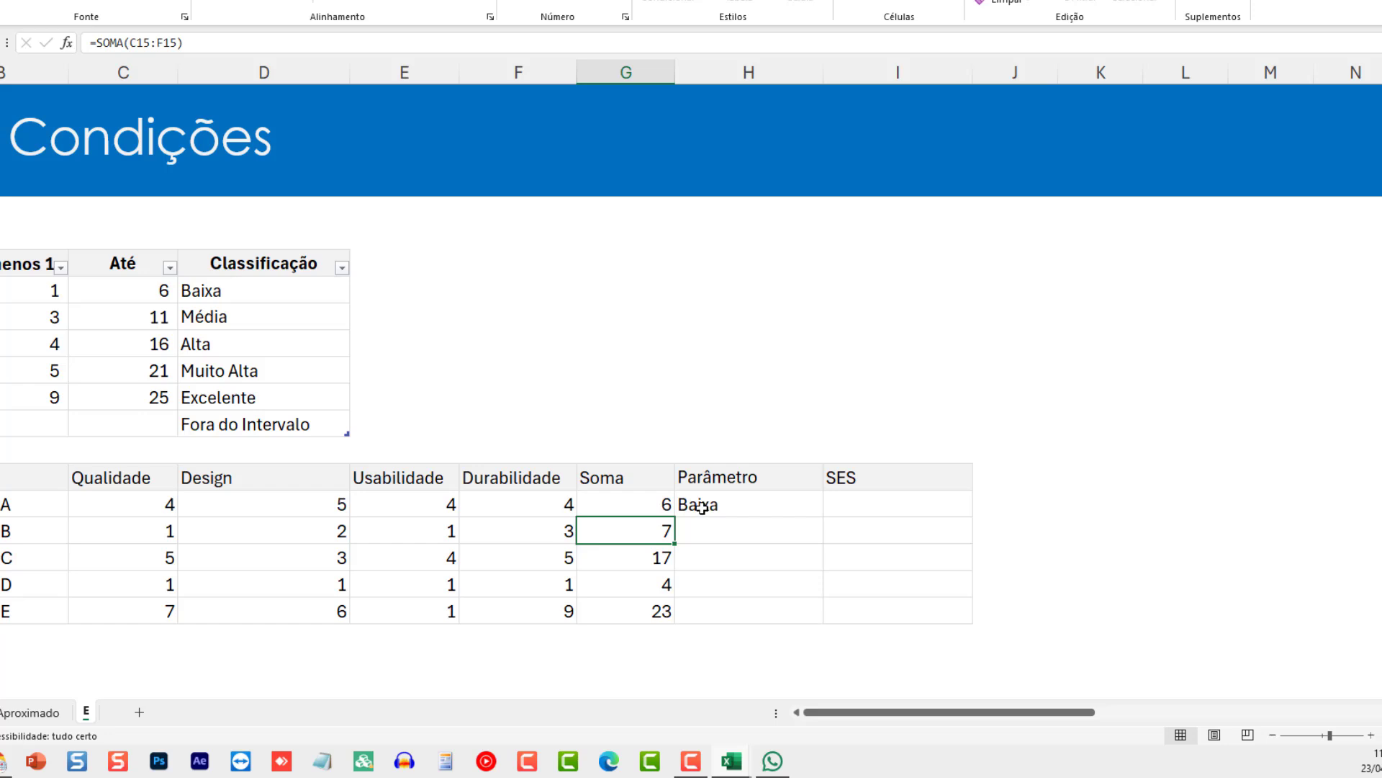
pyautogui.press('Up')
pyautogui.write('7')
pyautogui.press('Return')
pyautogui.press('Up')
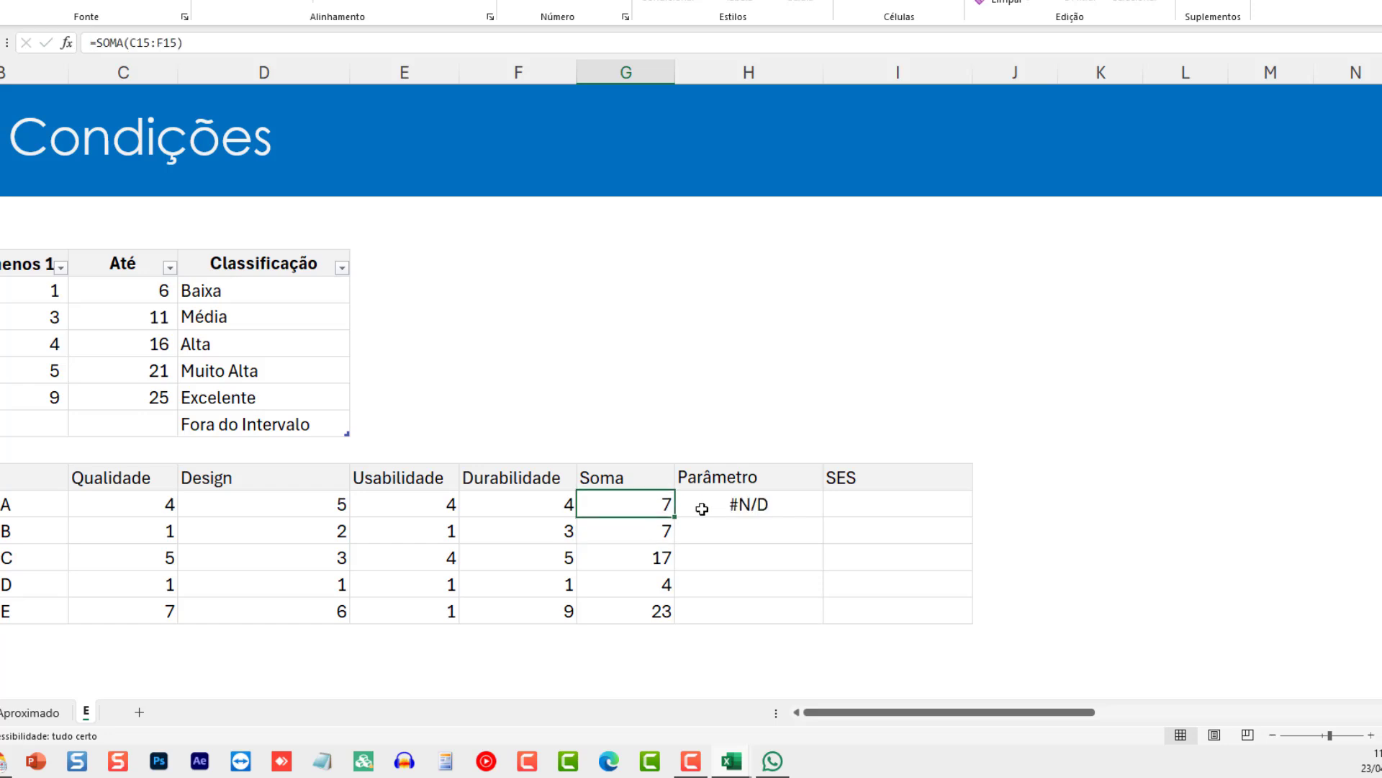
# Step: Restore the SOMA formula in G14 by copying it from G15
pyautogui.press('Down')
pyautogui.hotkey('ctrl', 'c')
pyautogui.press('Up')
pyautogui.hotkey('ctrl', 'v')
pyautogui.press('Escape')
# Step: Put the E function on its own line in the H14 formula and replace the final closing parenthesis with a semicolon
pyautogui.doubleClick(739, 509)
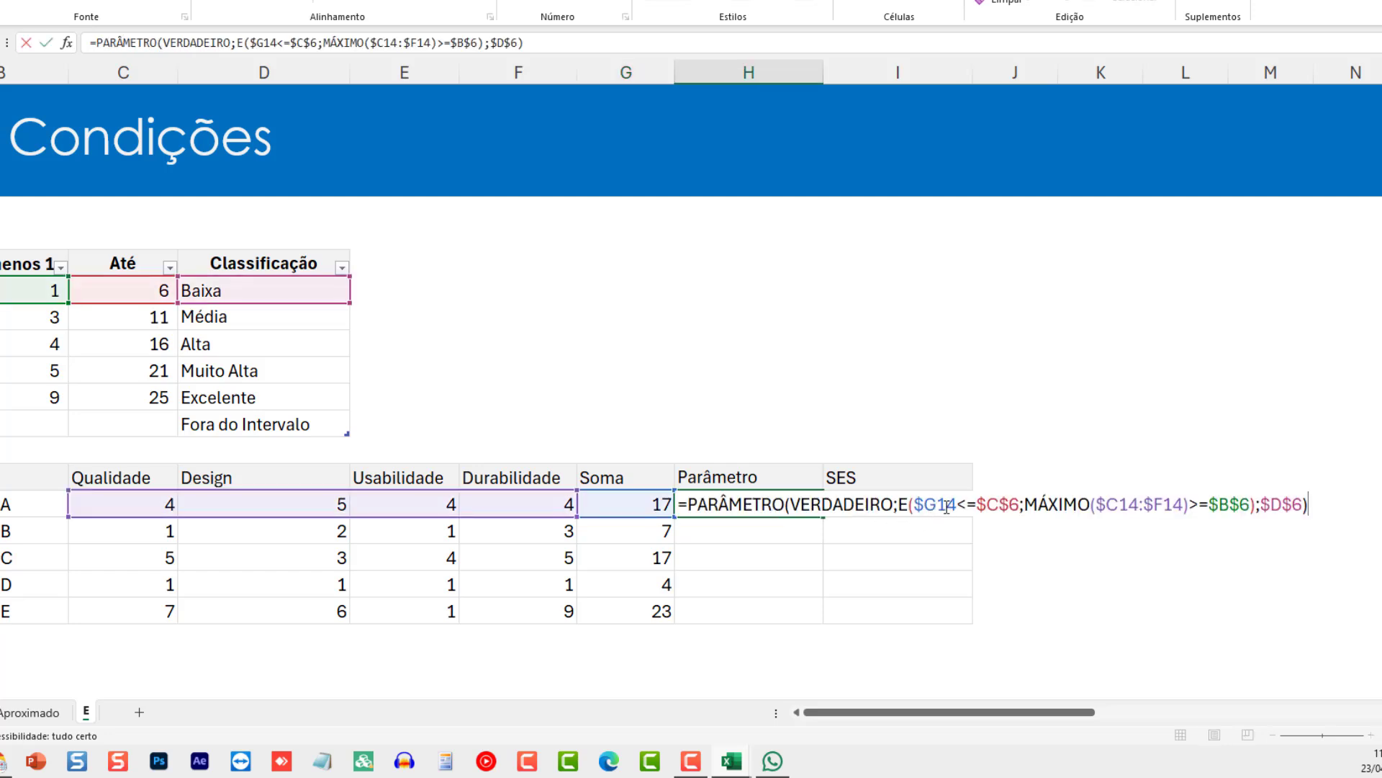
pyautogui.click(900, 505)
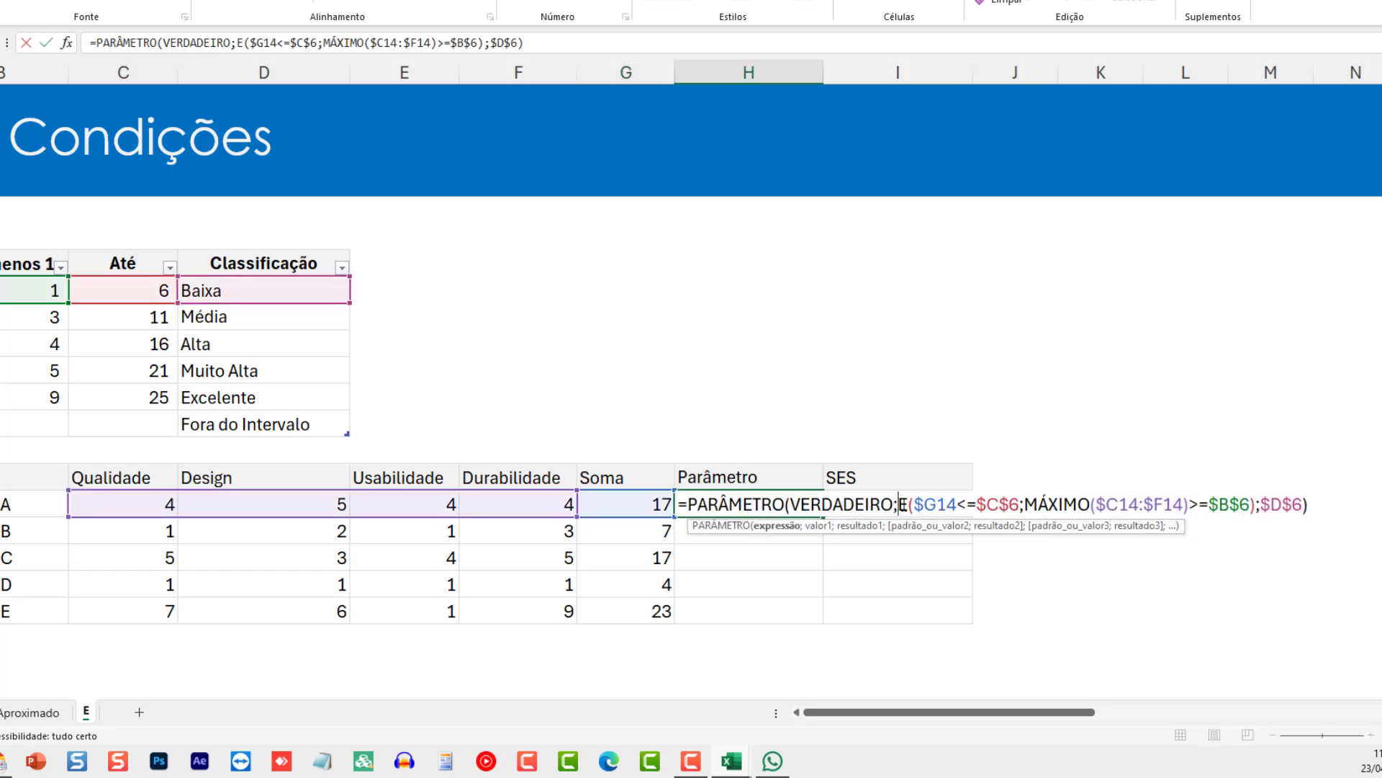
pyautogui.hotkey('alt', 'Return')
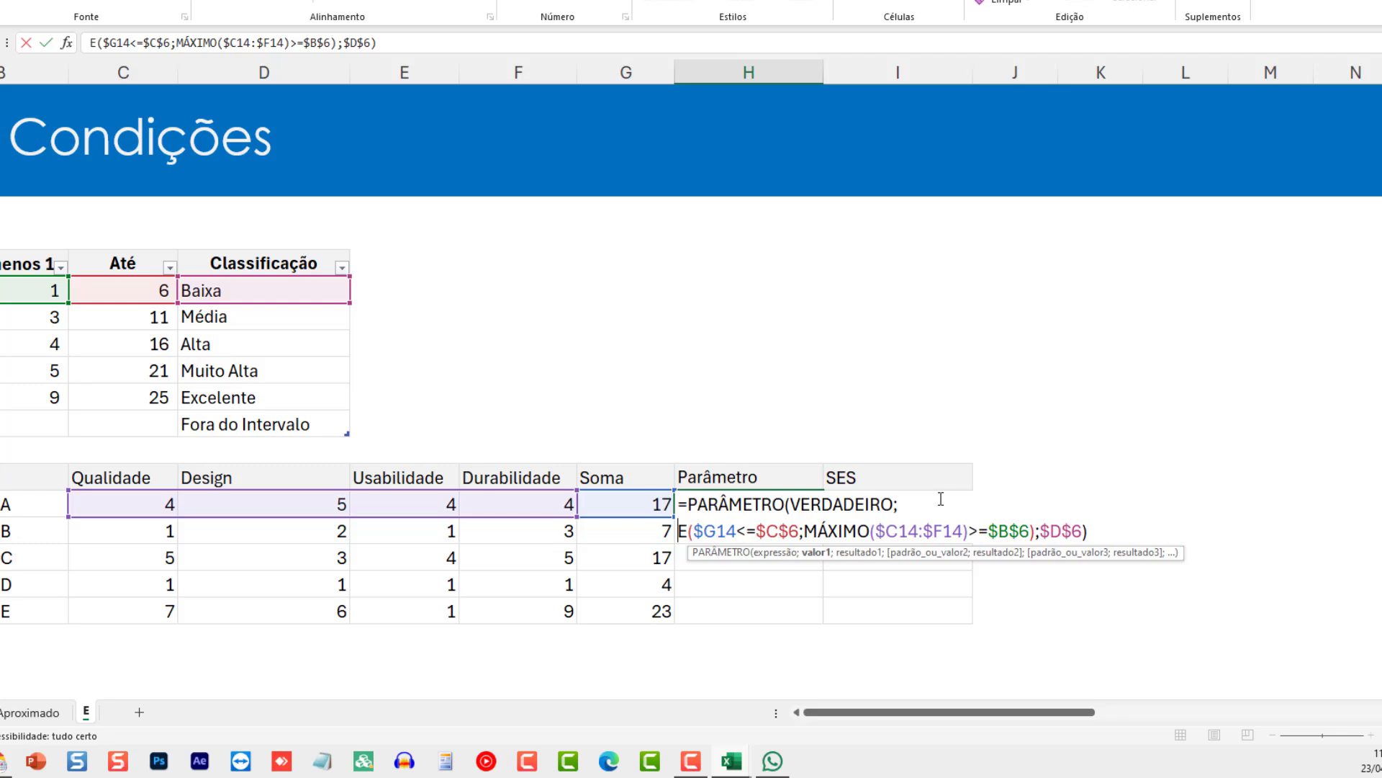
pyautogui.press('End')
pyautogui.press('BackSpace')
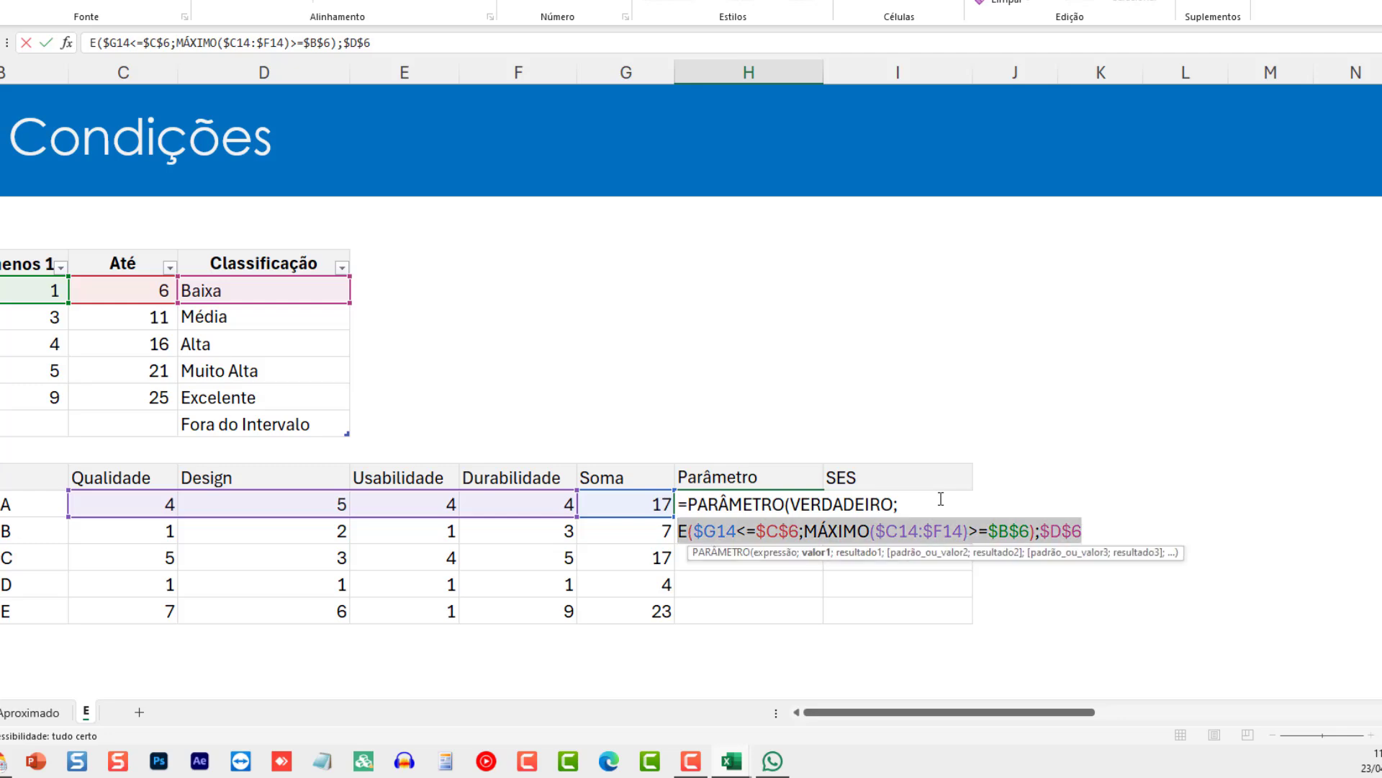
pyautogui.write(';')
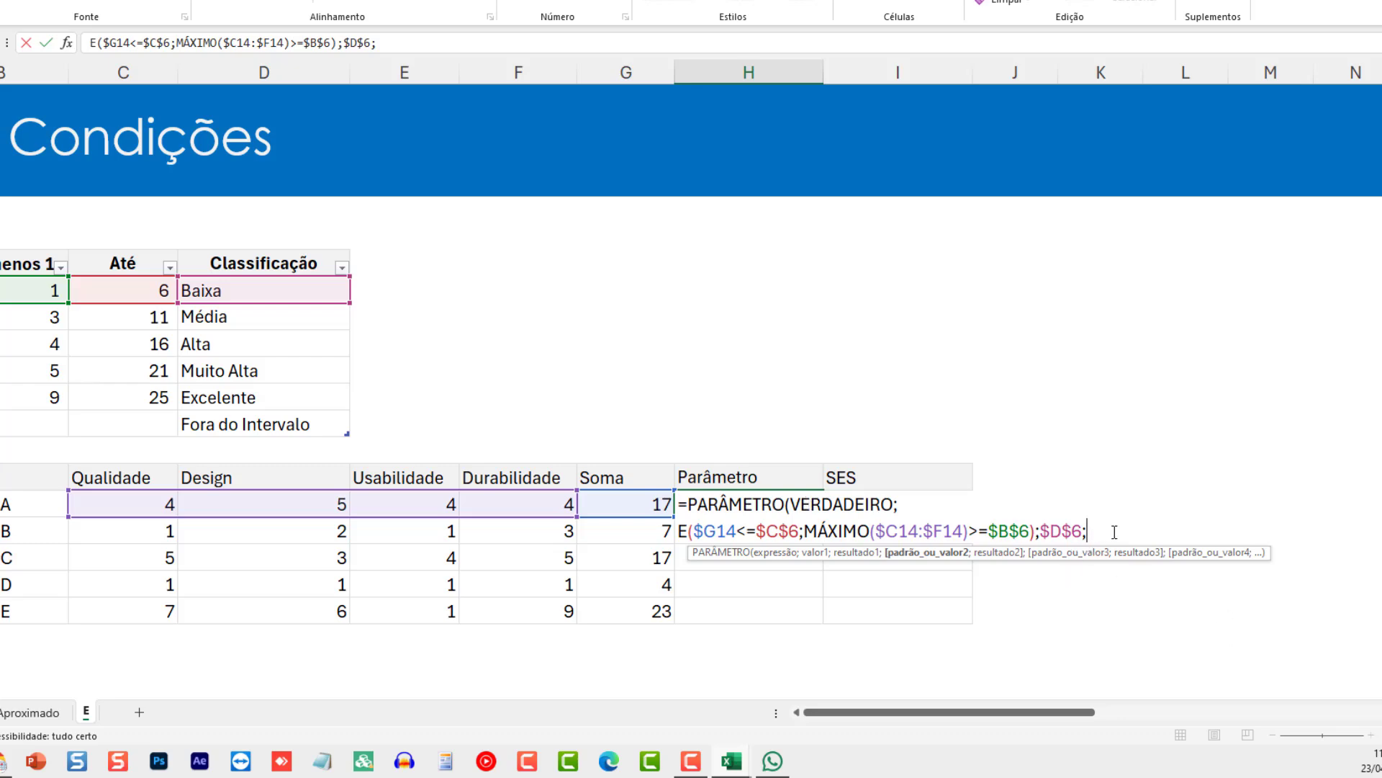
# Step: Duplicate the line with the E condition and its result on a new line of the H14 formula
pyautogui.moveTo(1078, 533); pyautogui.dragTo(588, 529)
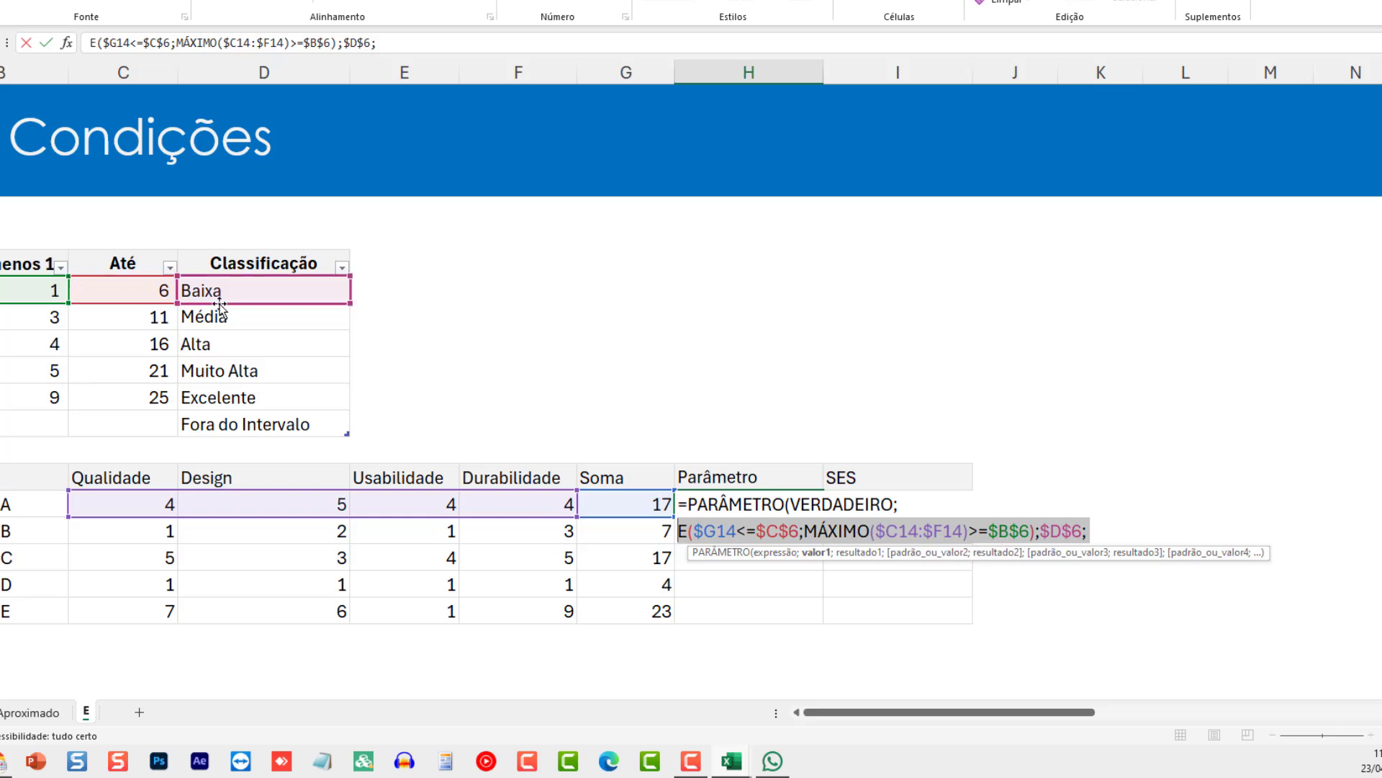
pyautogui.hotkey('ctrl', 'c')
pyautogui.press('End')
pyautogui.hotkey('alt', 'Return')
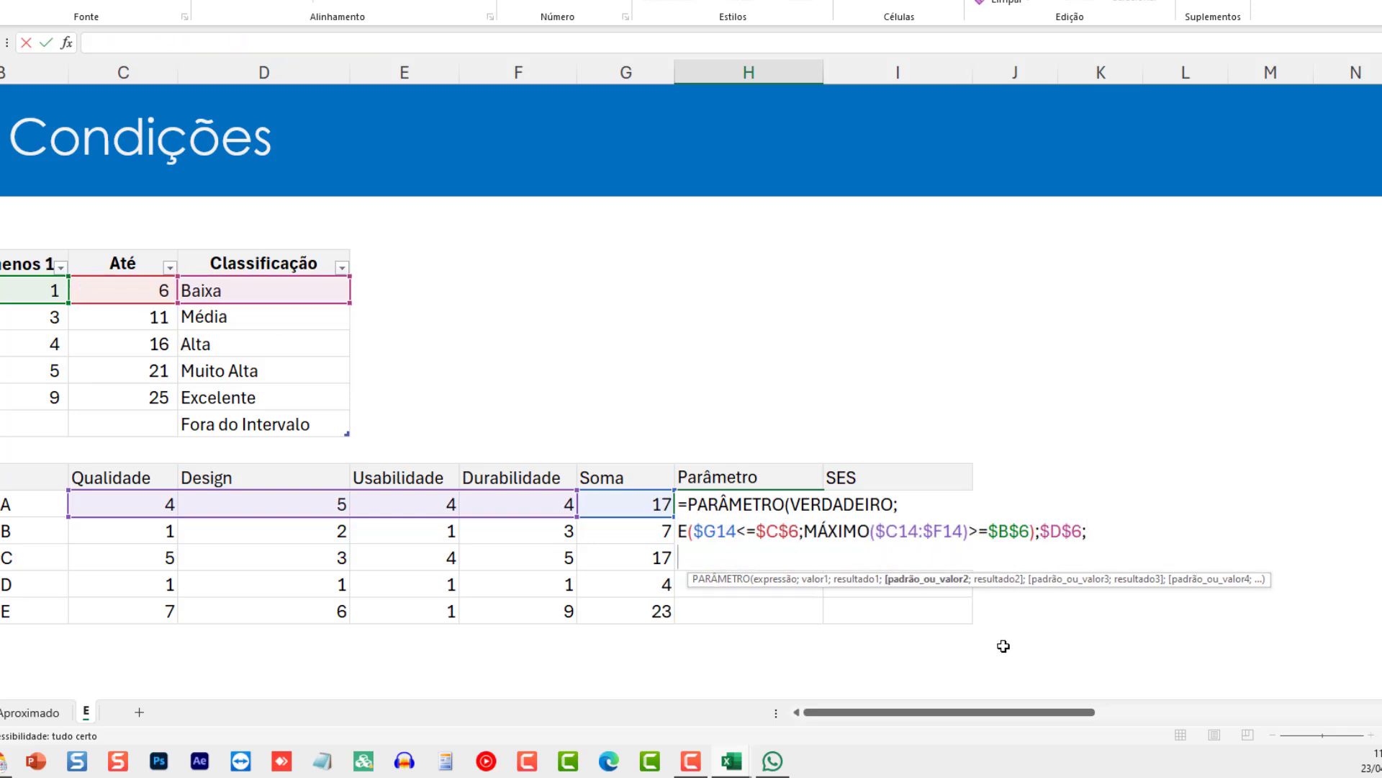
pyautogui.hotkey('ctrl', 'v')
# Step: Change the references in the duplicated line of H14 to $C$7, $B$7 and $D$7
pyautogui.click(800, 558)
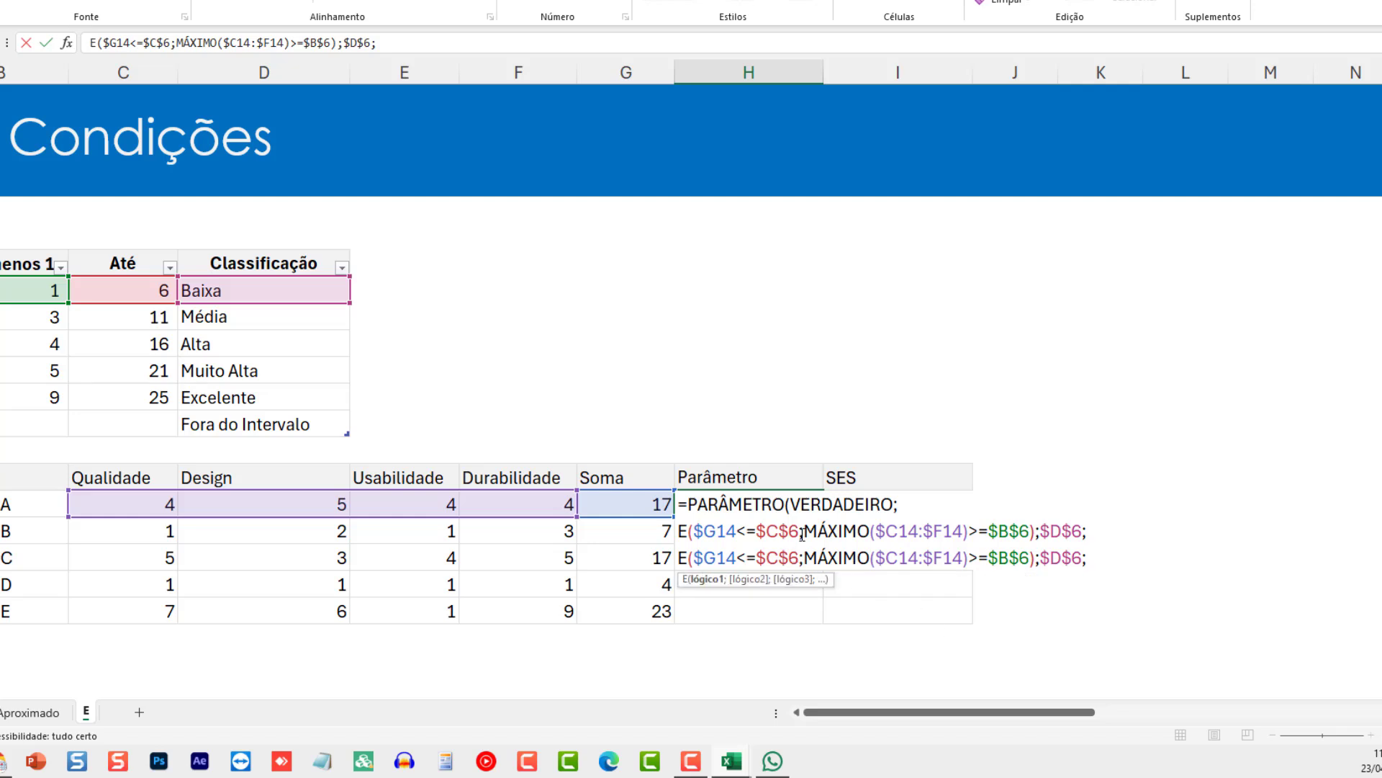
pyautogui.press('BackSpace')
pyautogui.write('7')
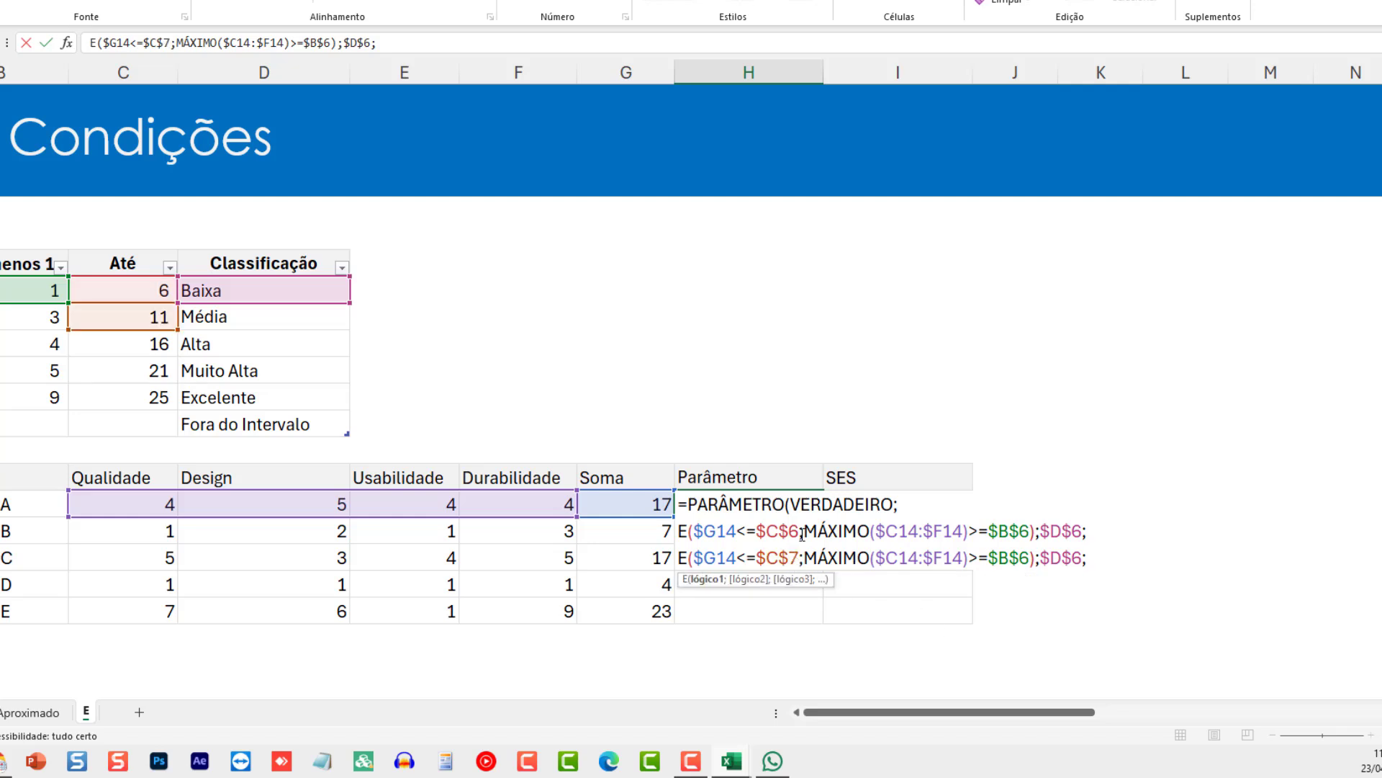
pyautogui.click(1029, 560)
pyautogui.hotkey('shift', 'Left')
pyautogui.write('7')
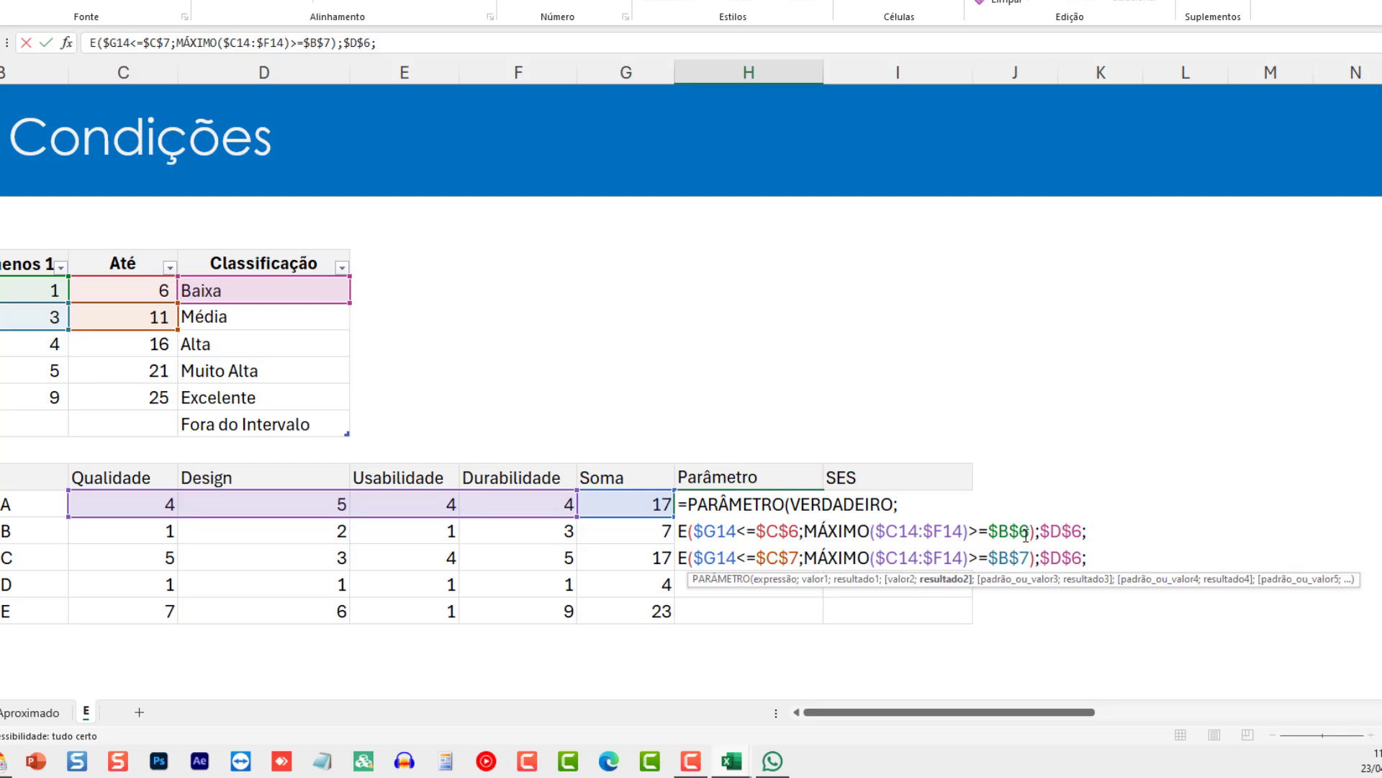
pyautogui.press('Right')
pyautogui.press('Right')
pyautogui.press('Right')
pyautogui.press('Right')
pyautogui.press('Right')
pyautogui.press('Right')
pyautogui.hotkey('shift', 'Left')
pyautogui.write('7')
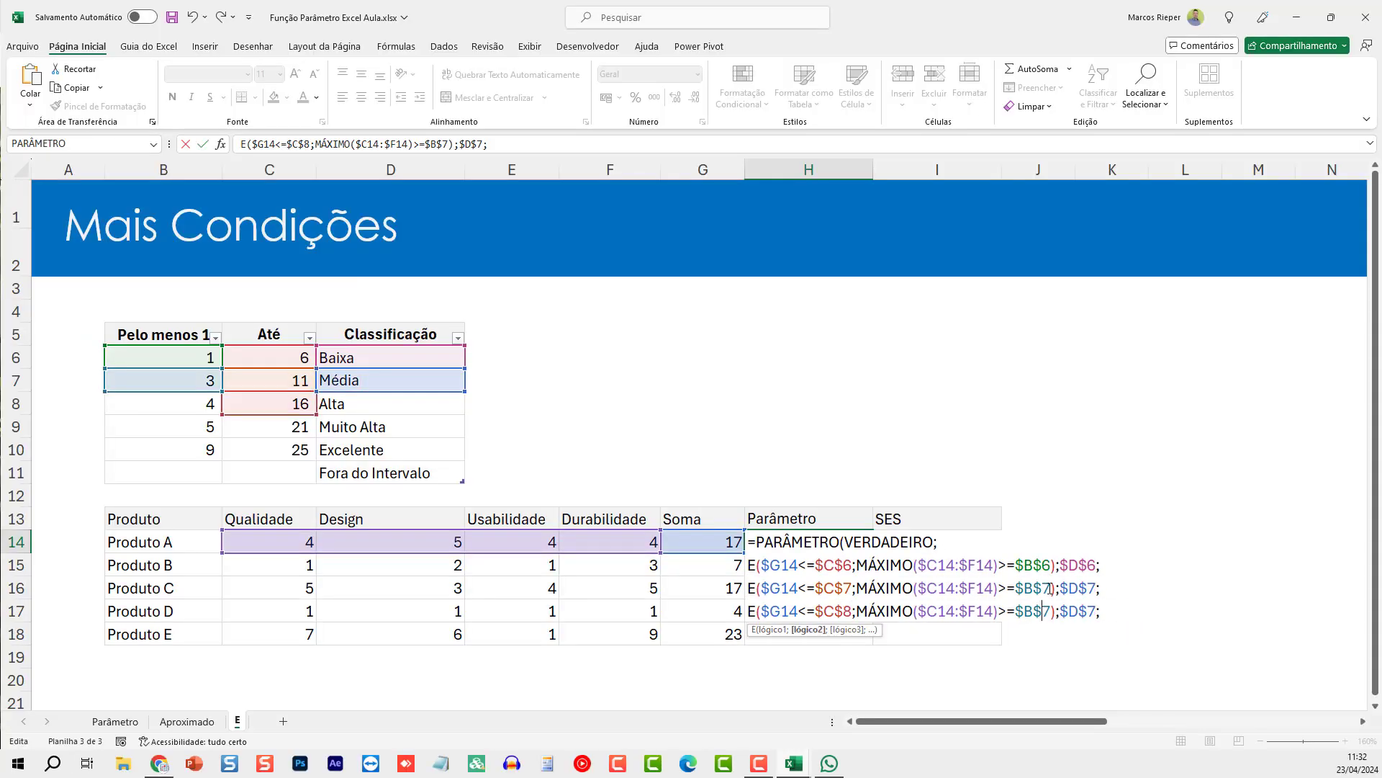
# Step: Add E condition lines to the H14 formula for table rows 8, 9 and 10, with results $D$8, $D$9 and $D$10
pyautogui.scroll(-2, 1054, 473)
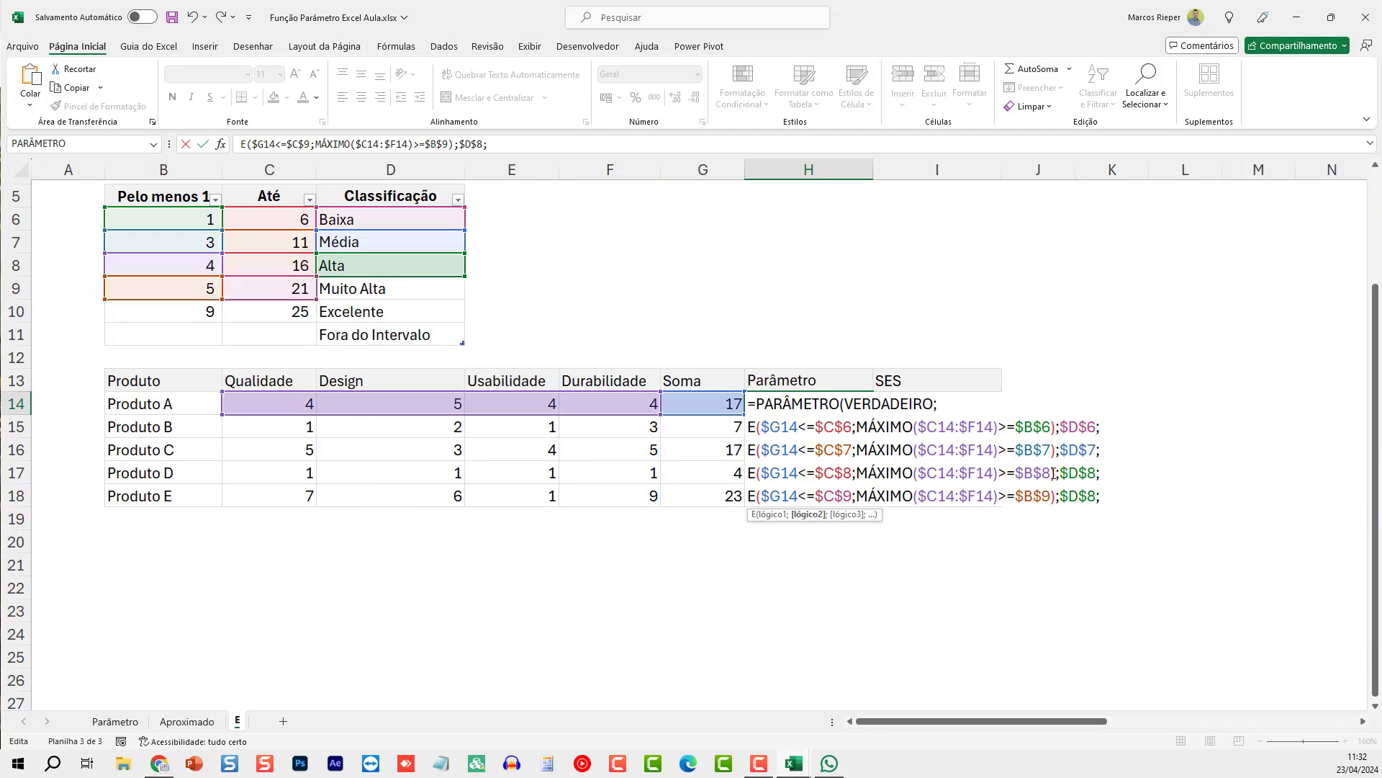
pyautogui.hotkey('shift', 'Left')
pyautogui.write('9')
pyautogui.hotkey('alt', 'Return')
pyautogui.hotkey('ctrl', 'v')
pyautogui.write('10')
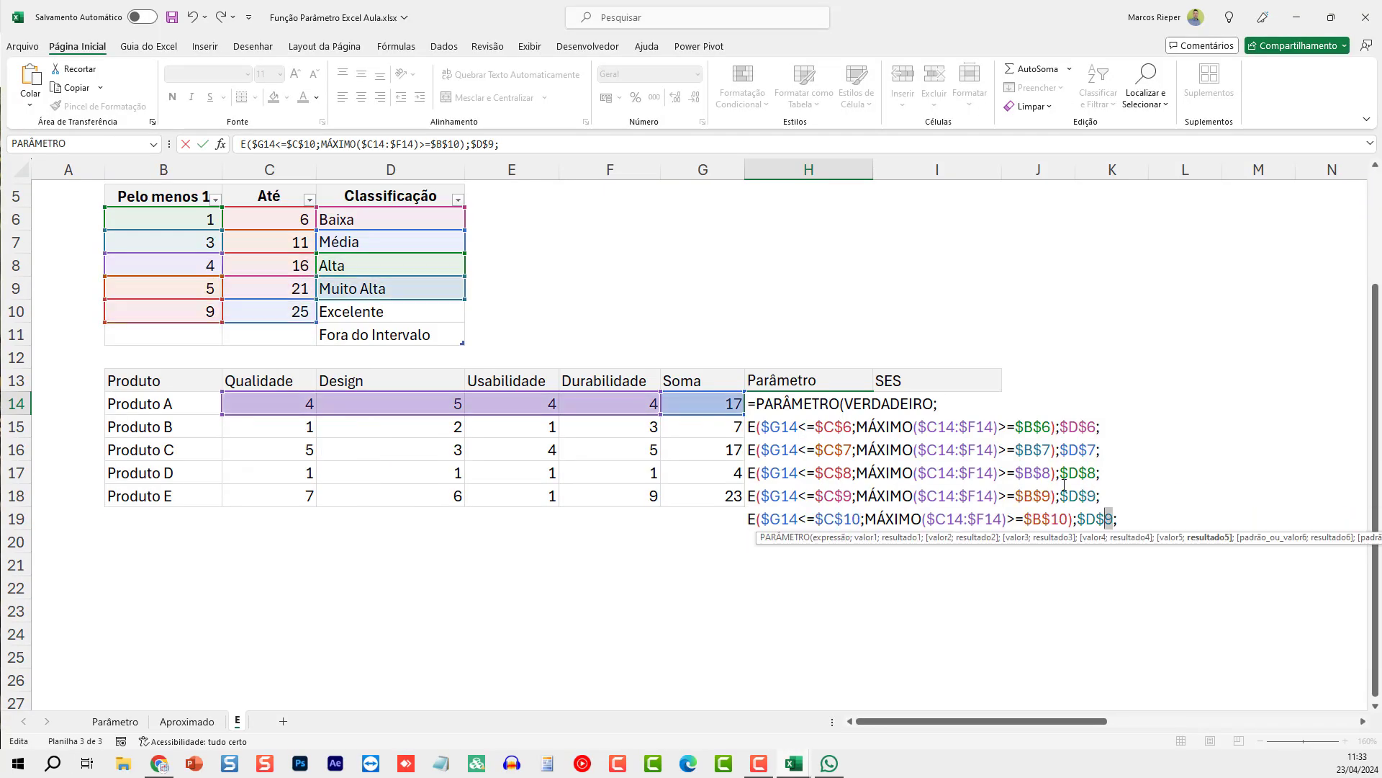
pyautogui.write('10')
# Step: Add $D$11 as the default result of the H14 formula, close the parenthesis and commit it
pyautogui.hotkey('alt', 'Return')
pyautogui.write(')')
pyautogui.press('BackSpace')
pyautogui.press('BackSpace')
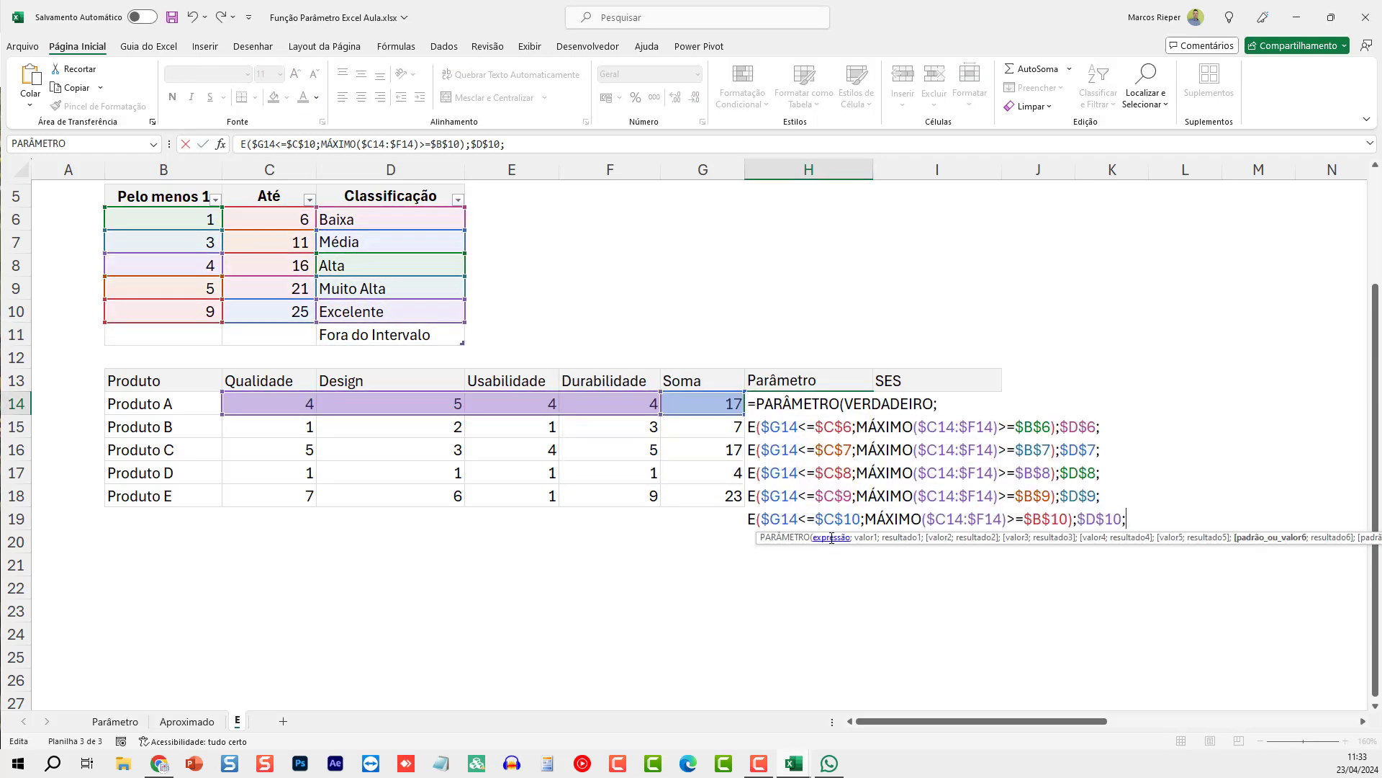
pyautogui.write('$D$11')
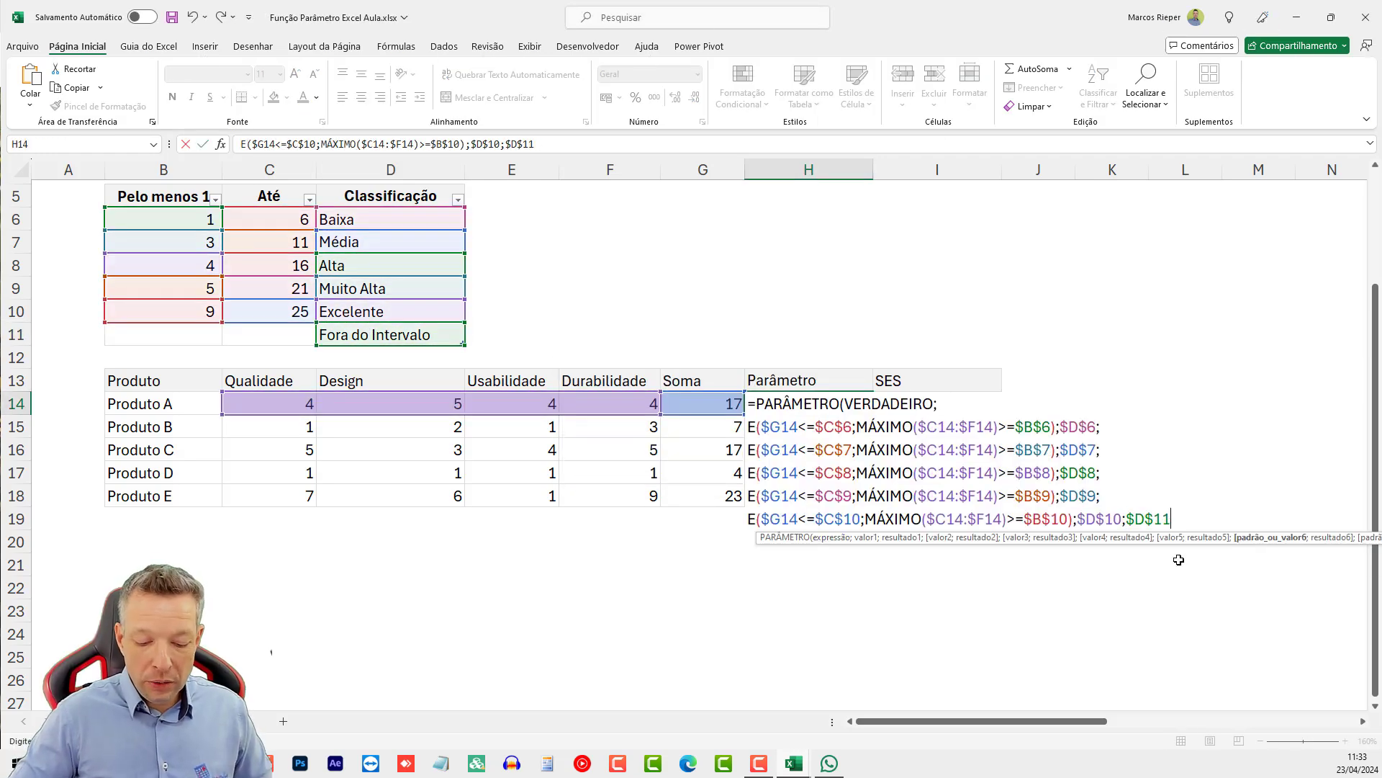
pyautogui.write(')')
pyautogui.hotkey('ctrl', 'Return')
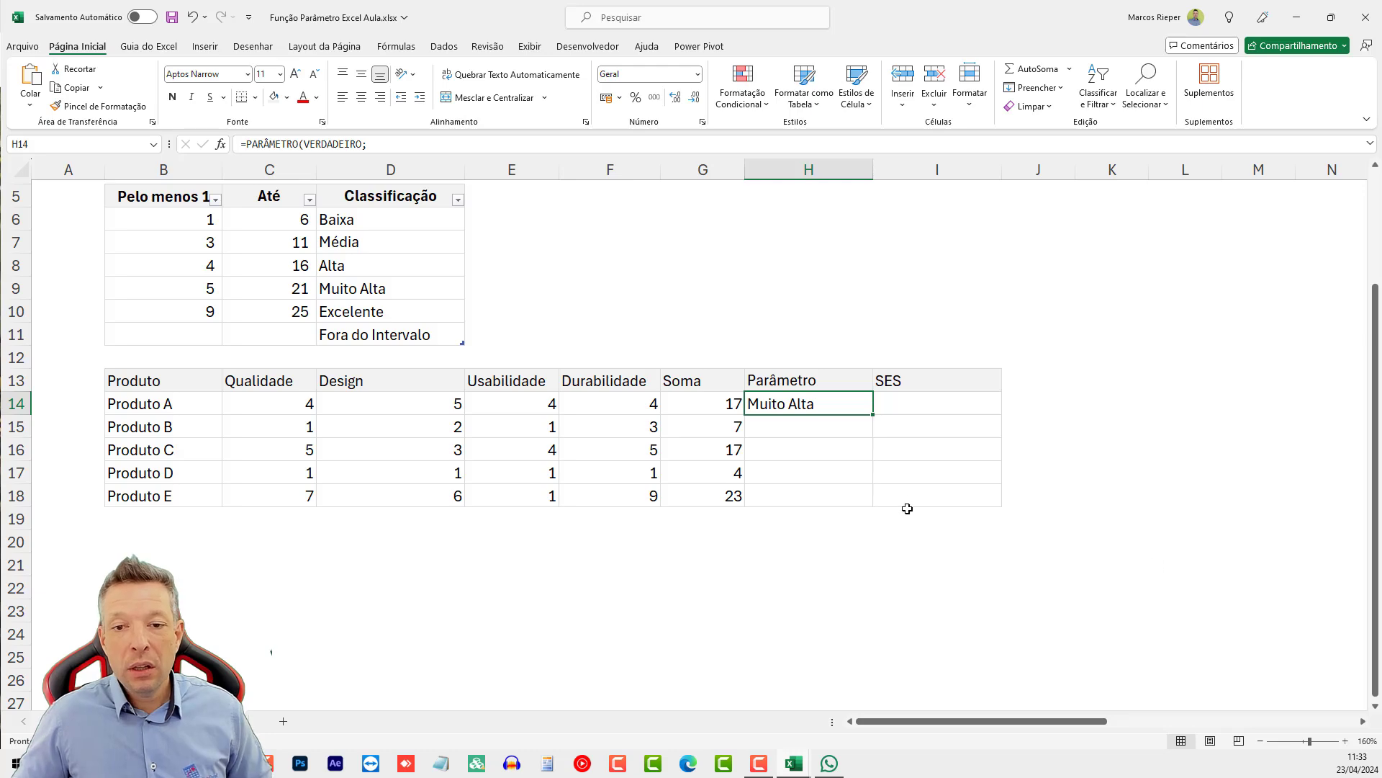
# Step: Fill the H14 PARÂMETRO formula down through H18
pyautogui.scroll(2, 907, 508)
pyautogui.press('F2')
pyautogui.press('Escape')
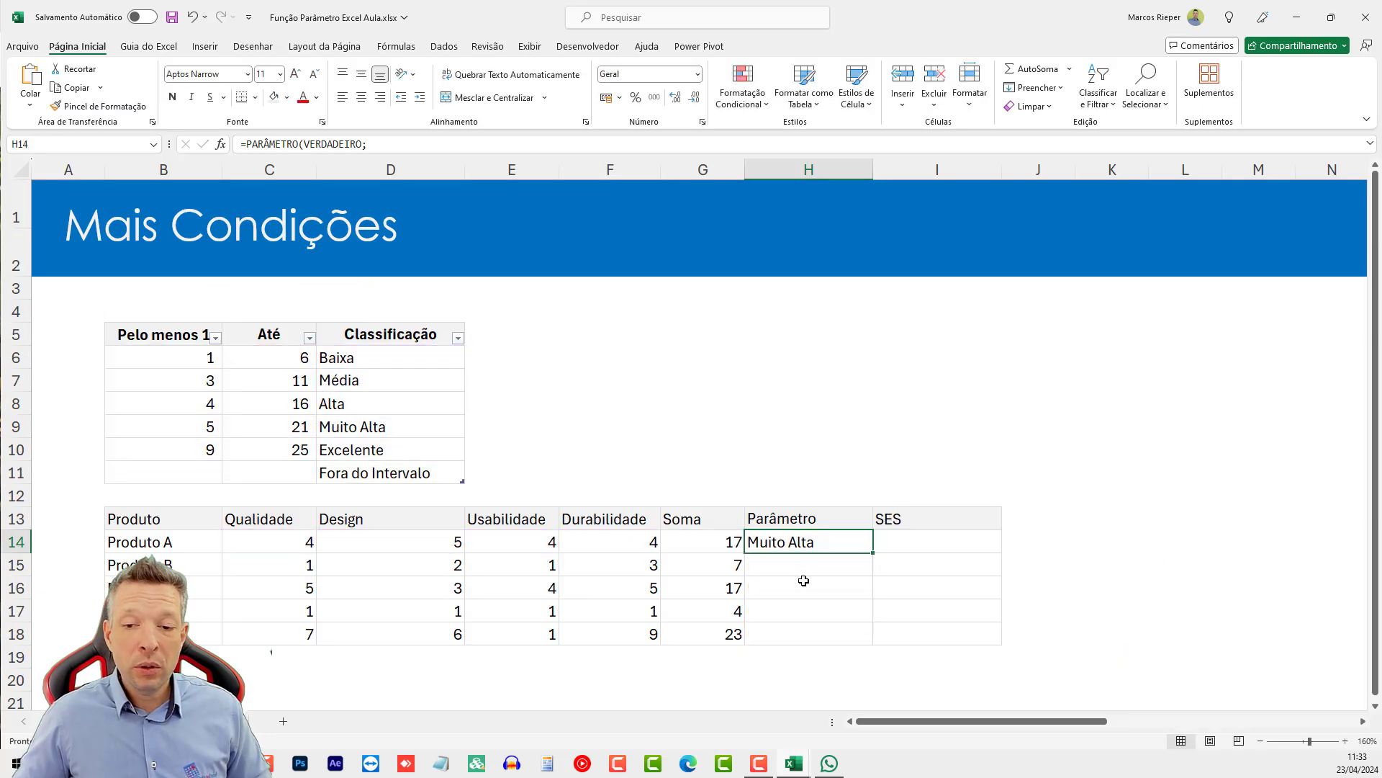
pyautogui.keyDown('shift'); pyautogui.click(827, 626); pyautogui.keyUp('shift')
pyautogui.hotkey('ctrl', 'd')
# Step: Check the formulas in H17 and H18 and compare Produto E's scores and sum with the Excelente criteria in B10:C10
pyautogui.click(832, 611)
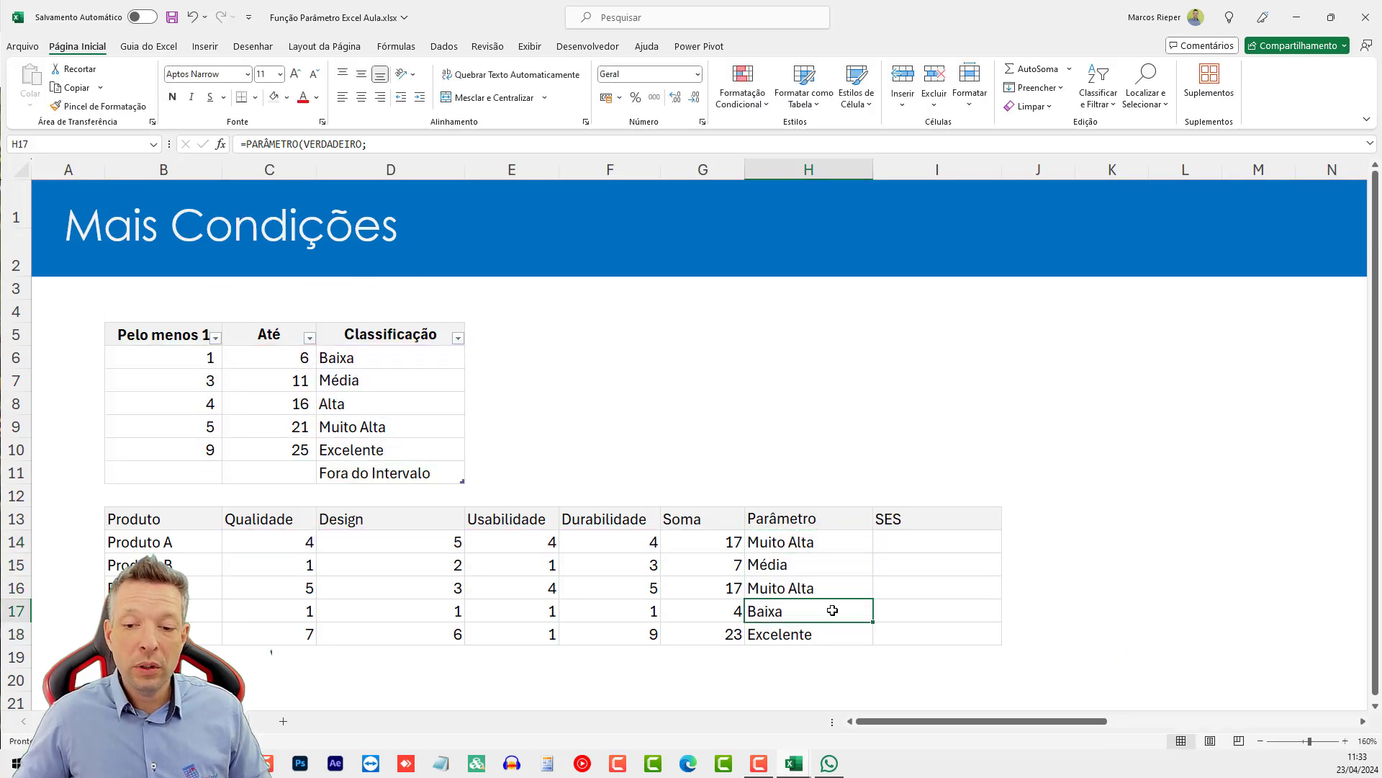
pyautogui.doubleClick(833, 610)
pyautogui.press('Return')
pyautogui.doubleClick(841, 636)
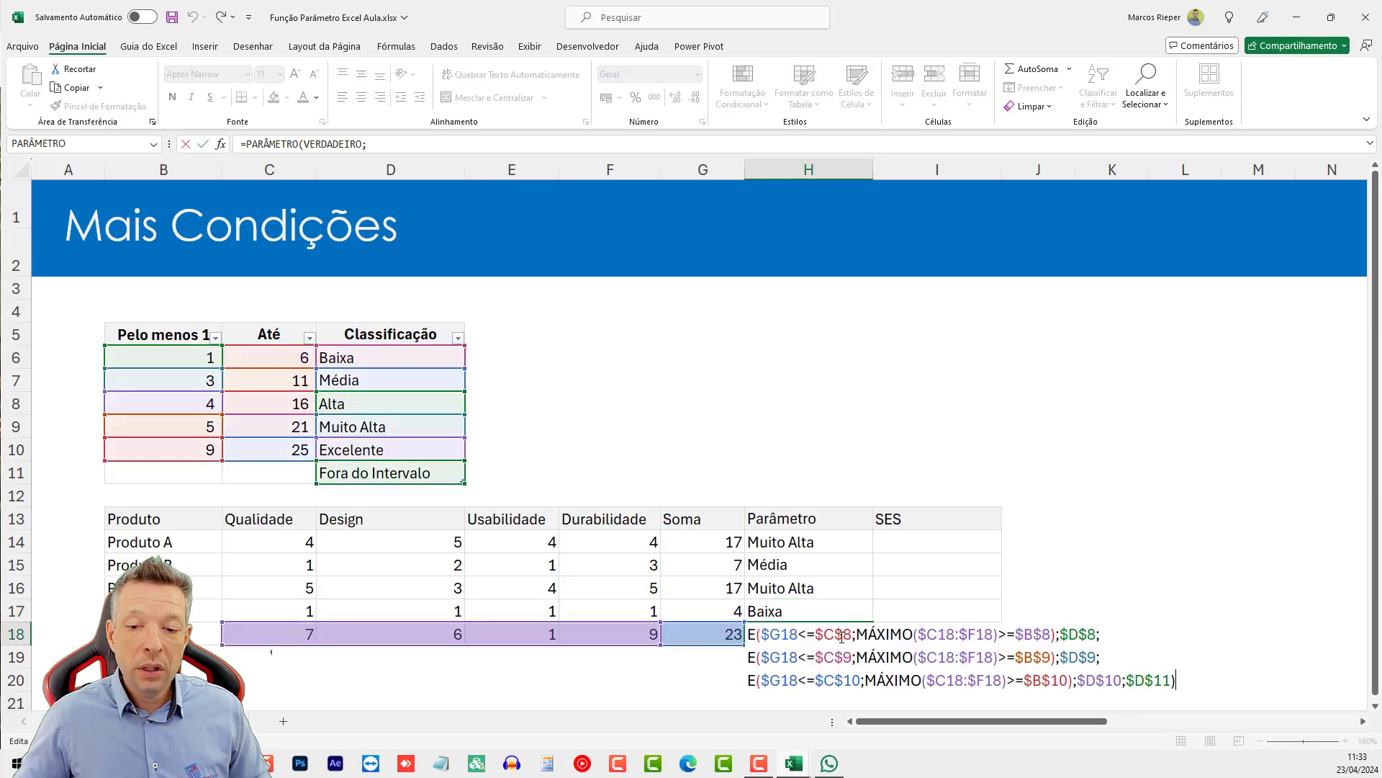
pyautogui.click(729, 637)
pyautogui.press('F2')
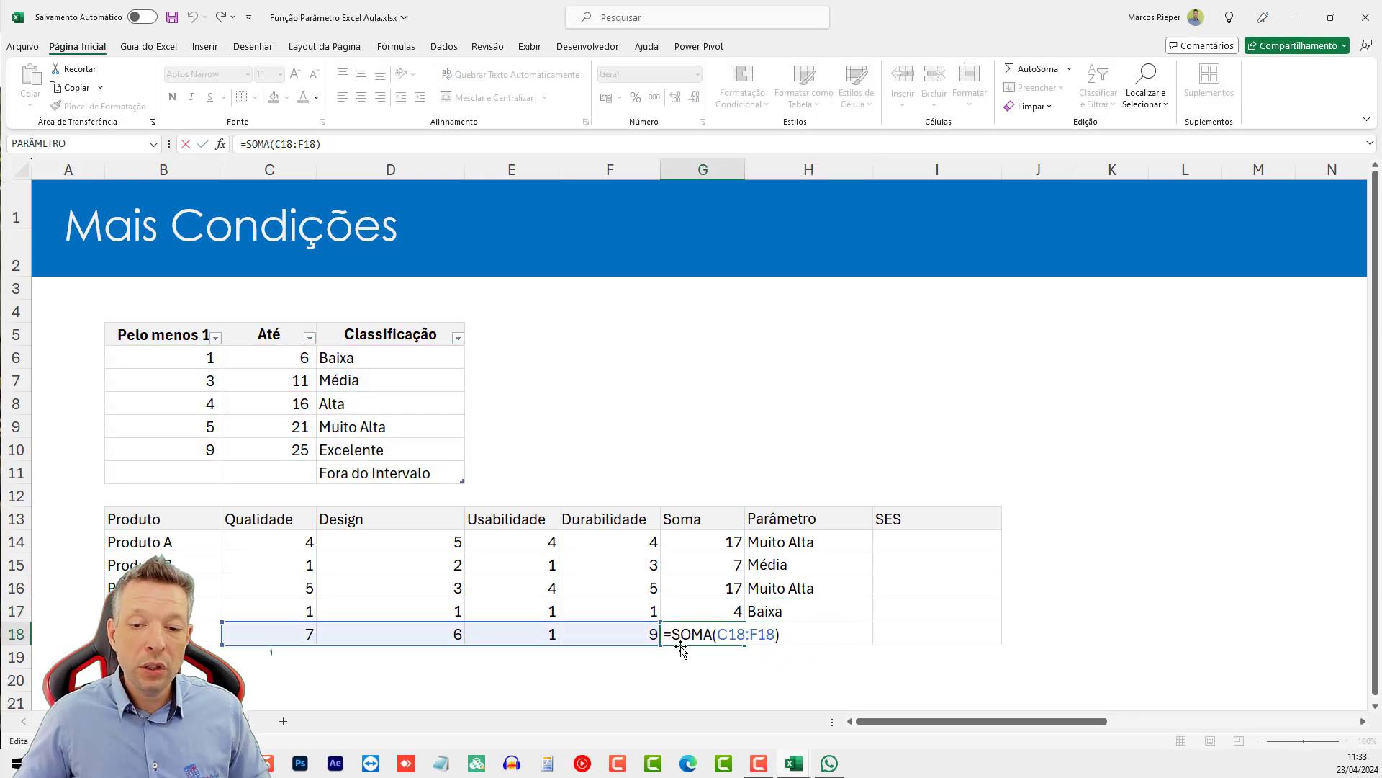
pyautogui.moveTo(643, 632); pyautogui.dragTo(294, 627)
pyautogui.click(190, 443)
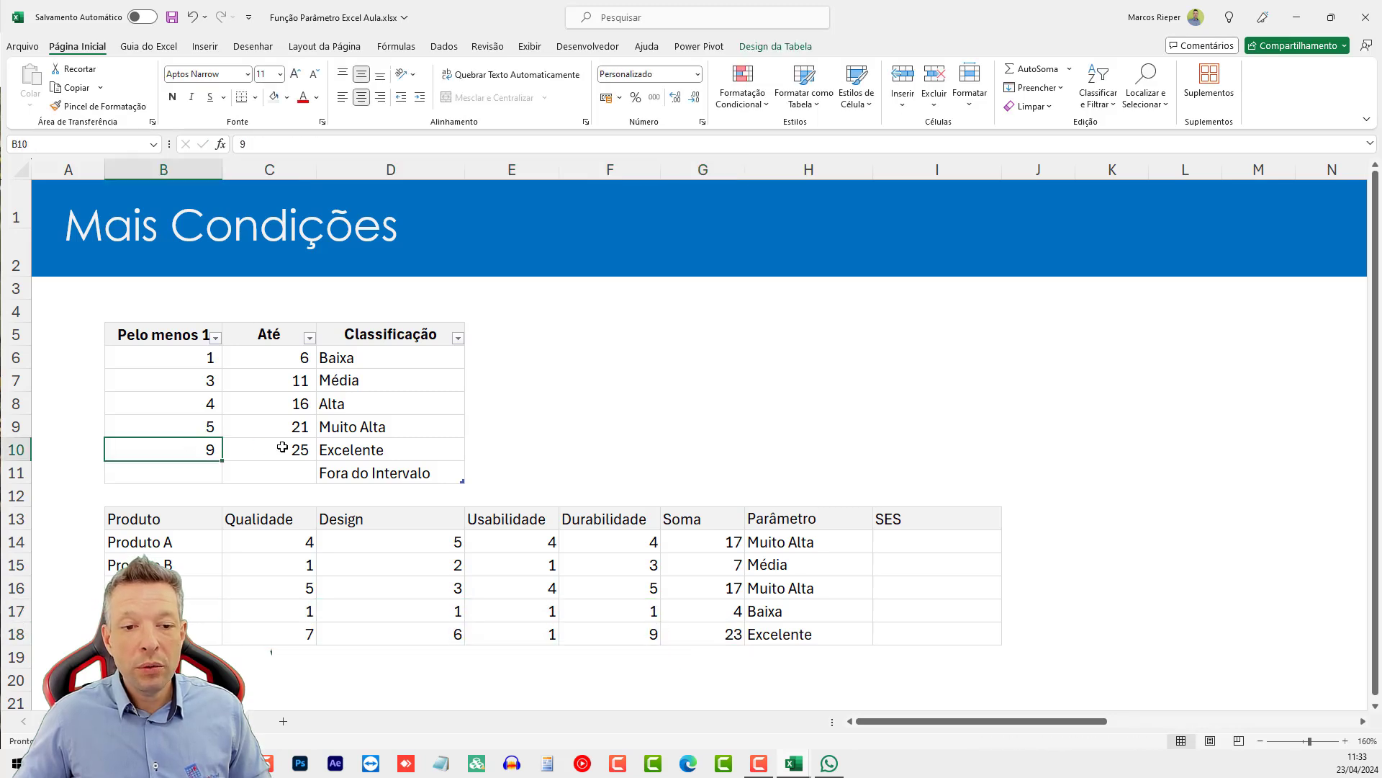
pyautogui.click(283, 447)
pyautogui.click(723, 635)
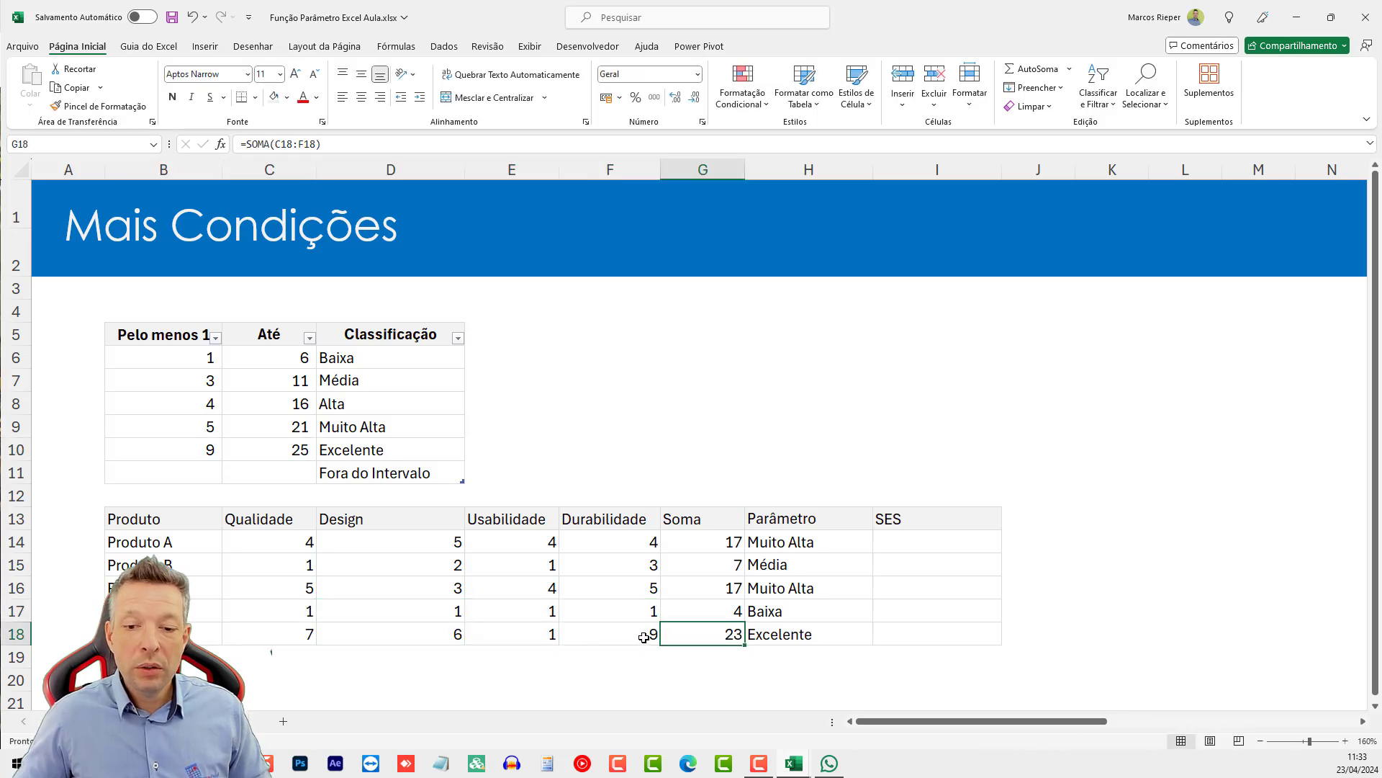
# Step: Try a Usabilidade score of 9 for Produto E in E18 and undo the change
pyautogui.click(537, 632)
pyautogui.write('9')
pyautogui.press('Return')
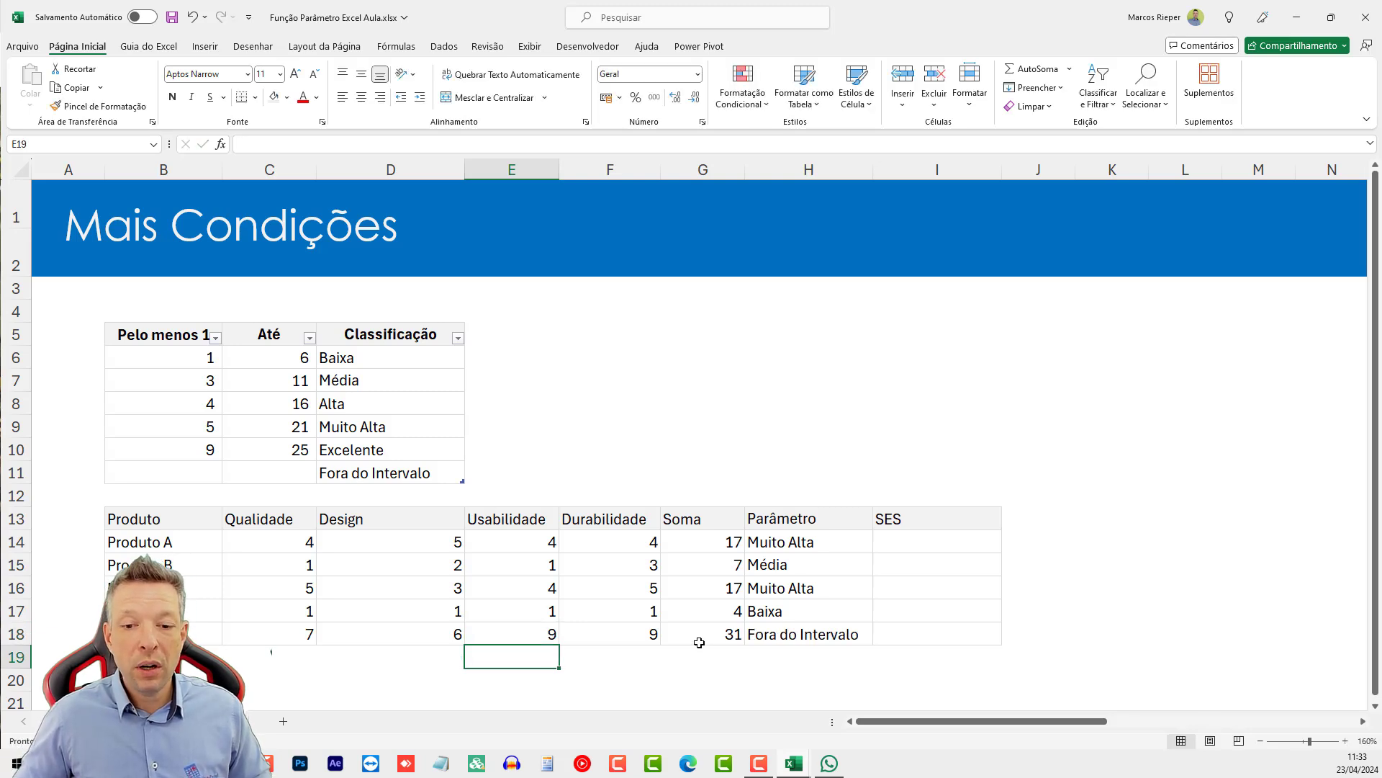
pyautogui.hotkey('ctrl', 'z')
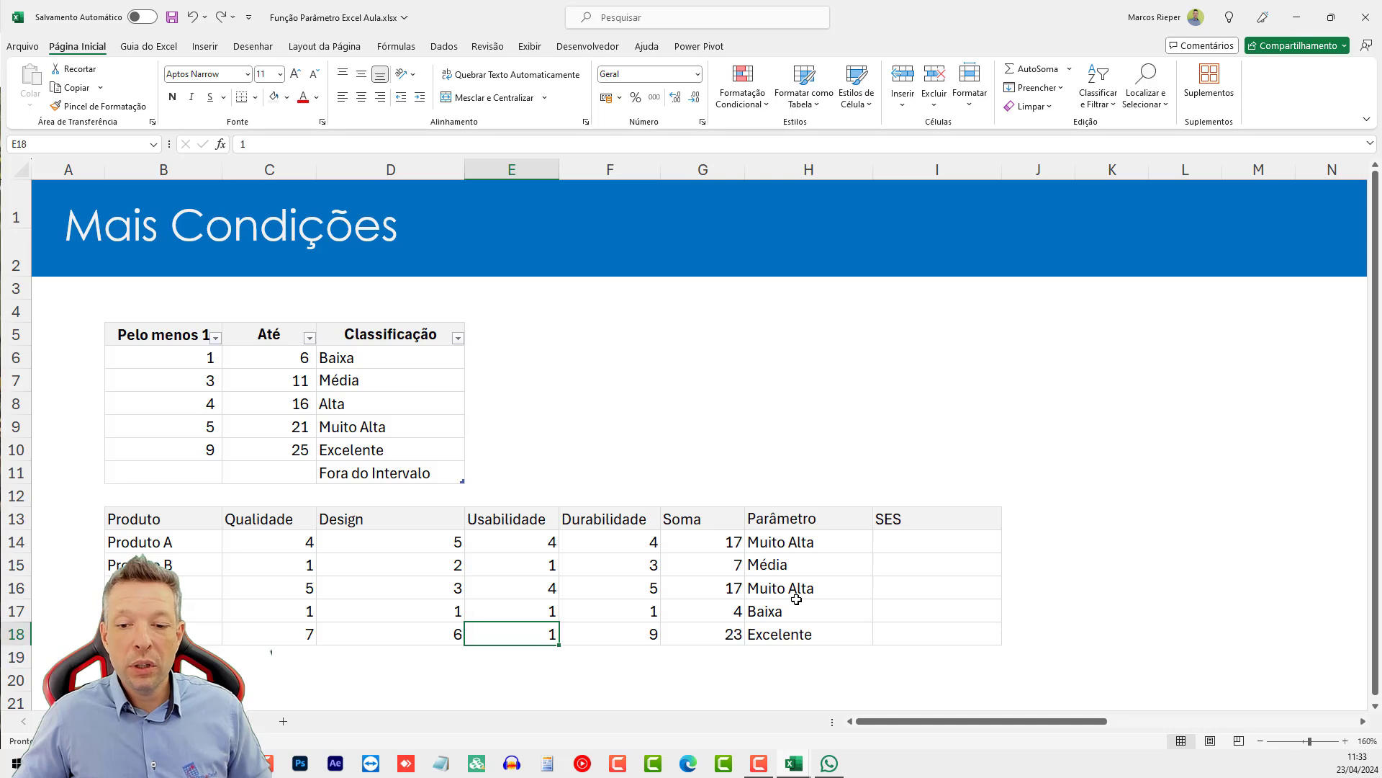
# Step: Review the scores in row 17, then examine the first E condition and the $D$11 default in the H14 PARÂMETRO formula
pyautogui.moveTo(705, 613); pyautogui.dragTo(256, 606)
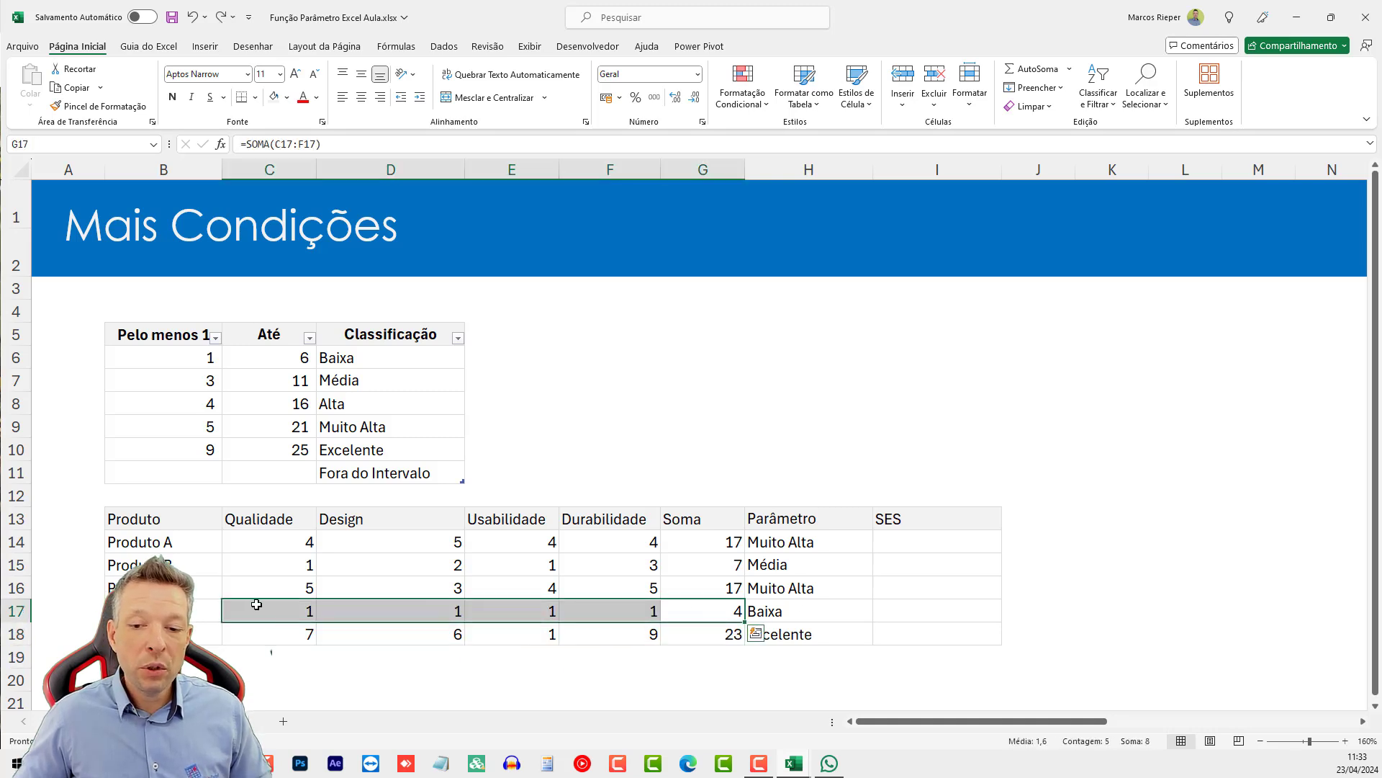
pyautogui.click(799, 616)
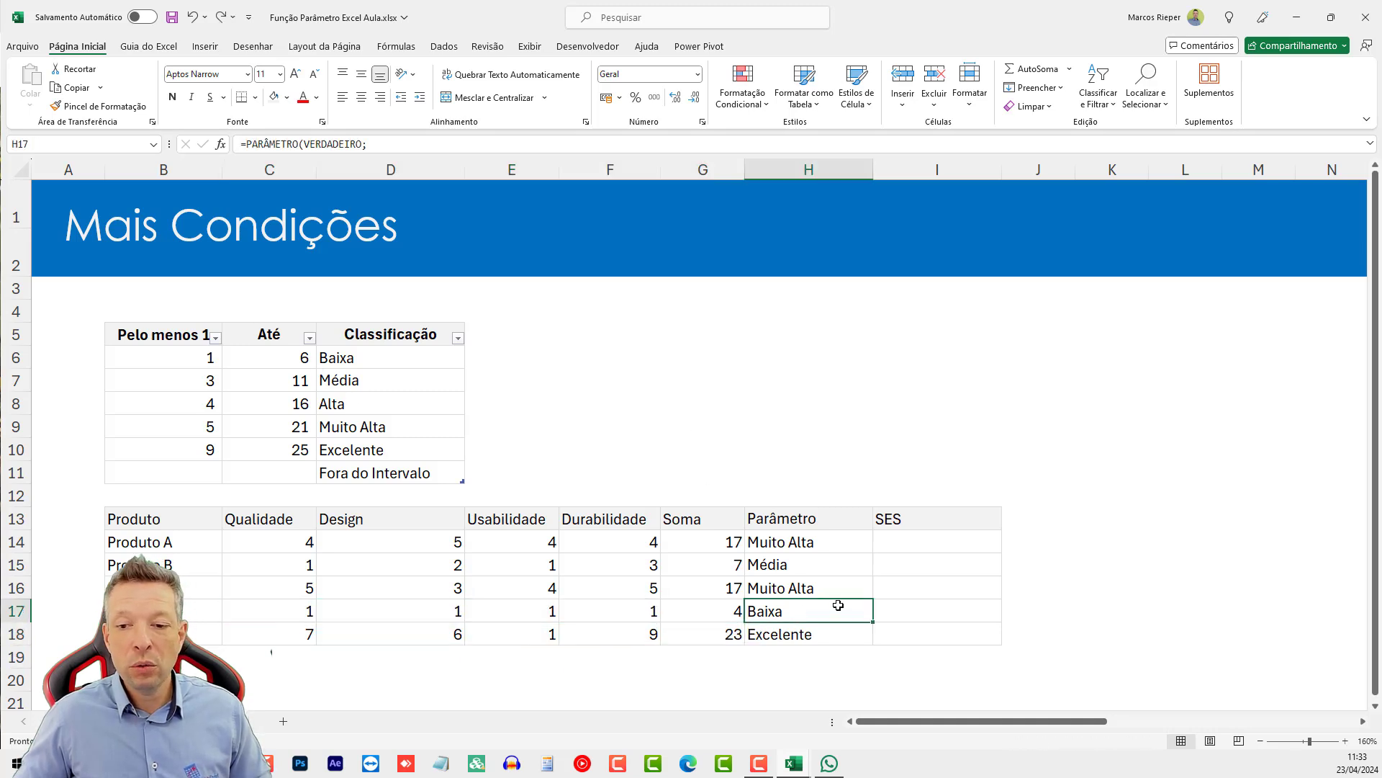
pyautogui.doubleClick(789, 540)
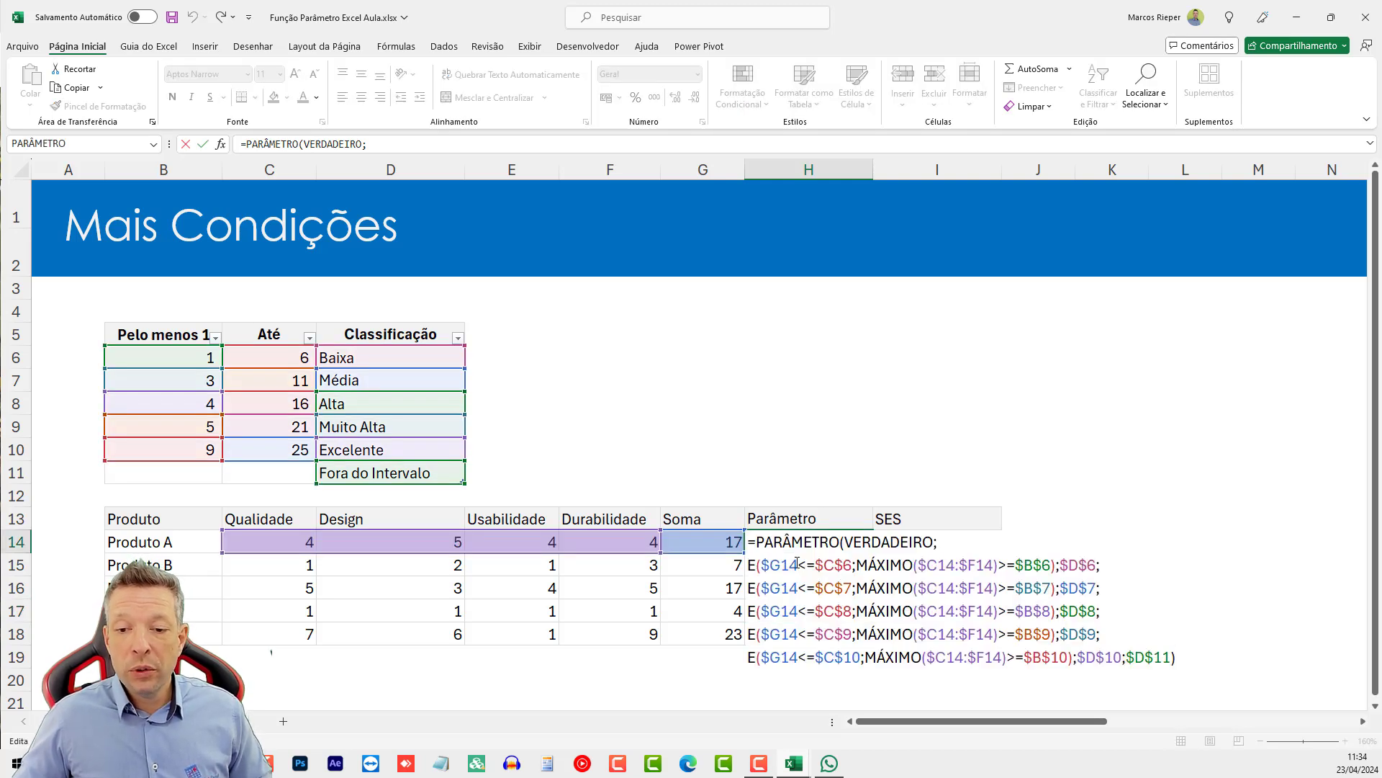
pyautogui.moveTo(751, 563); pyautogui.dragTo(1054, 565)
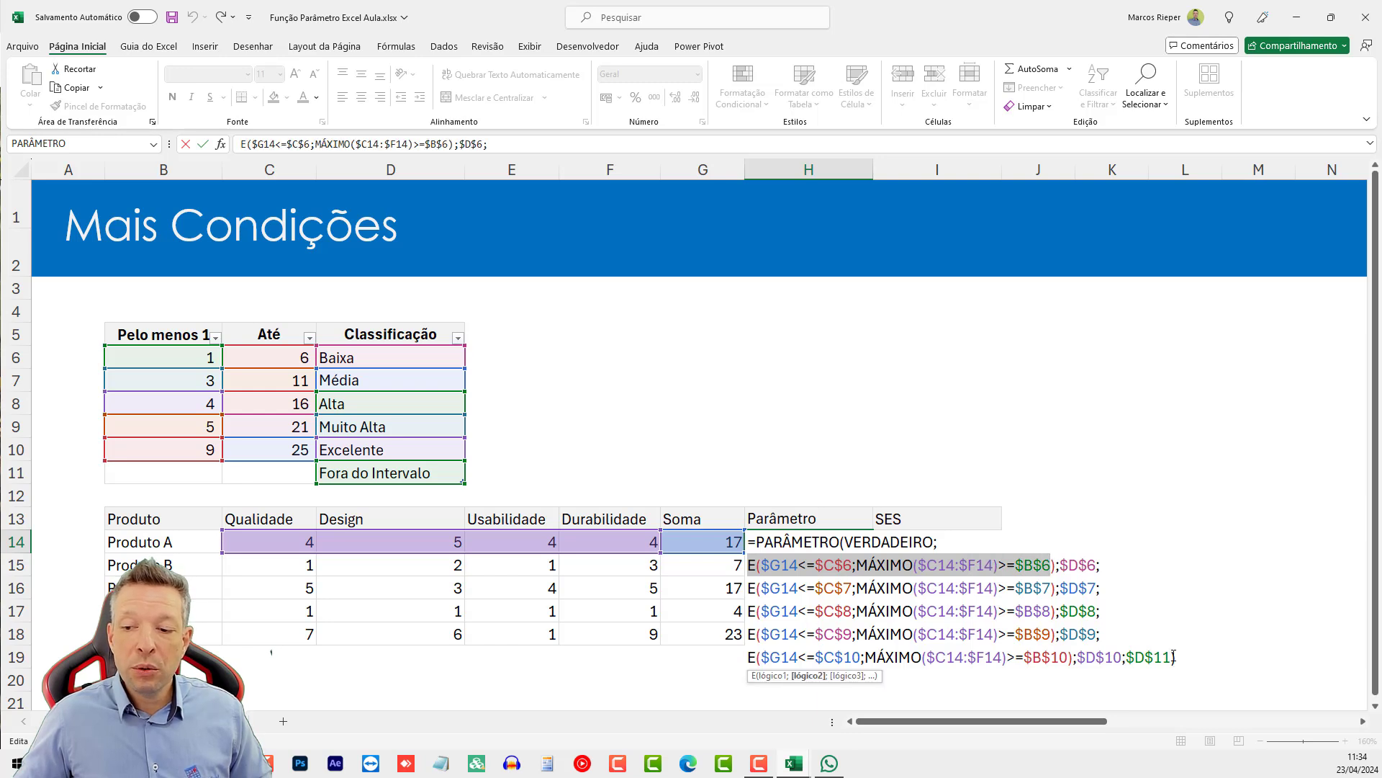
pyautogui.moveTo(1173, 656); pyautogui.dragTo(1127, 657)
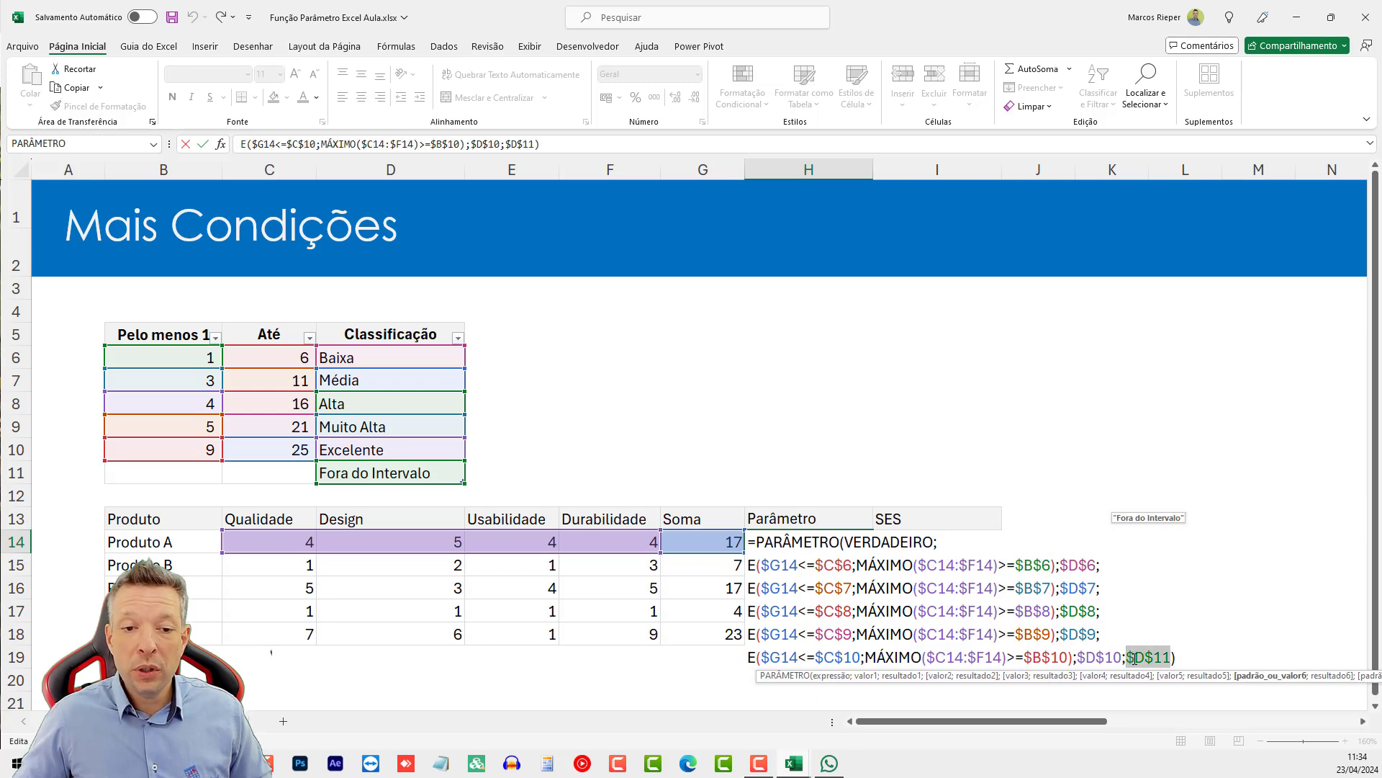
pyautogui.hotkey('ctrl', 'Return')
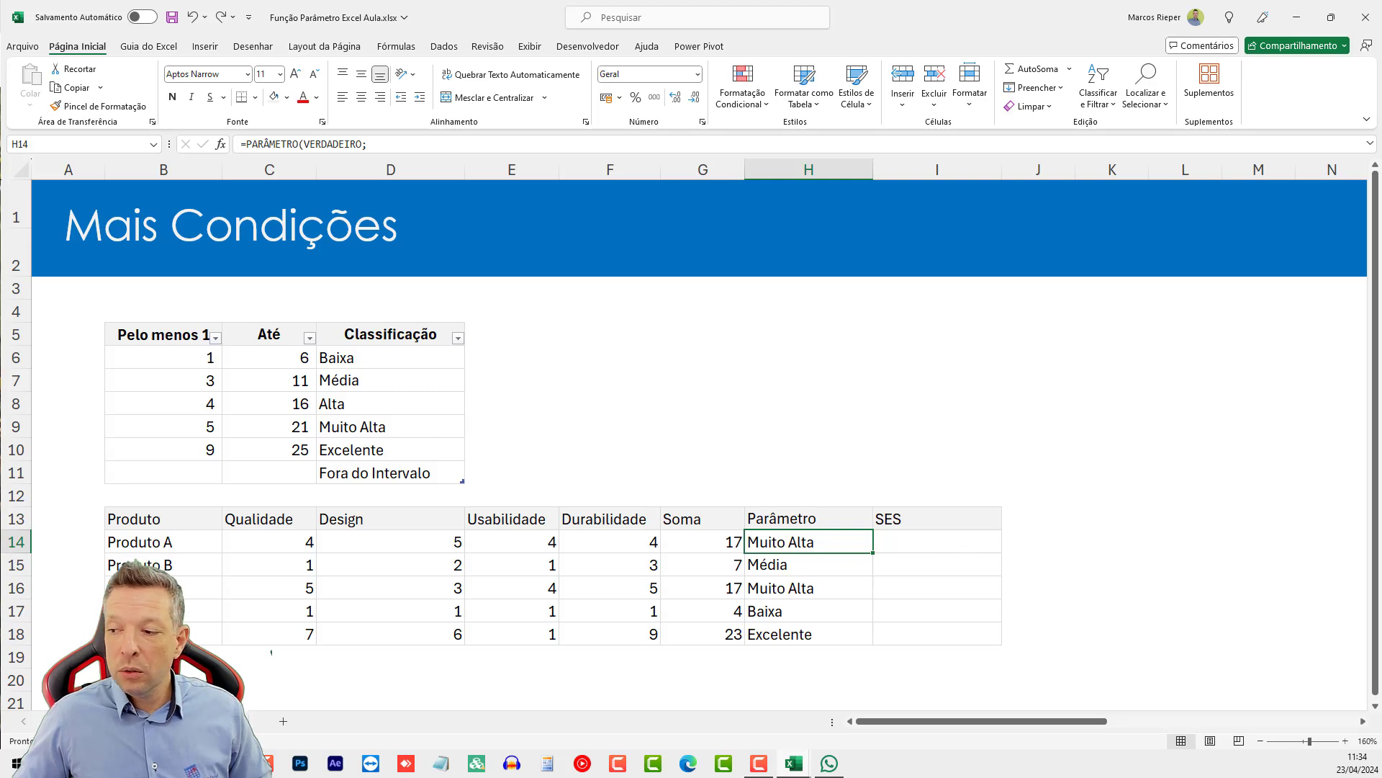
# Step: Copy all five E conditions with their results, through $D$10, from the PARÂMETRO formula in H14
pyautogui.hotkey('alt', 'Tab')
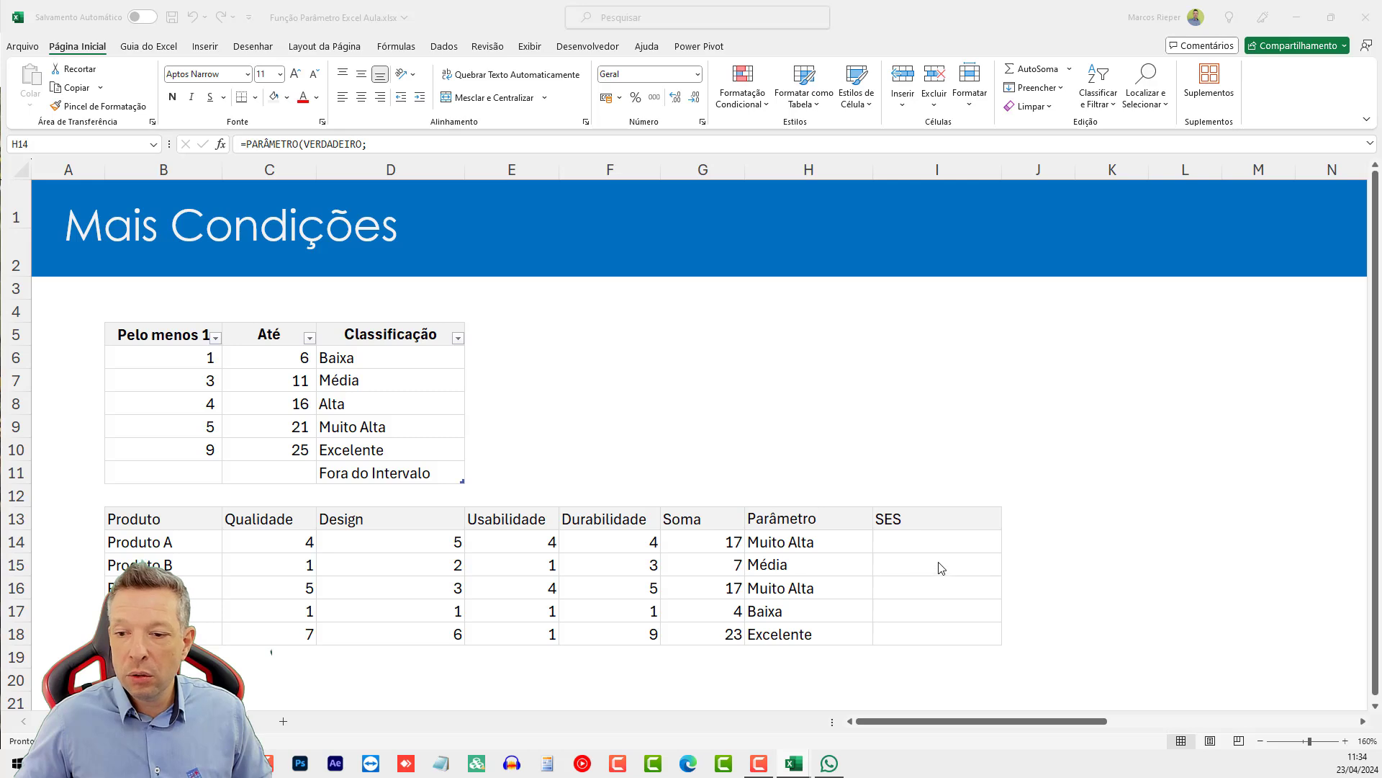
pyautogui.hotkey('alt', 'Tab')
pyautogui.press('F2')
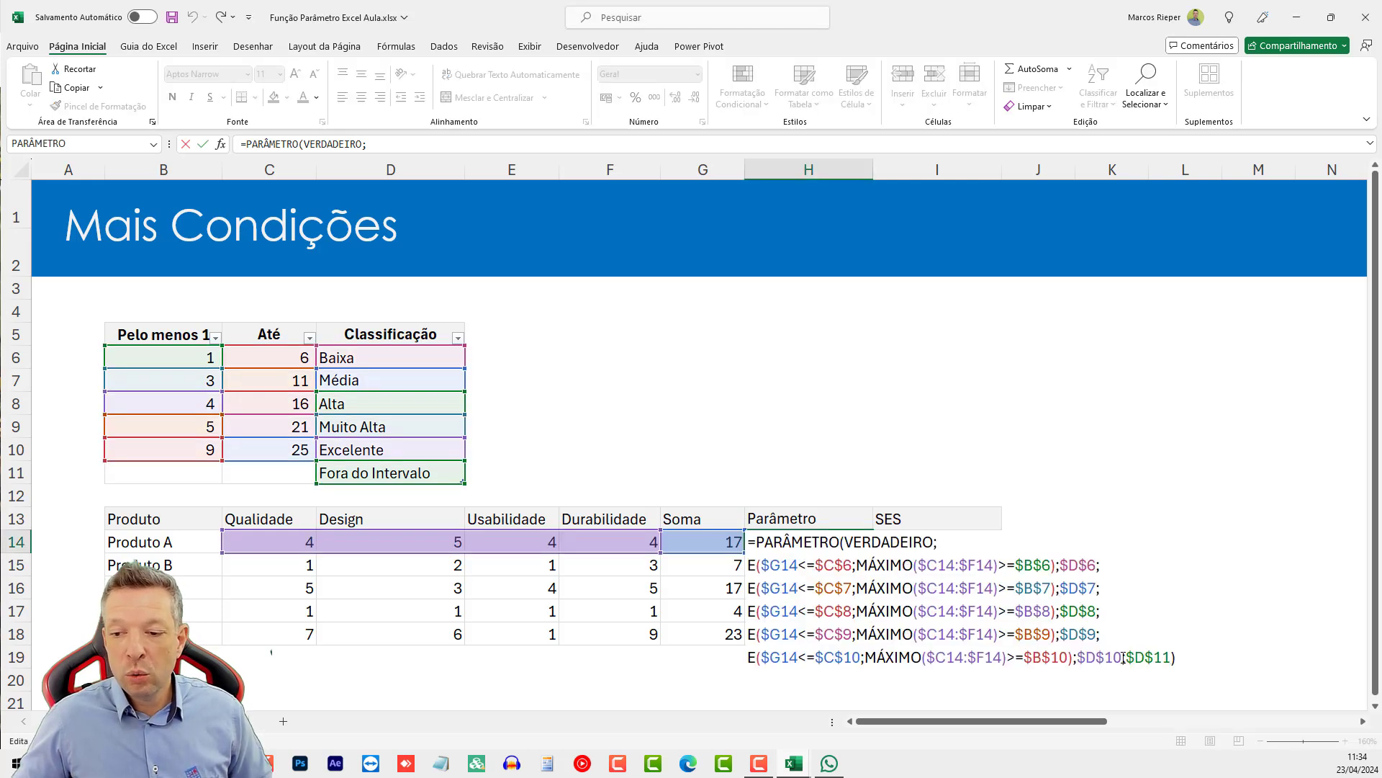
pyautogui.moveTo(1123, 657); pyautogui.dragTo(743, 567)
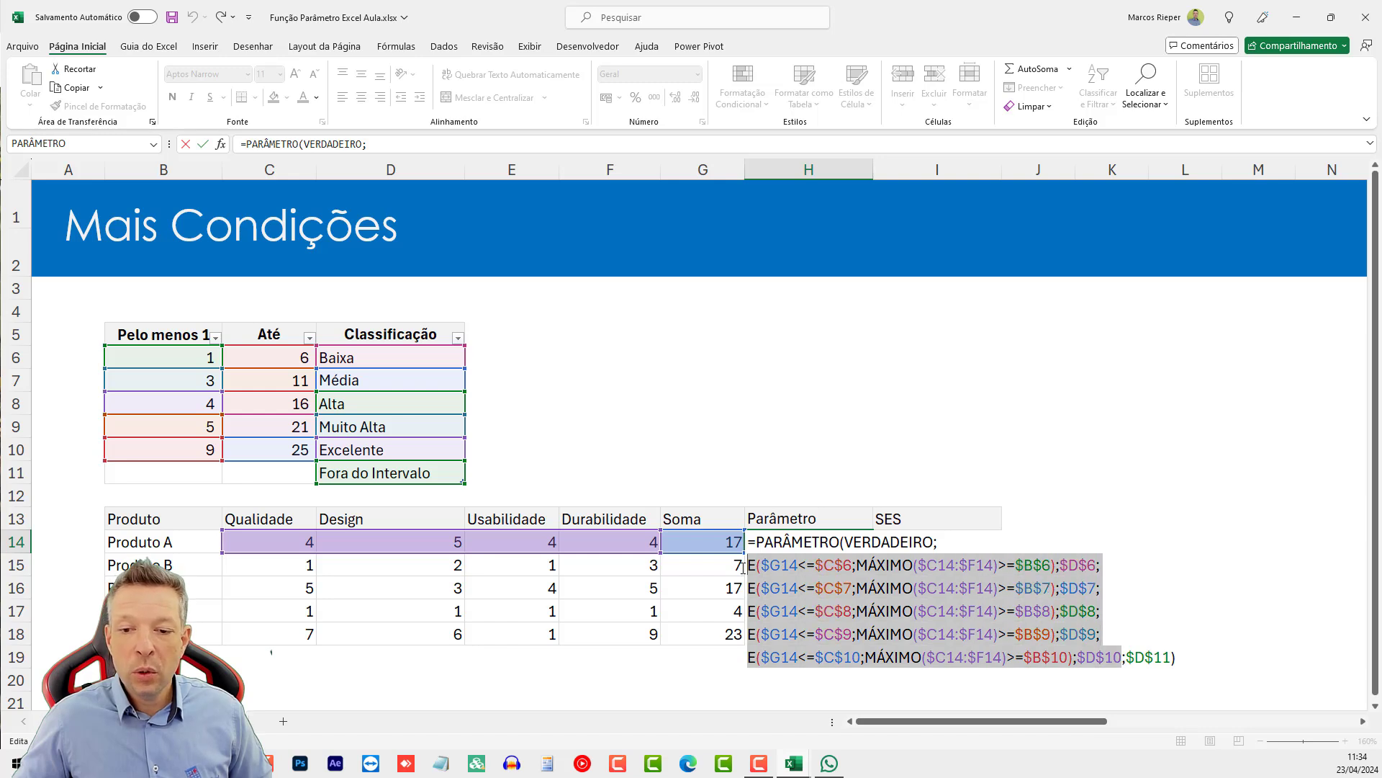
pyautogui.hotkey('ctrl', 'c')
# Step: Enter a SES formula in I14 using the copied E conditions and results, and close its parenthesis
pyautogui.click(900, 541)
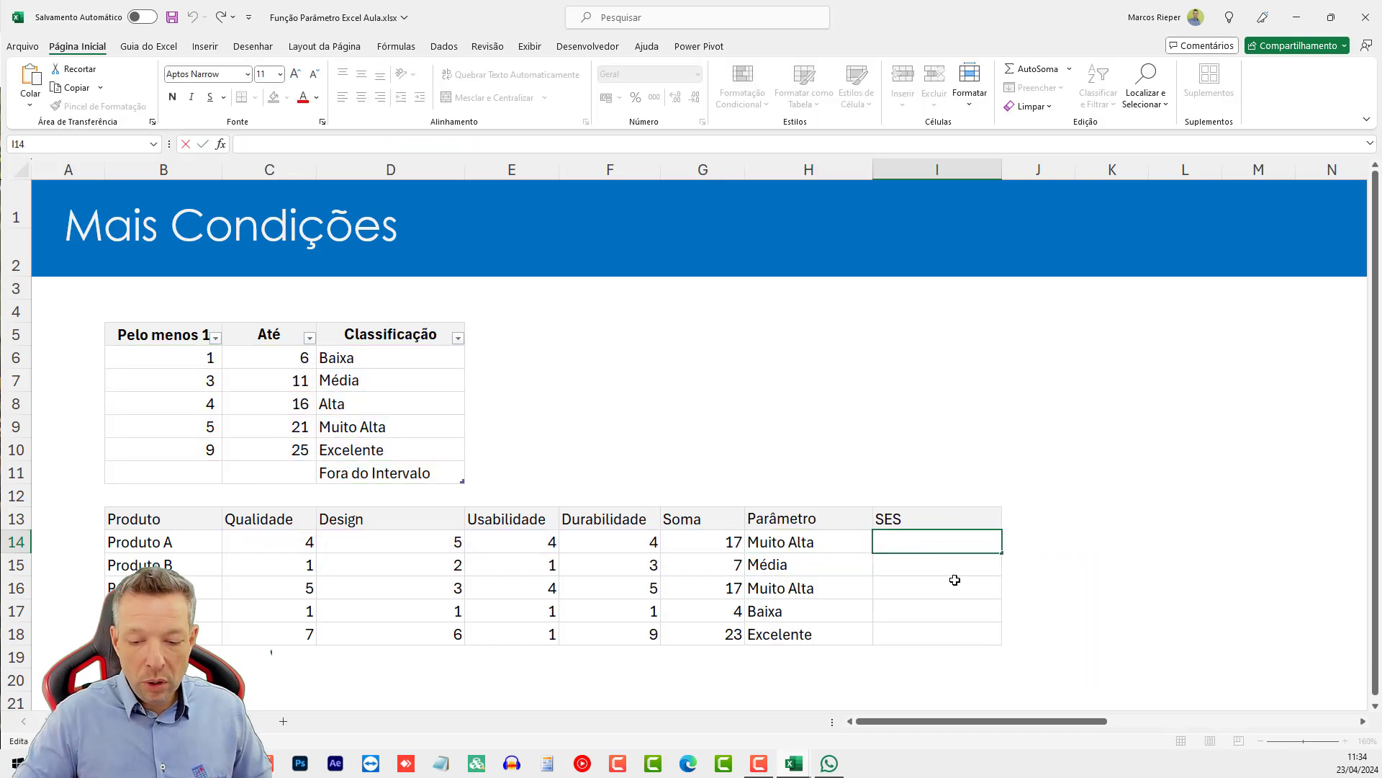
pyautogui.write('=SES(')
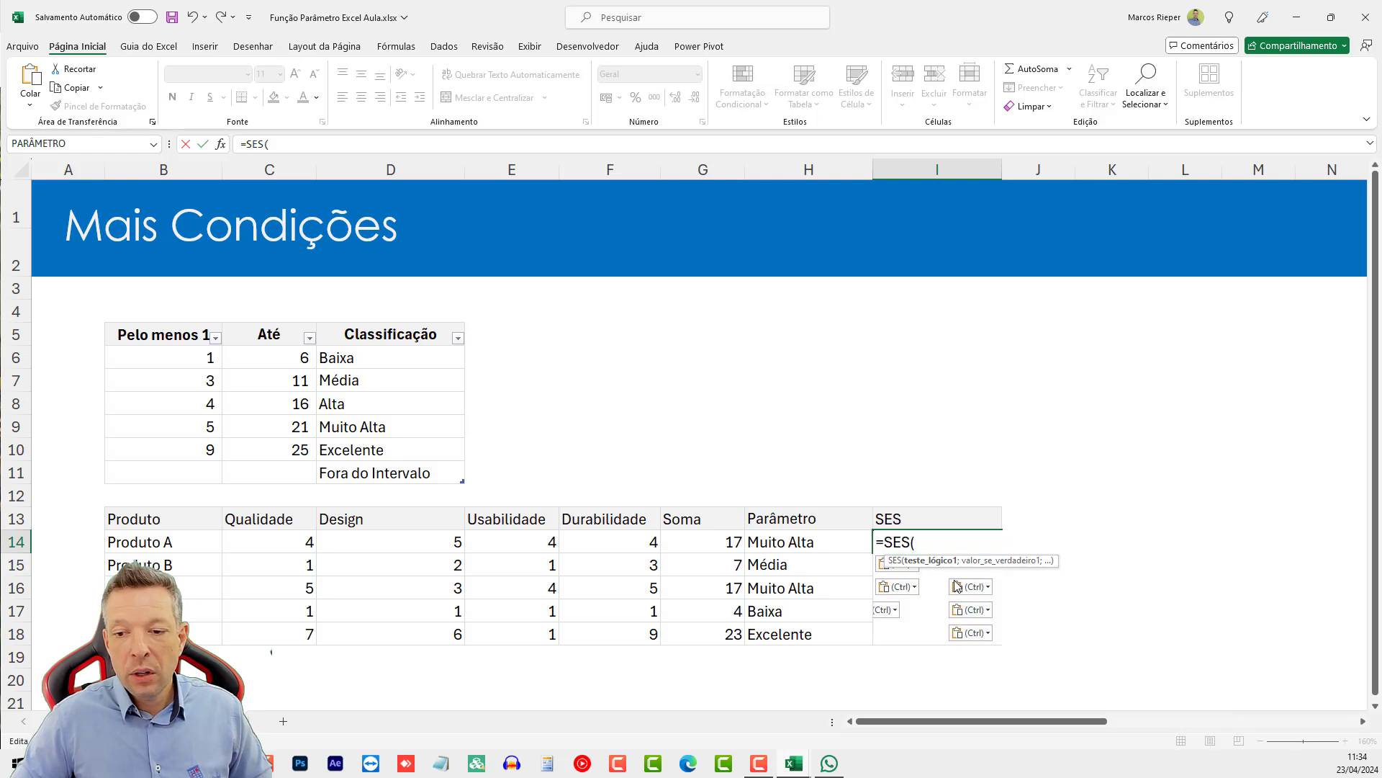
pyautogui.hotkey('ctrl', 'v')
pyautogui.write(')')
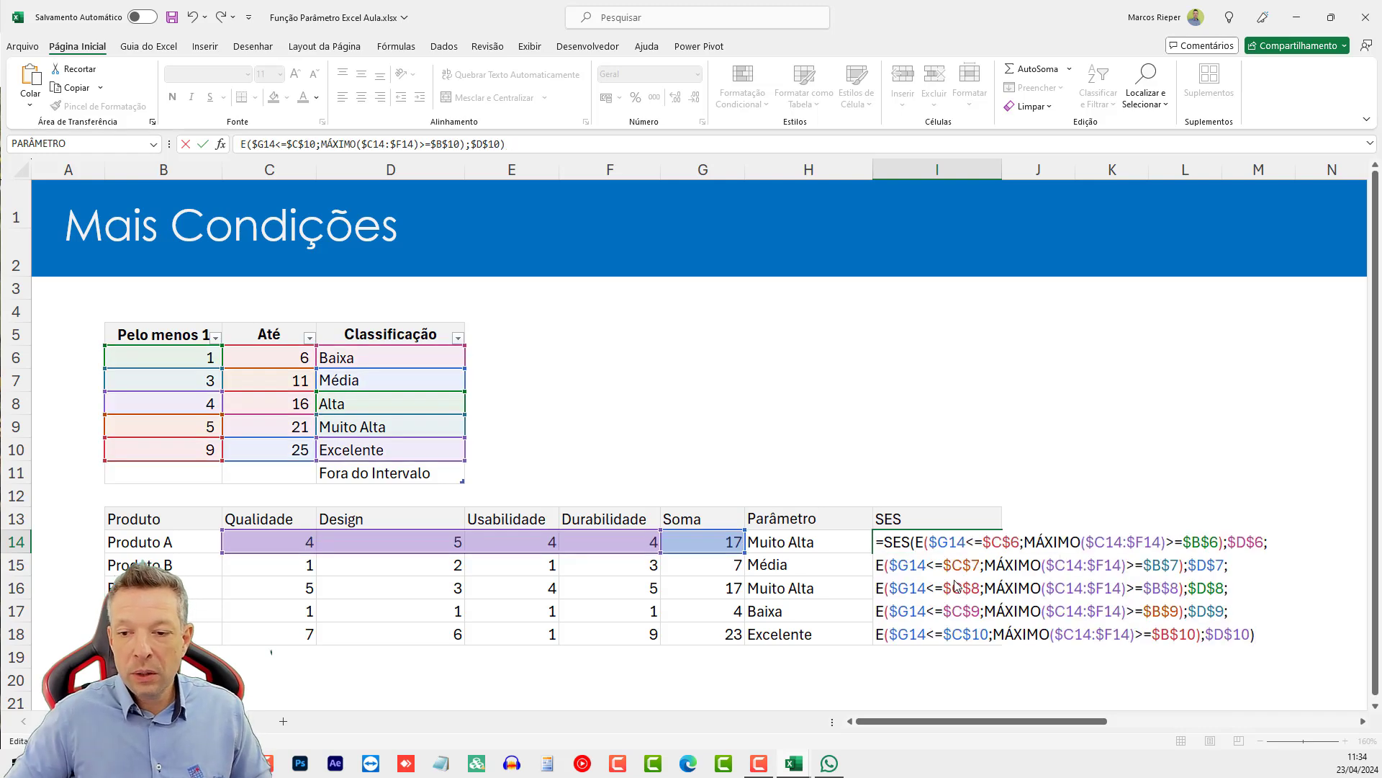
pyautogui.press('Return')
# Step: Copy the I14 SES formula down through I18
pyautogui.press('Up')
pyautogui.hotkey('ctrl', 'c')
pyautogui.keyDown('shift'); pyautogui.click(956, 586); pyautogui.keyUp('shift')
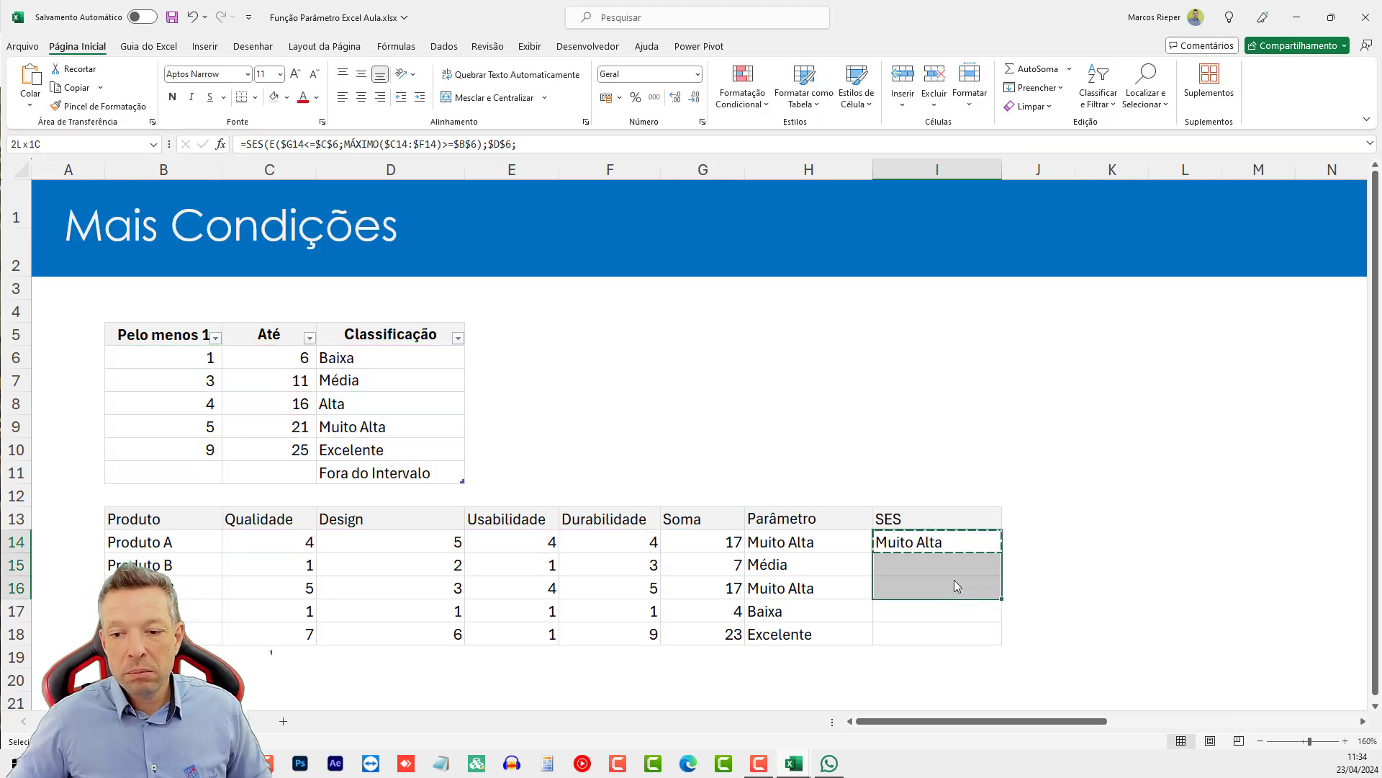
pyautogui.hotkey('shift', 'Down')
pyautogui.hotkey('shift', 'Down')
pyautogui.hotkey('shift', 'Down')
pyautogui.hotkey('shift', 'Up')
pyautogui.hotkey('ctrl', 'v')
pyautogui.click(917, 605)
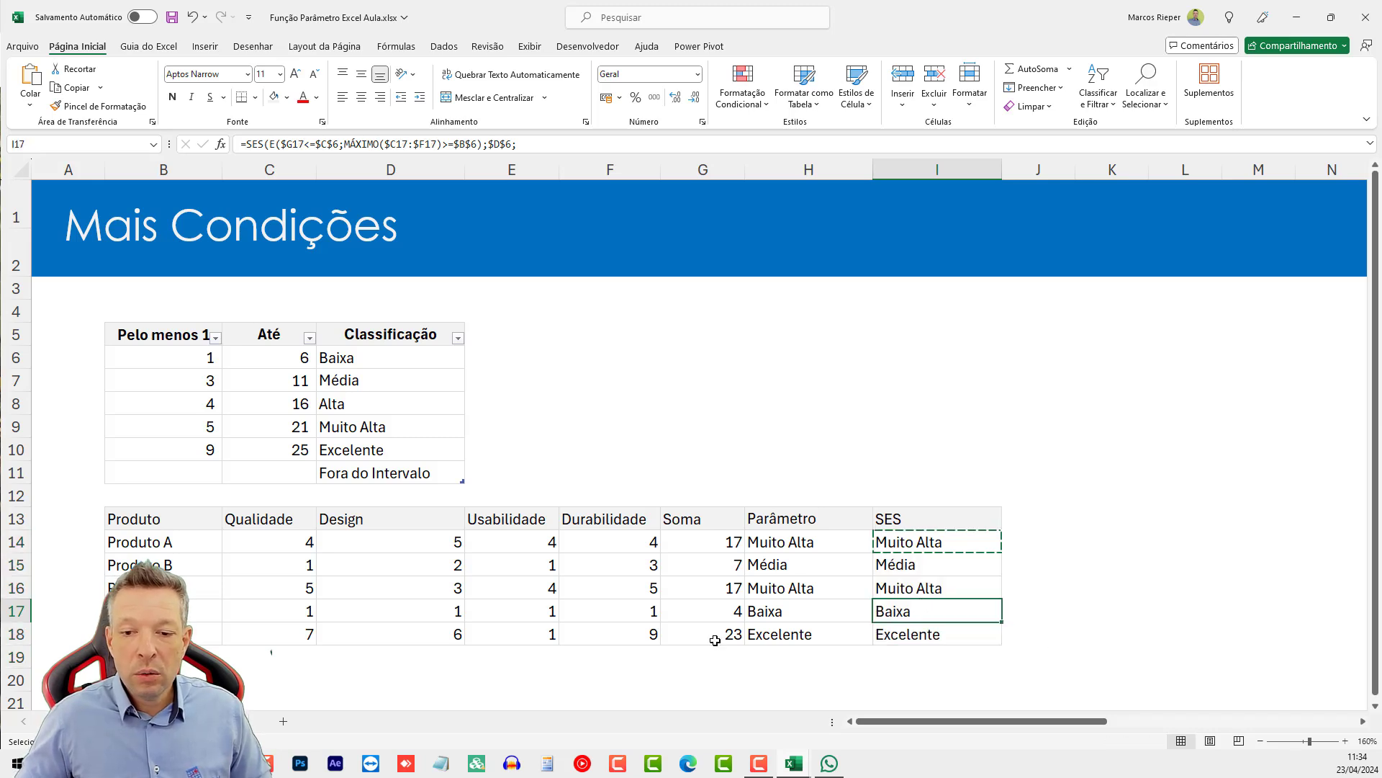
pyautogui.press('Escape')
# Step: Set Produto E's Usabilidade score in E18 to 9
pyautogui.click(715, 640)
pyautogui.press('Left')
pyautogui.press('Left')
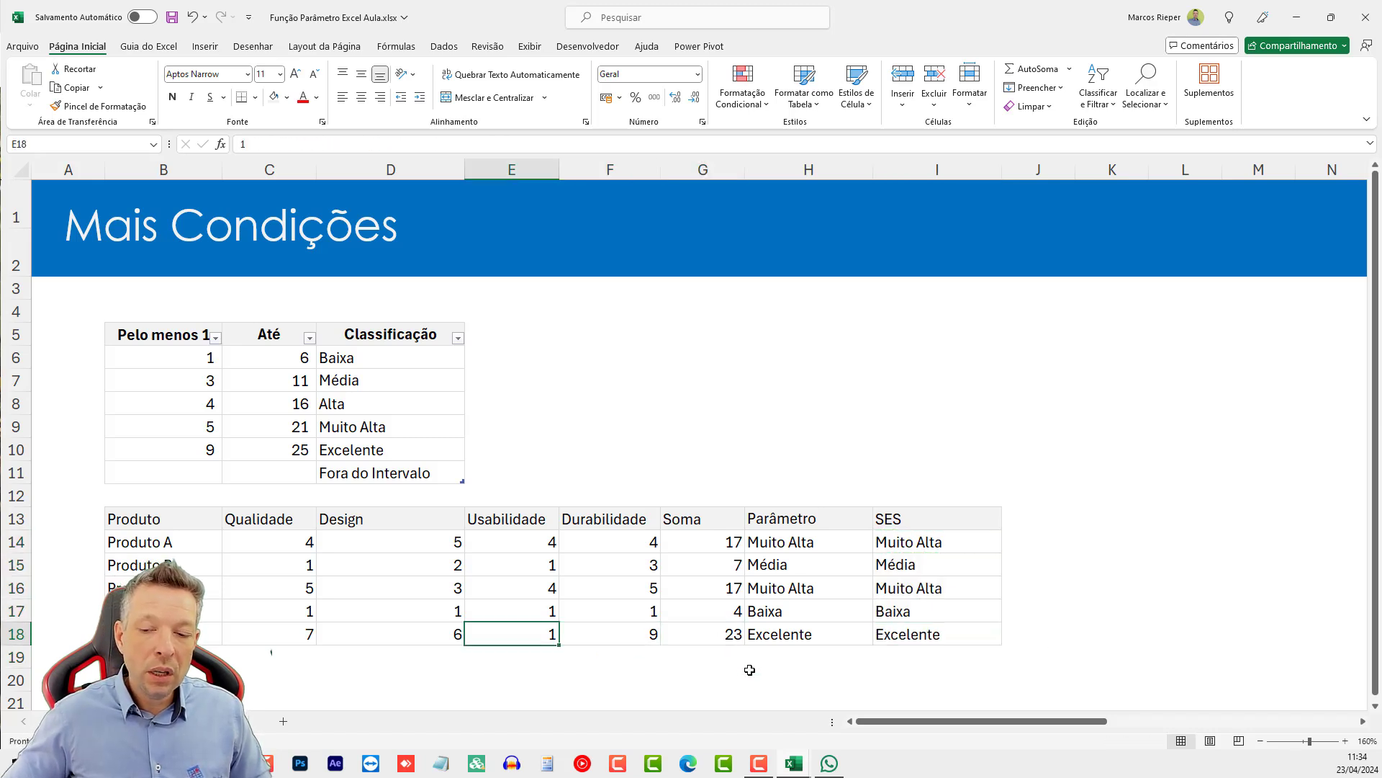
pyautogui.write('9')
pyautogui.press('Return')
# Step: Check the SES results in I17 and I18 and inspect the I18 formula
pyautogui.click(953, 612)
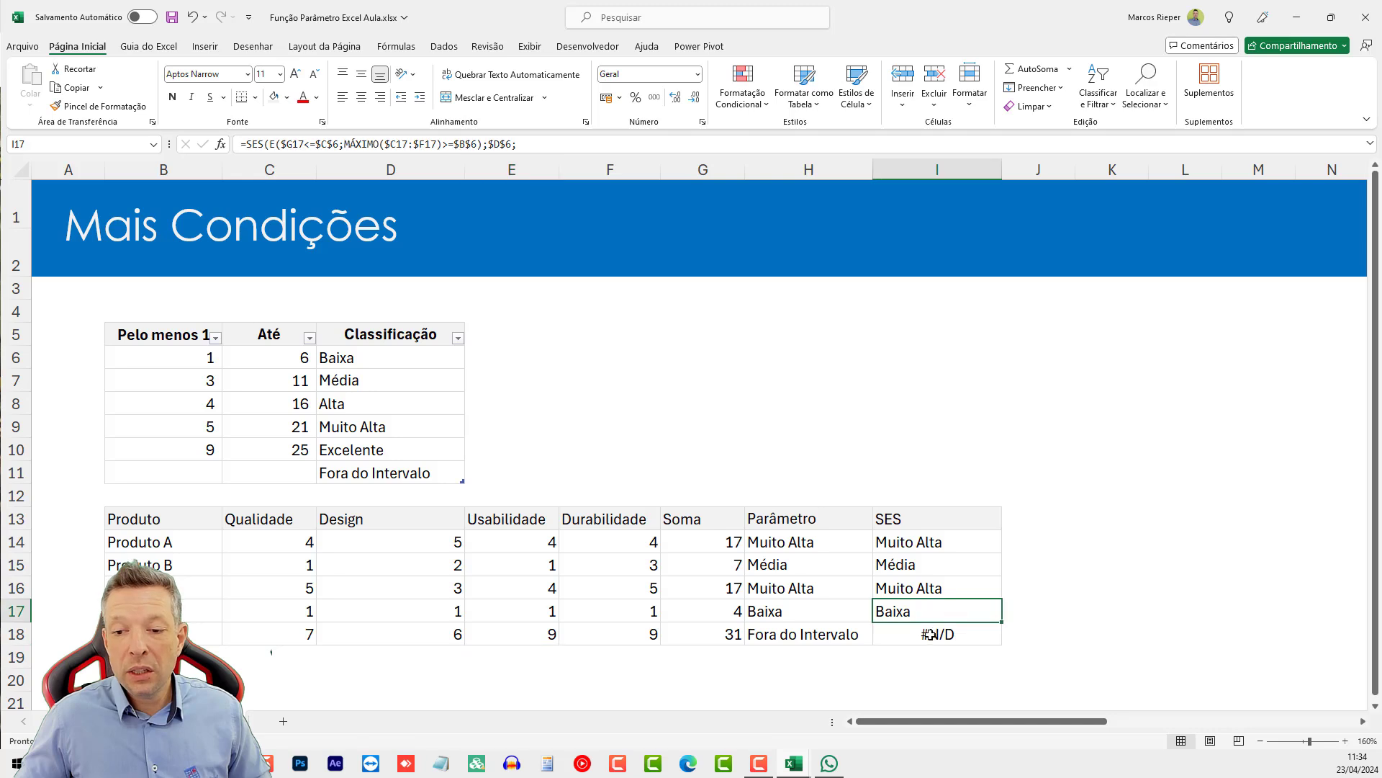
pyautogui.click(931, 635)
pyautogui.press('F2')
pyautogui.press('Escape')
# Step: Add VERDADEIRO;$D$11 on a new line as the final condition and result of the I14 SES formula, and close the parenthesis
pyautogui.click(931, 542)
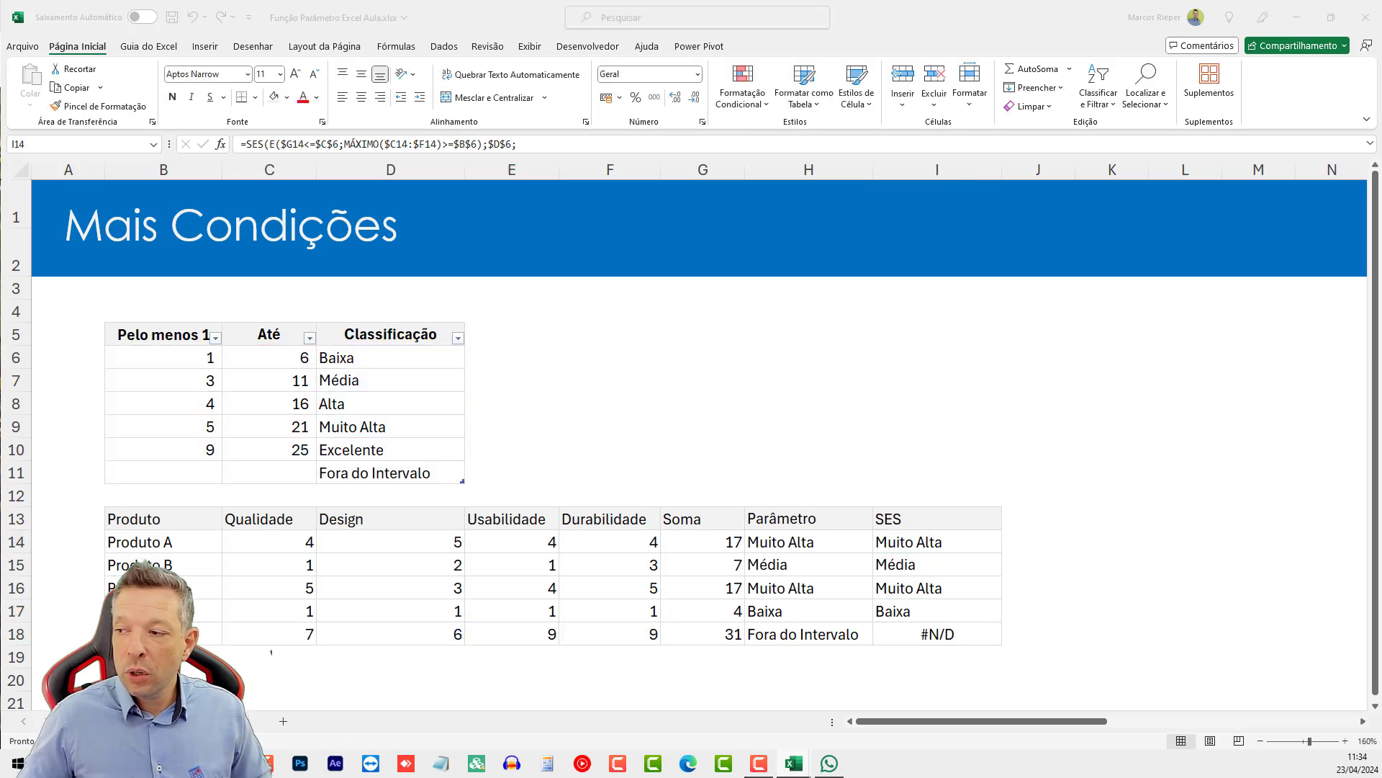
pyautogui.click(908, 550)
pyautogui.press('F2')
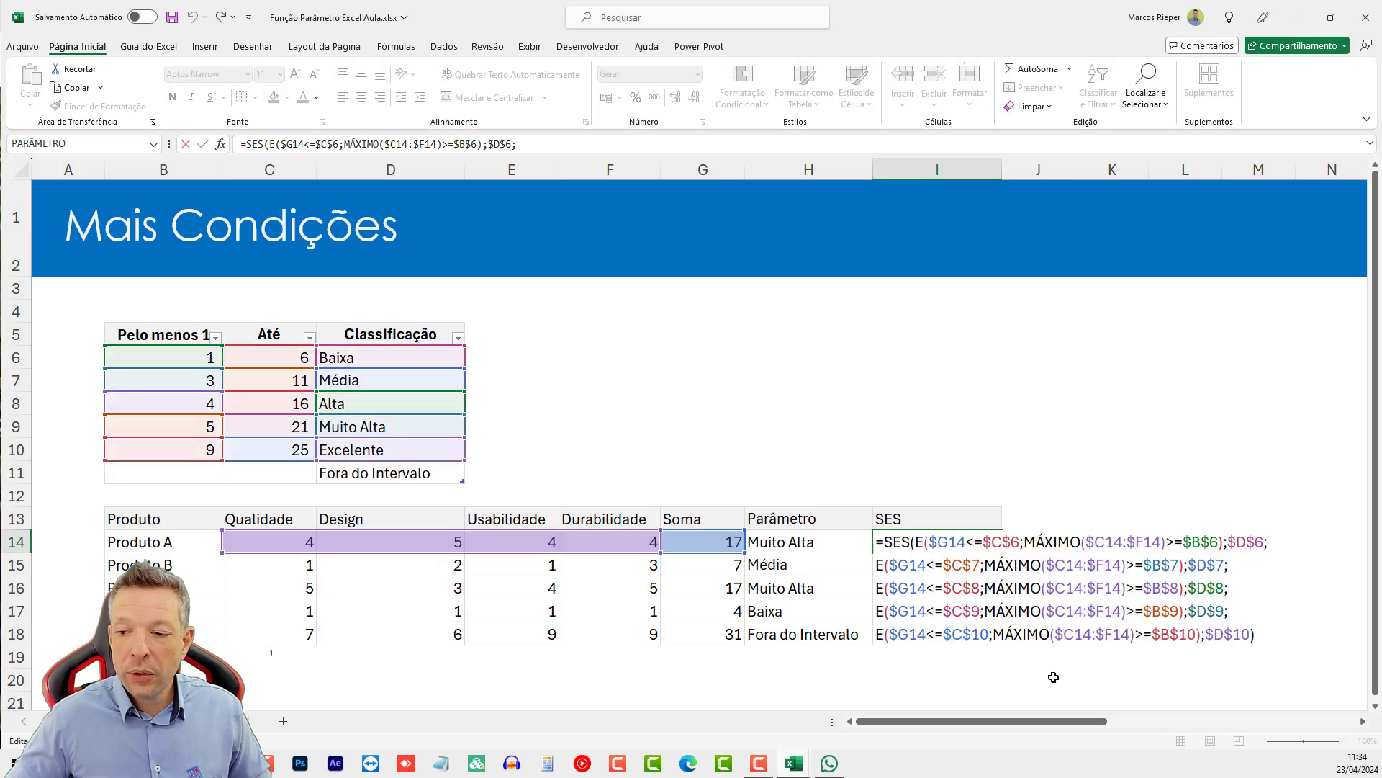
pyautogui.press('Left')
pyautogui.write(';')
pyautogui.hotkey('alt', 'Return')
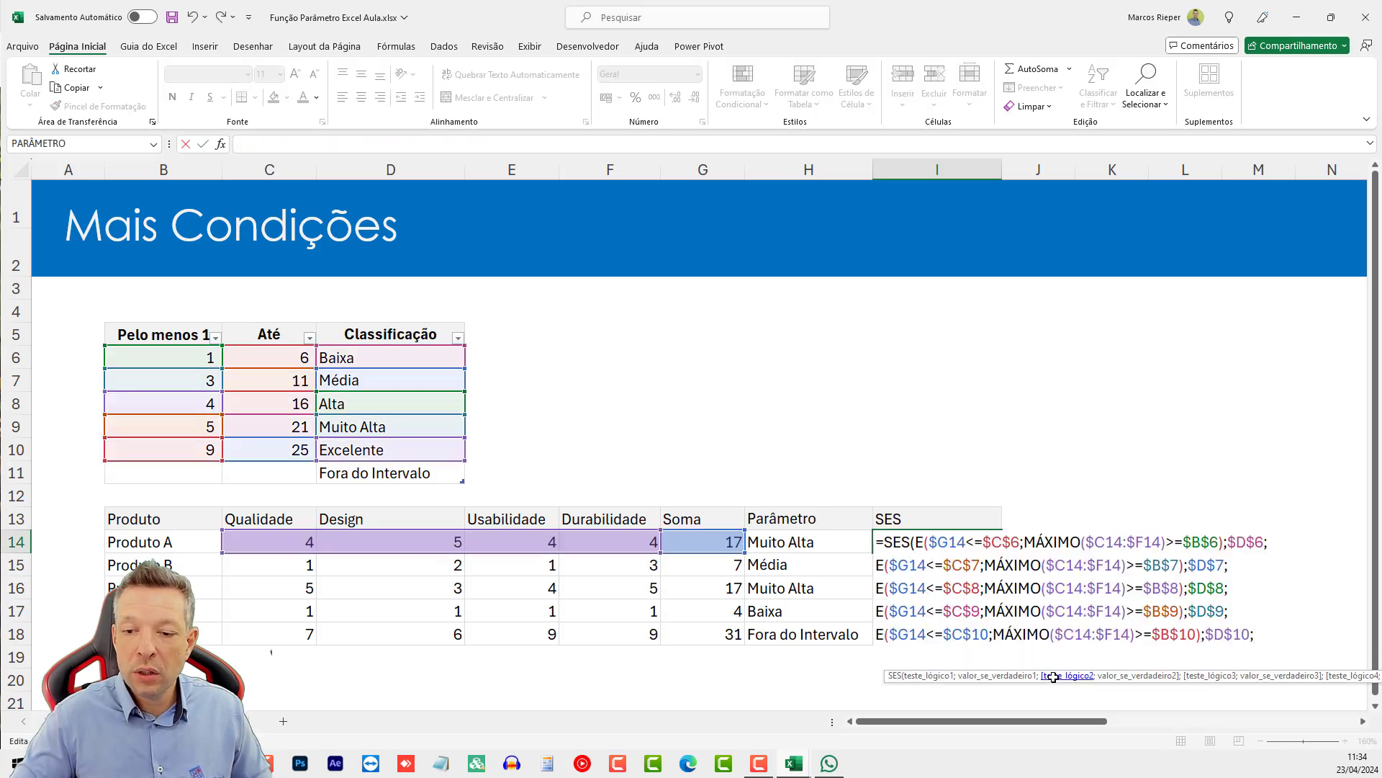
pyautogui.write('VERDADEIRO')
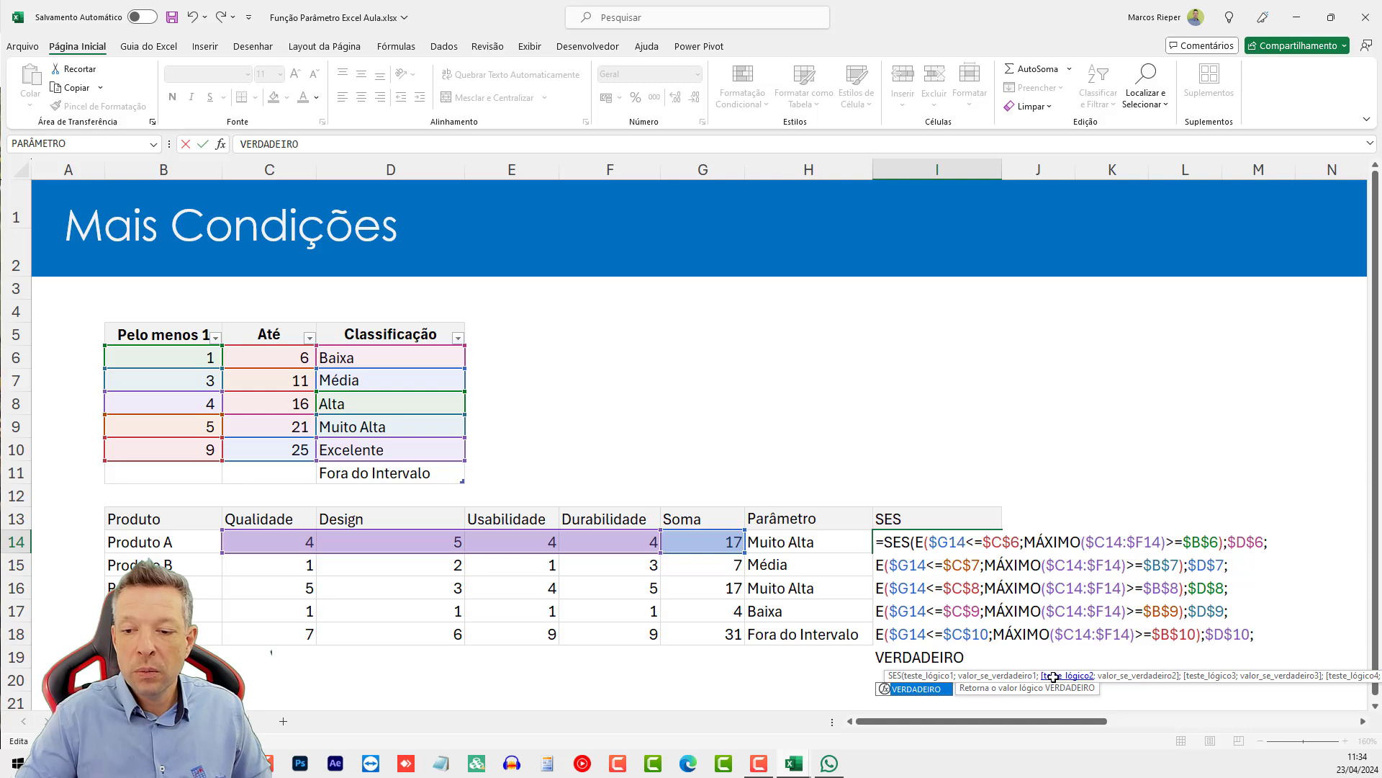
pyautogui.write(';')
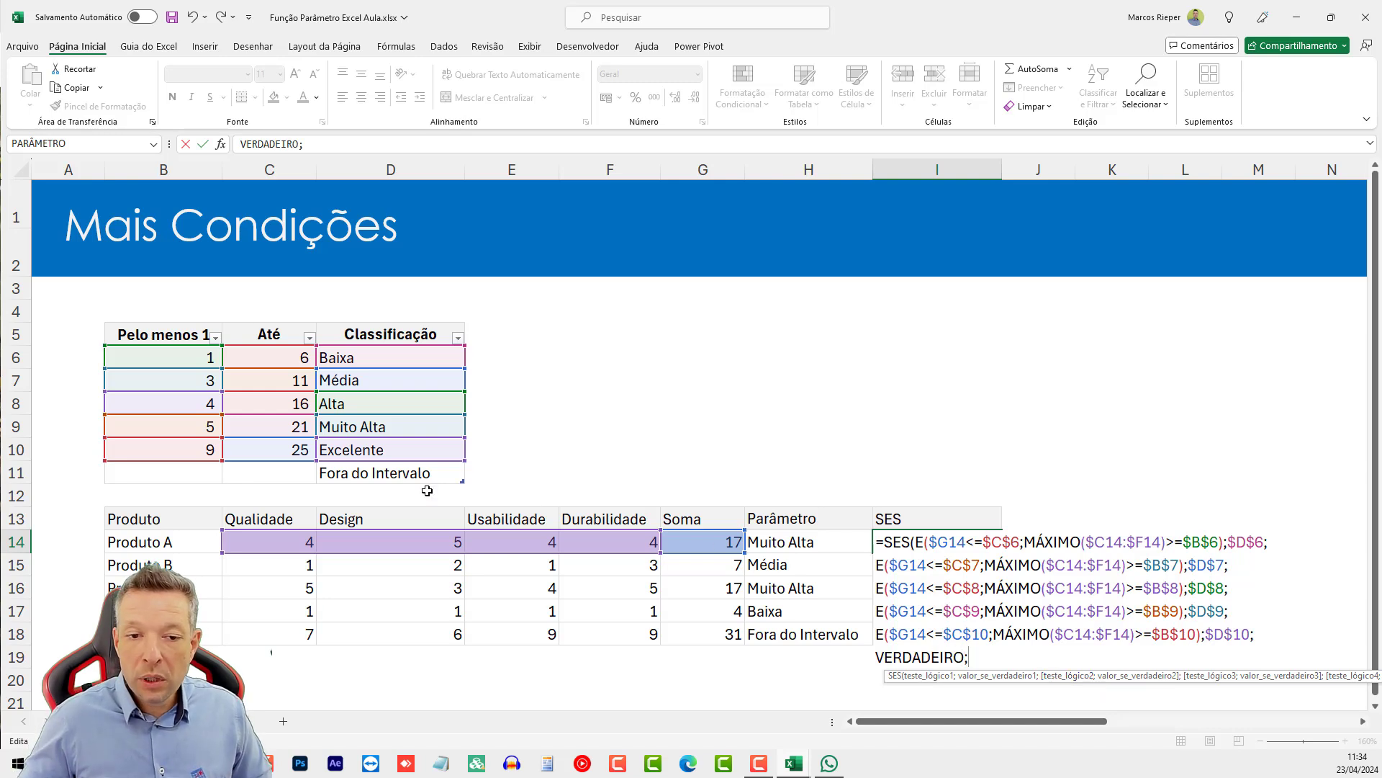
pyautogui.click(371, 472)
pyautogui.press('F4')
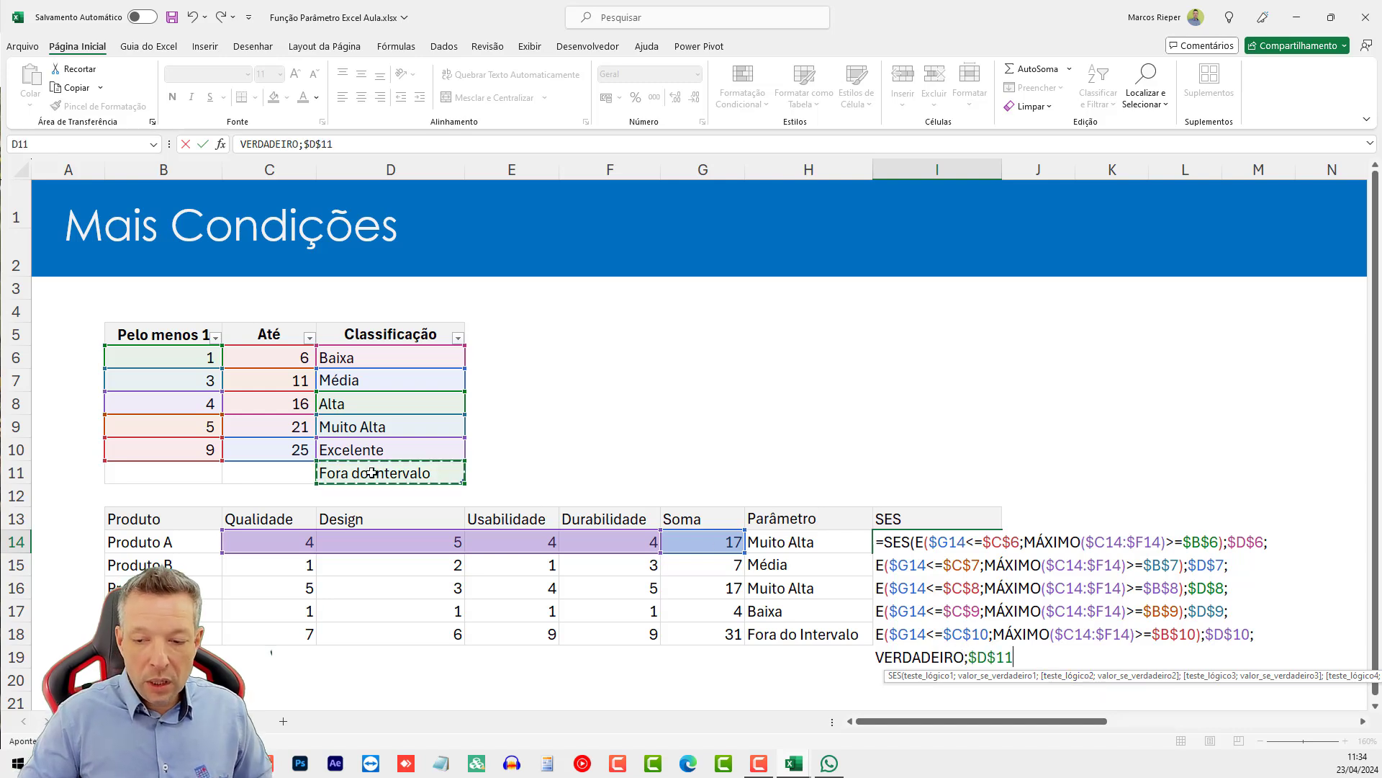
pyautogui.write(')')
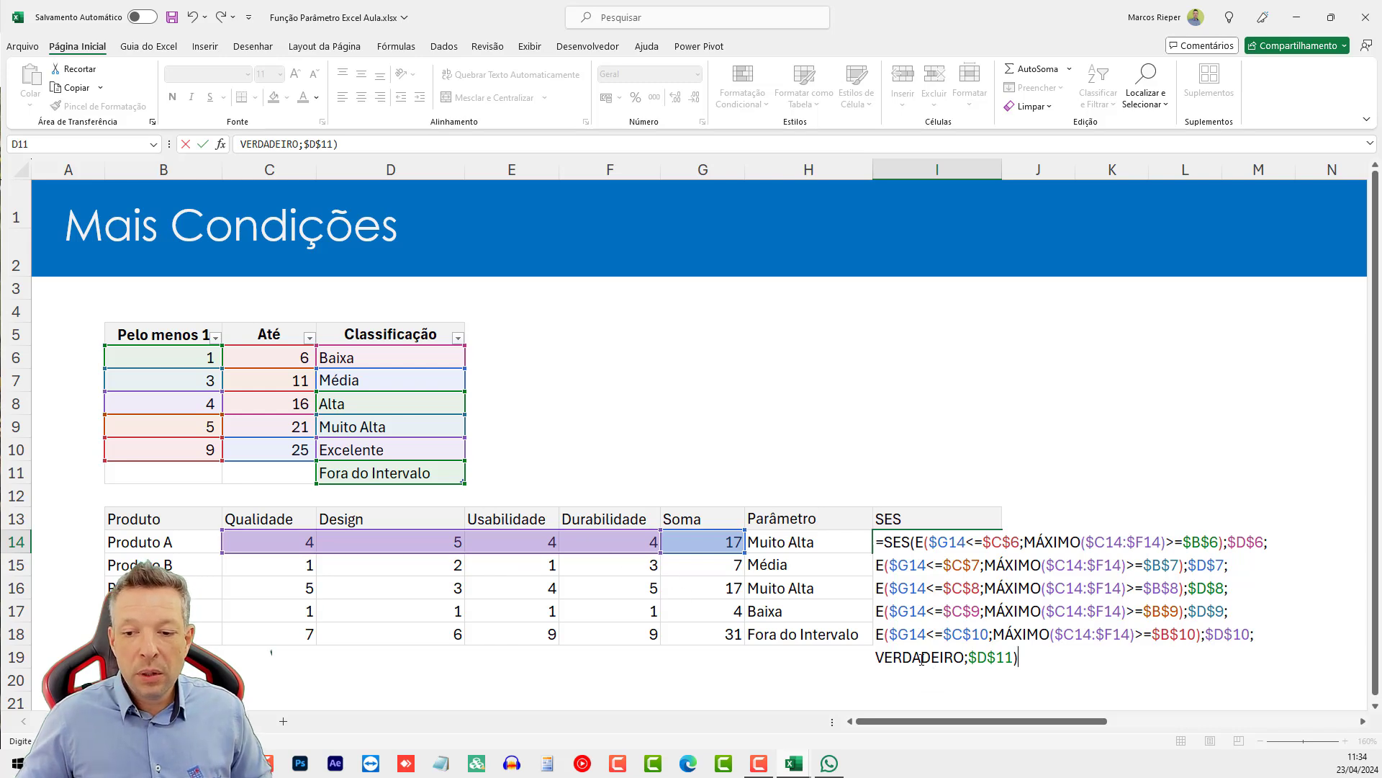
# Step: Review the conditions in the I14 SES formula and its final VERDADEIRO and $D$11 arguments
pyautogui.click(919, 656)
pyautogui.moveTo(936, 542); pyautogui.dragTo(1070, 542)
pyautogui.moveTo(888, 565); pyautogui.dragTo(983, 589)
pyautogui.moveTo(899, 612); pyautogui.dragTo(989, 635)
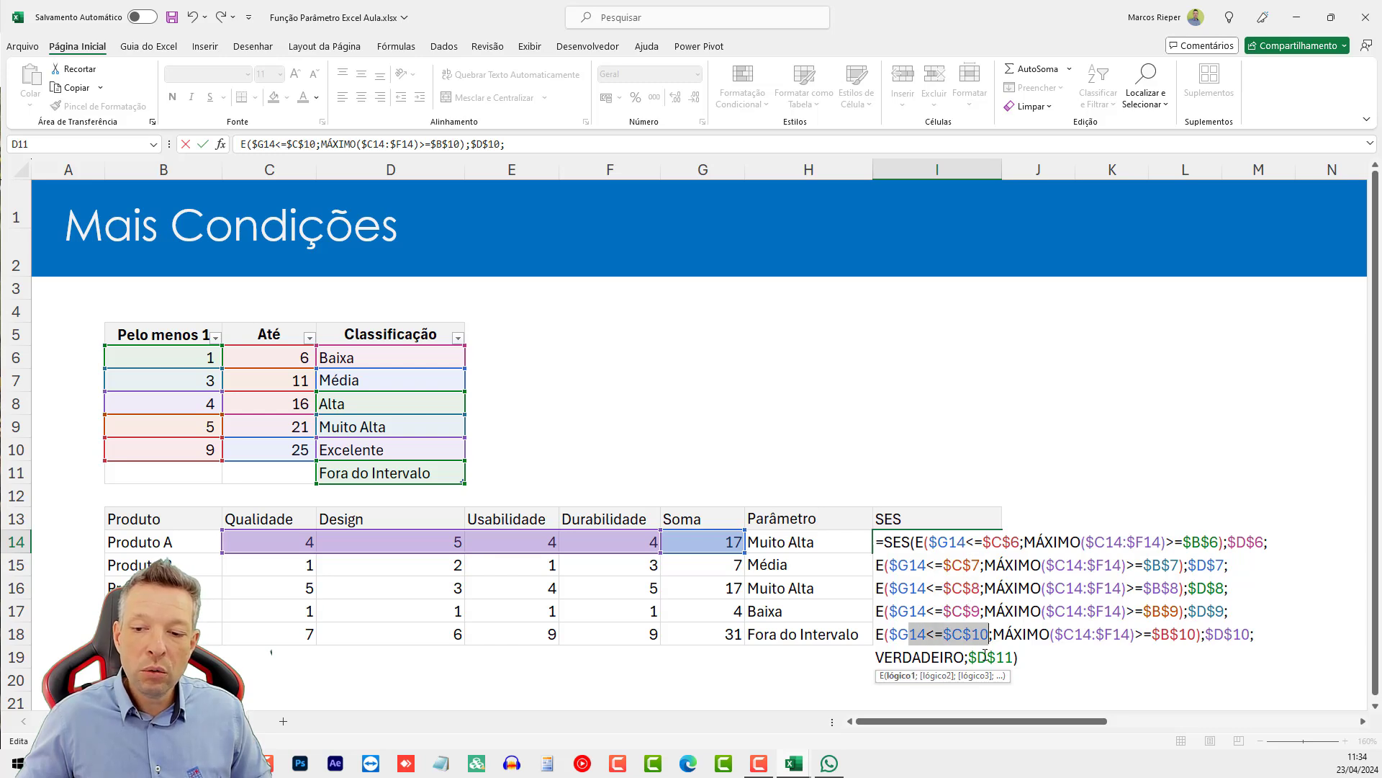
pyautogui.doubleClick(902, 658)
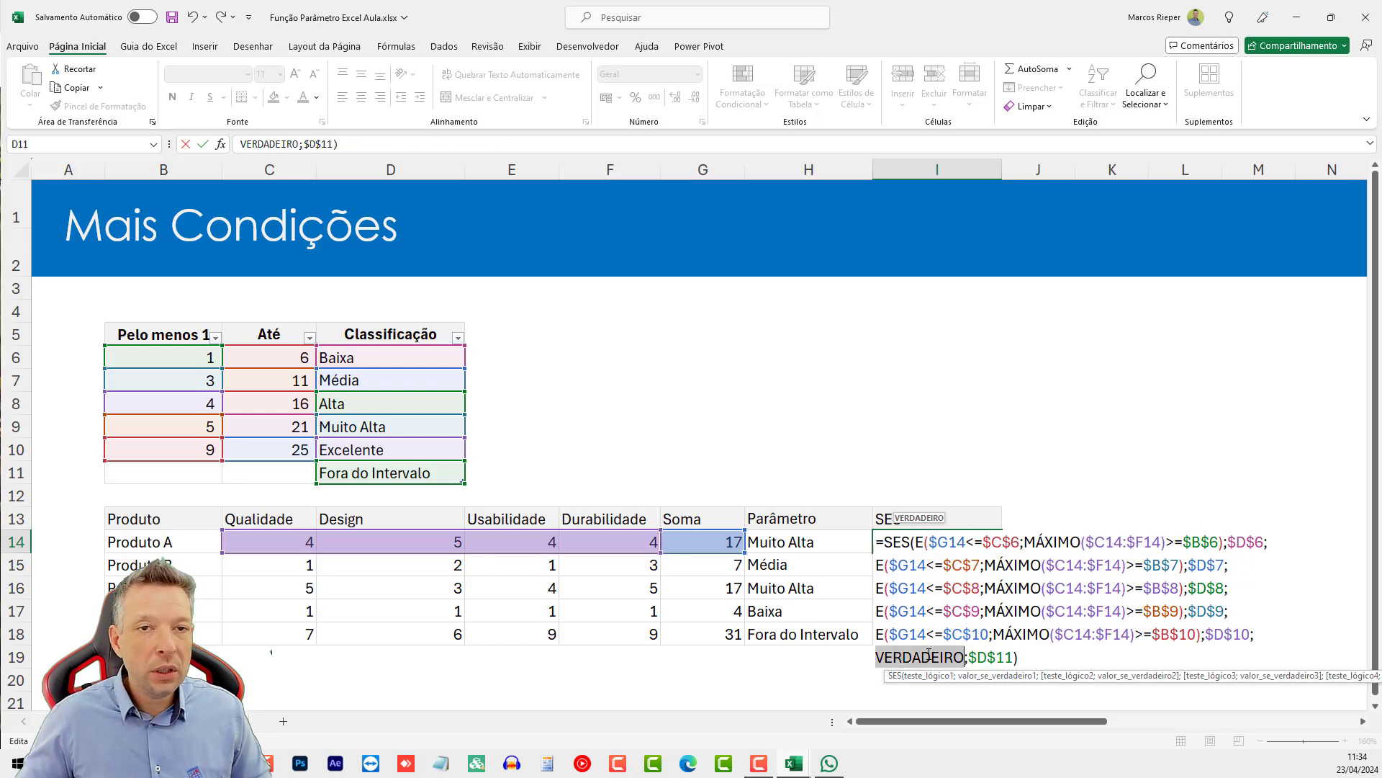
pyautogui.doubleClick(997, 657)
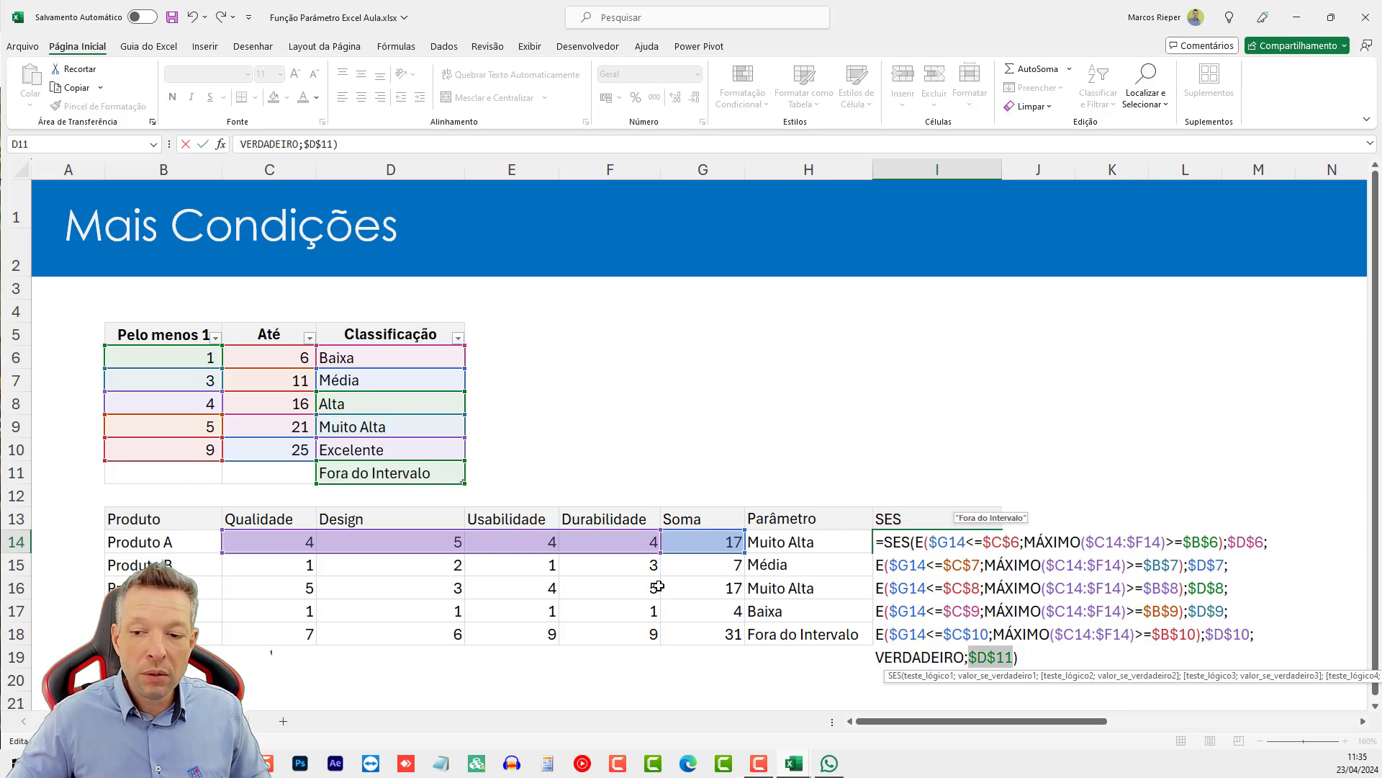
# Step: Commit the I14 SES formula and copy it down through I18
pyautogui.press('Return')
pyautogui.press('Up')
pyautogui.hotkey('ctrl', 'c')
pyautogui.hotkey('ctrl', 'shift', 'Down')
pyautogui.hotkey('ctrl', 'v')
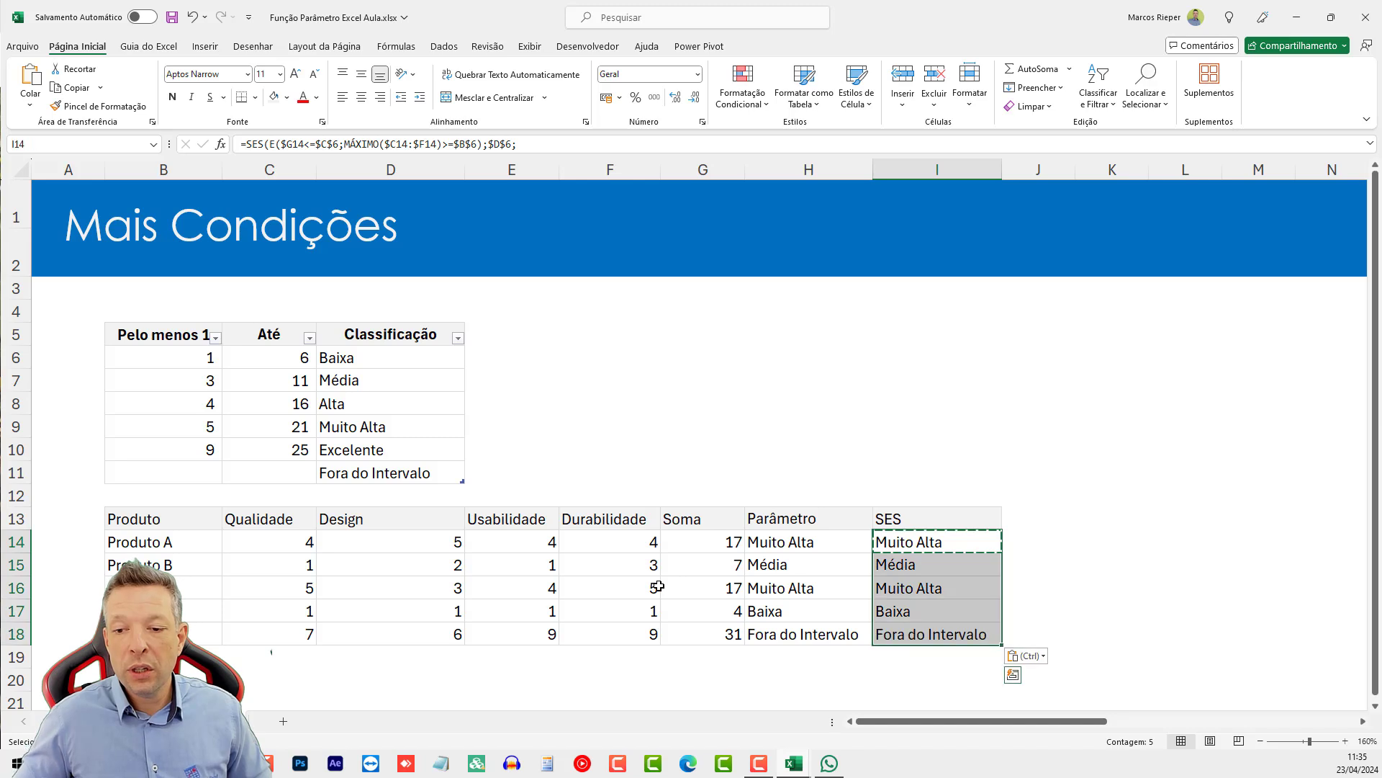
pyautogui.press('Escape')
pyautogui.click(936, 585)
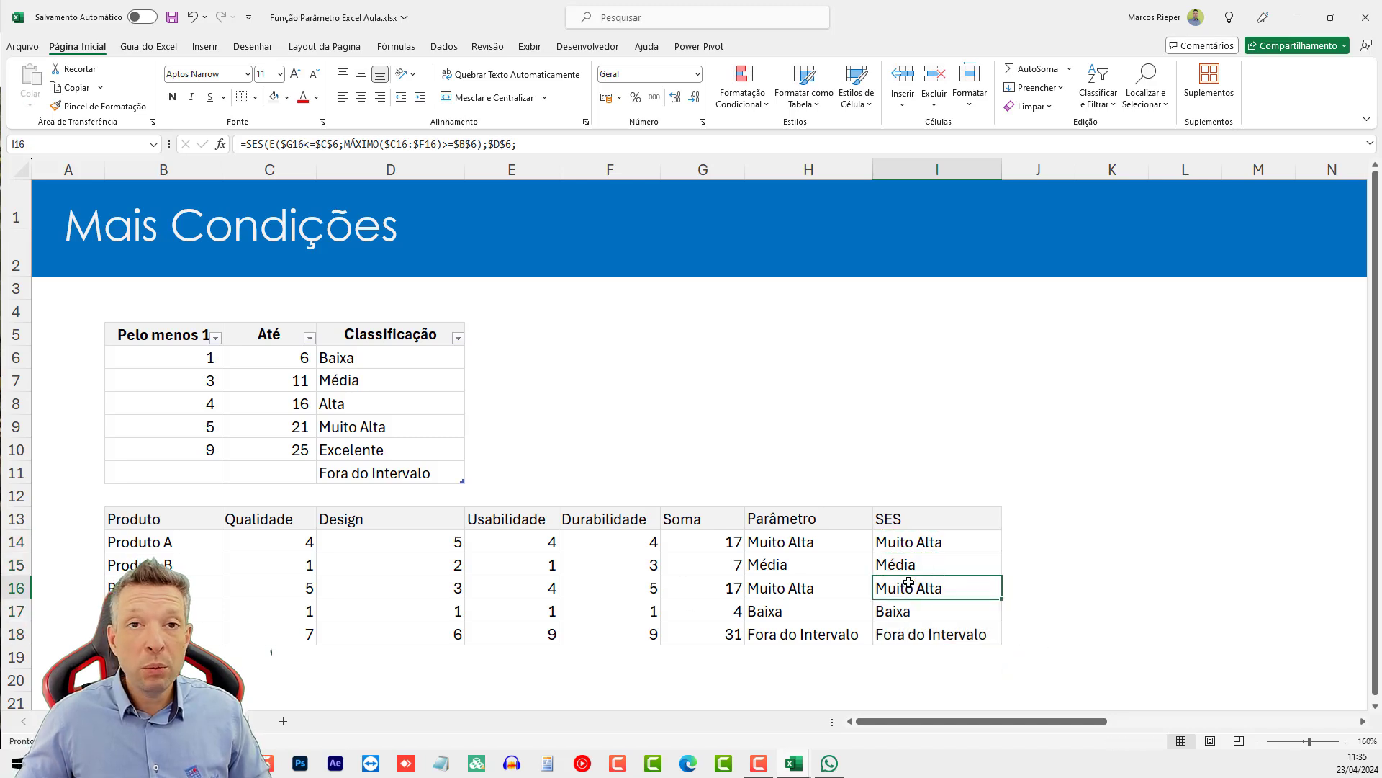
# Step: Compare the SES formula in I14 with the PARÂMETRO formula in H14
pyautogui.click(925, 535)
pyautogui.press('F2')
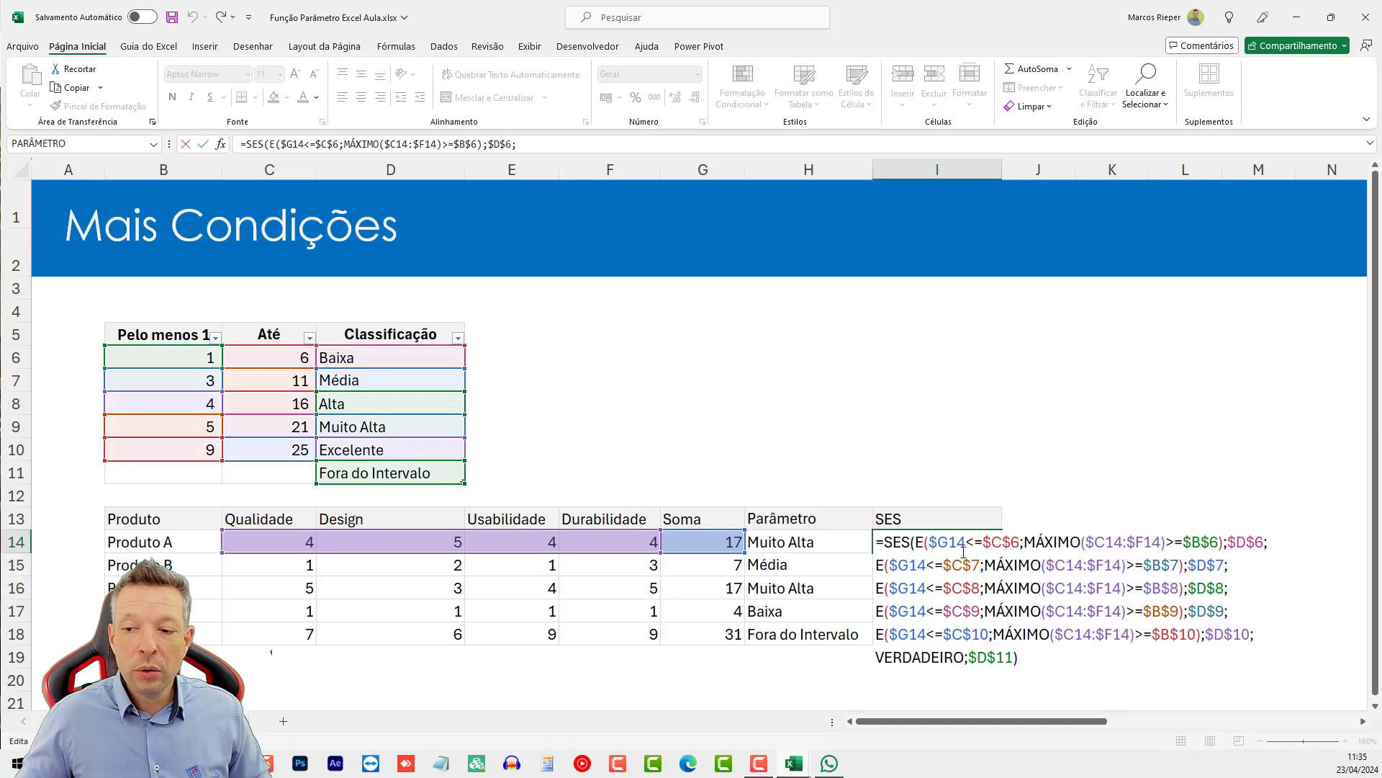
pyautogui.press('Escape')
pyautogui.doubleClick(864, 549)
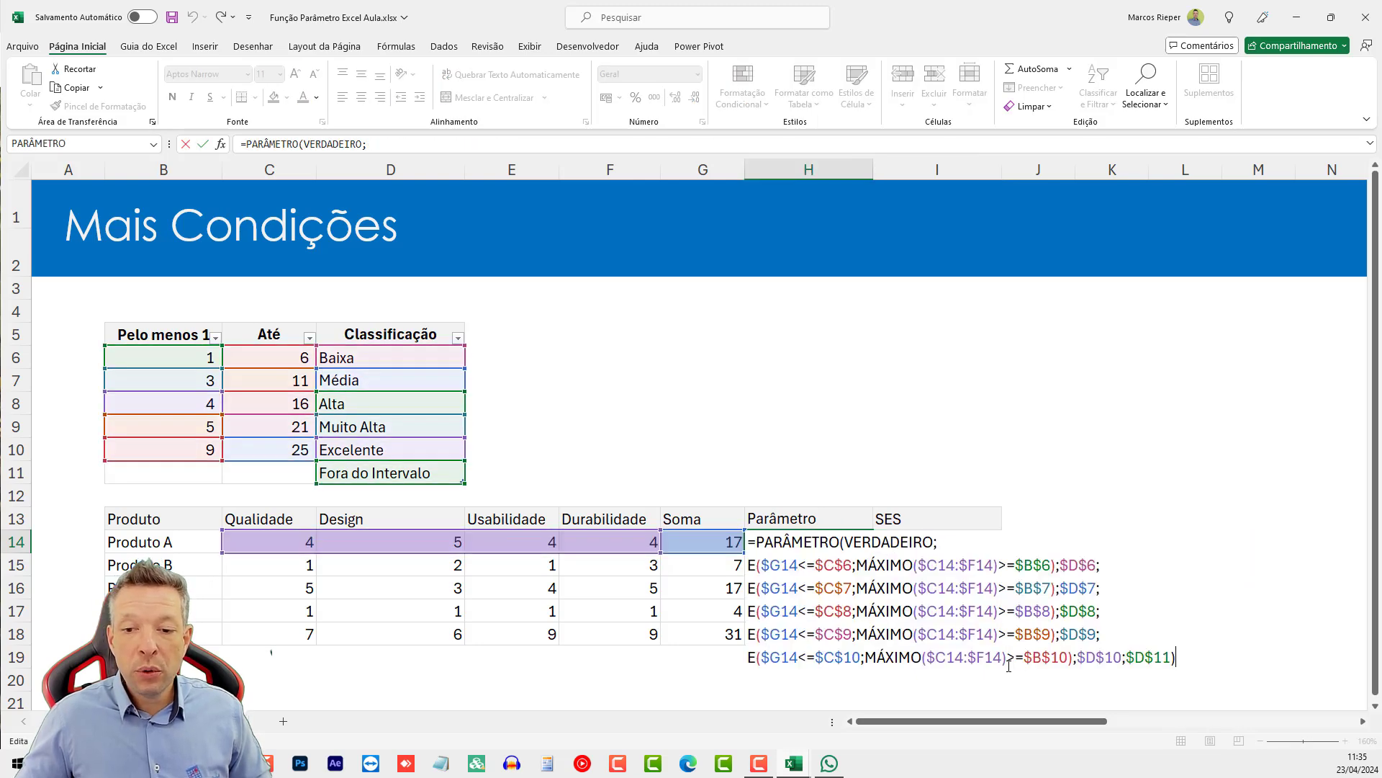
pyautogui.press('Escape')
pyautogui.click(930, 545)
pyautogui.press('F2')
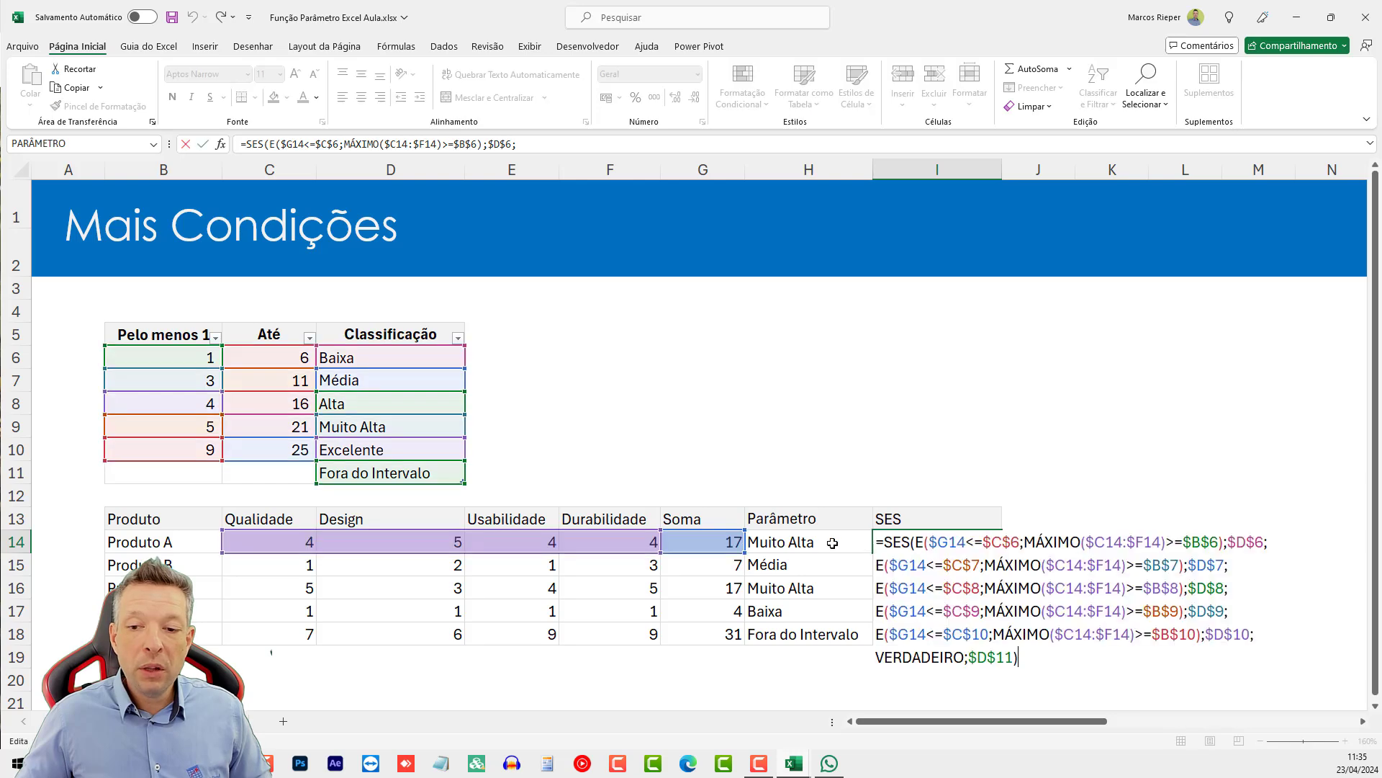
pyautogui.press('Escape')
pyautogui.click(818, 537)
pyautogui.press('F2')
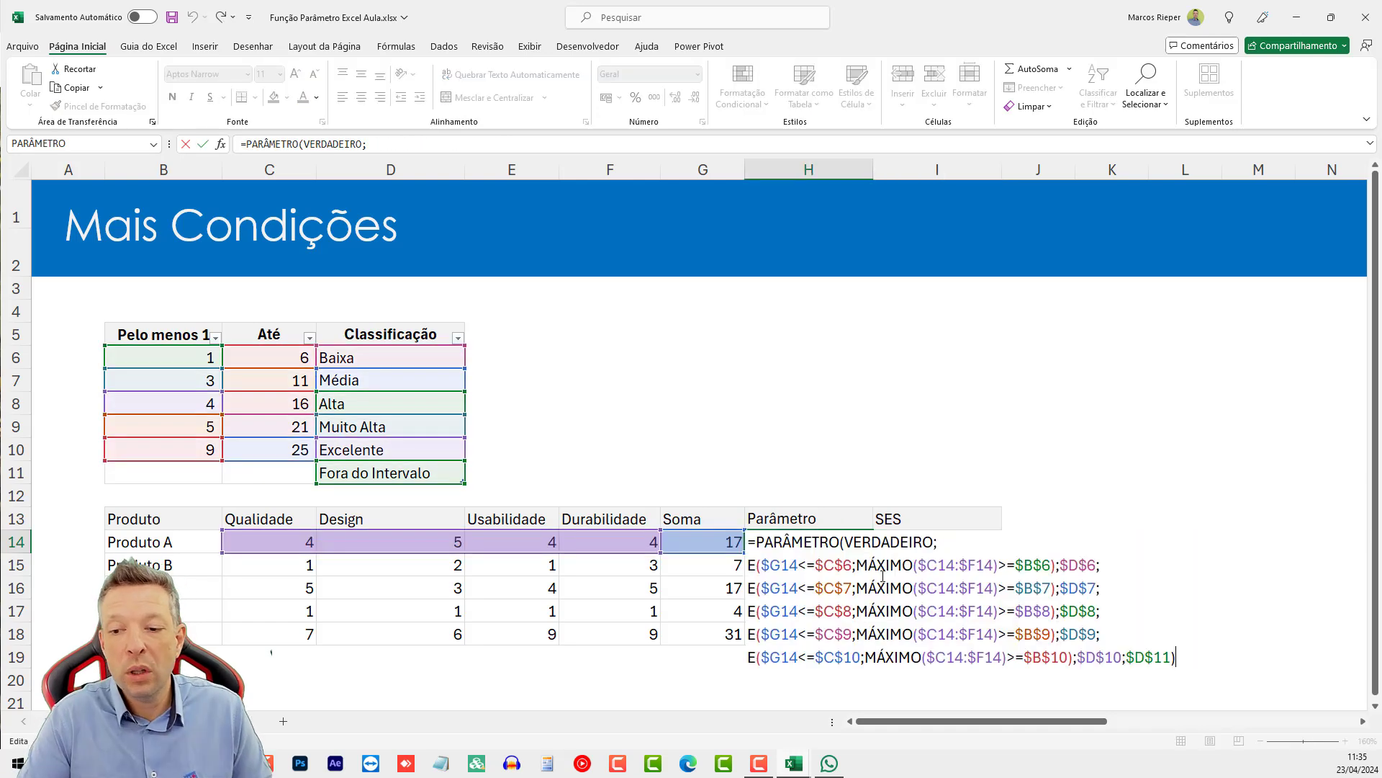